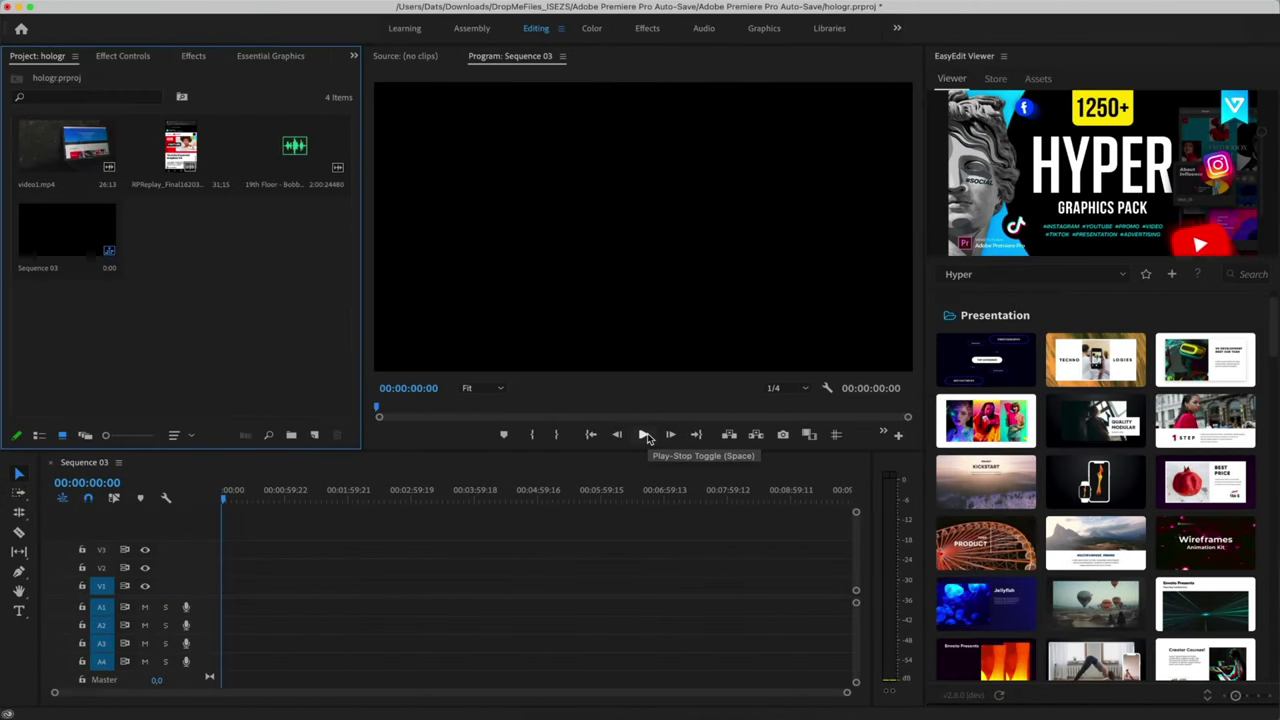
# Add video1.mp4 to the empty Sequence 03 timeline and preview it
pyautogui.click(459, 540)
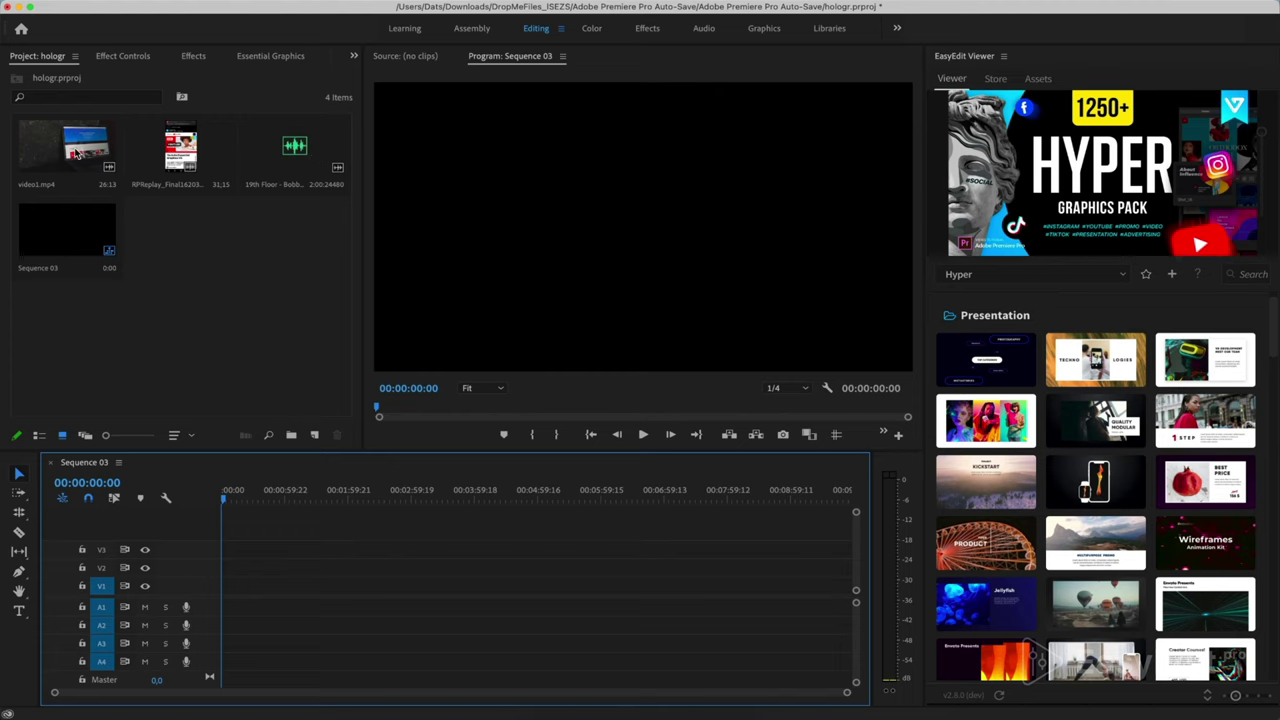
pyautogui.moveTo(75, 152); pyautogui.dragTo(201, 600)
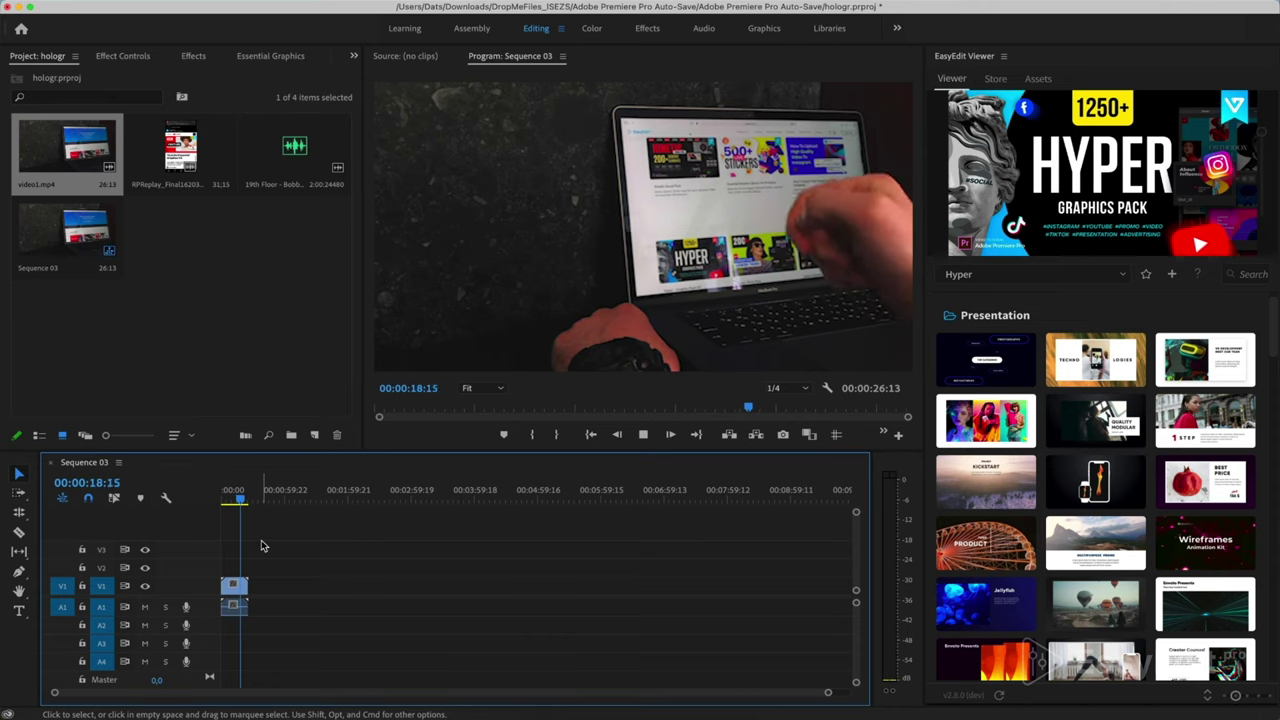
pyautogui.press('space')
# Place the RPReplay phone recording directly after video1.mp4 on V1/A1 and play the sequence
pyautogui.moveTo(163, 165); pyautogui.dragTo(323, 541)
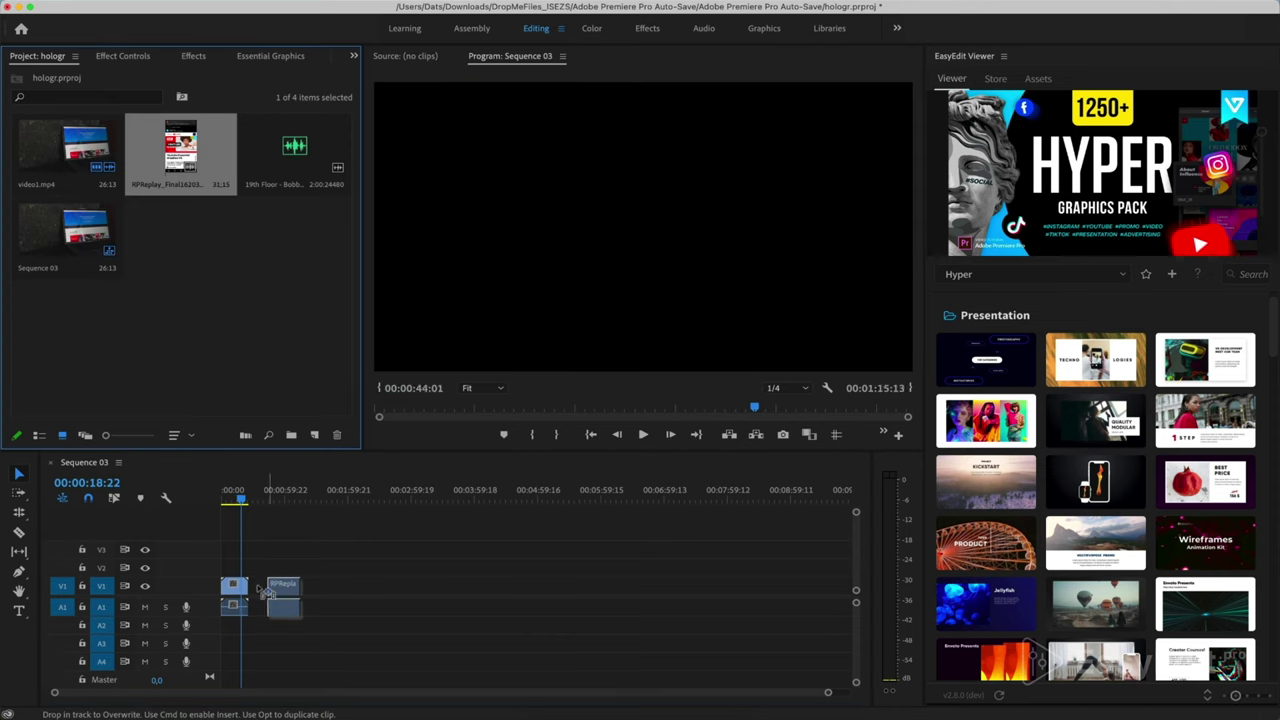
pyautogui.moveTo(268, 592); pyautogui.dragTo(252, 592)
pyautogui.click(251, 590)
pyautogui.press('space')
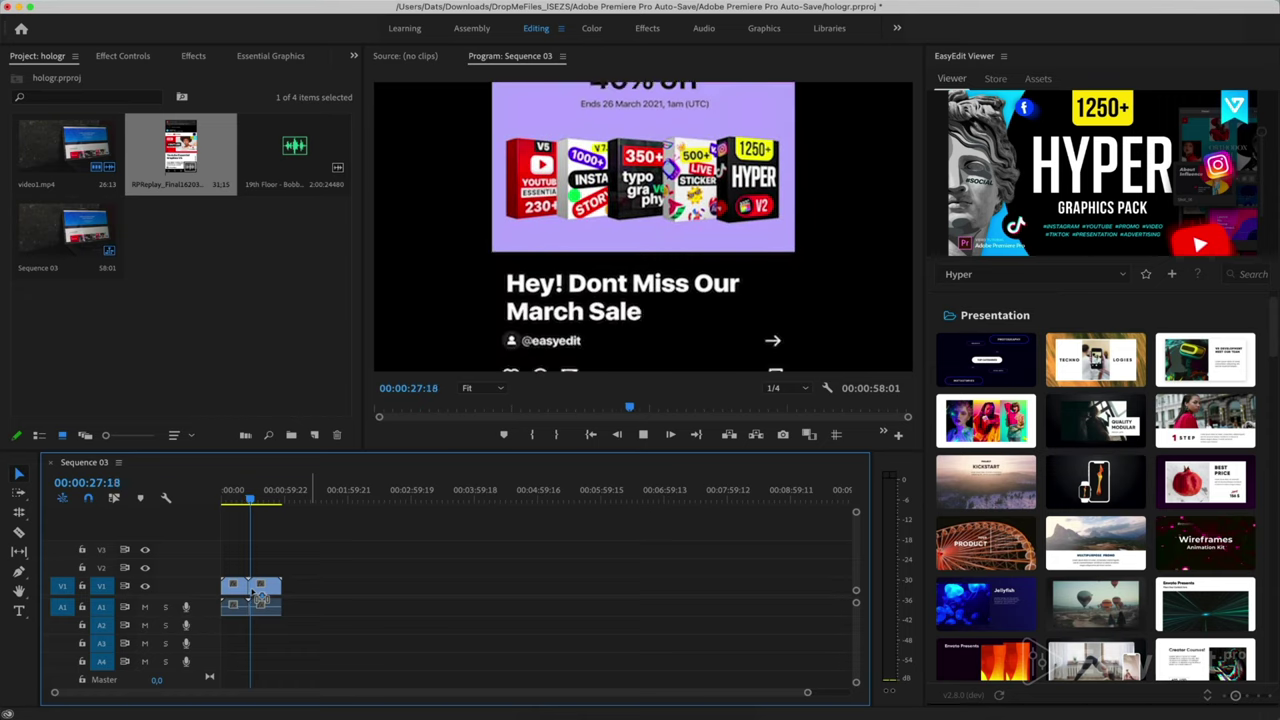
# Scale the RPReplay phone recording to the frame size and play it back
pyautogui.press('space')
pyautogui.rightClick(272, 588)
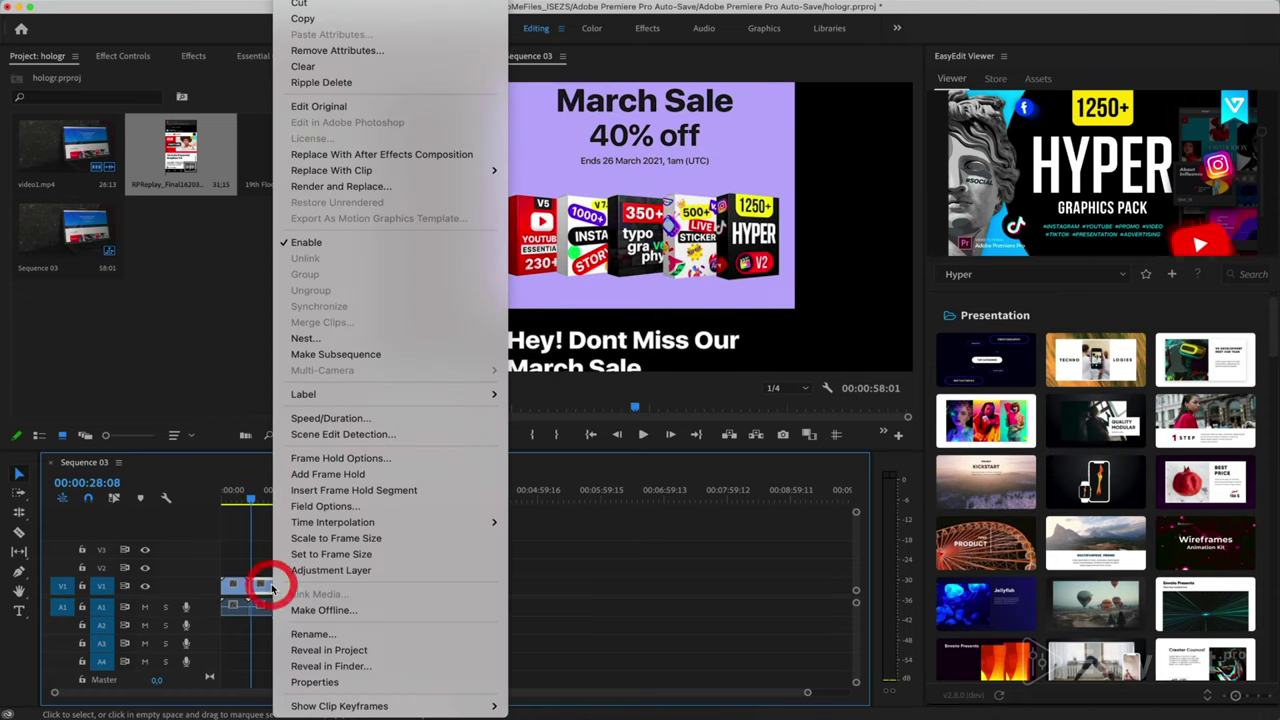
pyautogui.click(283, 539)
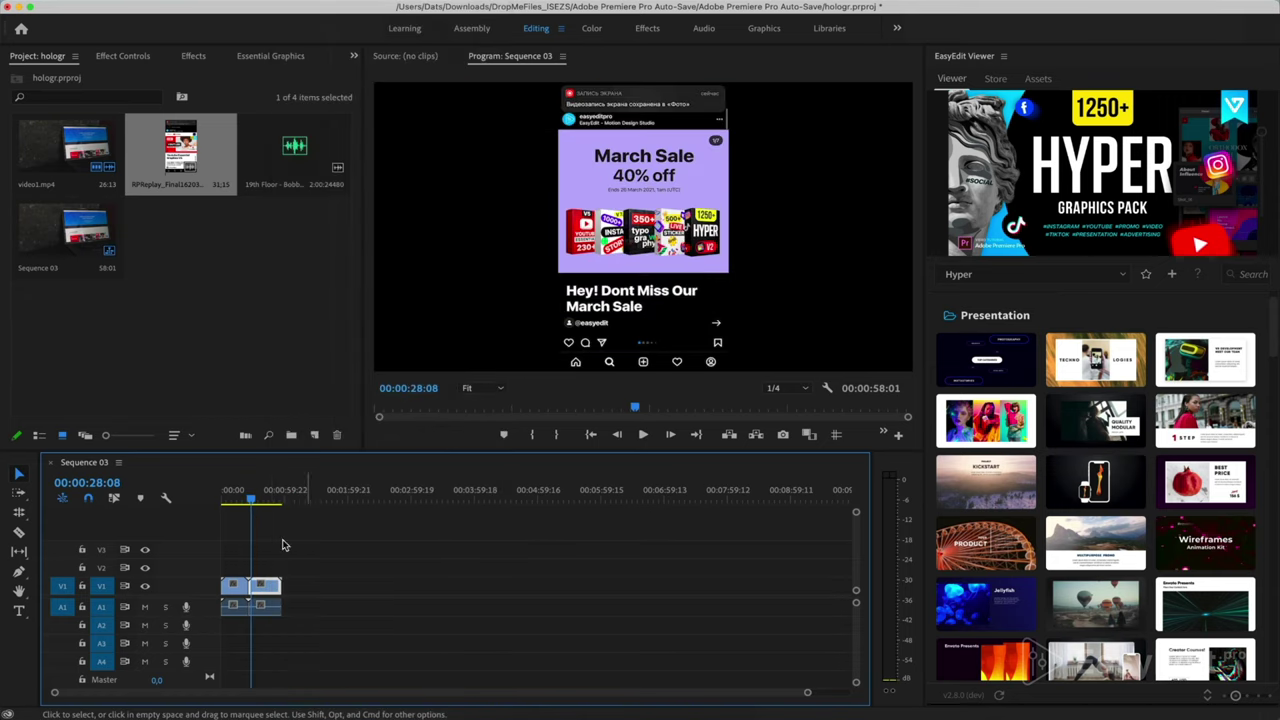
pyautogui.press('space')
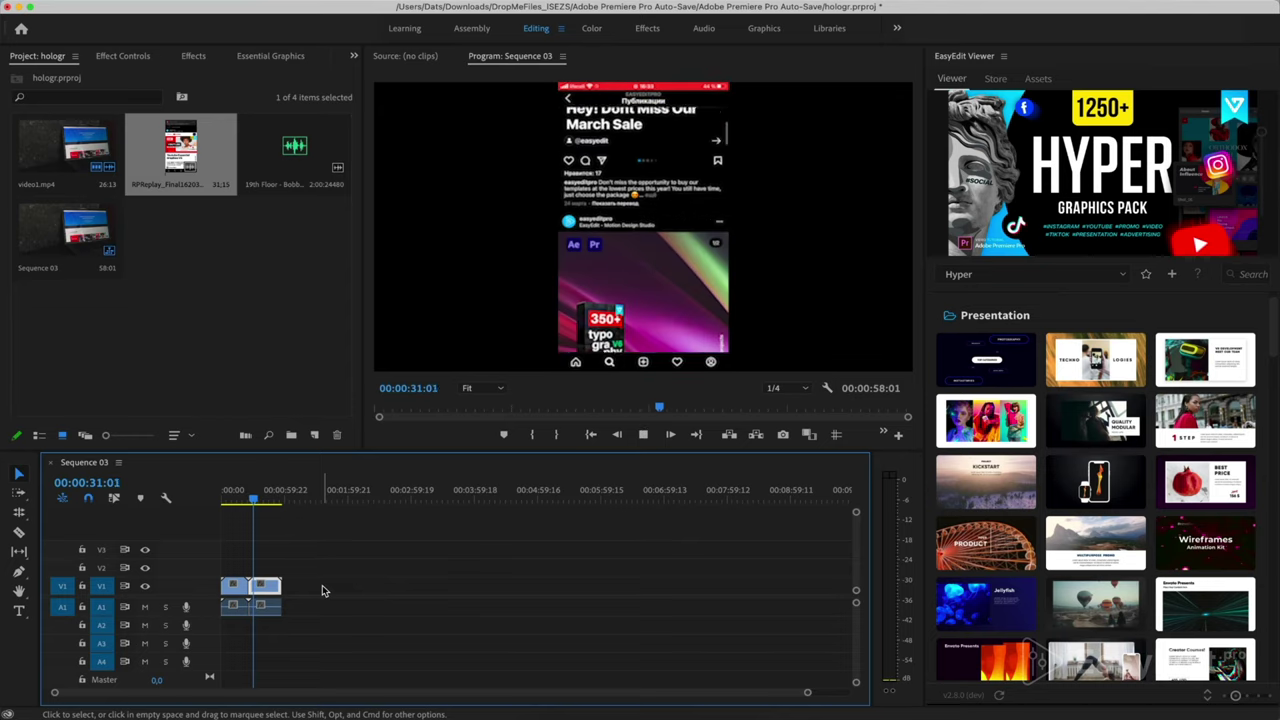
# Set the Program Monitor playback resolution to Full and zoom the timeline in
pyautogui.click(805, 388)
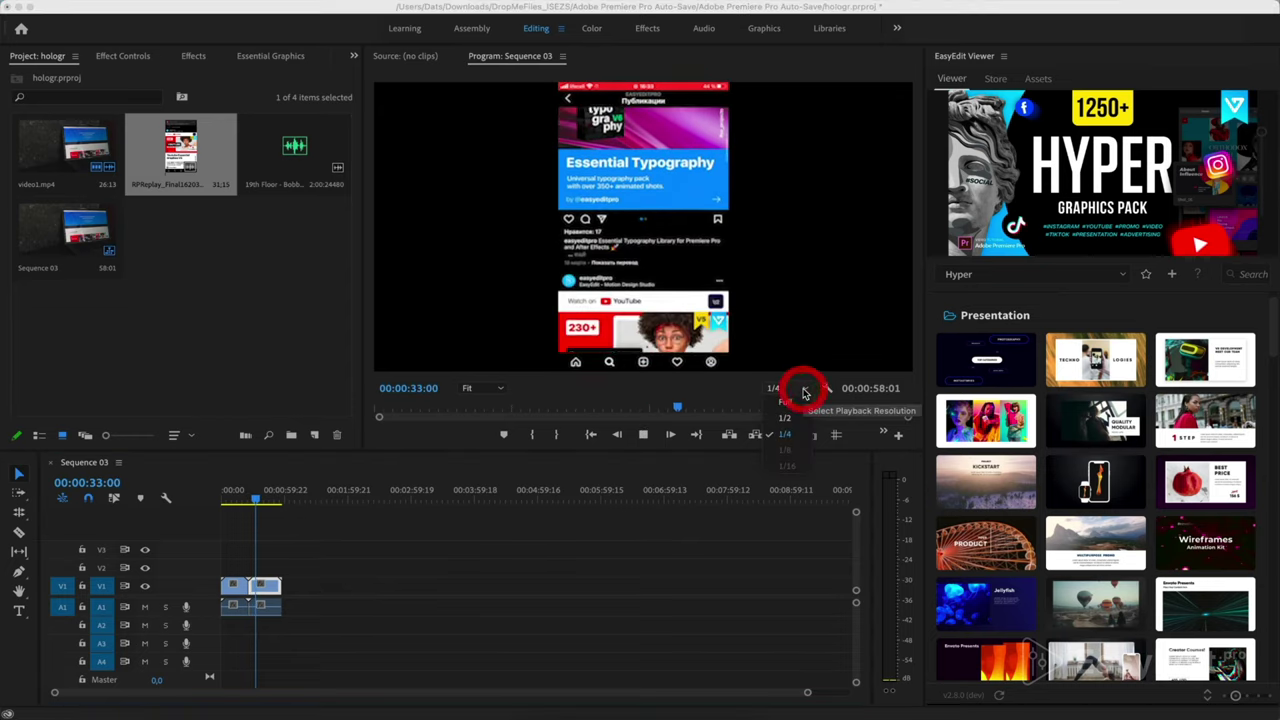
pyautogui.click(802, 400)
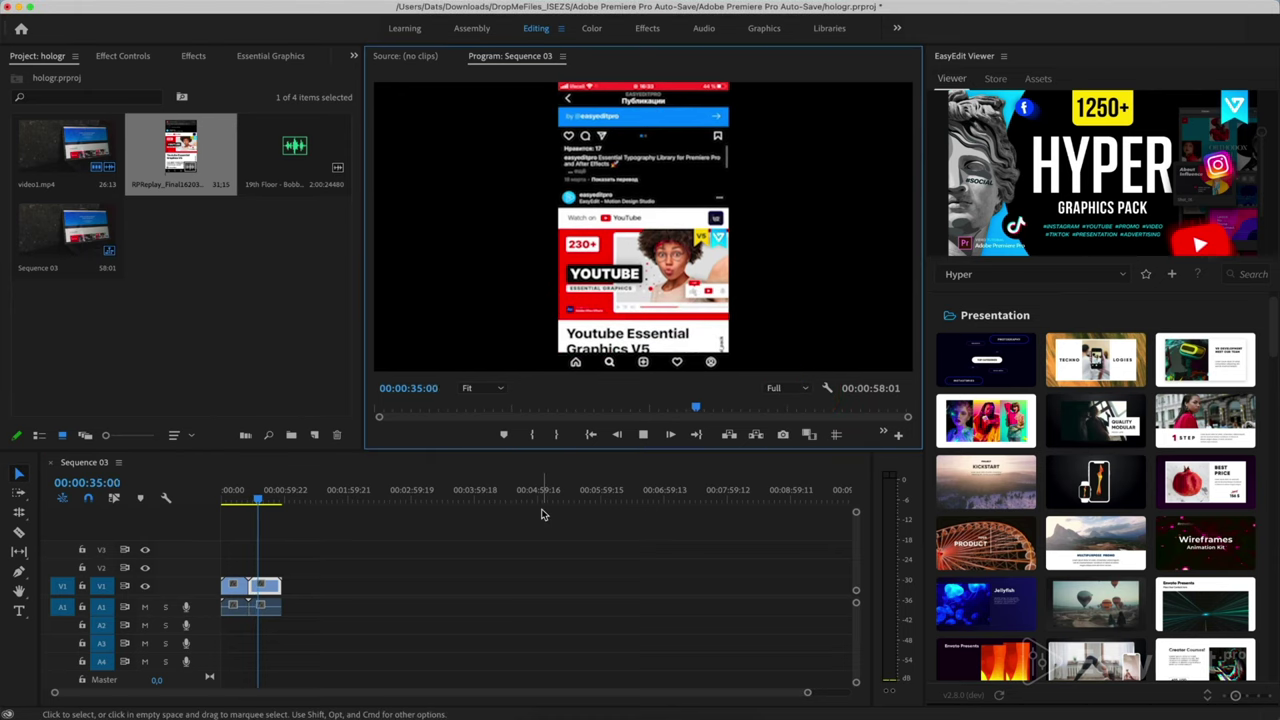
pyautogui.press('space')
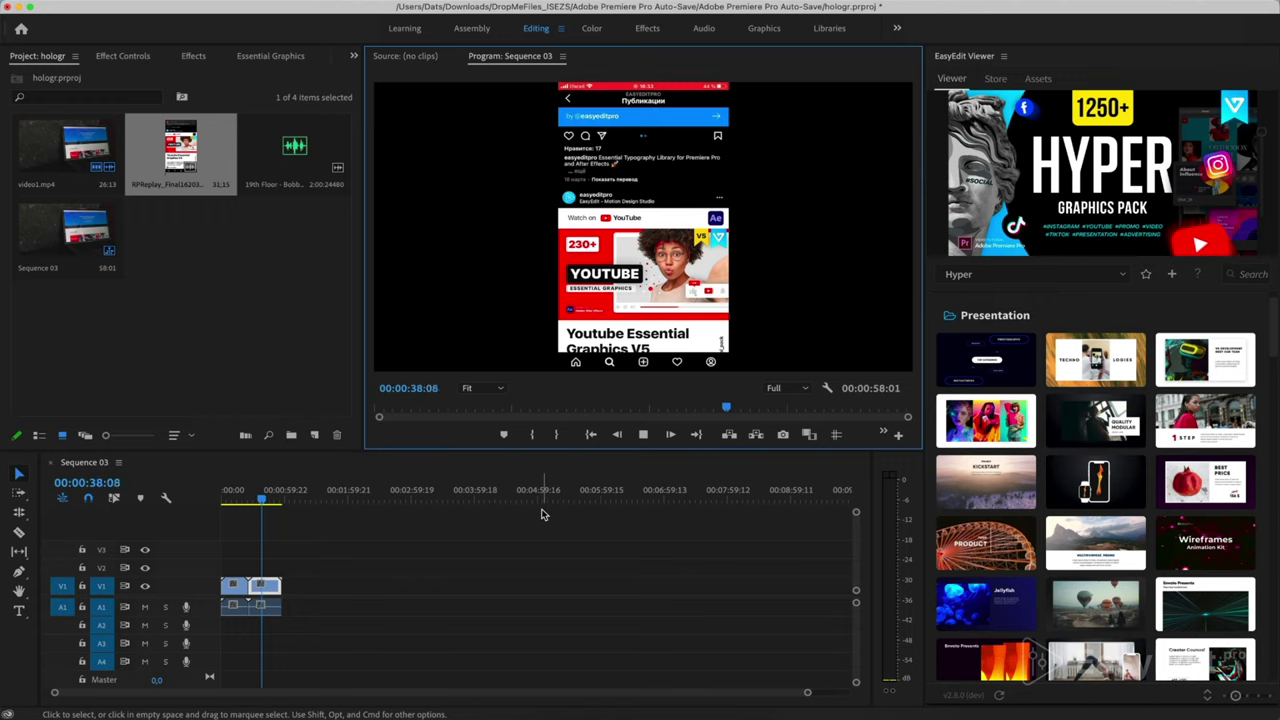
pyautogui.press('space')
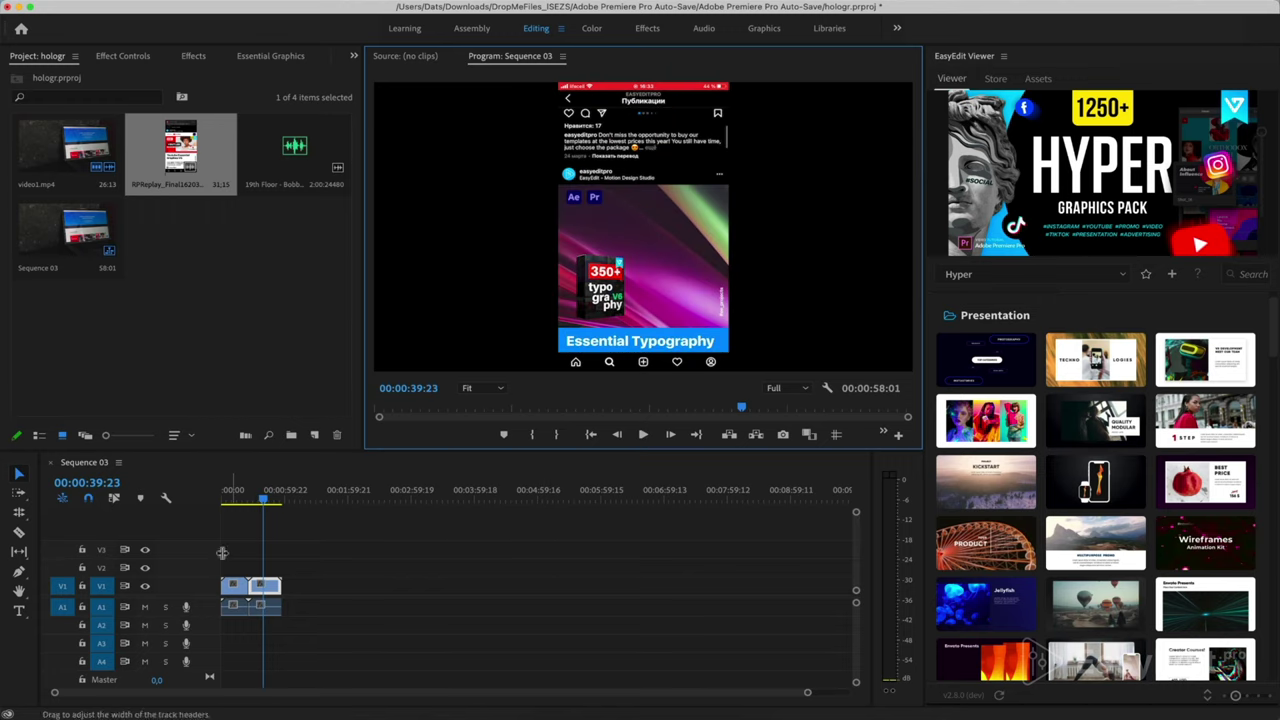
pyautogui.press('=')
pyautogui.press('=')
pyautogui.press('=')
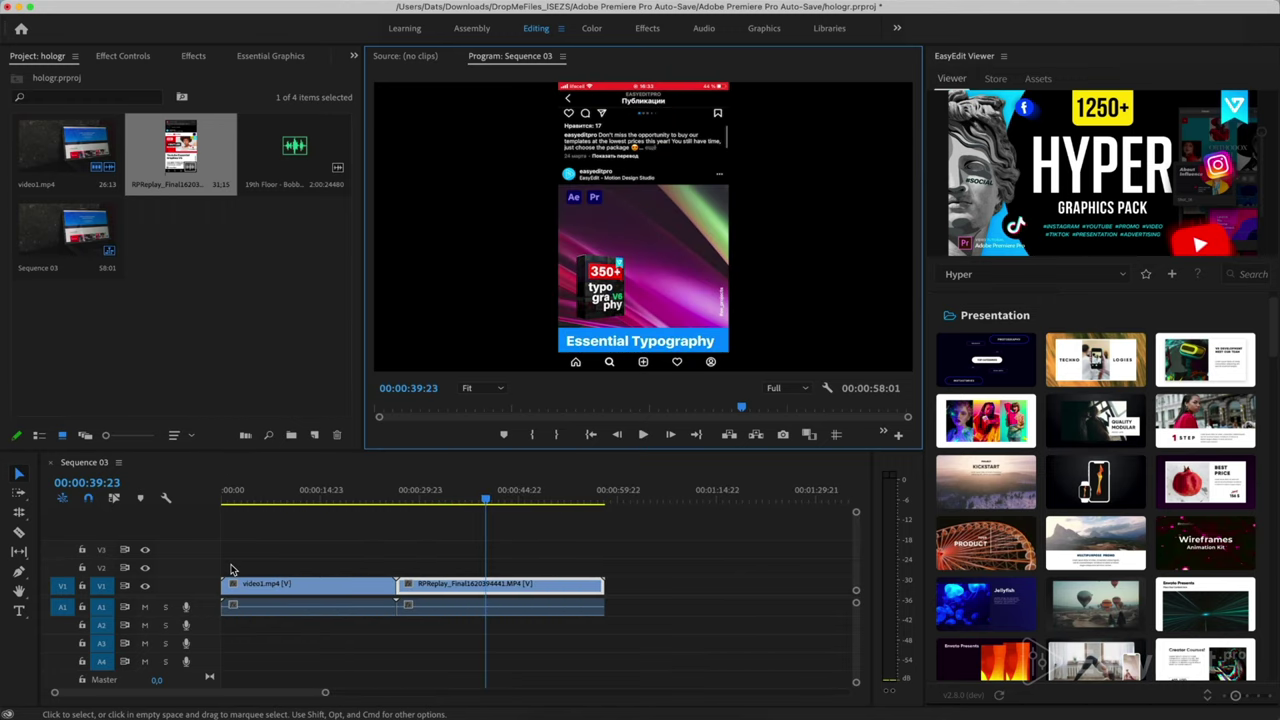
# Move the phone recording up to V2 above video1.mp4, starting where the hologram begins
pyautogui.moveTo(272, 498)
pyautogui.mouseDown()
pyautogui.moveTo(334, 516)
pyautogui.moveTo(293, 524)
pyautogui.mouseUp()
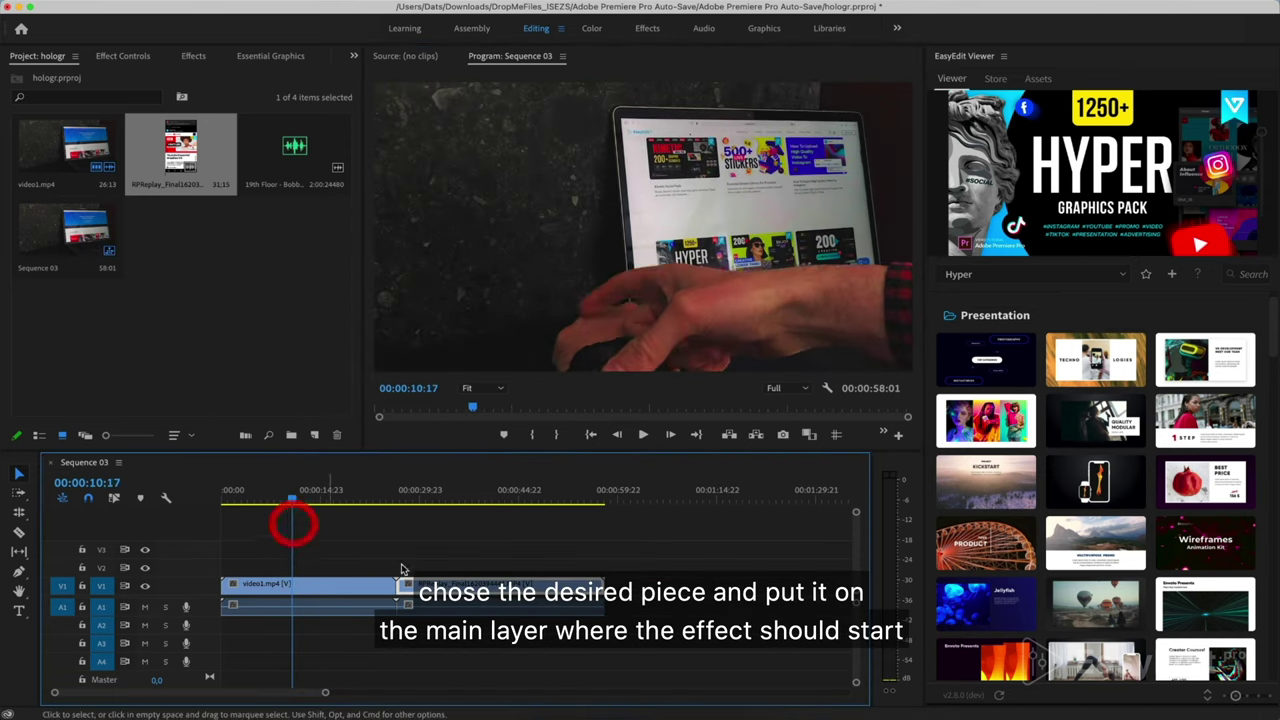
pyautogui.moveTo(336, 620); pyautogui.dragTo(323, 614)
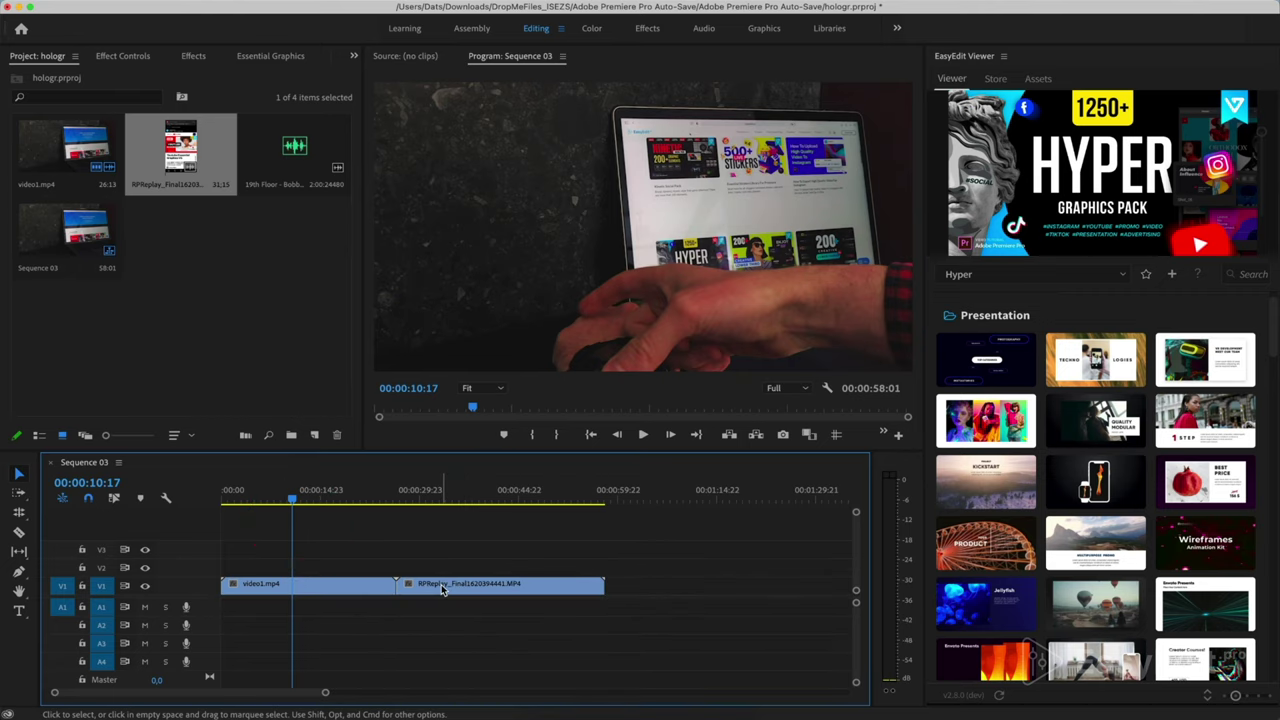
pyautogui.moveTo(440, 584); pyautogui.dragTo(340, 568)
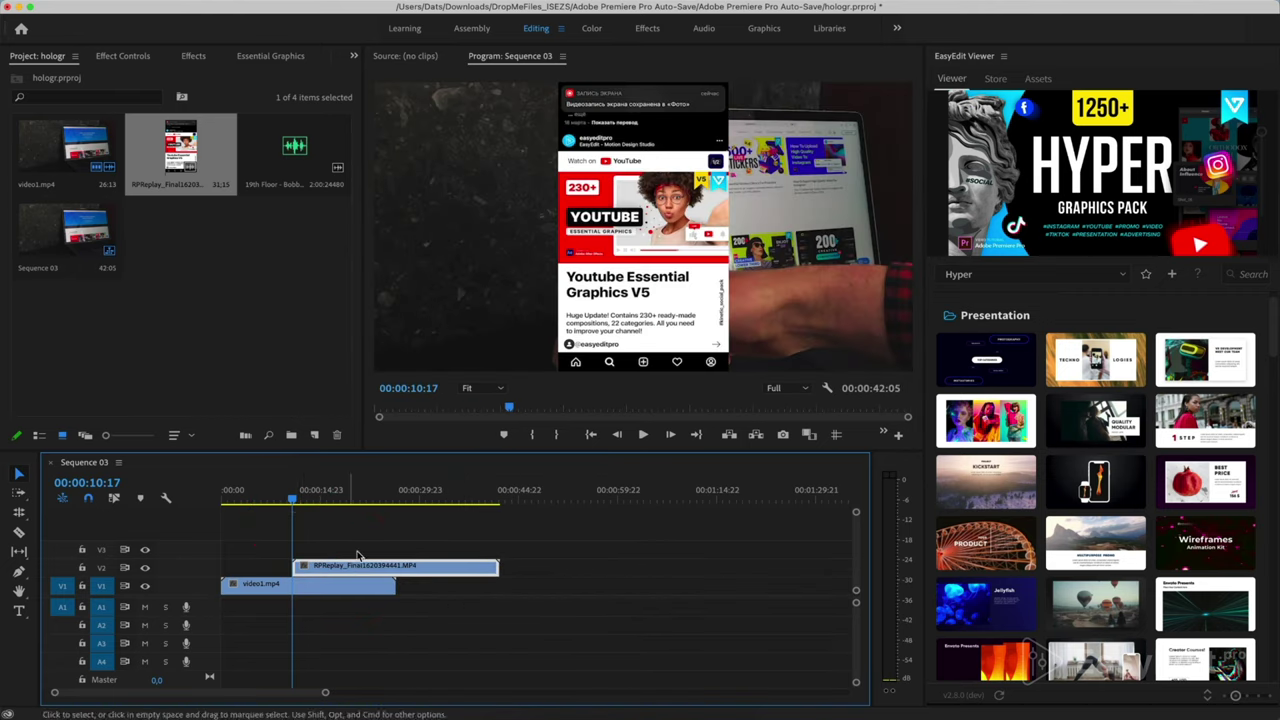
# Split the V2 phone clip with the Razor tool and review the frames around the cut
pyautogui.moveTo(293, 503); pyautogui.dragTo(397, 527)
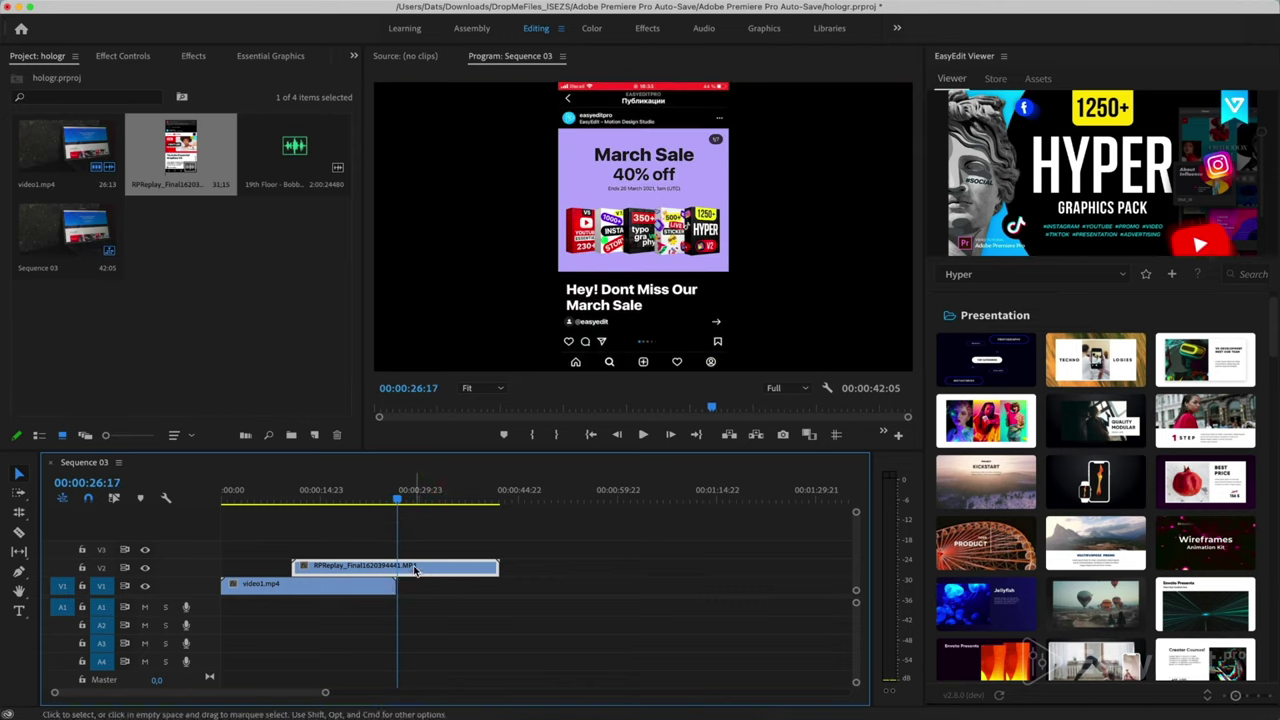
pyautogui.click(403, 566)
pyautogui.press('v')
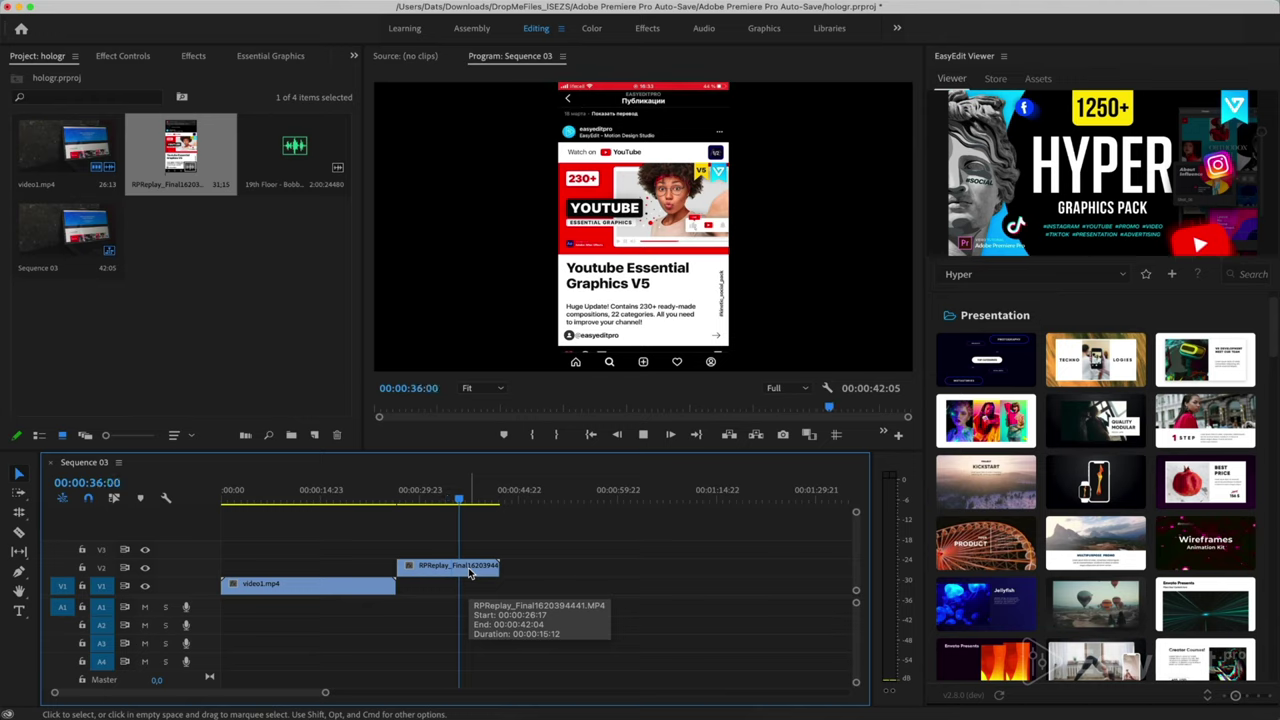
pyautogui.press('space')
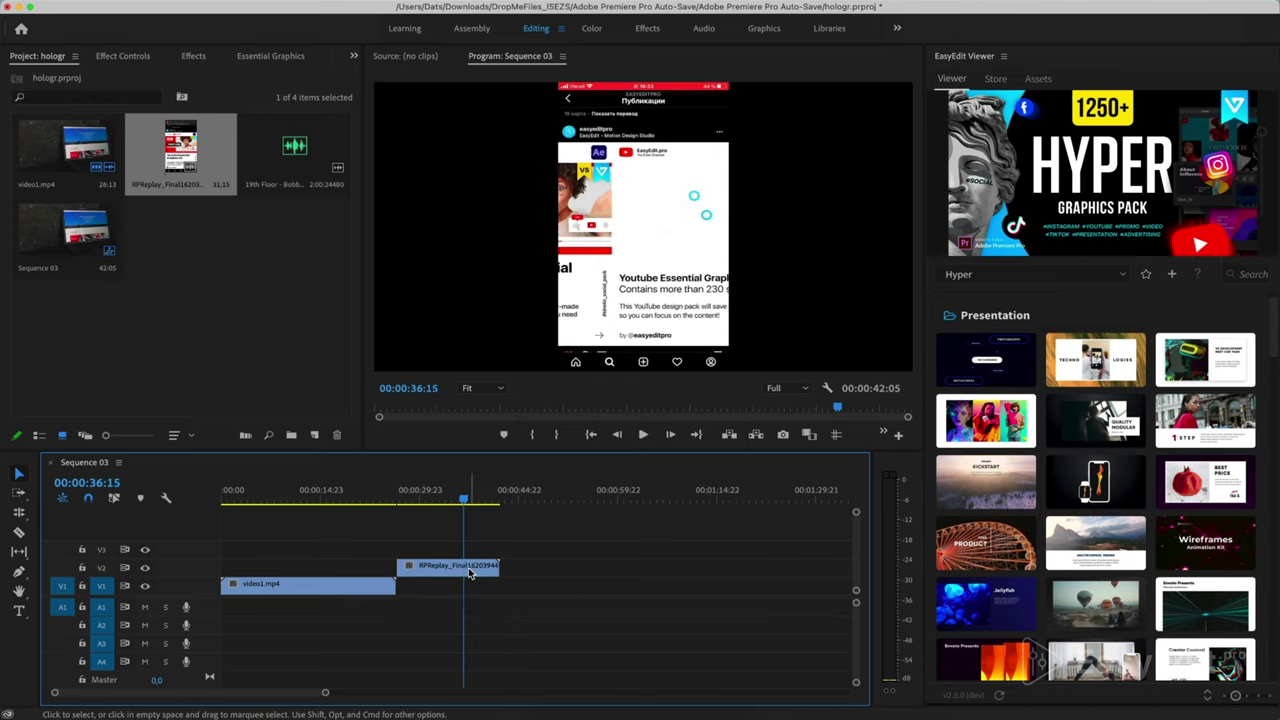
pyautogui.press('Left')
pyautogui.press('Left')
pyautogui.press('Left')
pyautogui.press('Left')
pyautogui.press('Left')
pyautogui.press('Left')
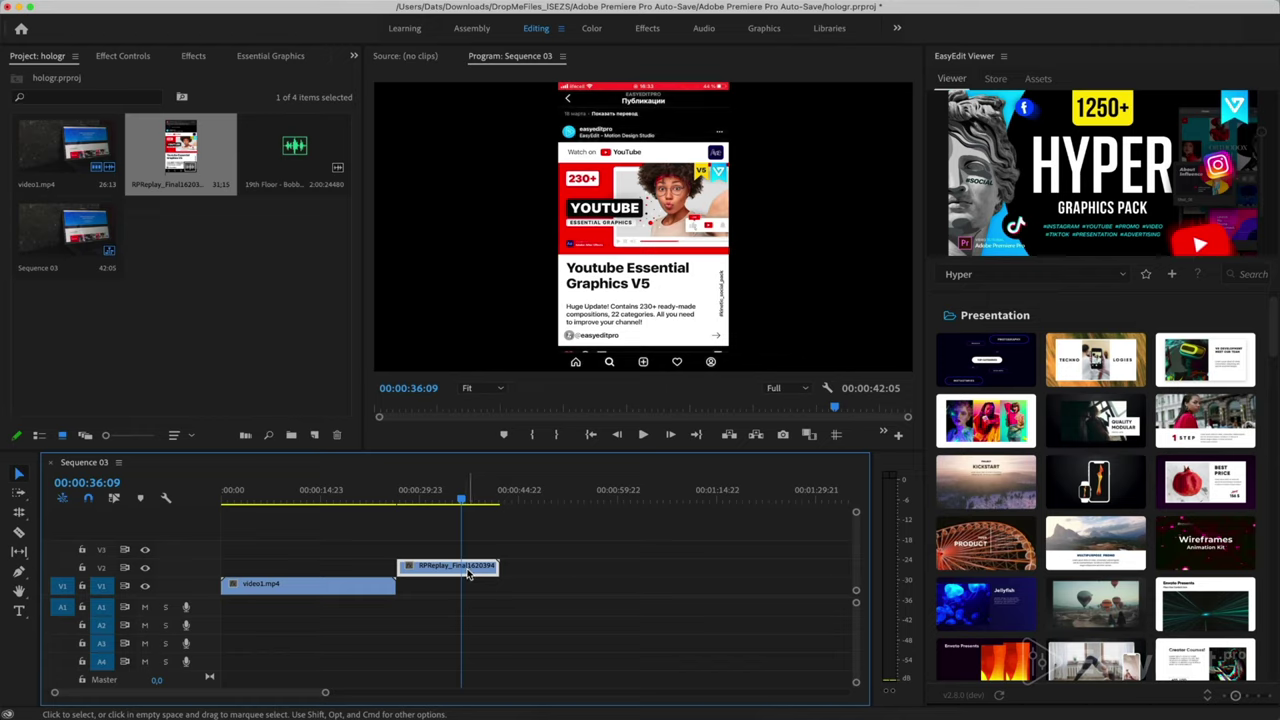
# Delete the trailing phone piece and slide the V2 clip to start near 00:00:10
pyautogui.press('Delete')
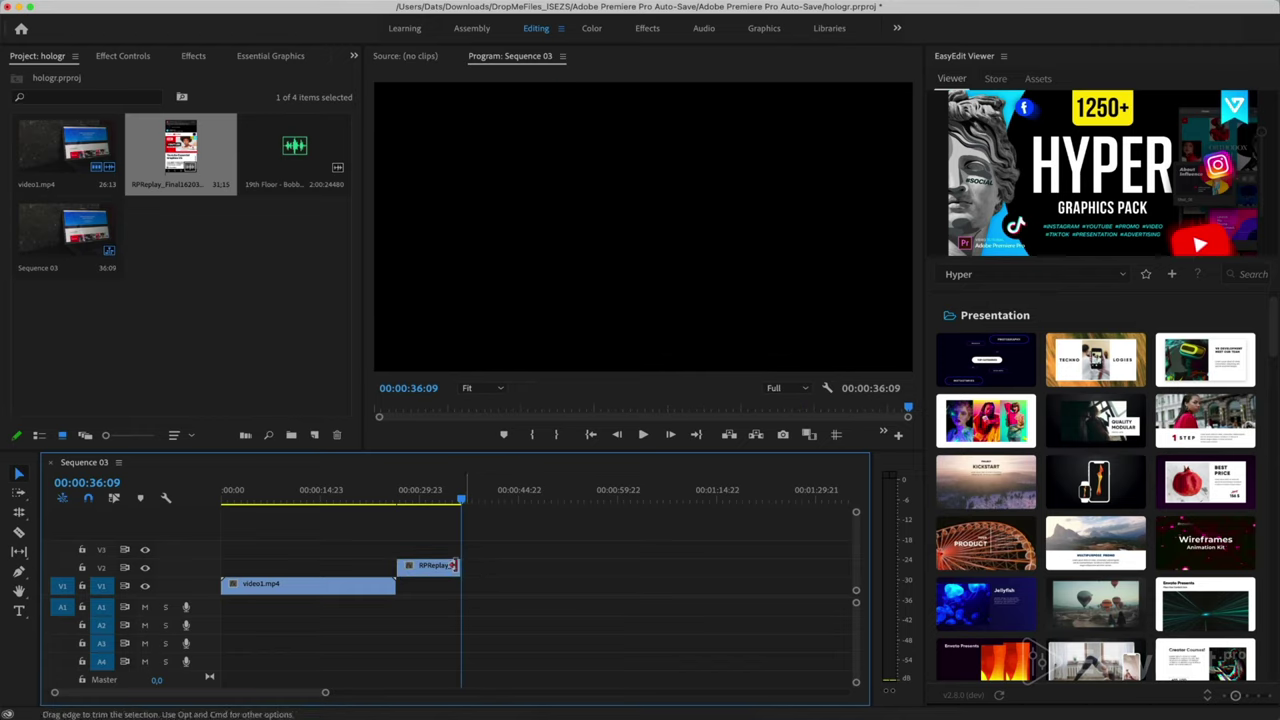
pyautogui.moveTo(430, 567); pyautogui.dragTo(366, 571)
pyautogui.click(316, 505)
pyautogui.moveTo(316, 505)
pyautogui.mouseDown()
pyautogui.moveTo(269, 509)
pyautogui.moveTo(296, 515)
pyautogui.mouseUp()
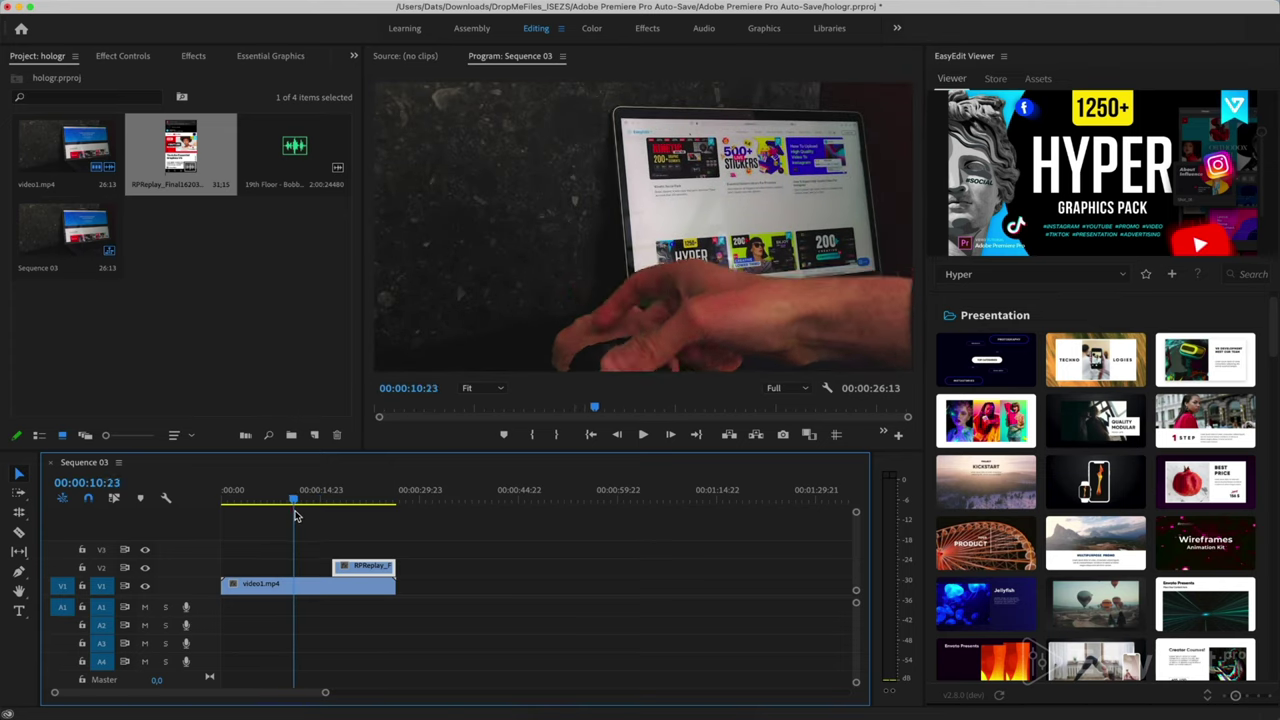
pyautogui.moveTo(366, 567); pyautogui.dragTo(327, 567)
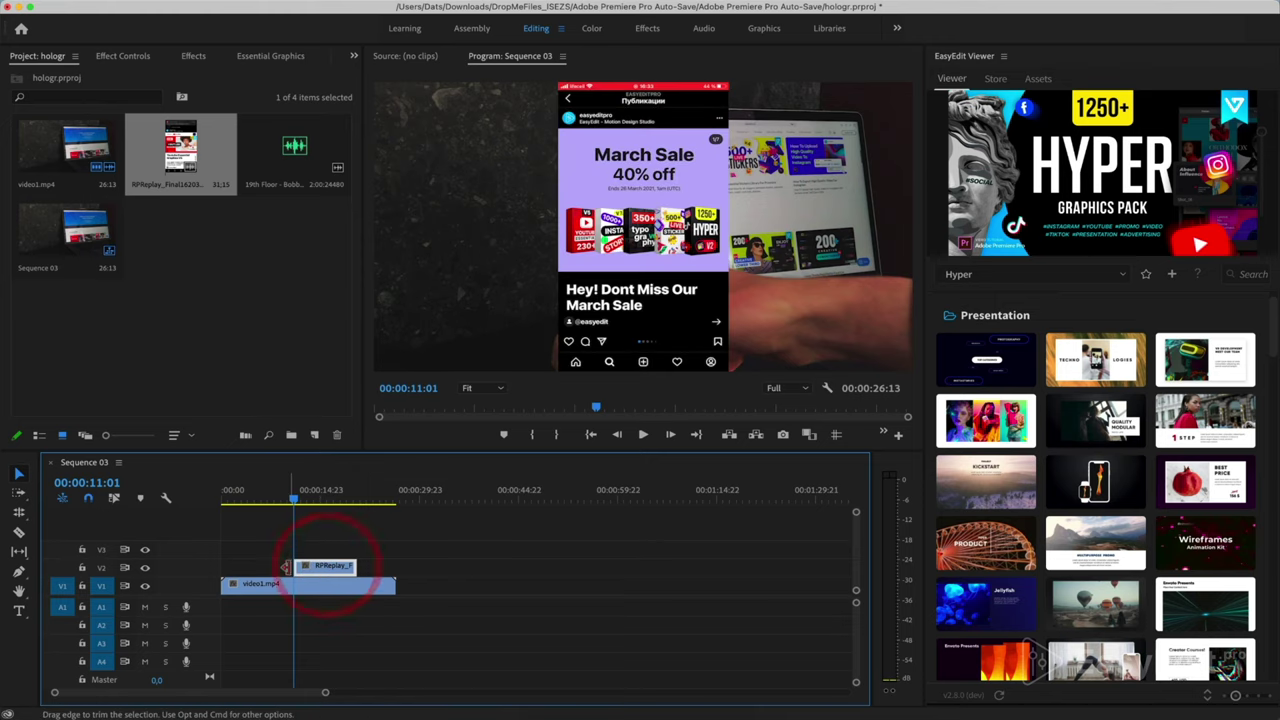
# Preview the overlay section of the sequence and bring up the Effects panel
pyautogui.click(283, 501)
pyautogui.press('space')
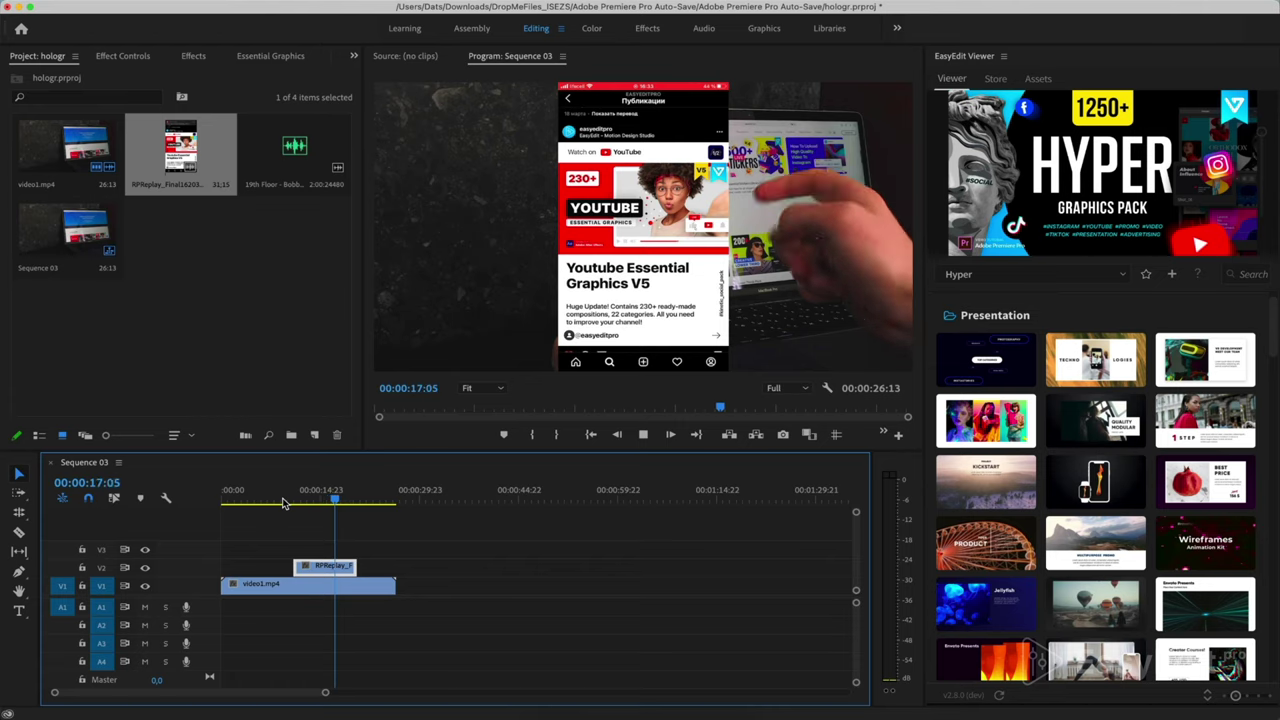
pyautogui.press('space')
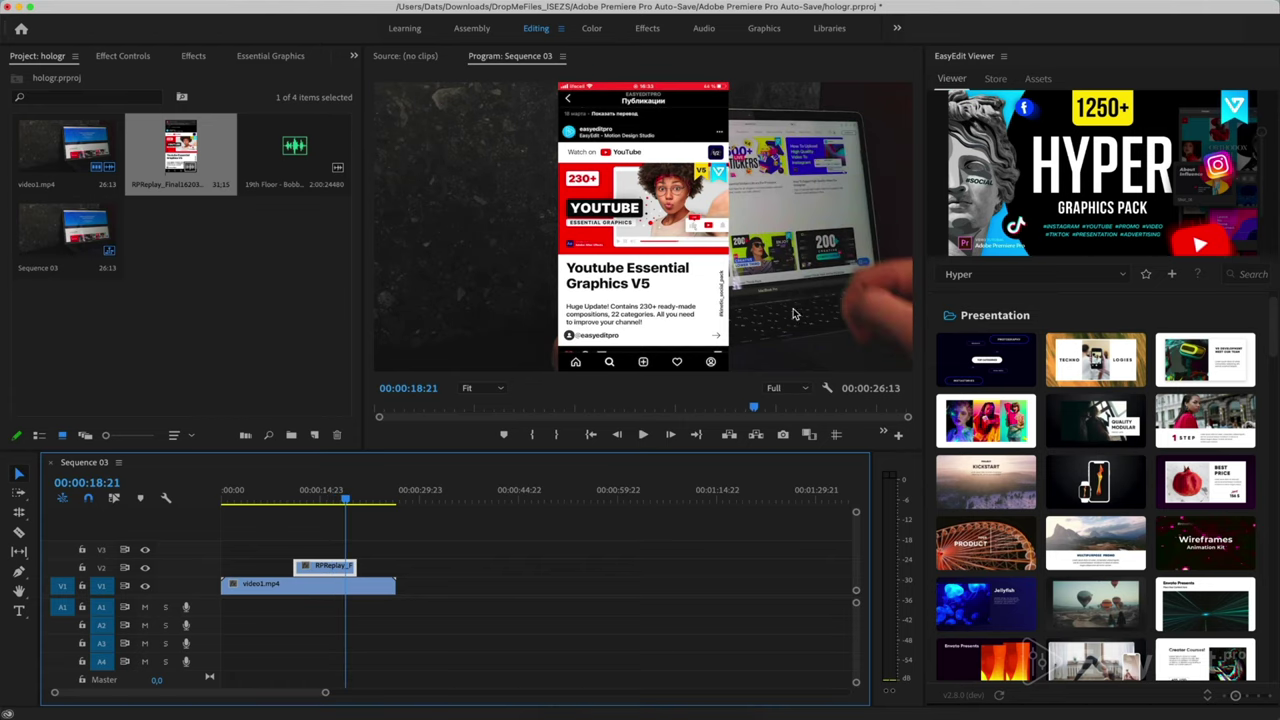
pyautogui.click(200, 57)
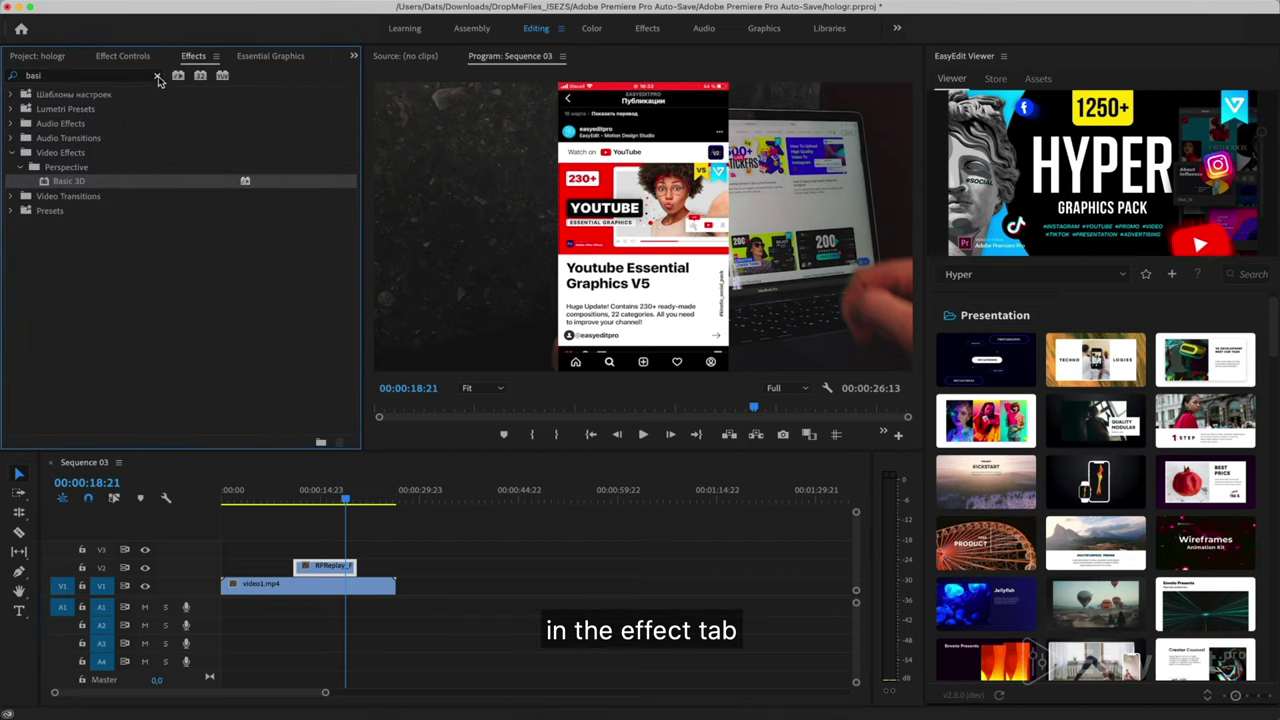
# Apply Crop to the V2 phone clip and raise Top to 9.0% to hide the status bar
pyautogui.click(157, 77)
pyautogui.write('cro')
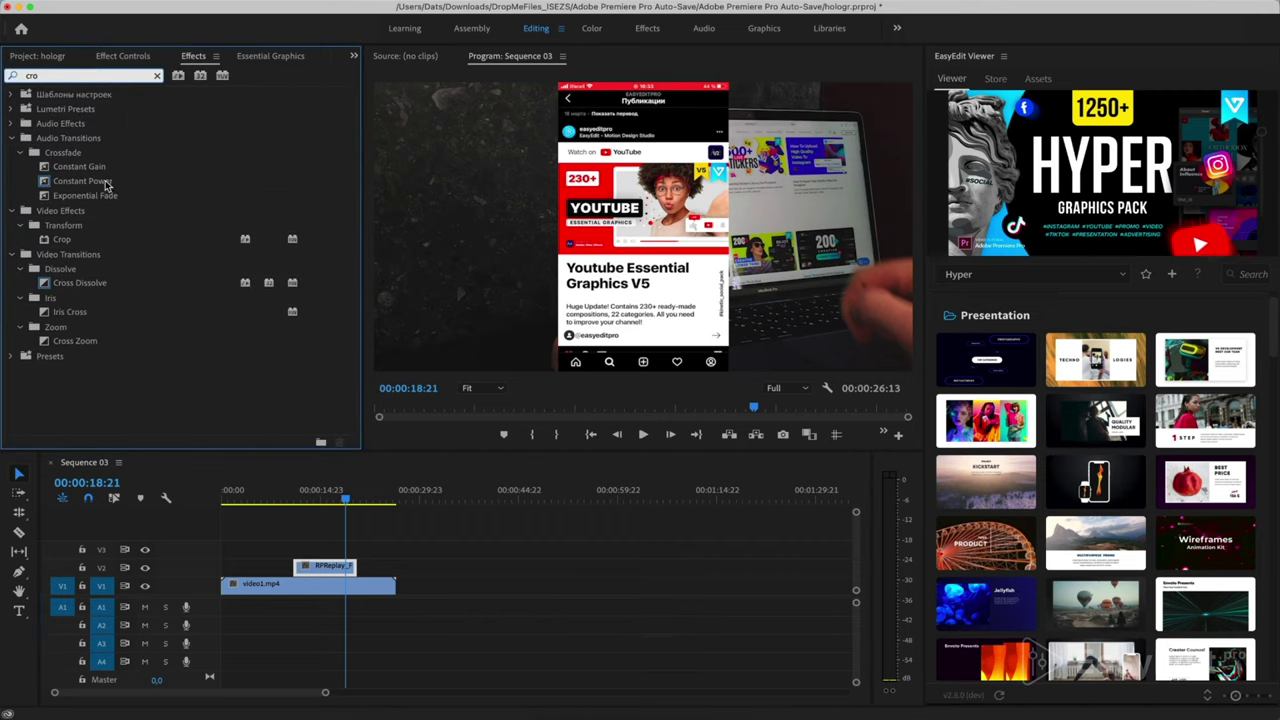
pyautogui.click(60, 241)
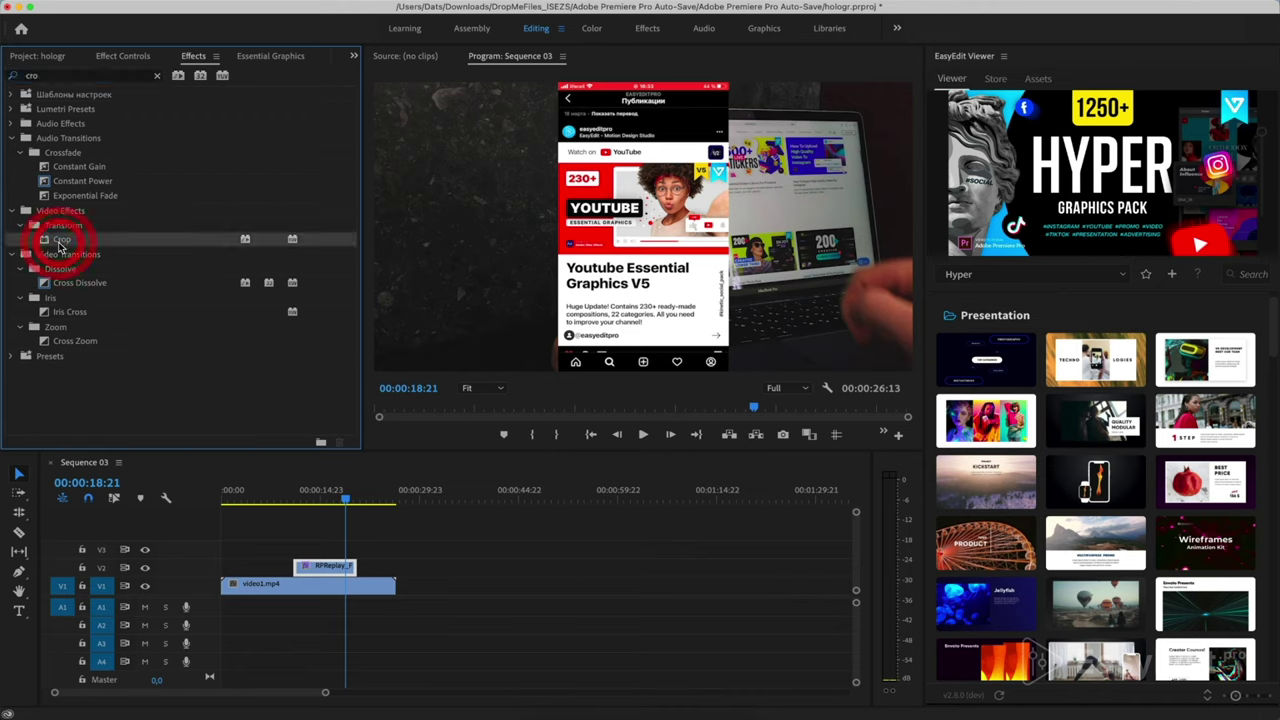
pyautogui.click(120, 57)
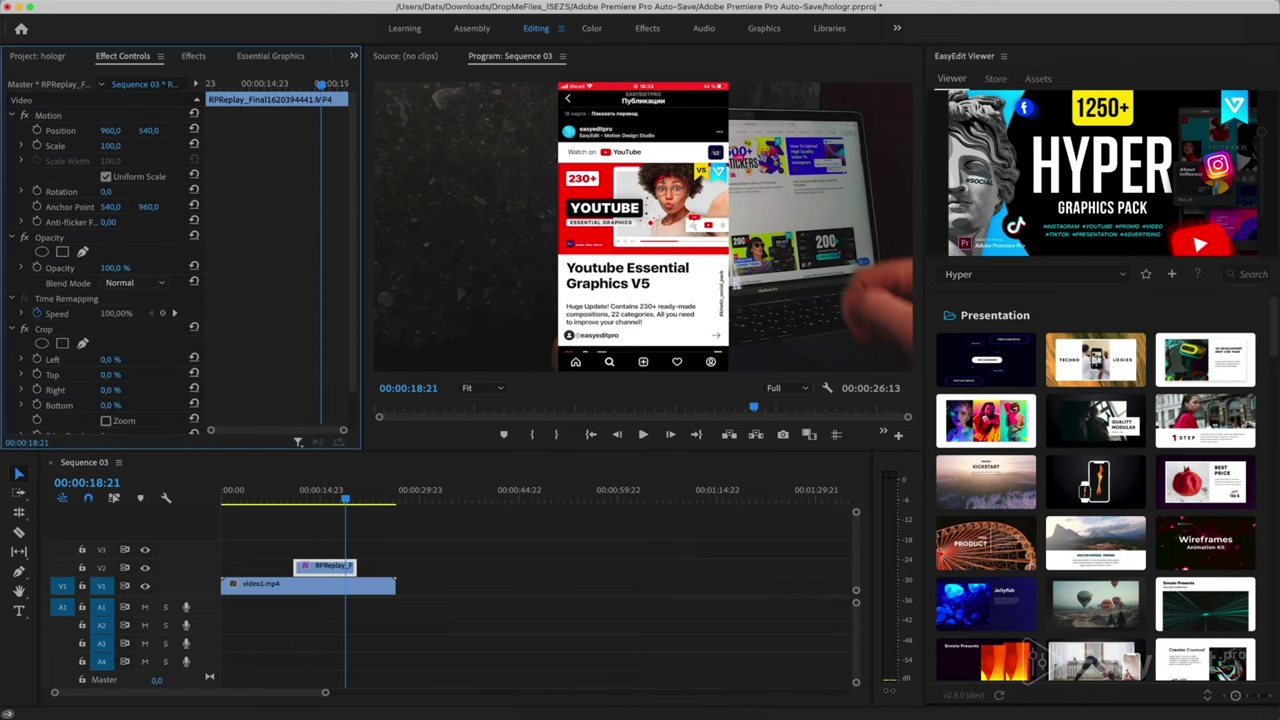
pyautogui.moveTo(109, 374); pyautogui.dragTo(116, 374)
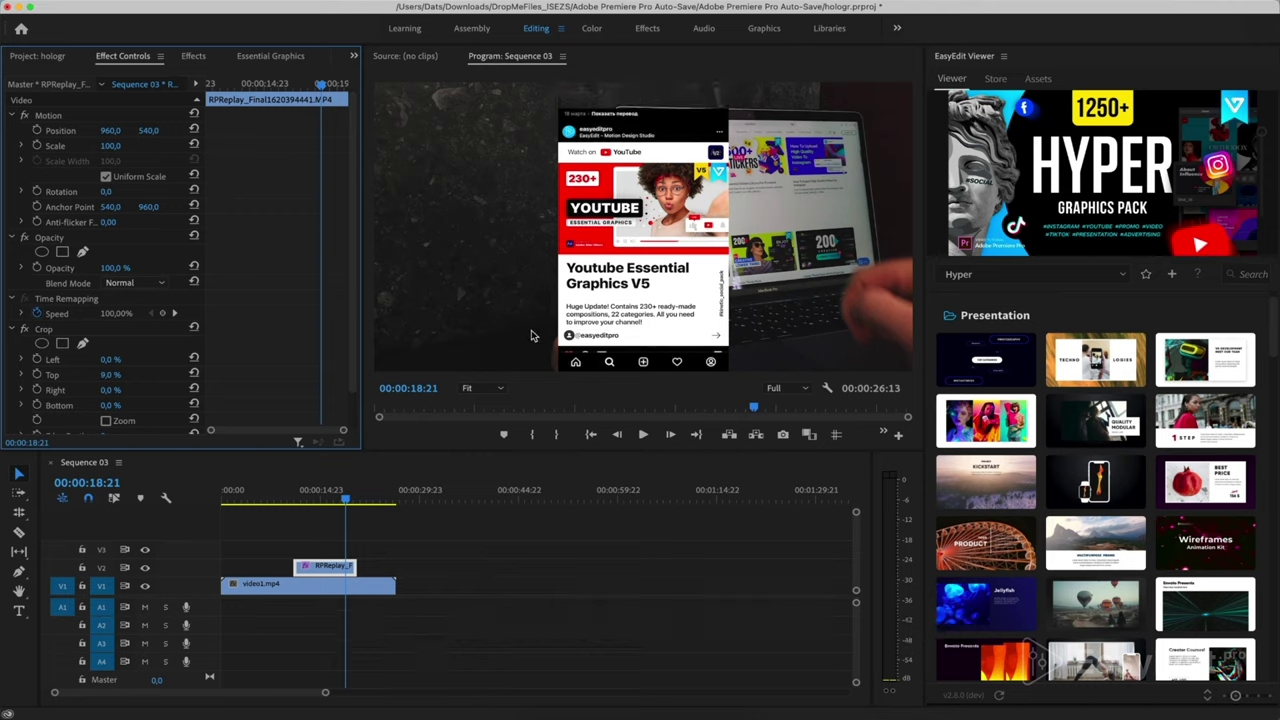
pyautogui.click(296, 498)
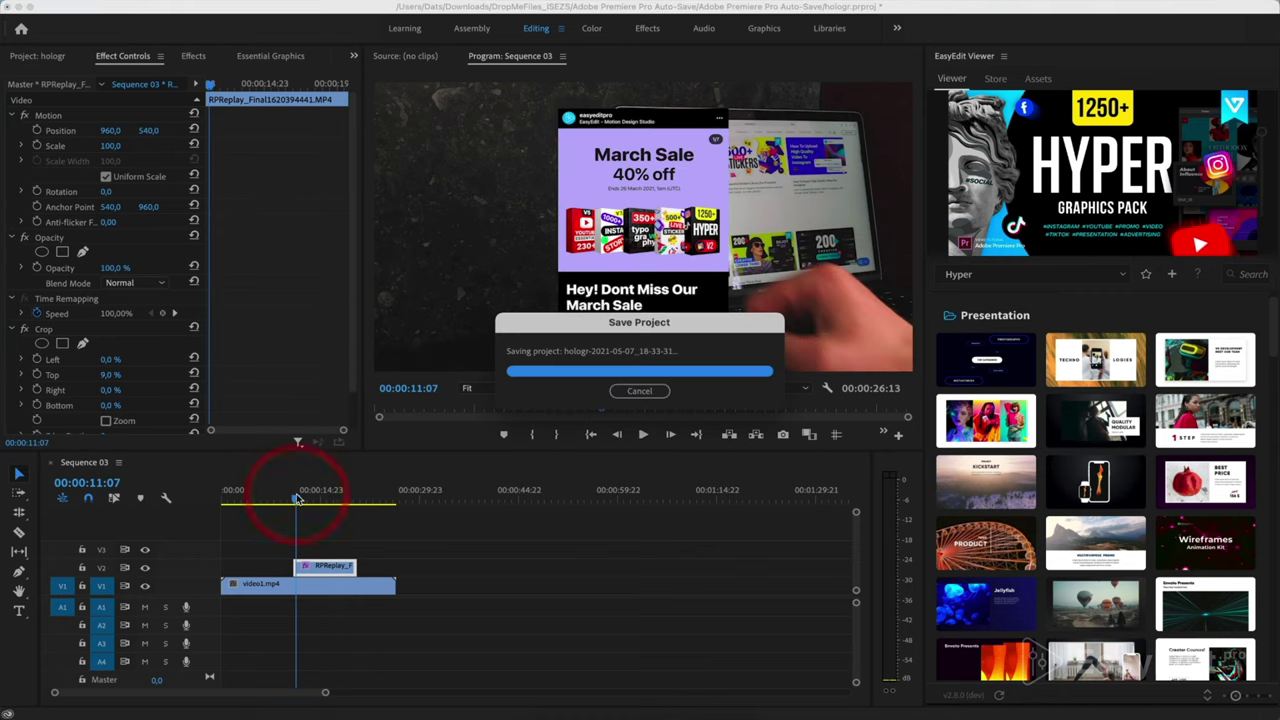
# Play back the cropped overlay and scrub back to around 00:00:10:14
pyautogui.press('space')
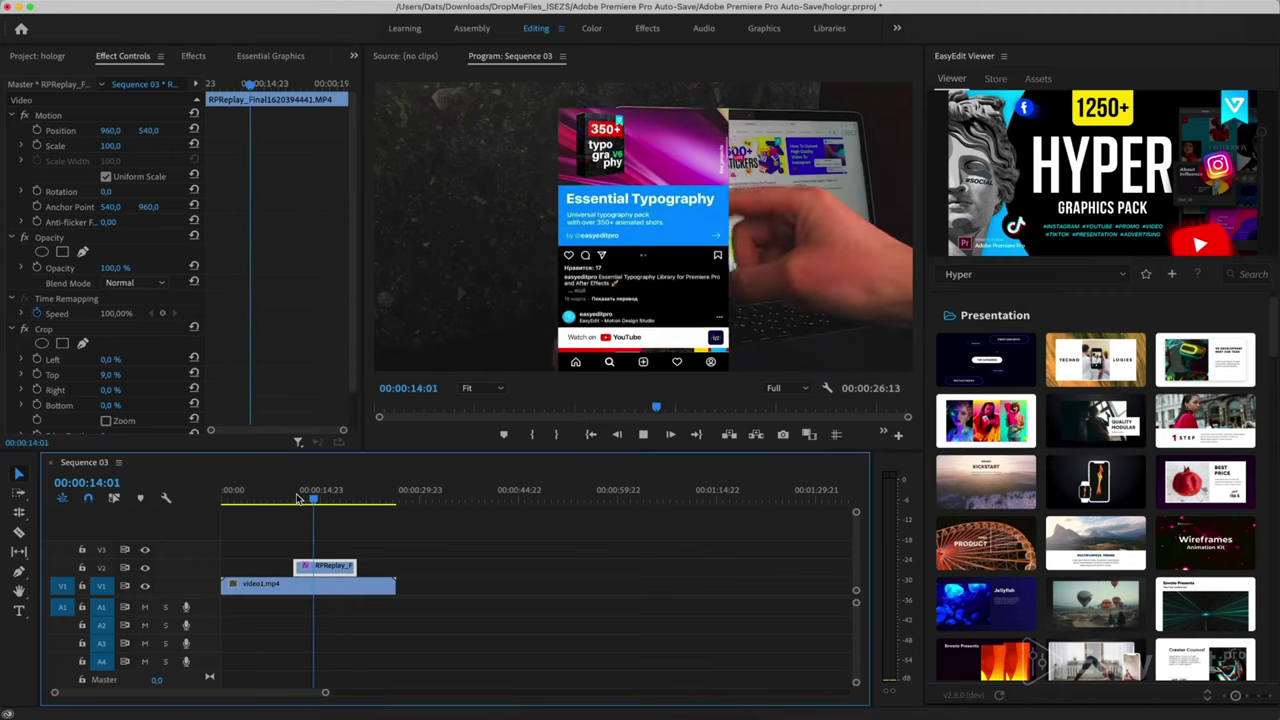
pyautogui.press('space')
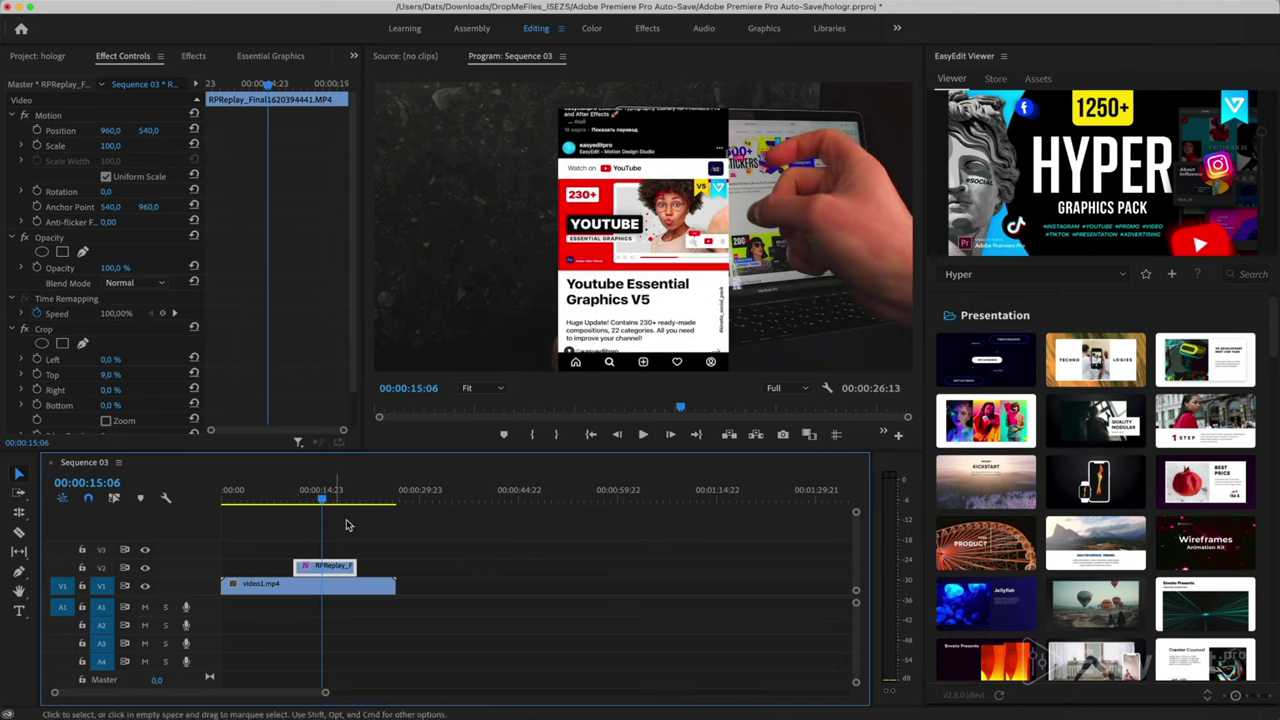
pyautogui.click(297, 501)
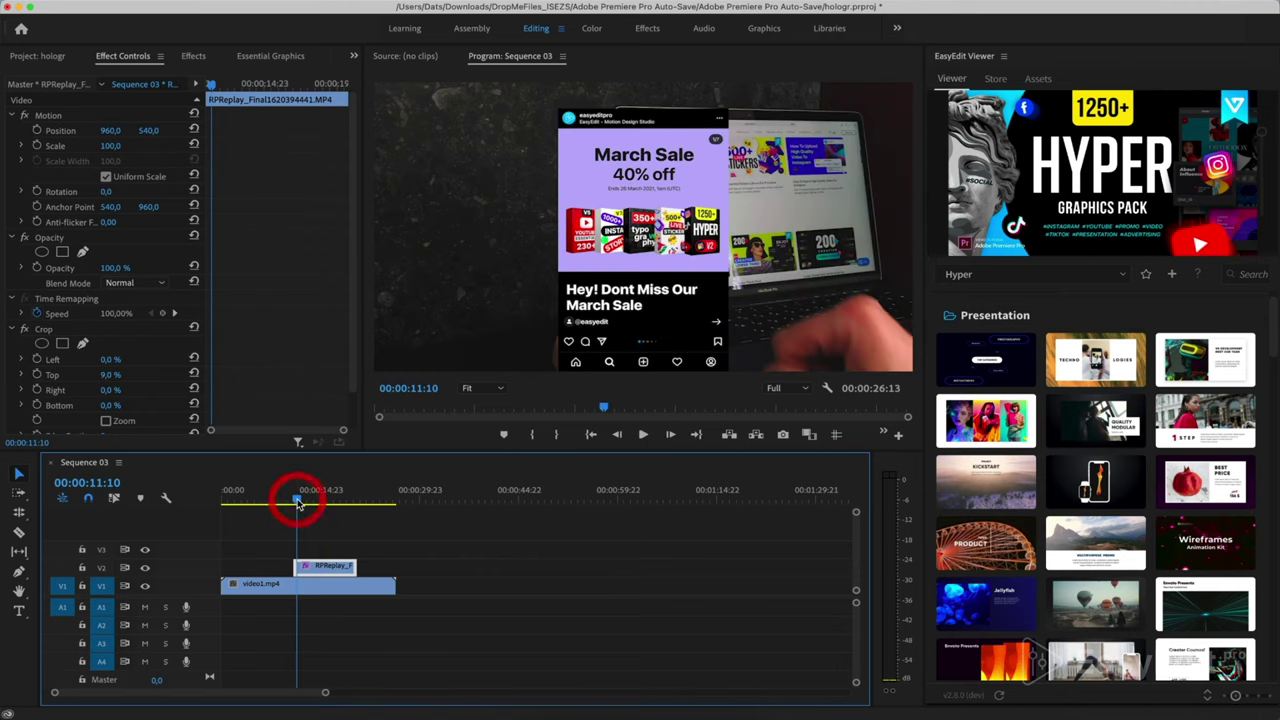
pyautogui.moveTo(297, 501); pyautogui.dragTo(293, 503)
# Zoom into the timeline and cut the V2 phone clip at 00:00:11:08
pyautogui.press('=')
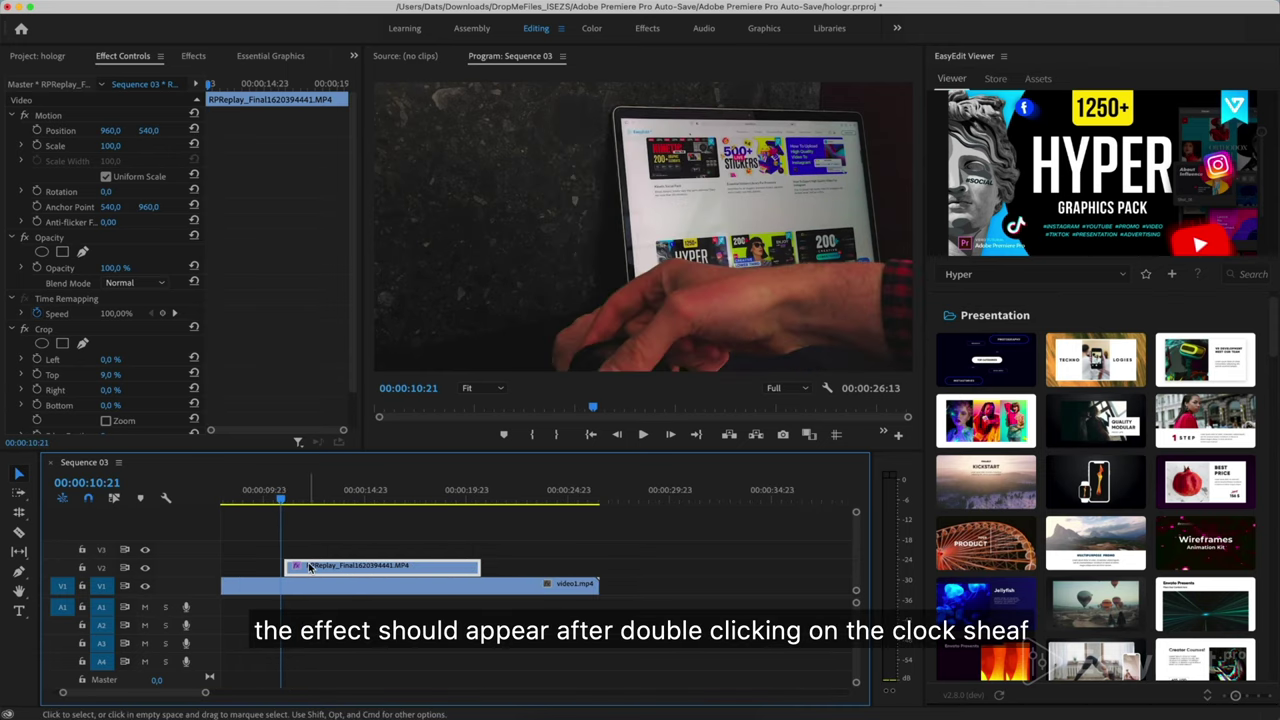
pyautogui.click(301, 568)
pyautogui.press('=')
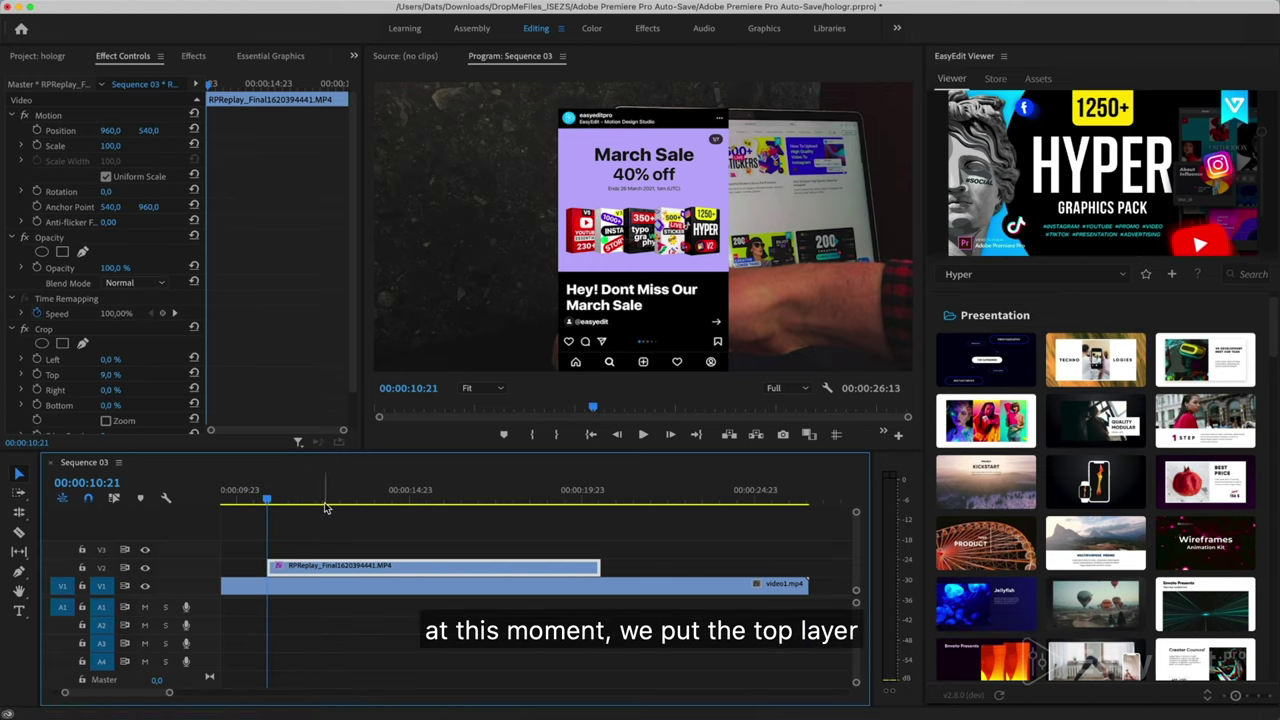
pyautogui.press('space')
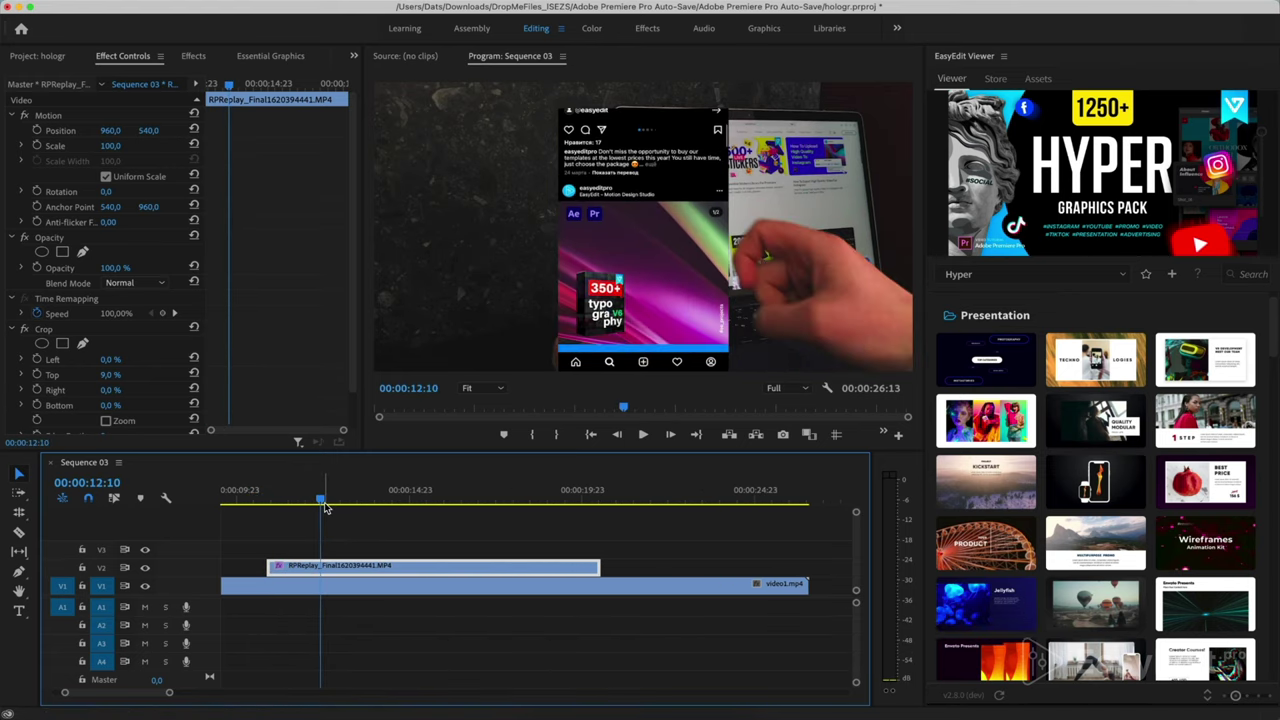
pyautogui.press('j')
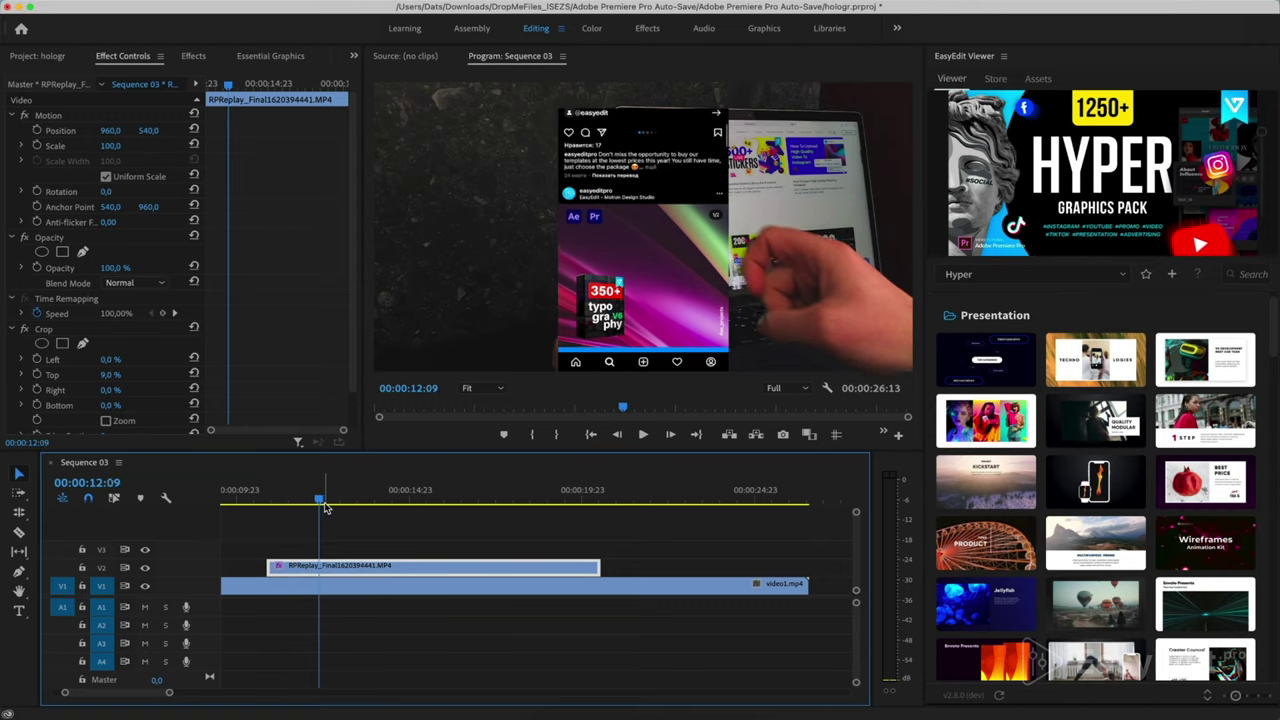
pyautogui.press('Right')
pyautogui.press('Right')
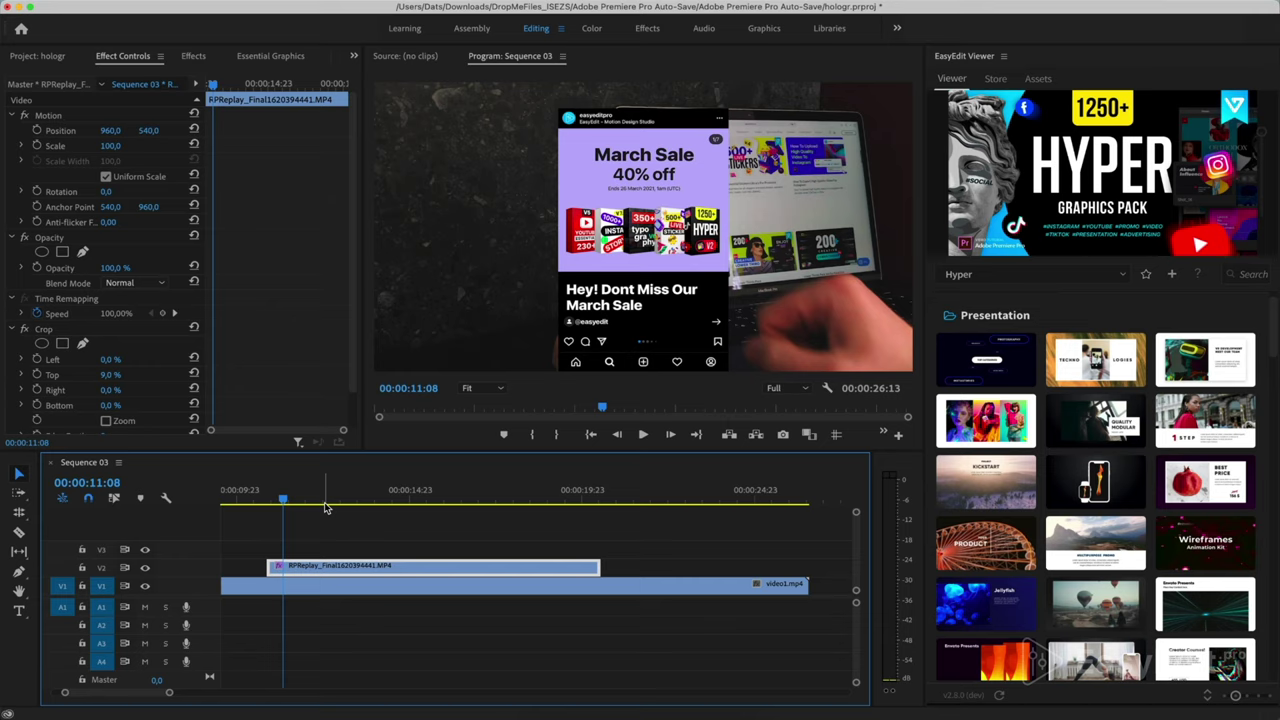
pyautogui.click(285, 565)
# Realign the overlay pieces at 00:00:12:16, extending the first piece to meet the next
pyautogui.press('v')
pyautogui.moveTo(293, 566); pyautogui.dragTo(355, 567)
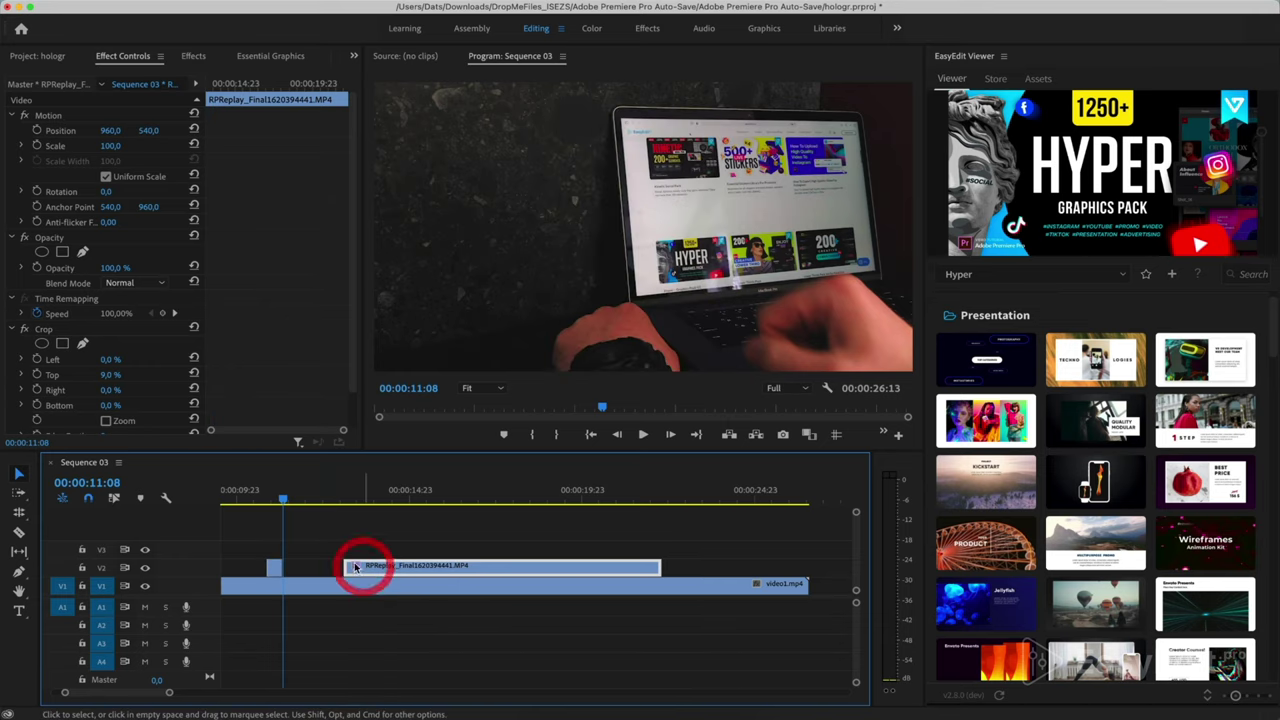
pyautogui.moveTo(284, 503); pyautogui.dragTo(333, 511)
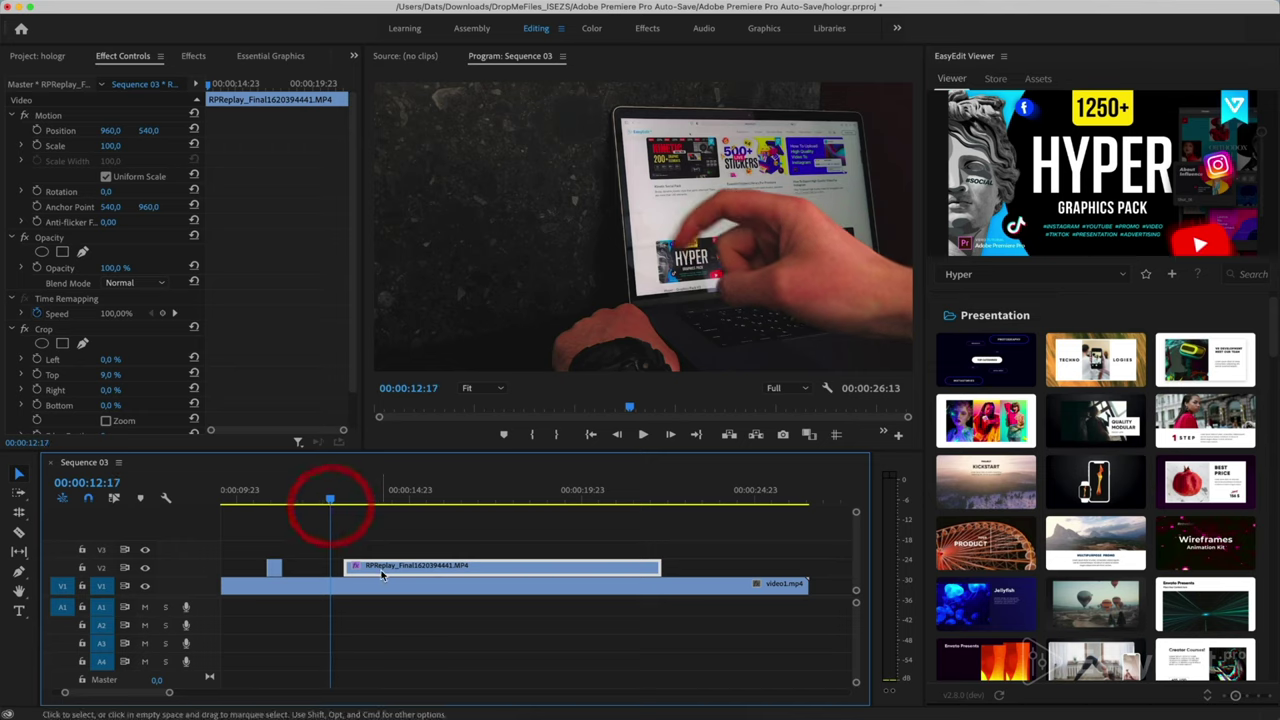
pyautogui.moveTo(381, 574); pyautogui.dragTo(369, 569)
pyautogui.moveTo(274, 570); pyautogui.dragTo(329, 566)
pyautogui.click(262, 500)
pyautogui.press('r')
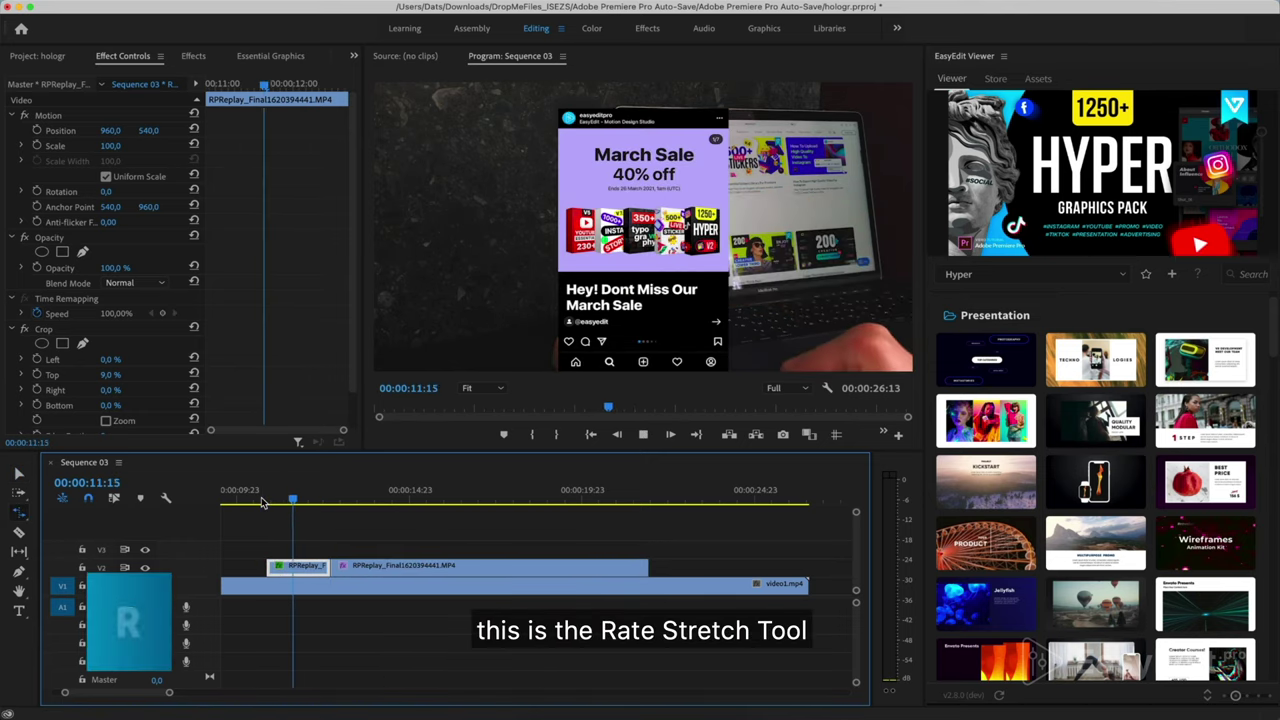
pyautogui.press('space')
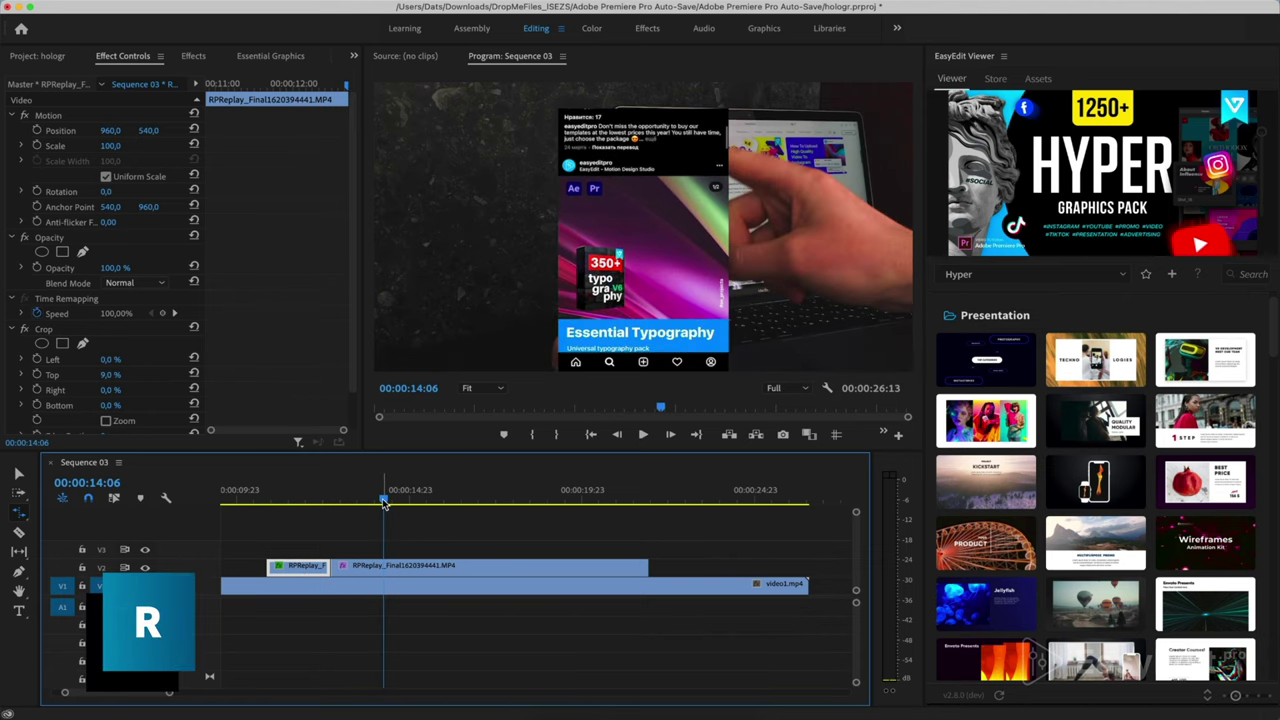
# Cut the overlay at 00:00:14:21 and rate-stretch the middle piece shorter to speed it up
pyautogui.moveTo(384, 502); pyautogui.dragTo(408, 514)
pyautogui.press('super+k')
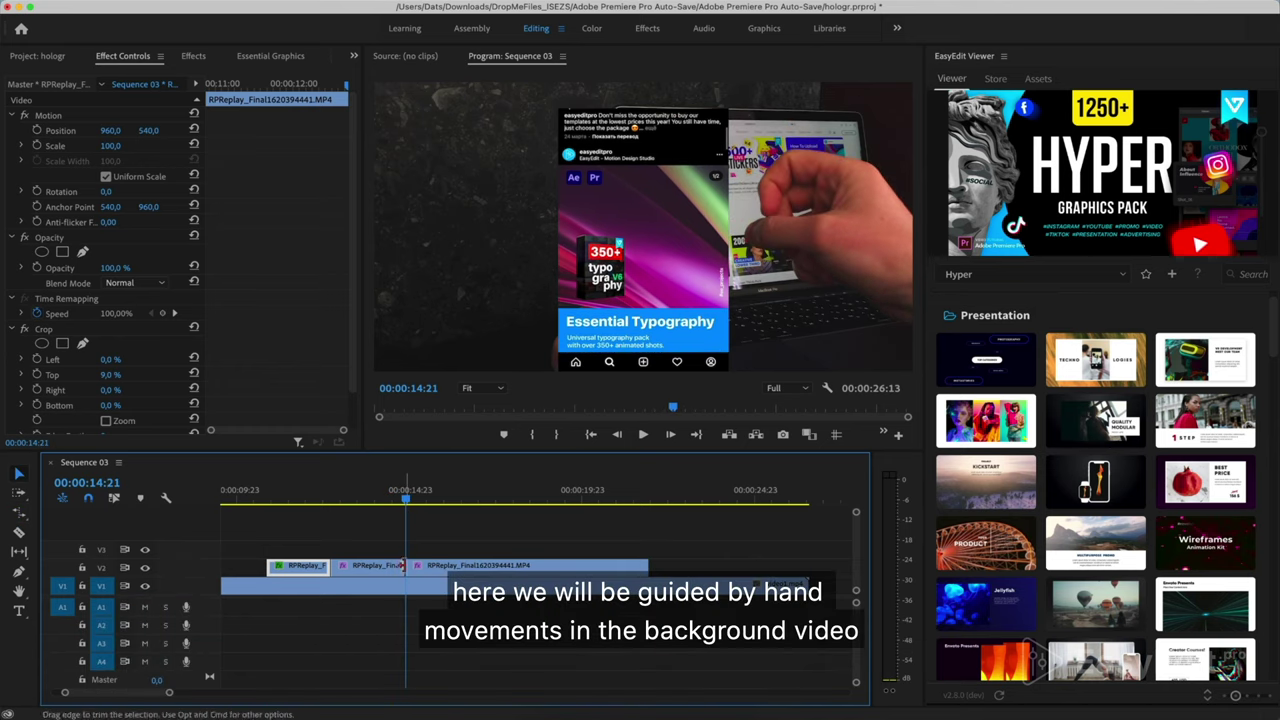
pyautogui.click(379, 510)
pyautogui.moveTo(379, 510)
pyautogui.mouseDown()
pyautogui.moveTo(338, 512)
pyautogui.moveTo(381, 518)
pyautogui.moveTo(385, 502)
pyautogui.moveTo(375, 505)
pyautogui.mouseUp()
pyautogui.click(366, 565)
pyautogui.press('r')
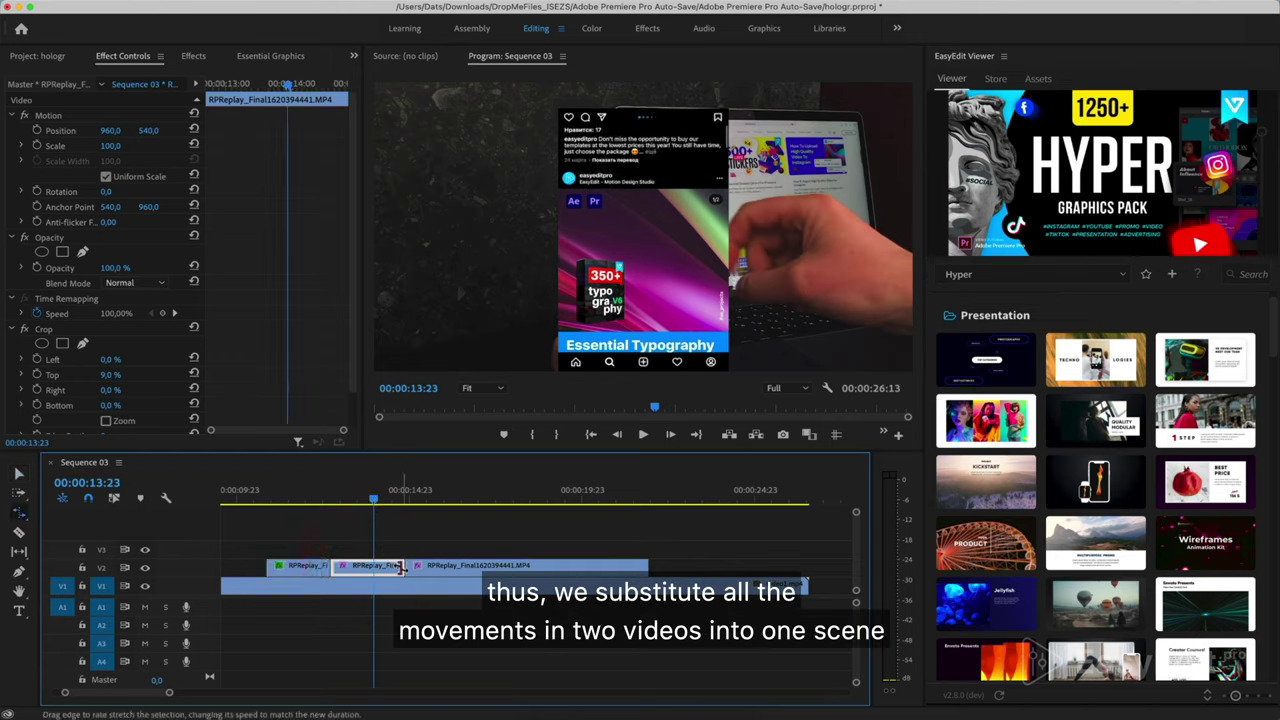
pyautogui.moveTo(405, 567)
pyautogui.mouseDown()
pyautogui.moveTo(372, 568)
pyautogui.moveTo(405, 568)
pyautogui.mouseUp()
pyautogui.press('v')
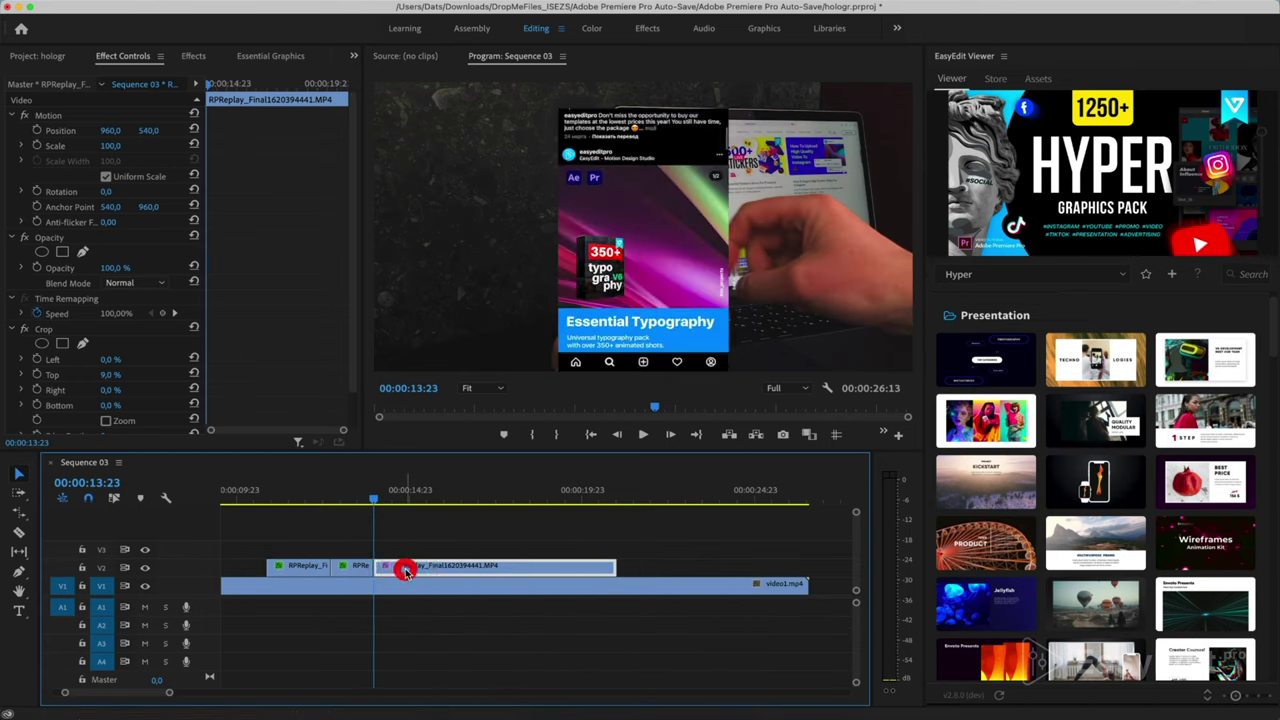
pyautogui.click(285, 497)
pyautogui.press('space')
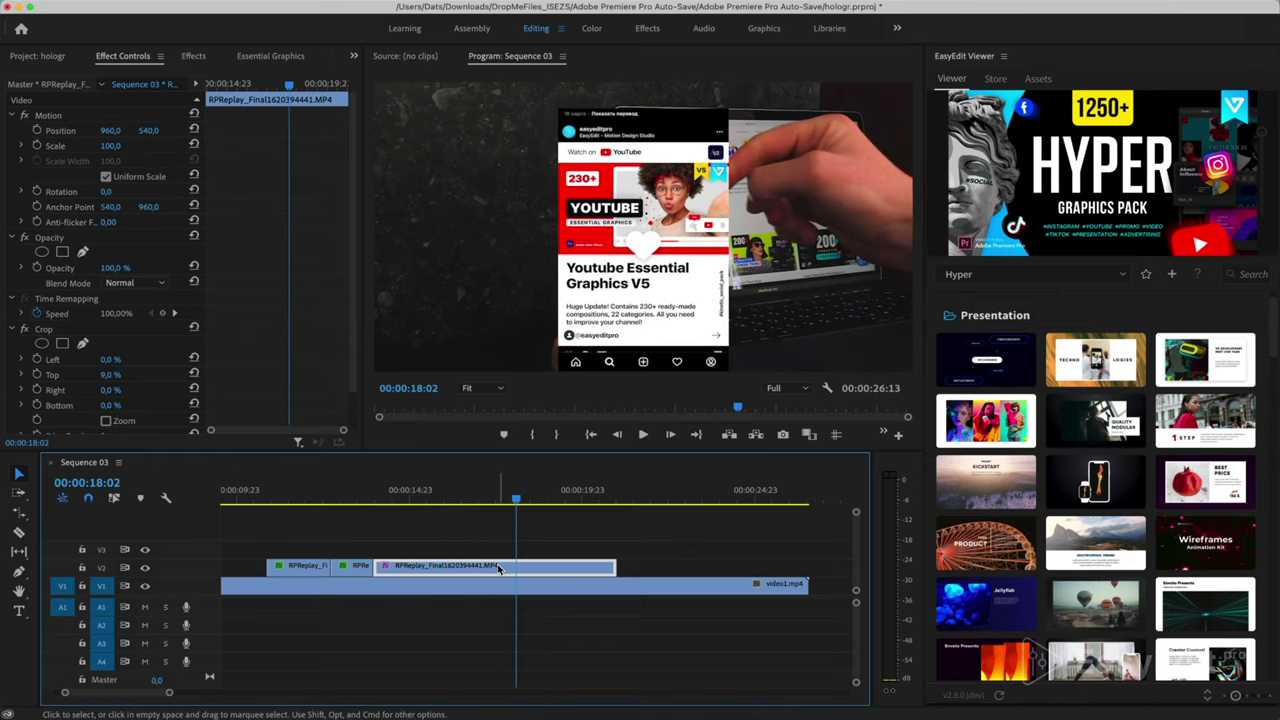
# Cut at 00:00:16:14, speed up the third piece, and slide the last piece left to close the gap
pyautogui.moveTo(523, 514); pyautogui.dragTo(423, 567)
pyautogui.press('super+k')
pyautogui.press('r')
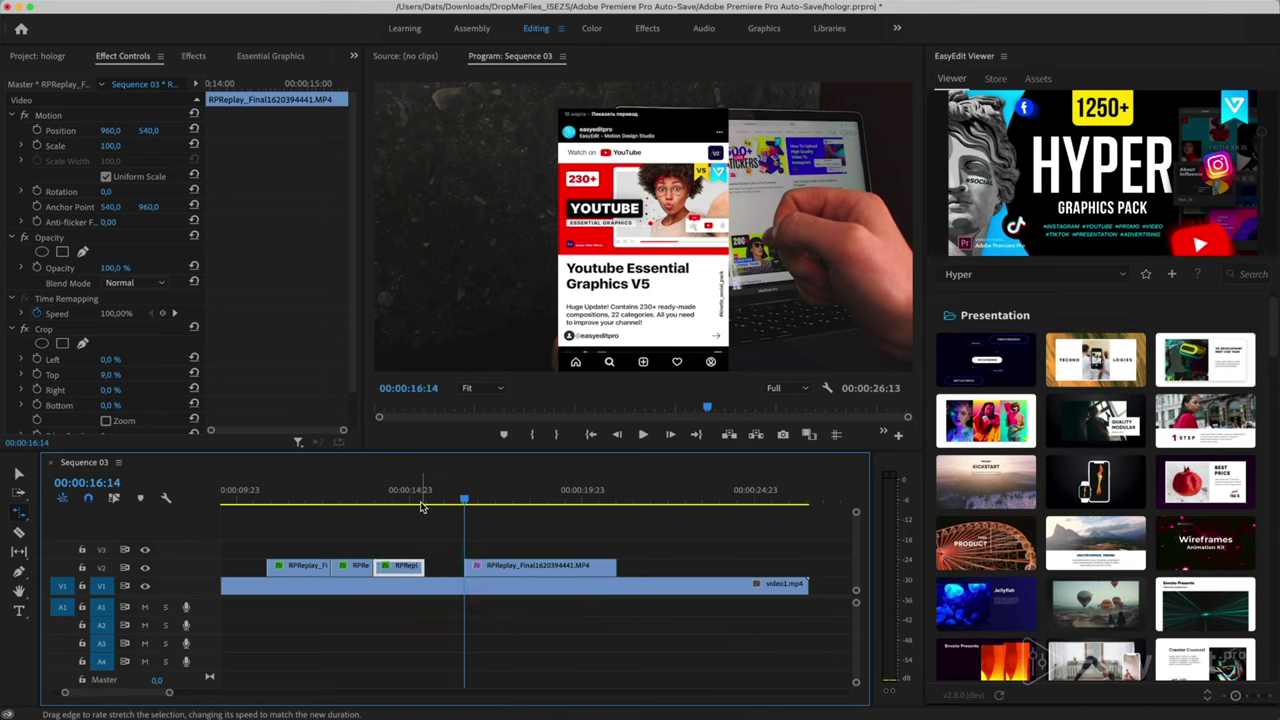
pyautogui.moveTo(426, 497); pyautogui.dragTo(440, 507)
pyautogui.moveTo(508, 566); pyautogui.dragTo(470, 566)
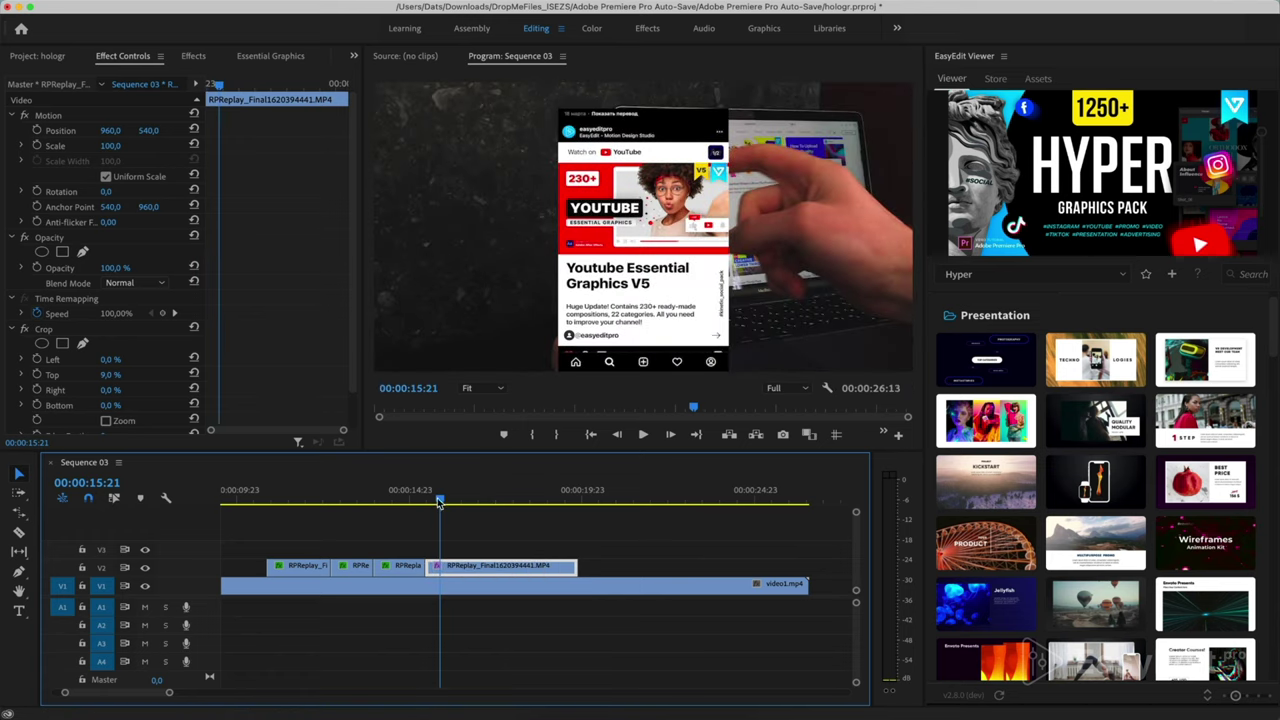
pyautogui.moveTo(441, 500)
pyautogui.mouseDown()
pyautogui.moveTo(466, 508)
pyautogui.moveTo(456, 505)
pyautogui.mouseUp()
# Cut the overlay at 00:00:16:09 and rate-stretch the third piece 16 frames longer
pyautogui.press('c')
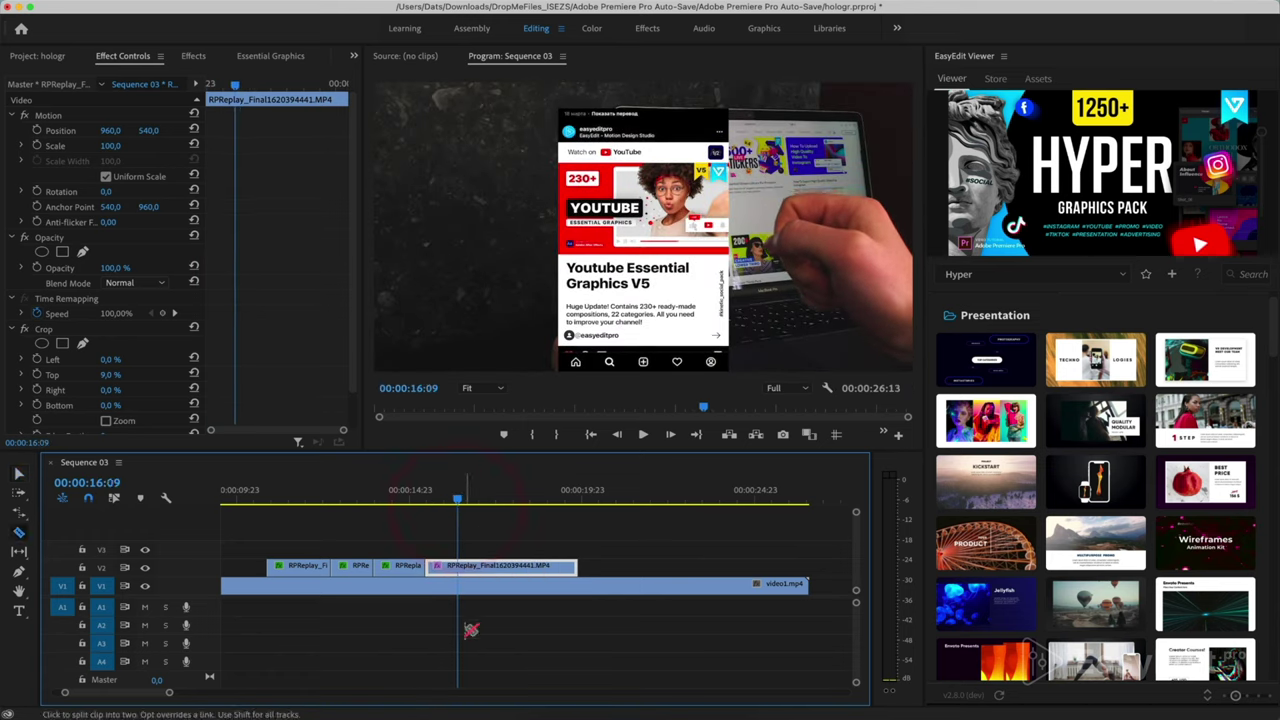
pyautogui.click(456, 568)
pyautogui.press('v')
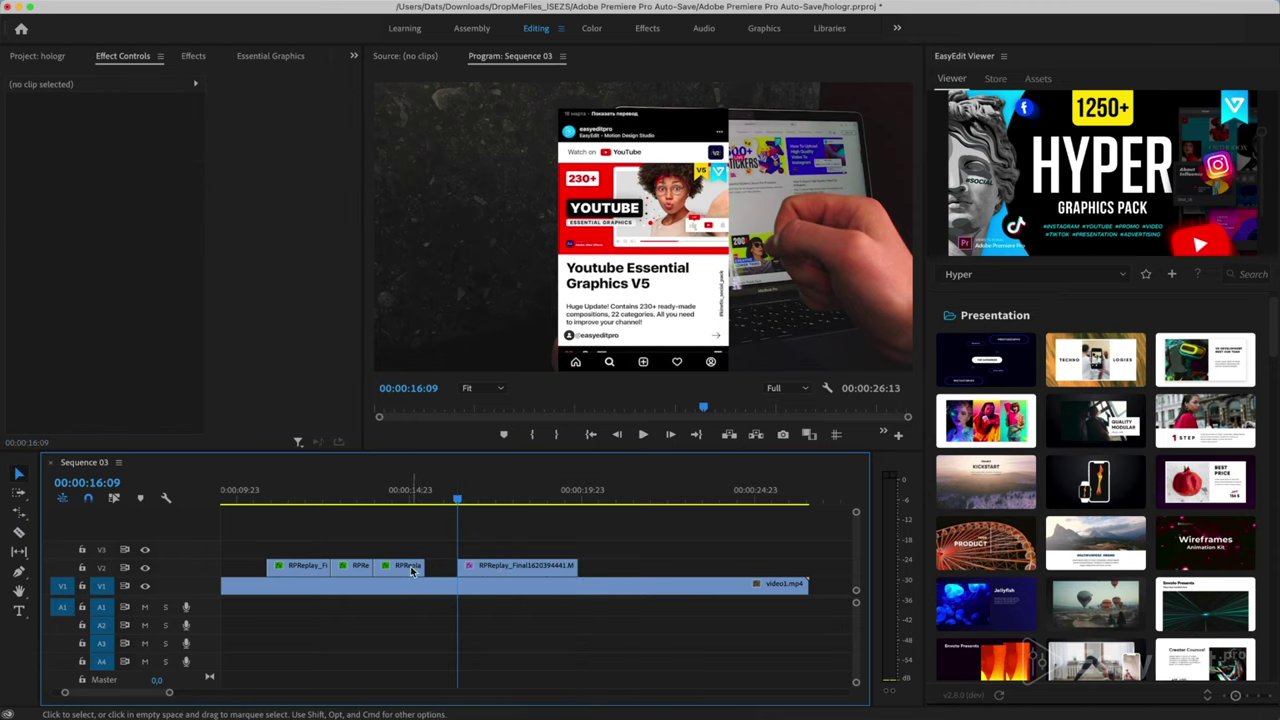
pyautogui.click(400, 566)
pyautogui.press('r')
pyautogui.moveTo(423, 568); pyautogui.dragTo(450, 565)
pyautogui.press('v')
pyautogui.click(471, 552)
# Review from 00:00:14:05, then cut at 00:00:18:18 and delete the overlay tail
pyautogui.click(385, 498)
pyautogui.press('space')
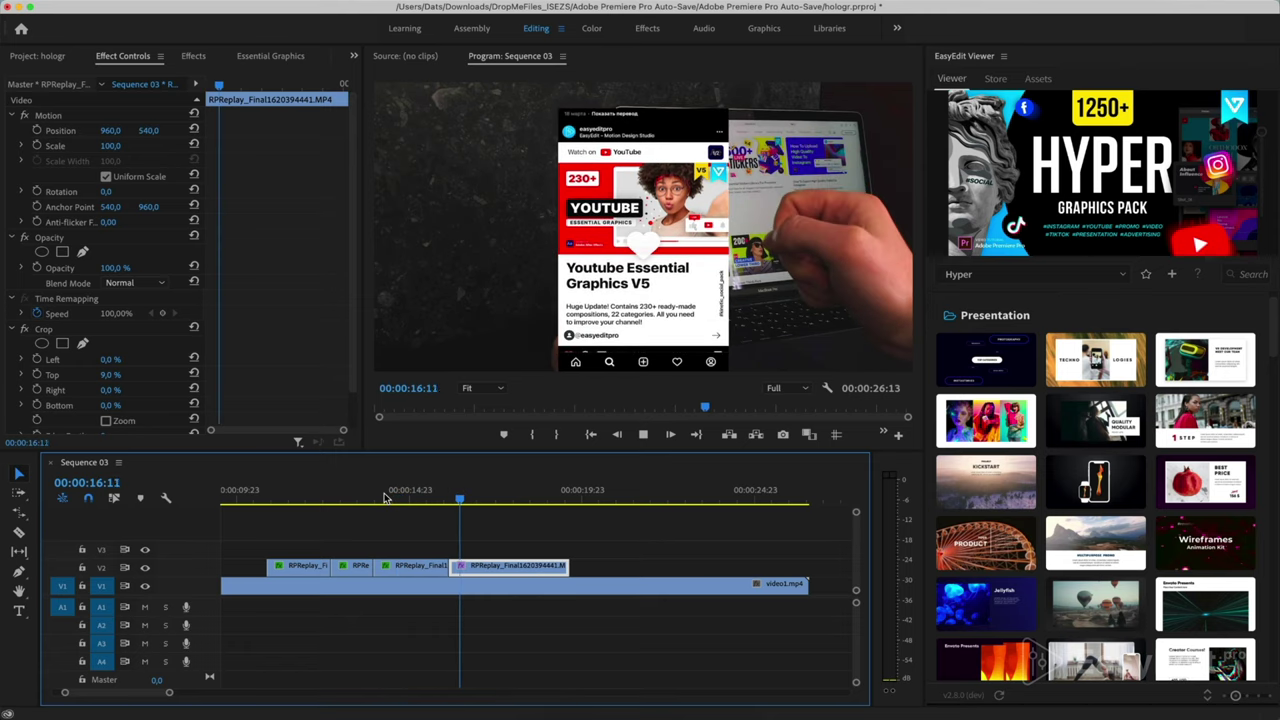
pyautogui.press('space')
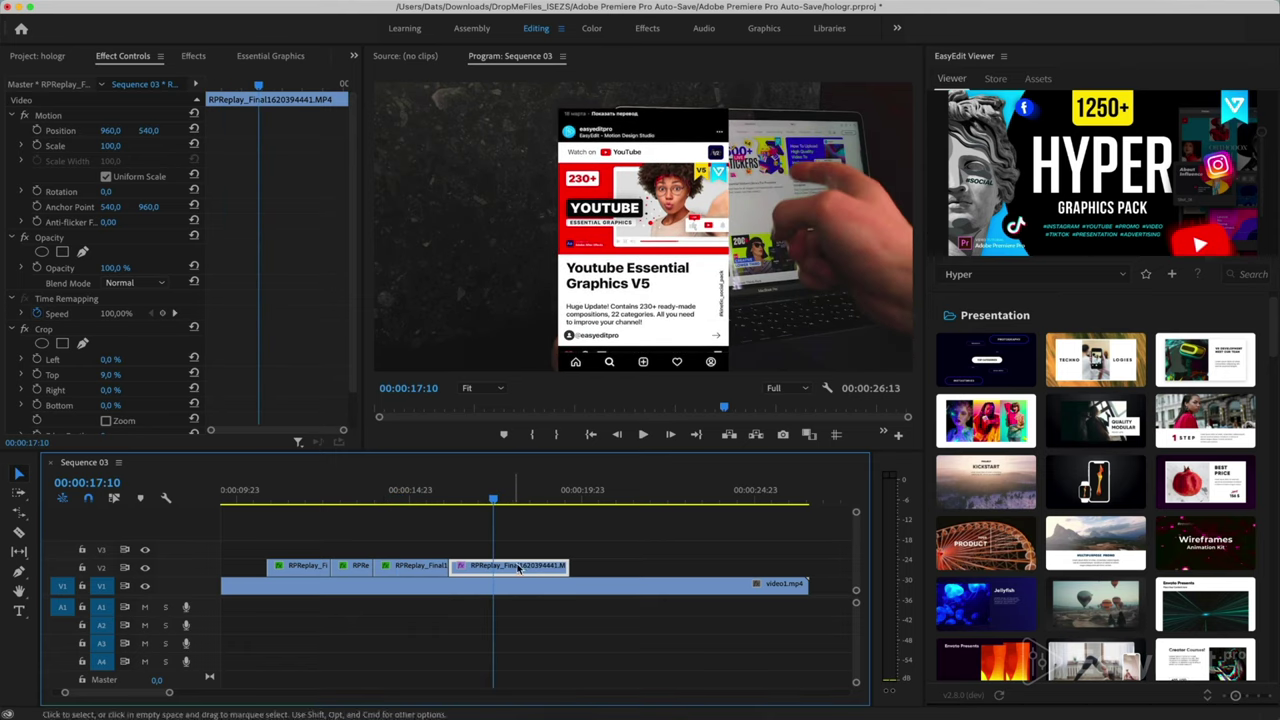
pyautogui.press('space')
pyautogui.press('space')
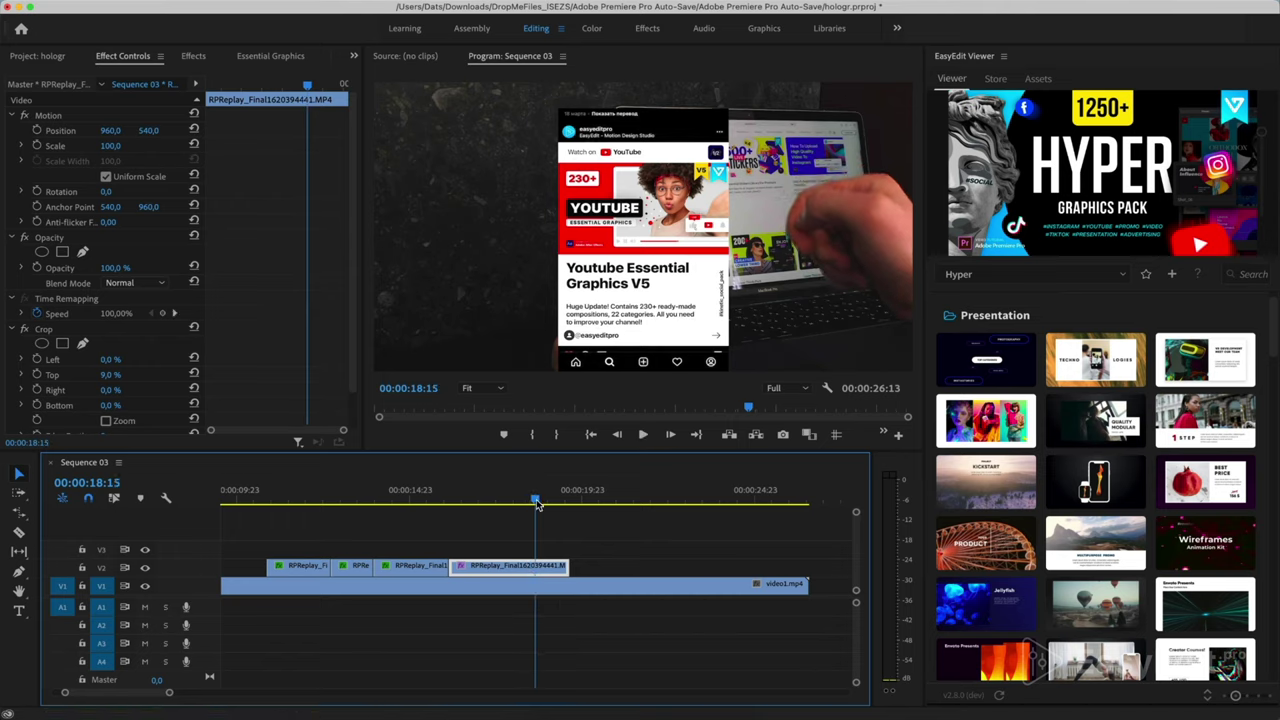
pyautogui.moveTo(534, 500); pyautogui.dragTo(540, 500)
pyautogui.press('c')
pyautogui.click(546, 566)
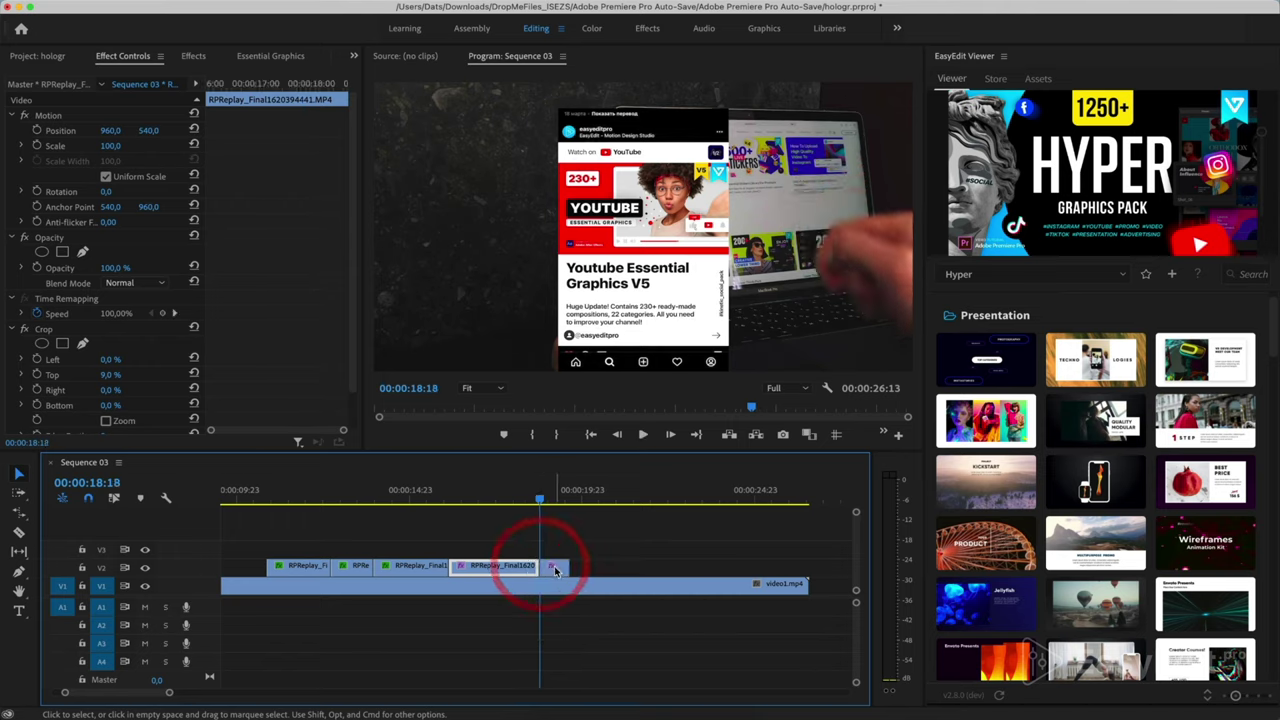
pyautogui.press('v')
pyautogui.click(554, 566)
pyautogui.press('Delete')
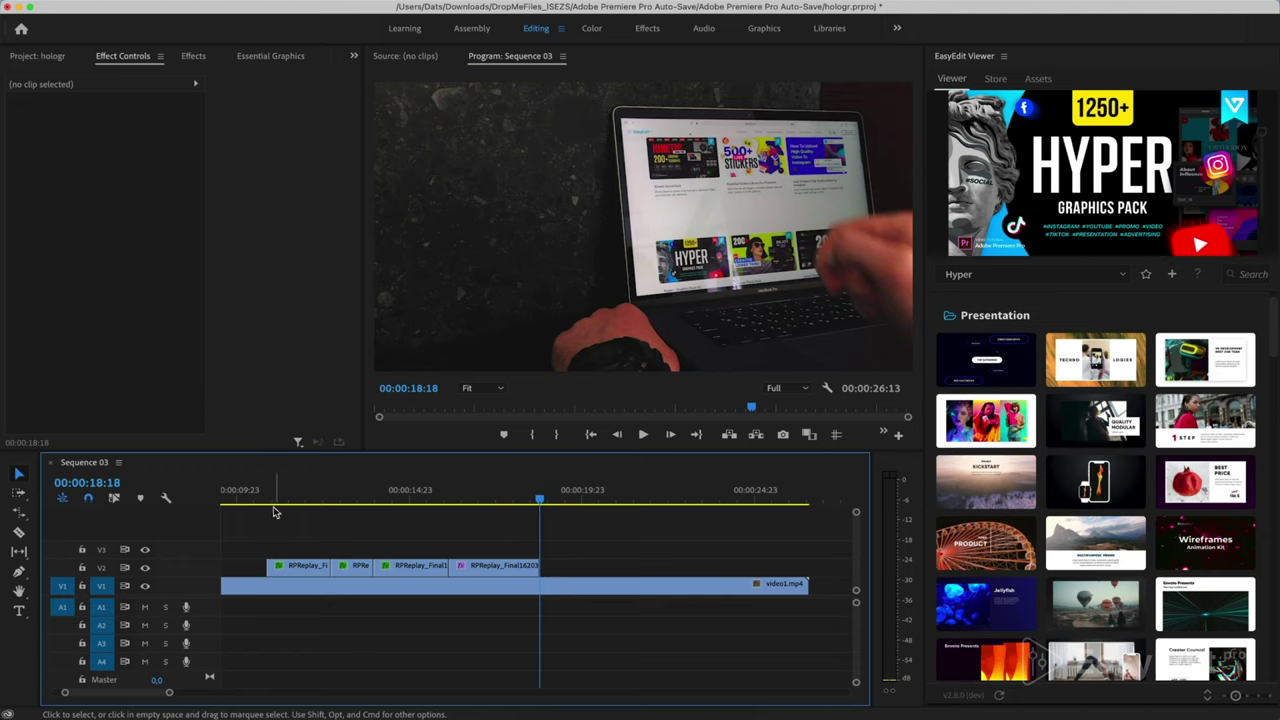
# Play the finished overlay from about 00:00:10 and select all four V2 pieces
pyautogui.click(269, 500)
pyautogui.click(259, 498)
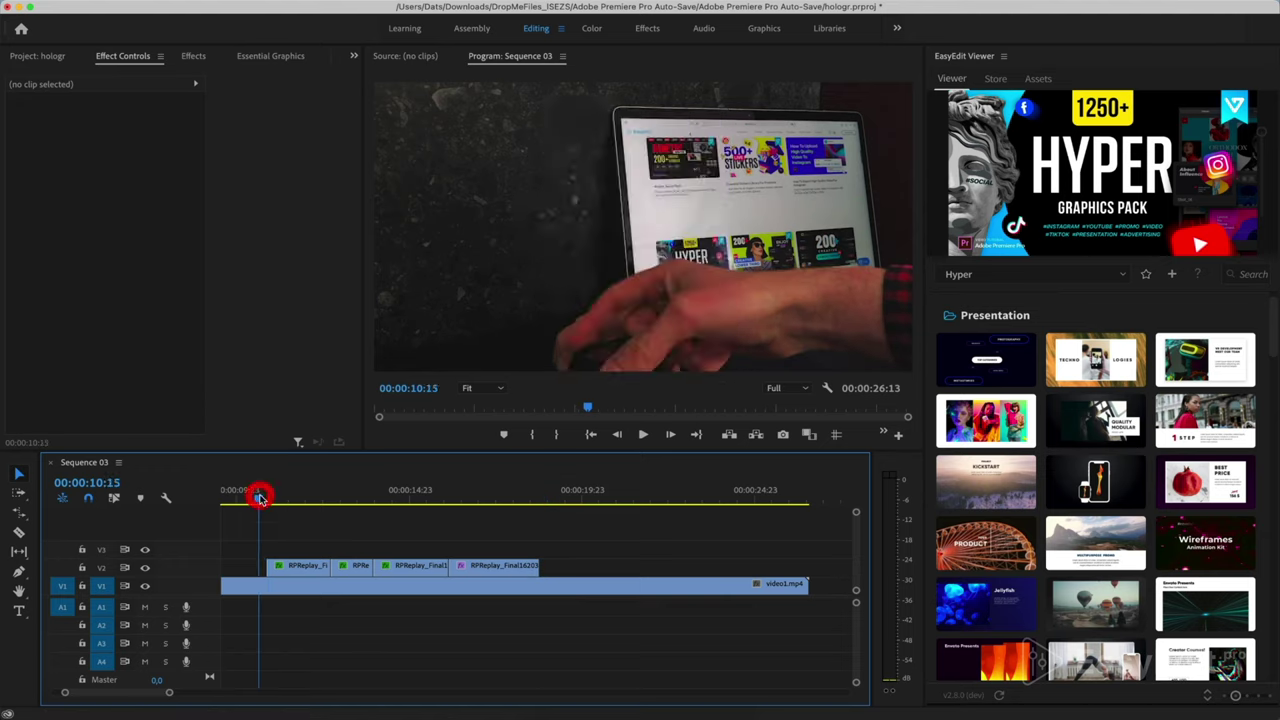
pyautogui.press('space')
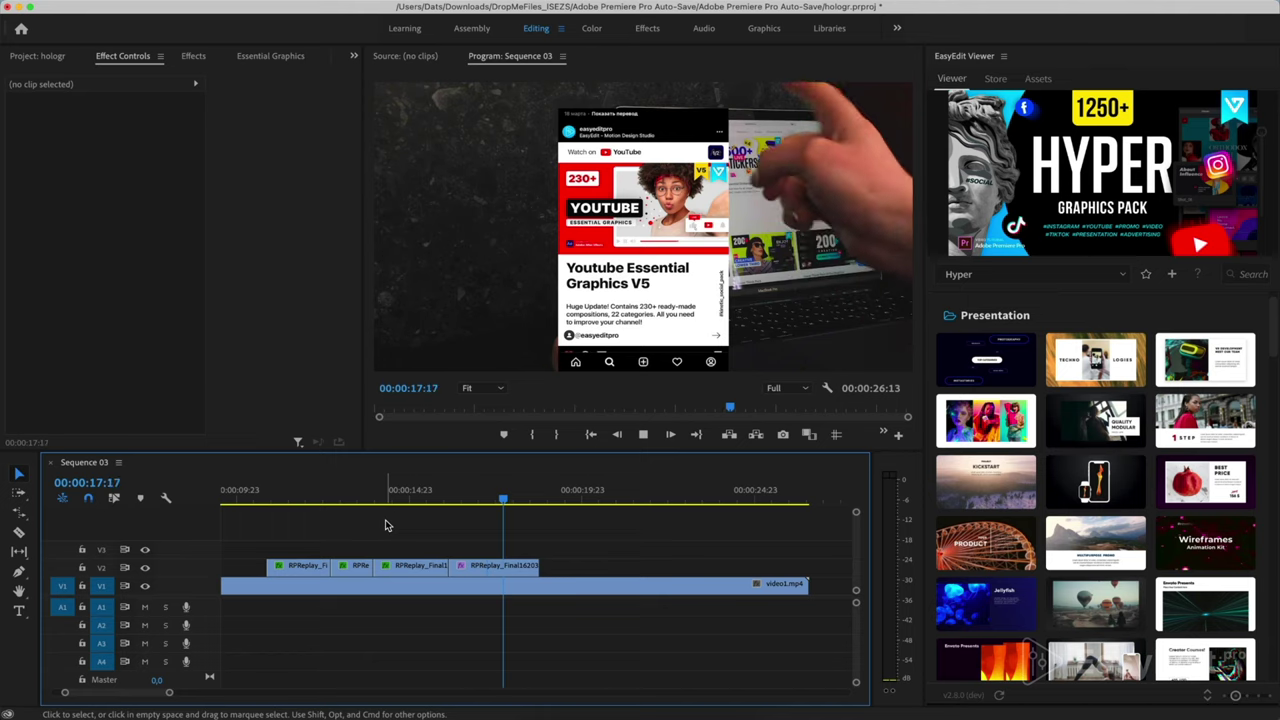
pyautogui.press('space')
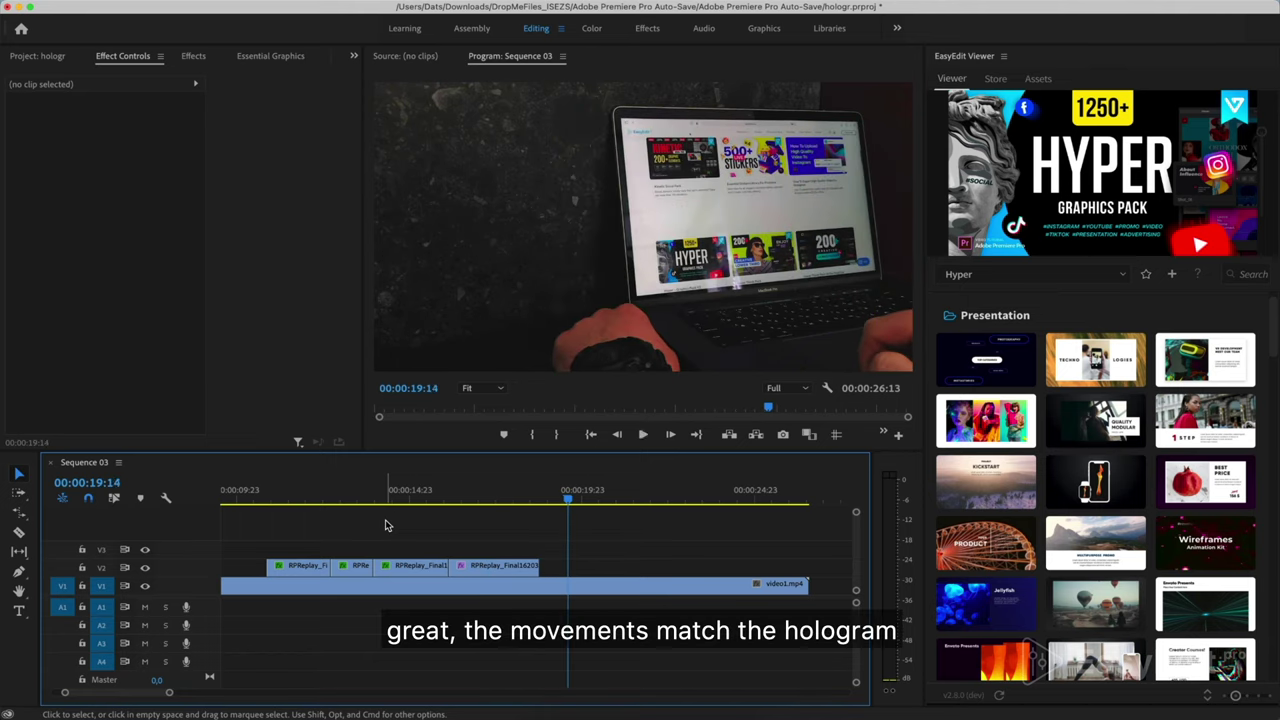
pyautogui.moveTo(258, 533); pyautogui.dragTo(510, 568)
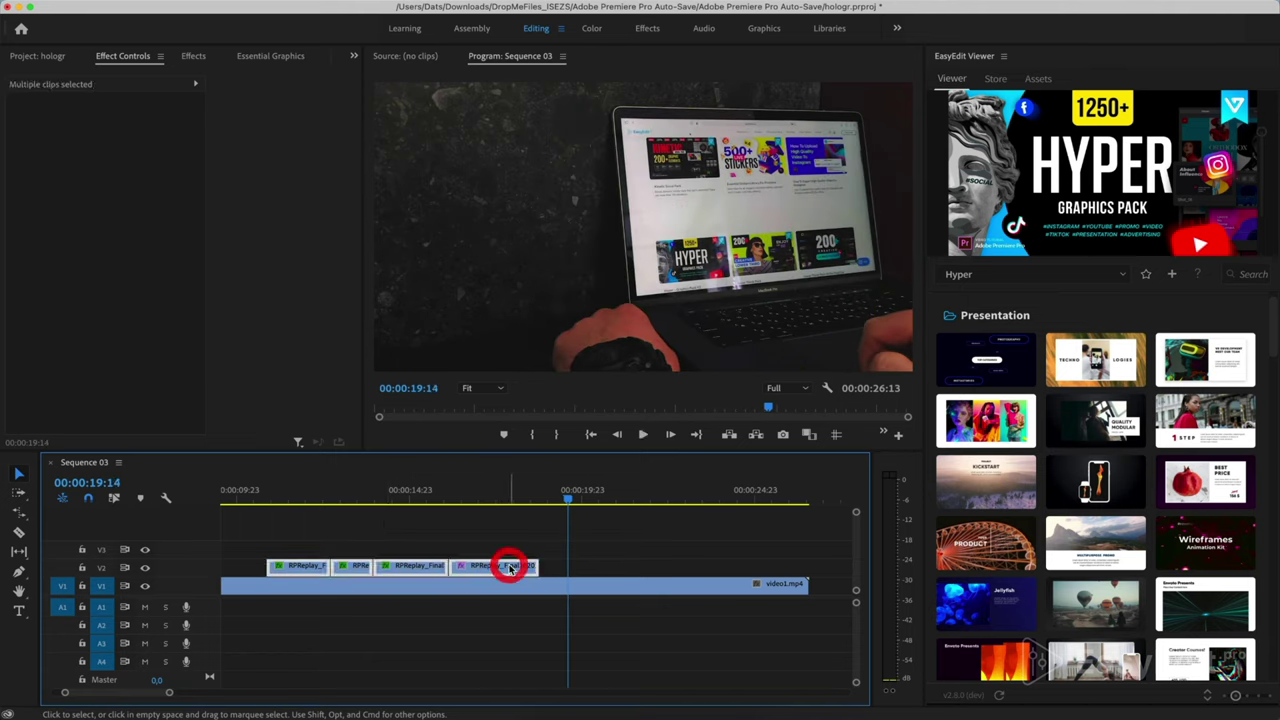
# Nest the selected V2 pieces, keeping the default name Nested Sequence 02
pyautogui.rightClick(510, 568)
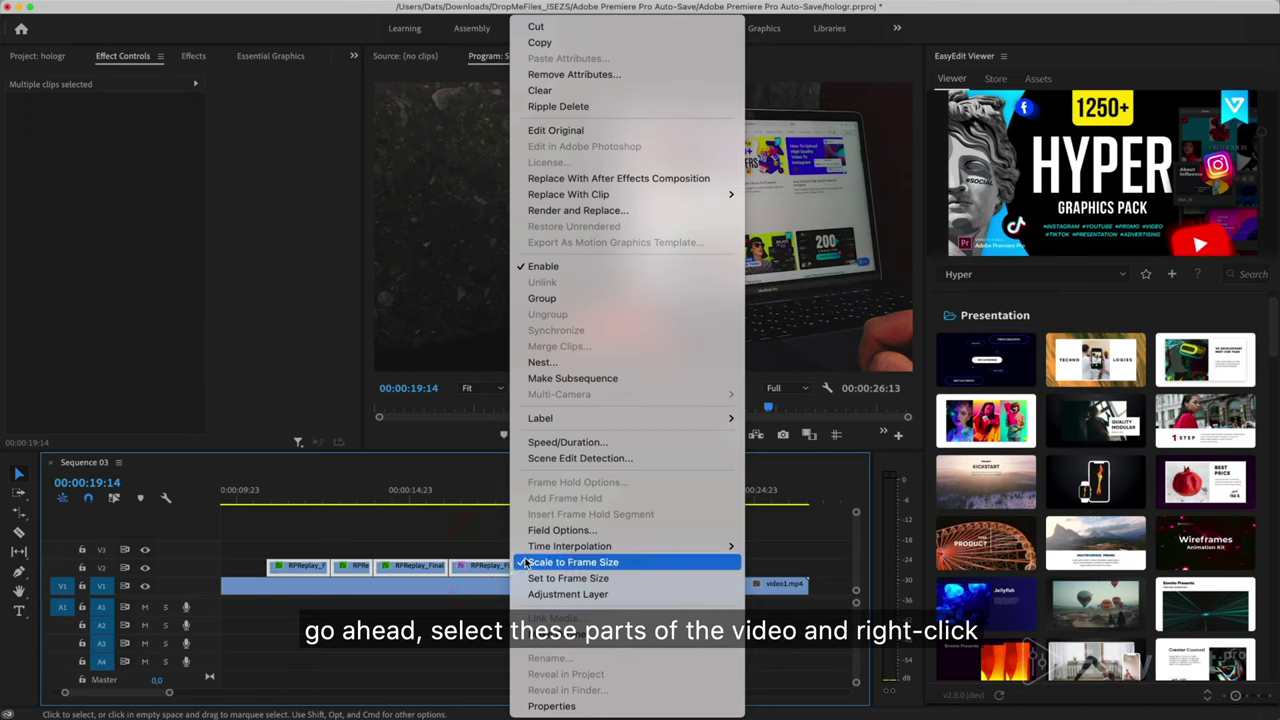
pyautogui.click(538, 364)
pyautogui.click(684, 386)
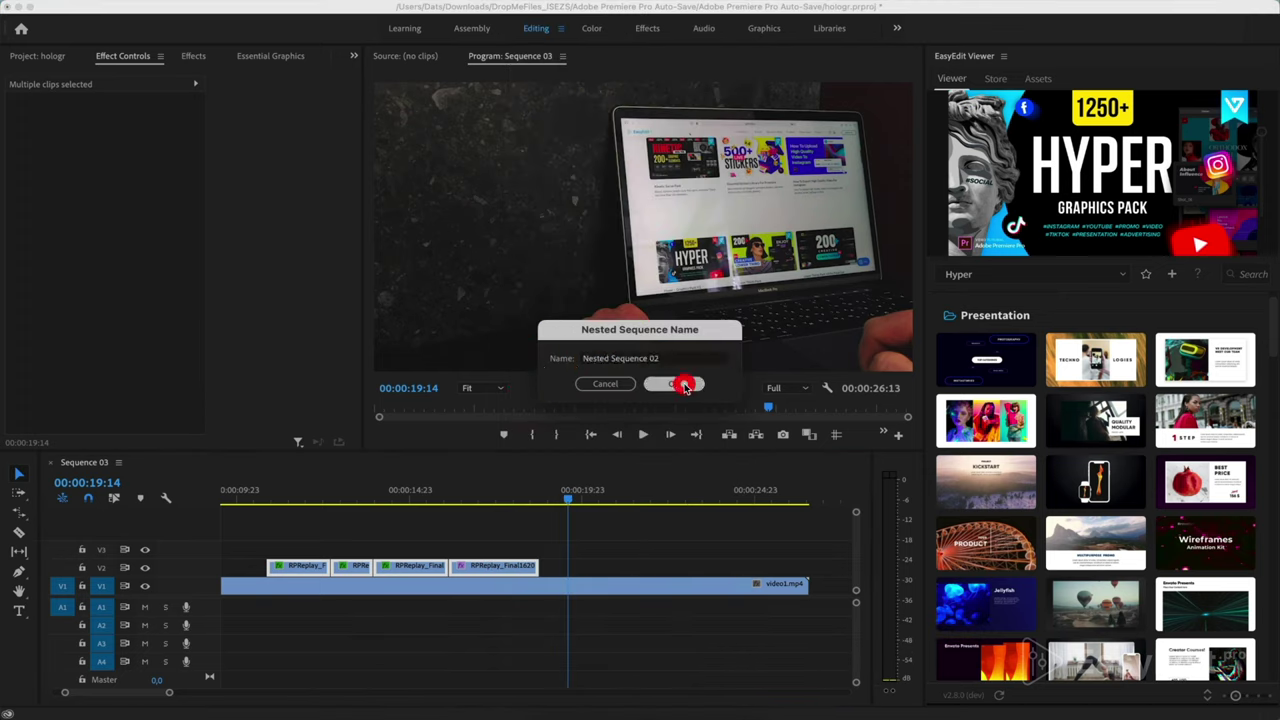
pyautogui.scroll(5, 398, 650)
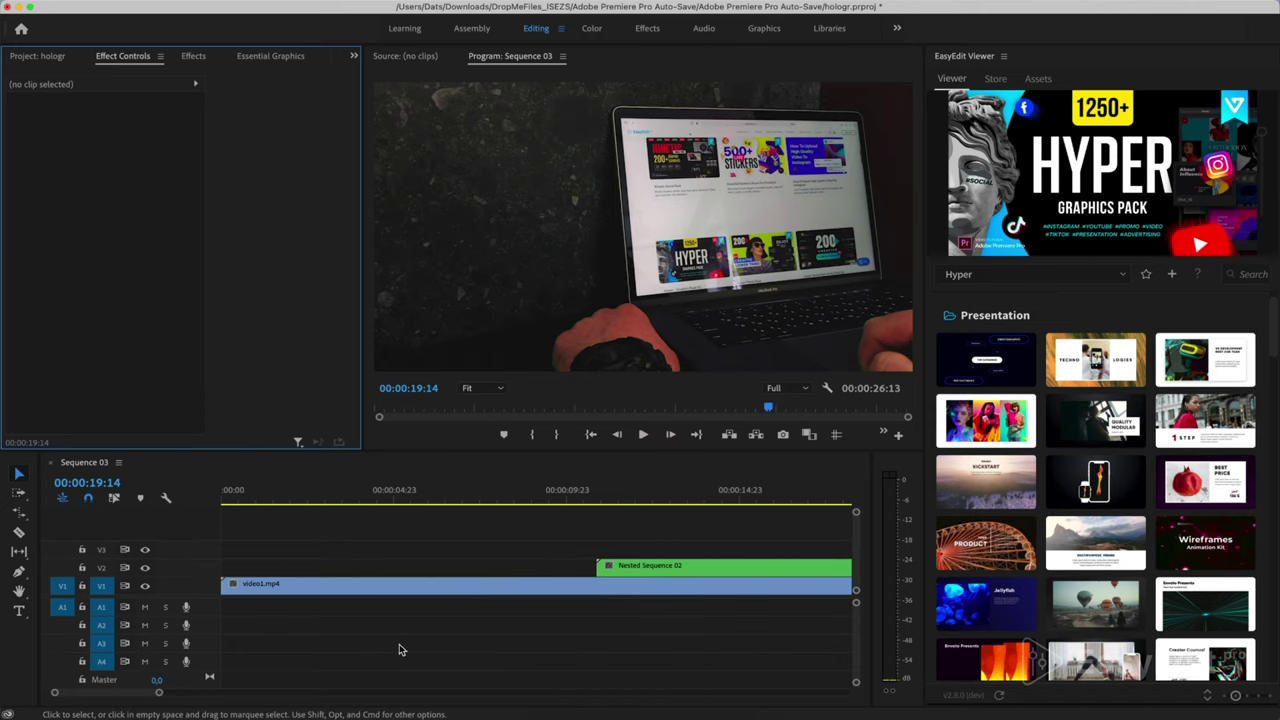
pyautogui.scroll(-3, 398, 650)
# Search 'rgb' in Effects and apply Color Balance (RGB) to Nested Sequence 02
pyautogui.click(467, 567)
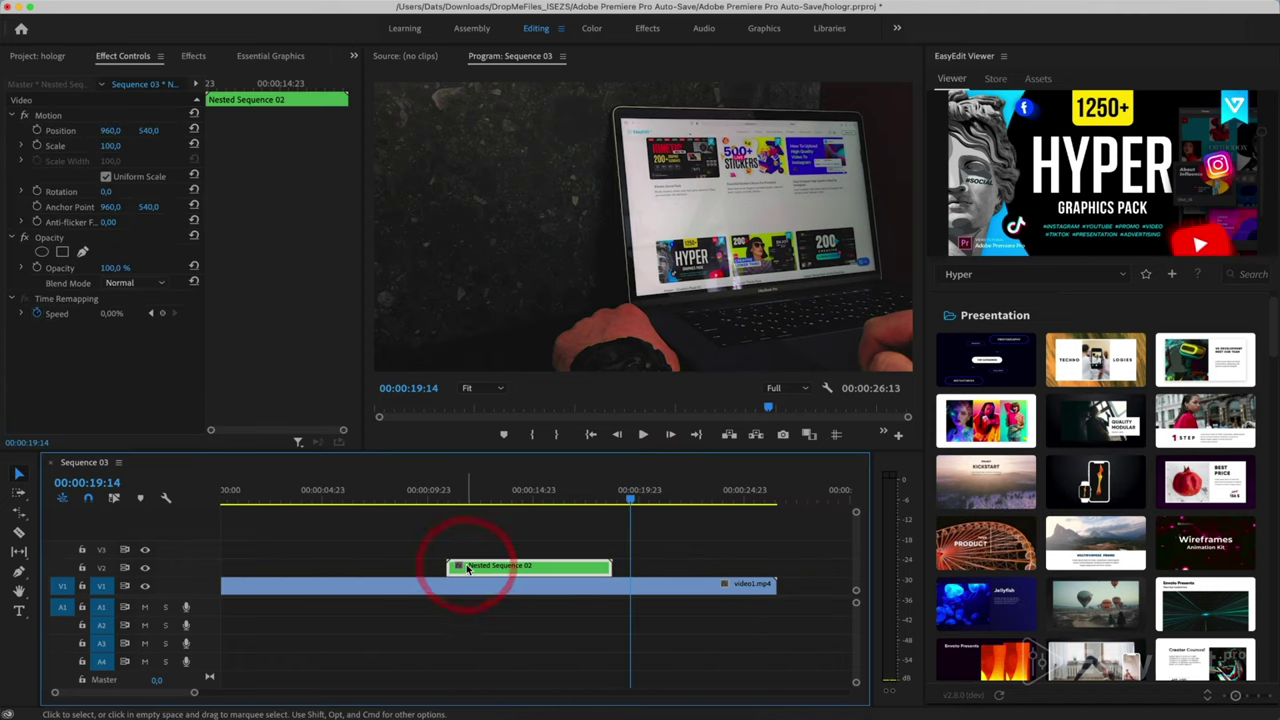
pyautogui.click(194, 58)
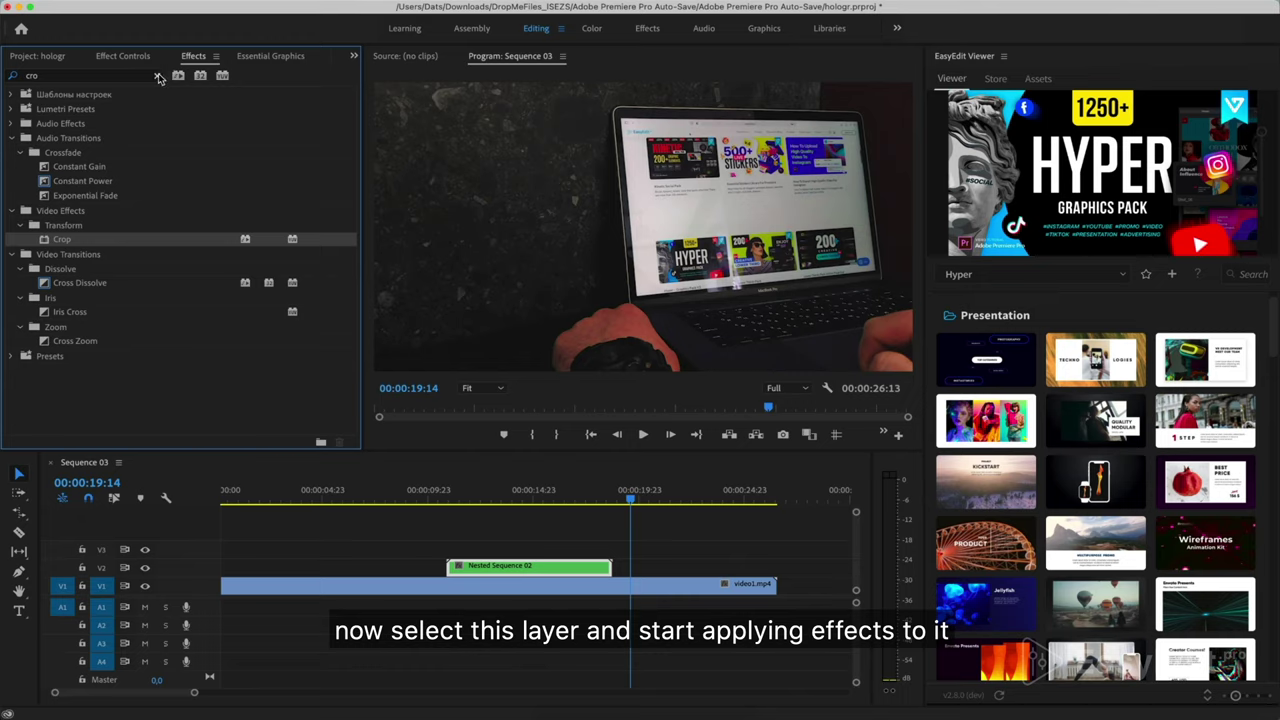
pyautogui.click(157, 78)
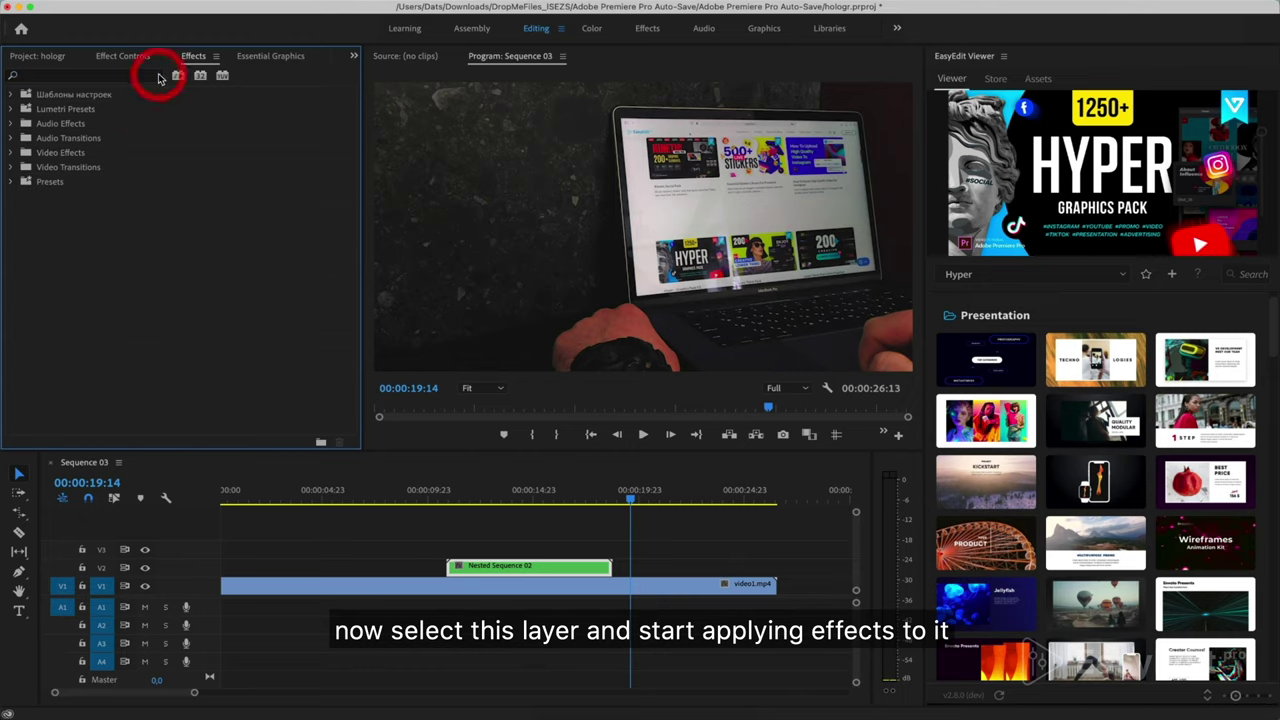
pyautogui.click(92, 76)
pyautogui.write('rgb')
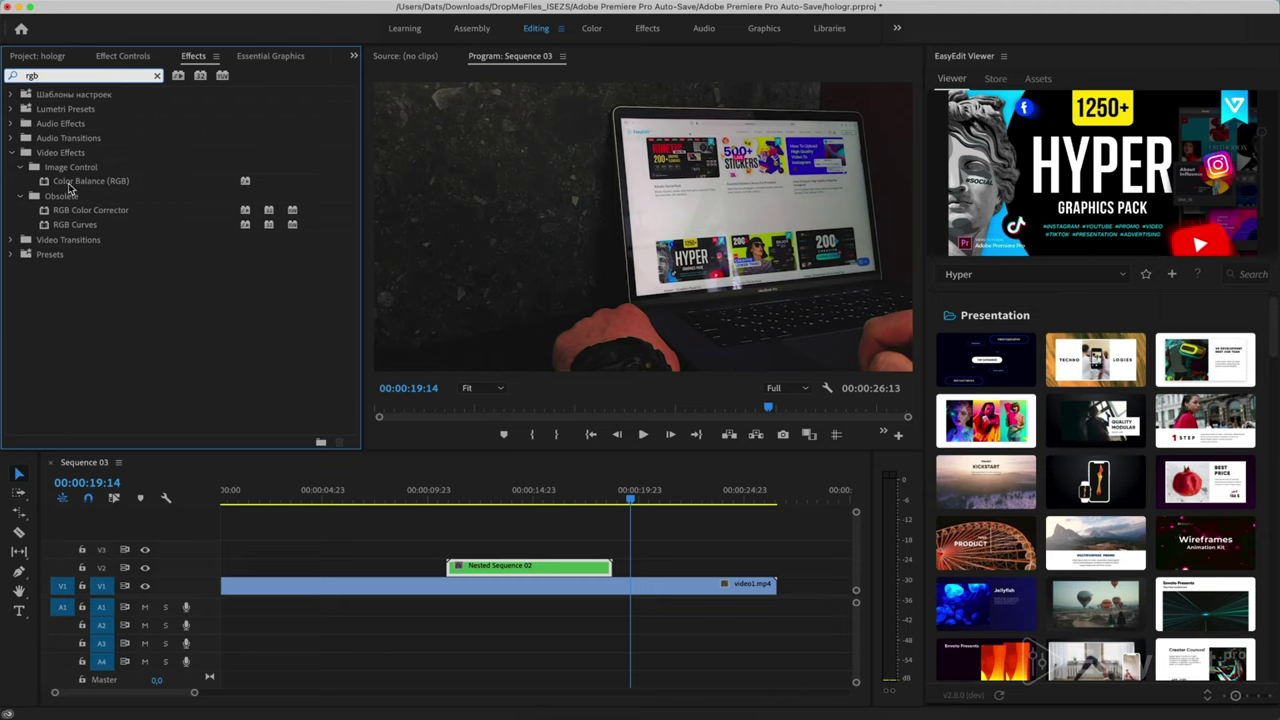
pyautogui.click(70, 182)
# Set Color Balance (RGB) to Red 70, Green 99, Blue 197 and preview the tinted overlay
pyautogui.click(502, 495)
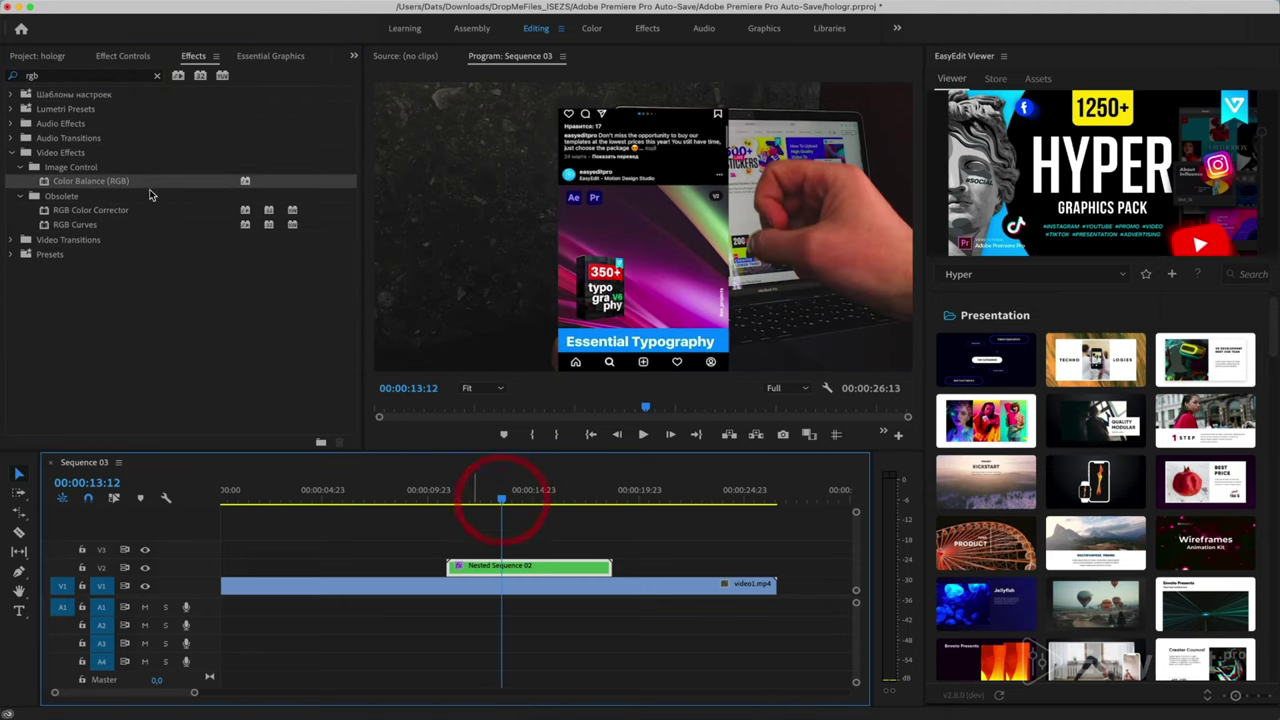
pyautogui.click(133, 57)
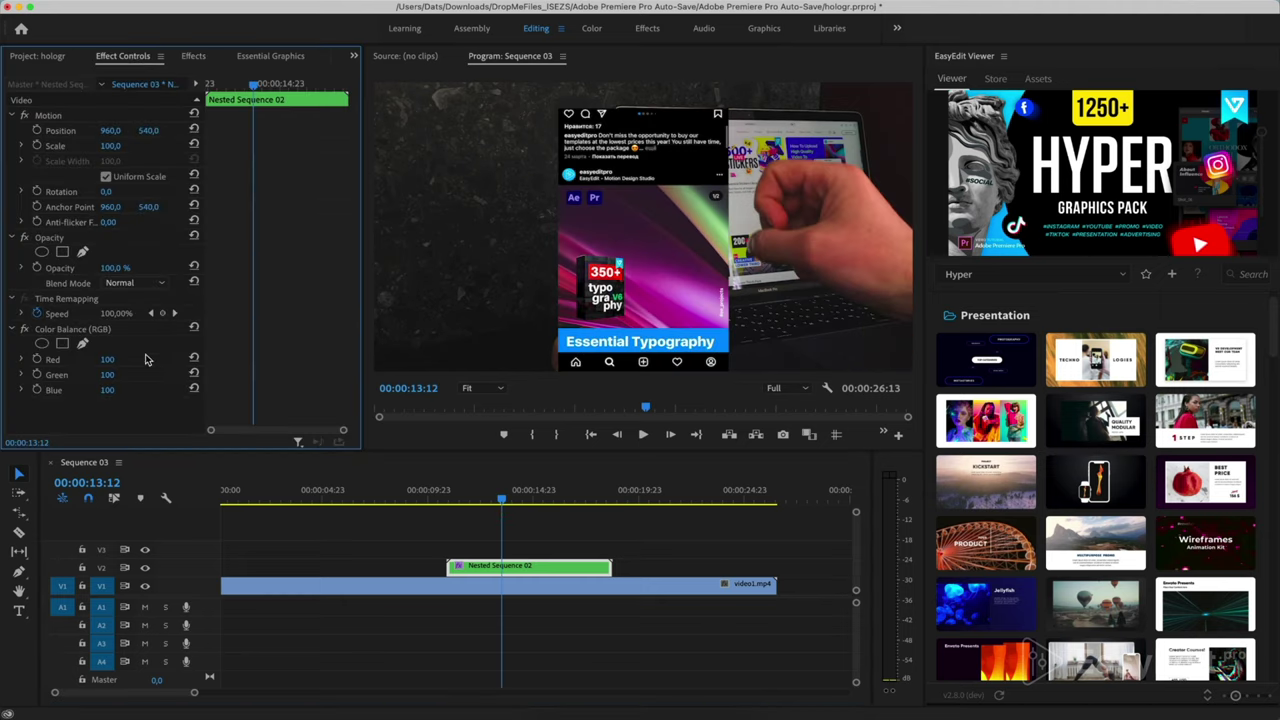
pyautogui.moveTo(120, 361); pyautogui.dragTo(94, 374)
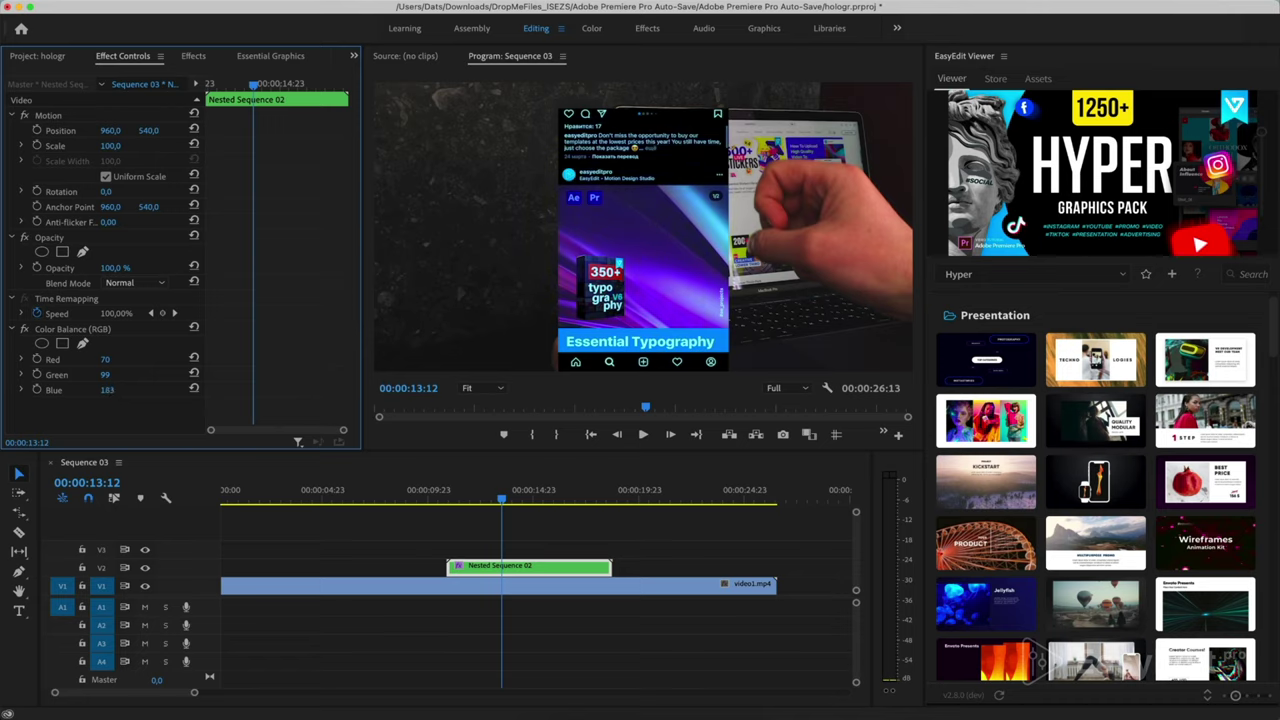
pyautogui.moveTo(107, 389); pyautogui.dragTo(106, 389)
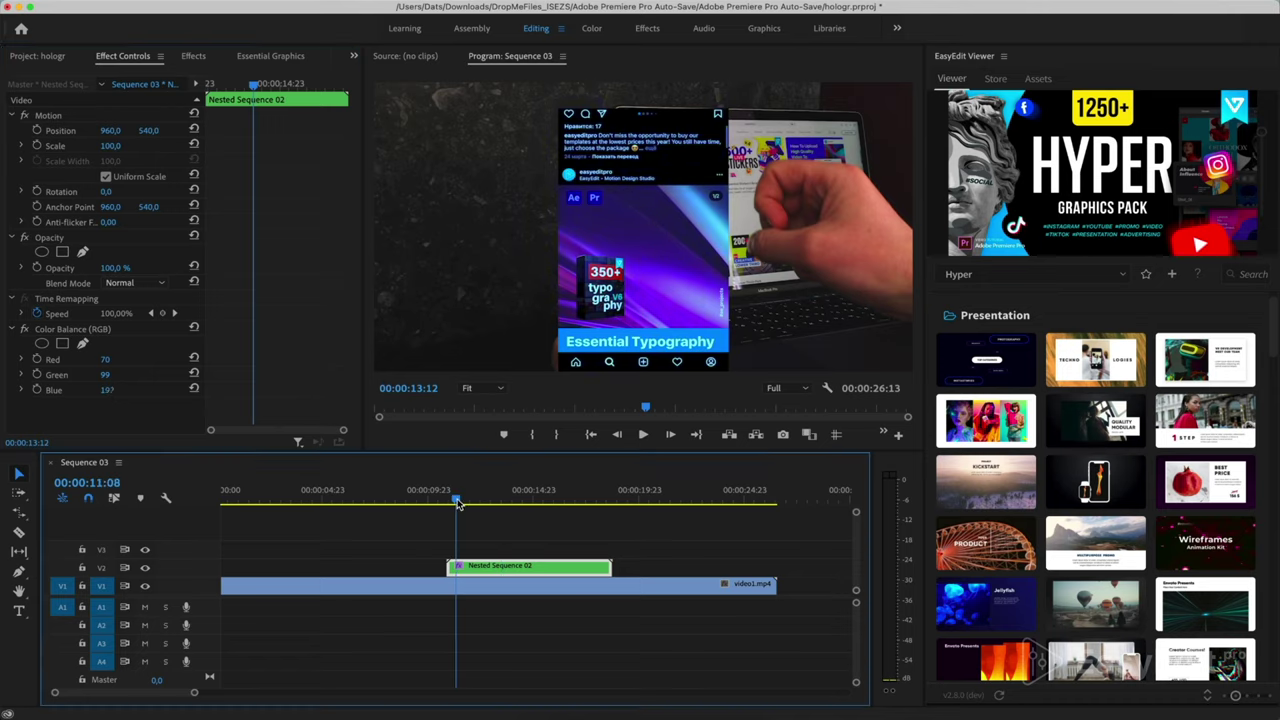
pyautogui.click(510, 508)
pyautogui.moveTo(510, 508); pyautogui.dragTo(473, 510)
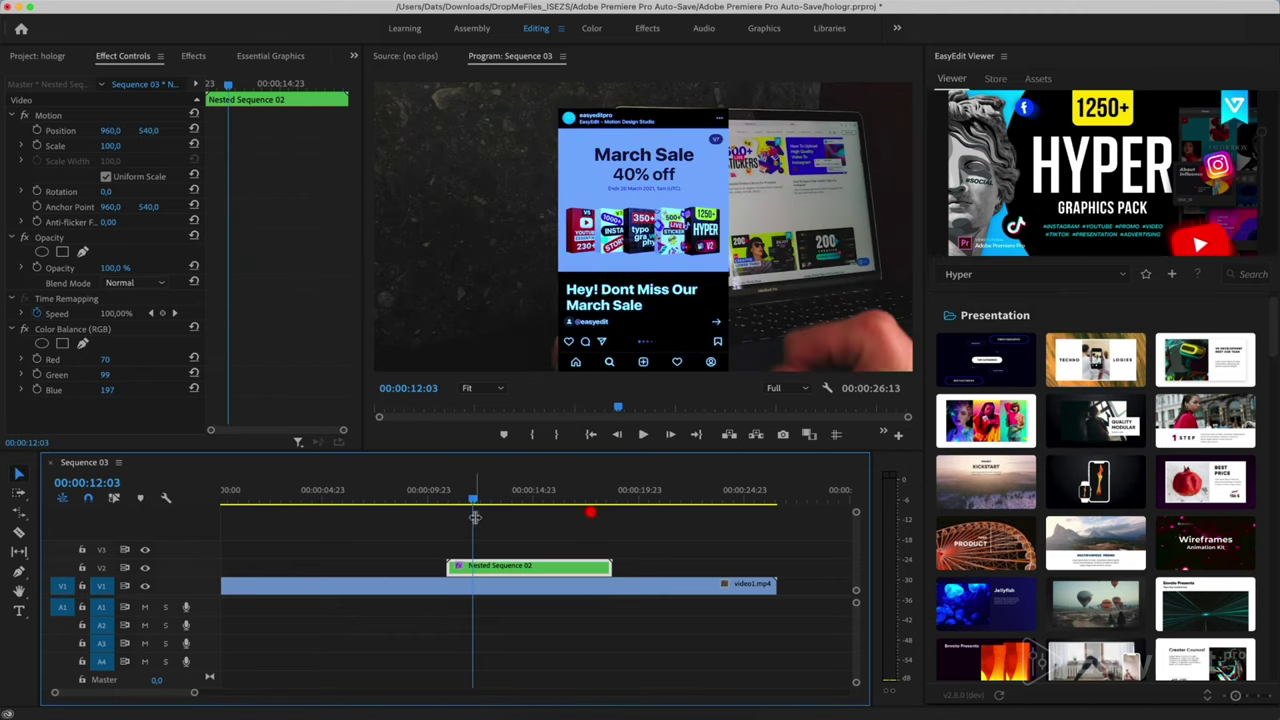
# Search 'wa' in Effects and apply Wave Warp to the phone overlay
pyautogui.click(193, 56)
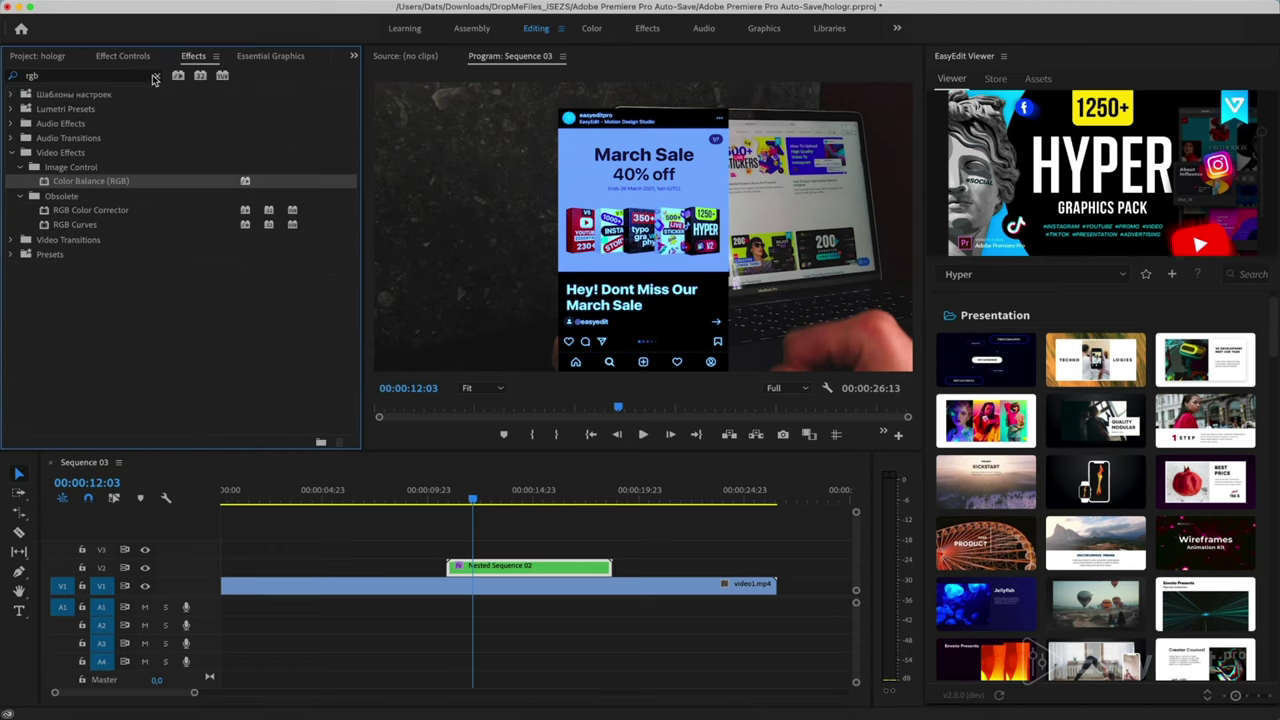
pyautogui.click(157, 77)
pyautogui.click(125, 77)
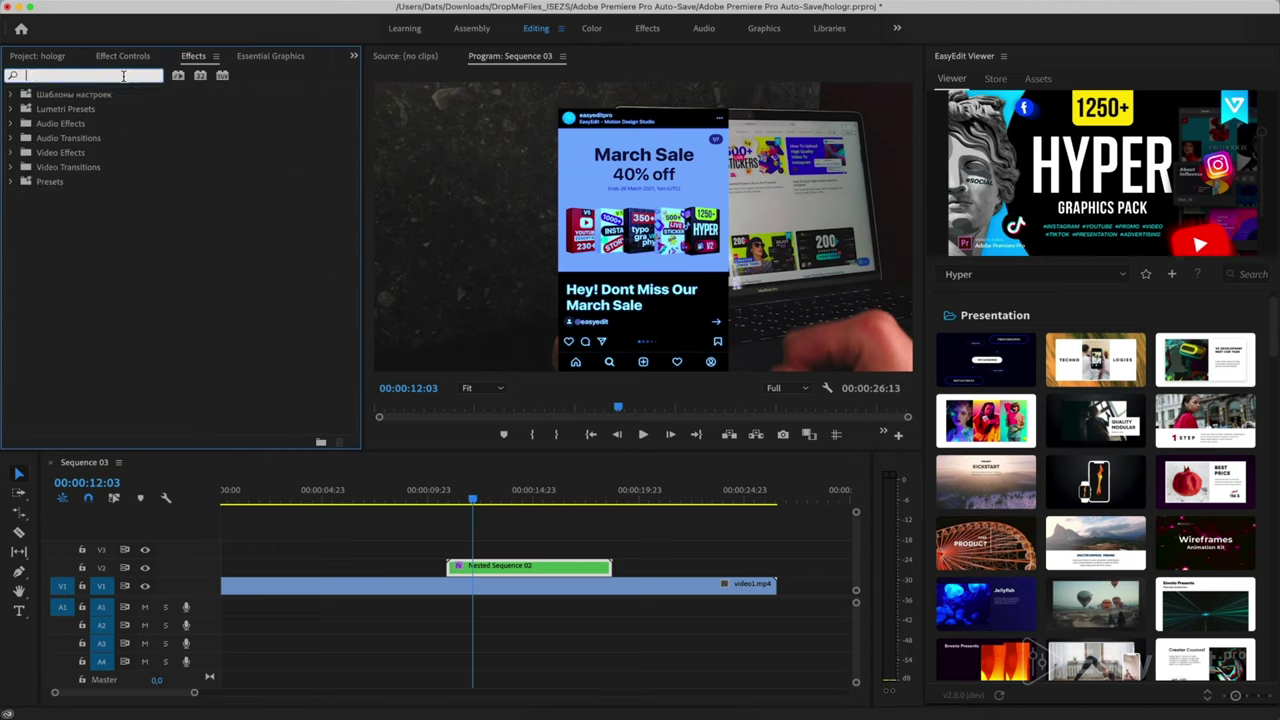
pyautogui.write('wave')
pyautogui.scroll(-5, 160, 233)
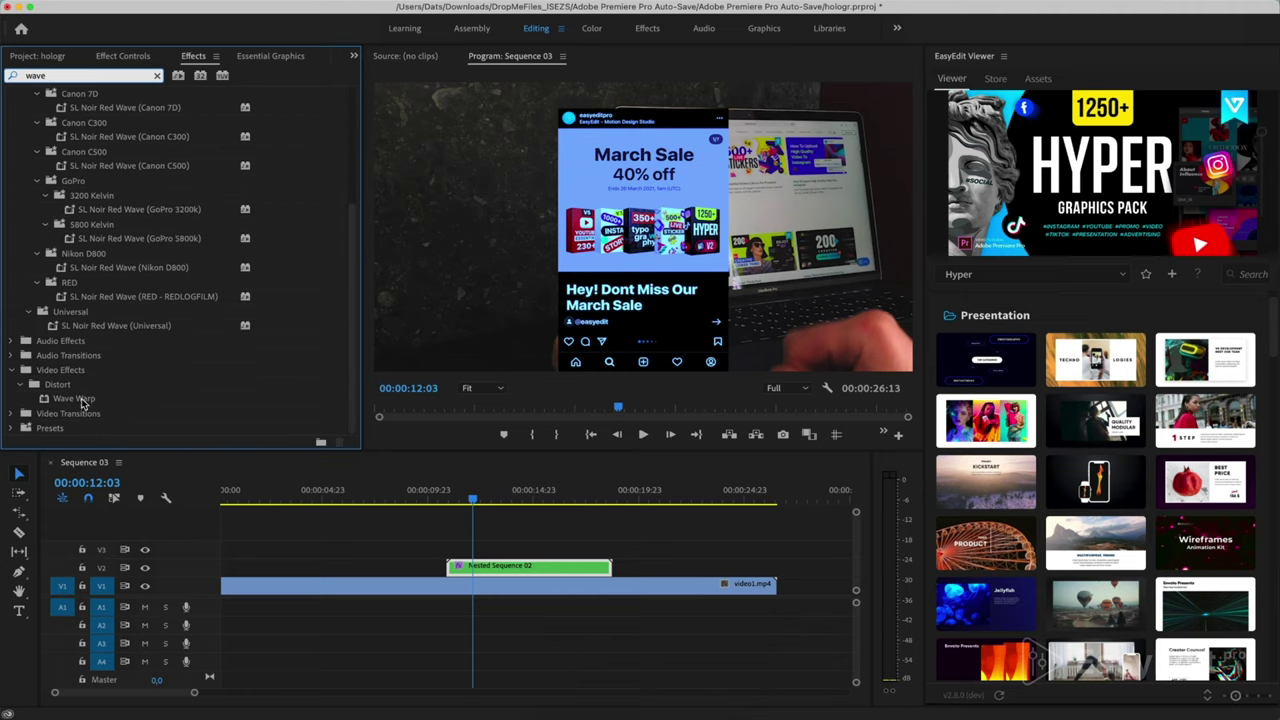
pyautogui.doubleClick(83, 400)
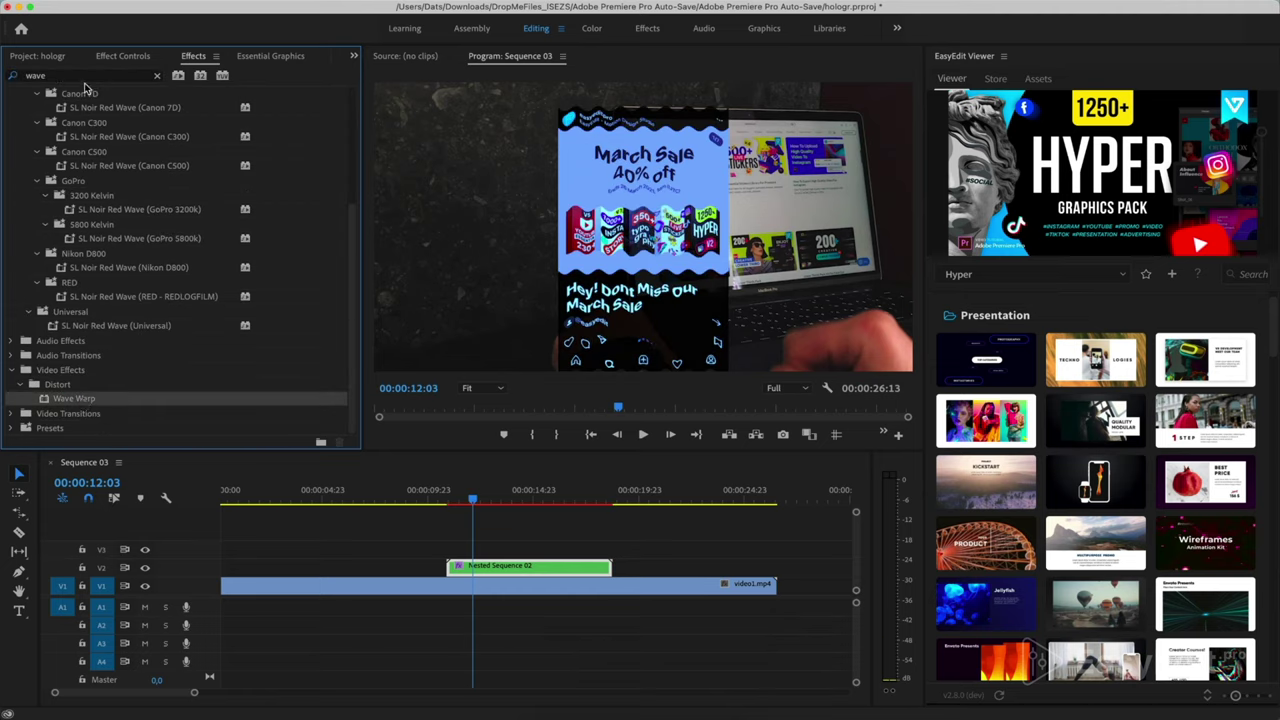
# Set Wave Warp to Smooth Noise waves, 0° direction and wave speed 4
pyautogui.click(118, 58)
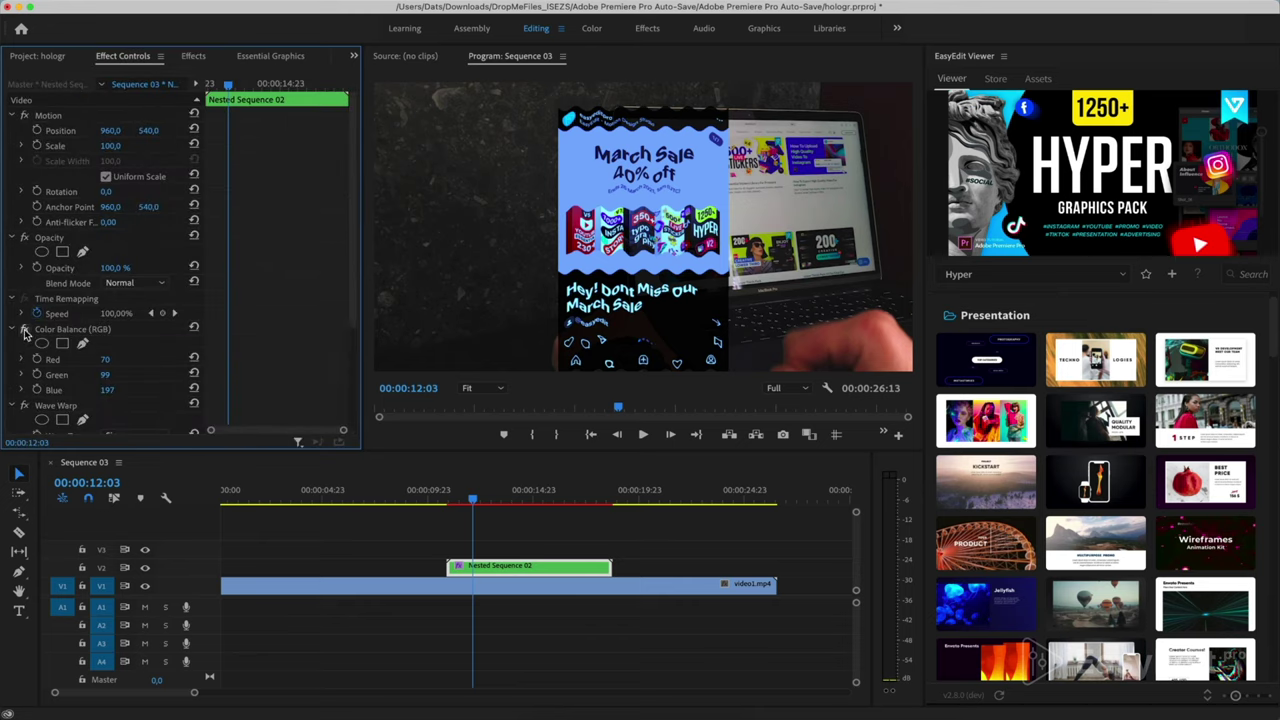
pyautogui.scroll(-5, 24, 335)
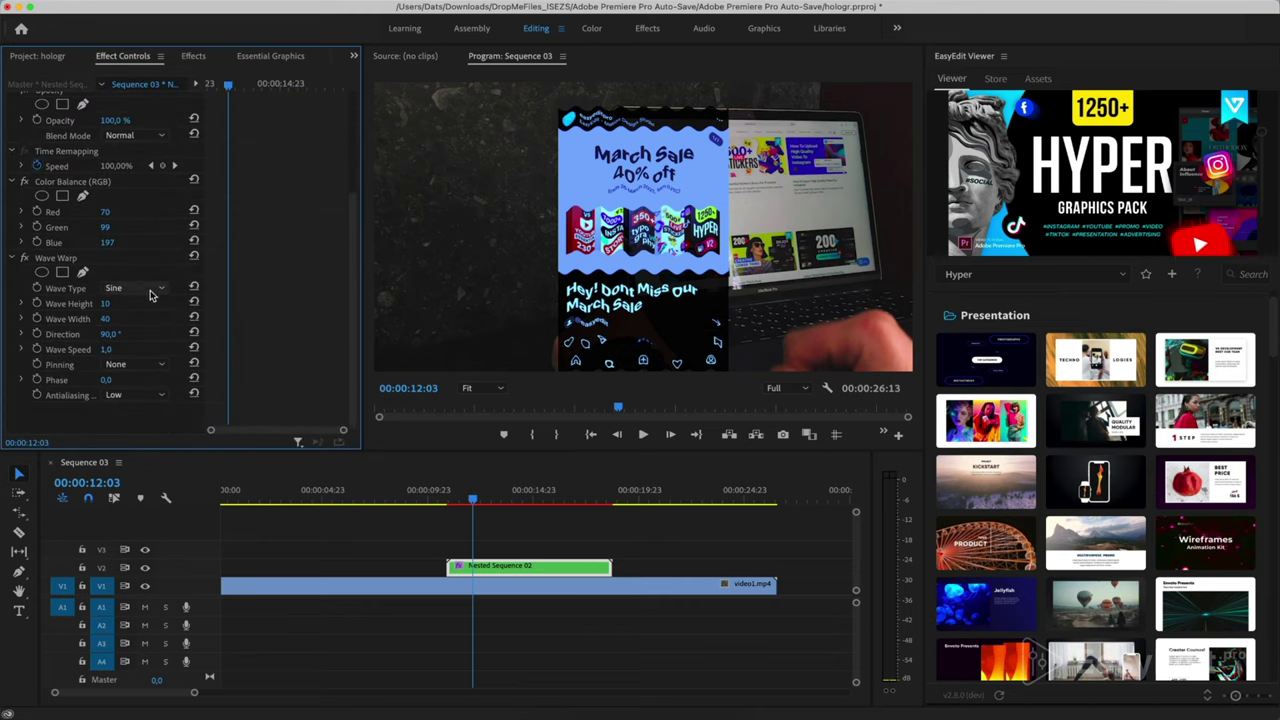
pyautogui.click(150, 292)
pyautogui.click(142, 430)
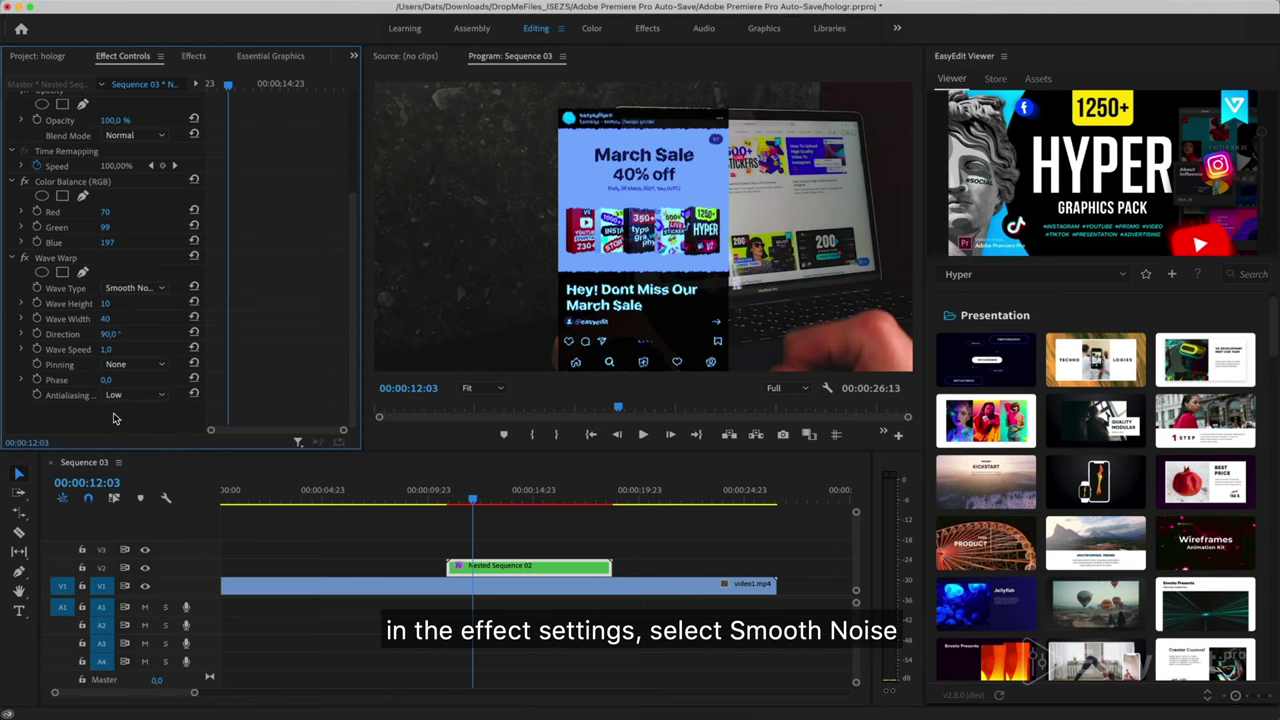
pyautogui.moveTo(110, 334); pyautogui.dragTo(40, 334)
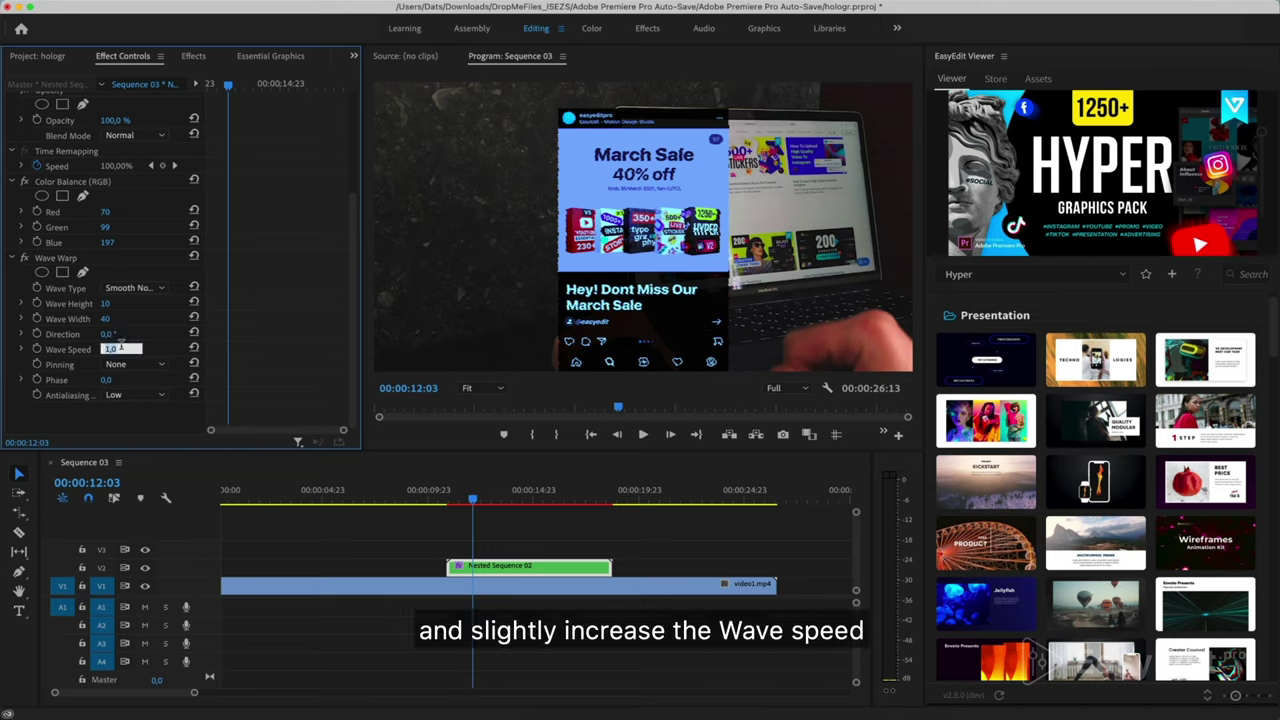
pyautogui.write('4')
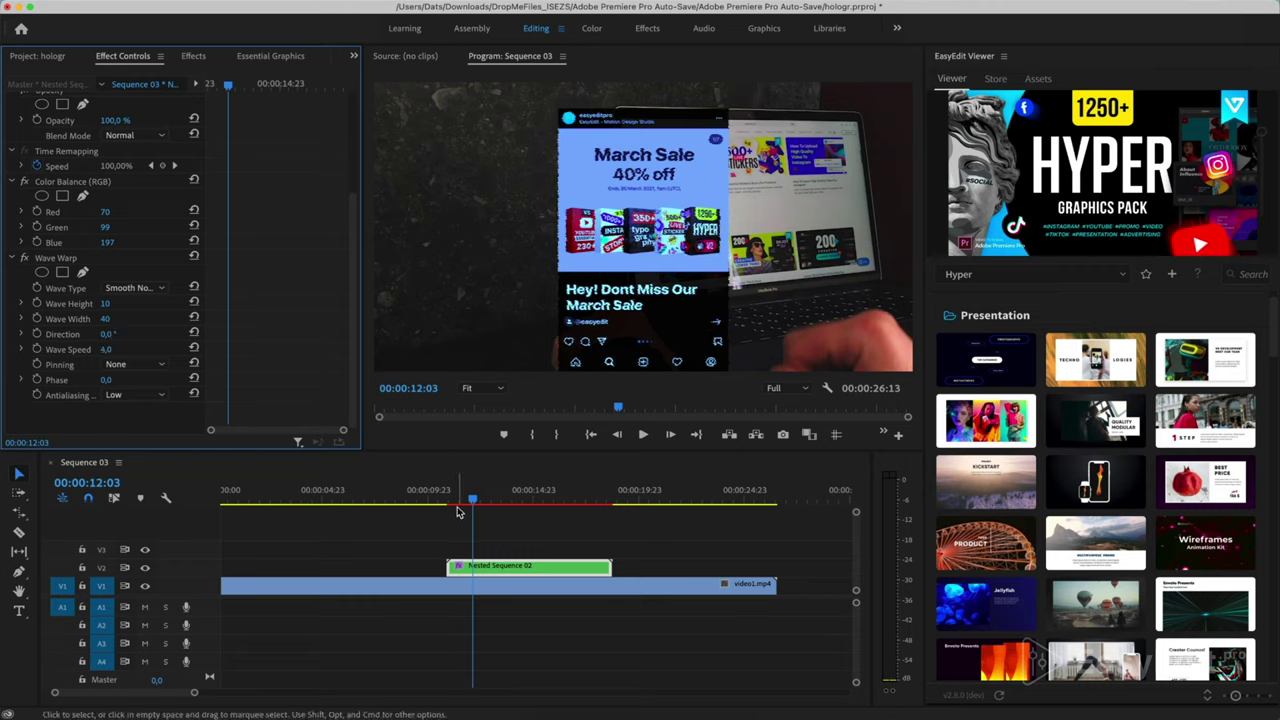
# Preview the wave effect with playback resolution lowered to 1/4
pyautogui.click(446, 500)
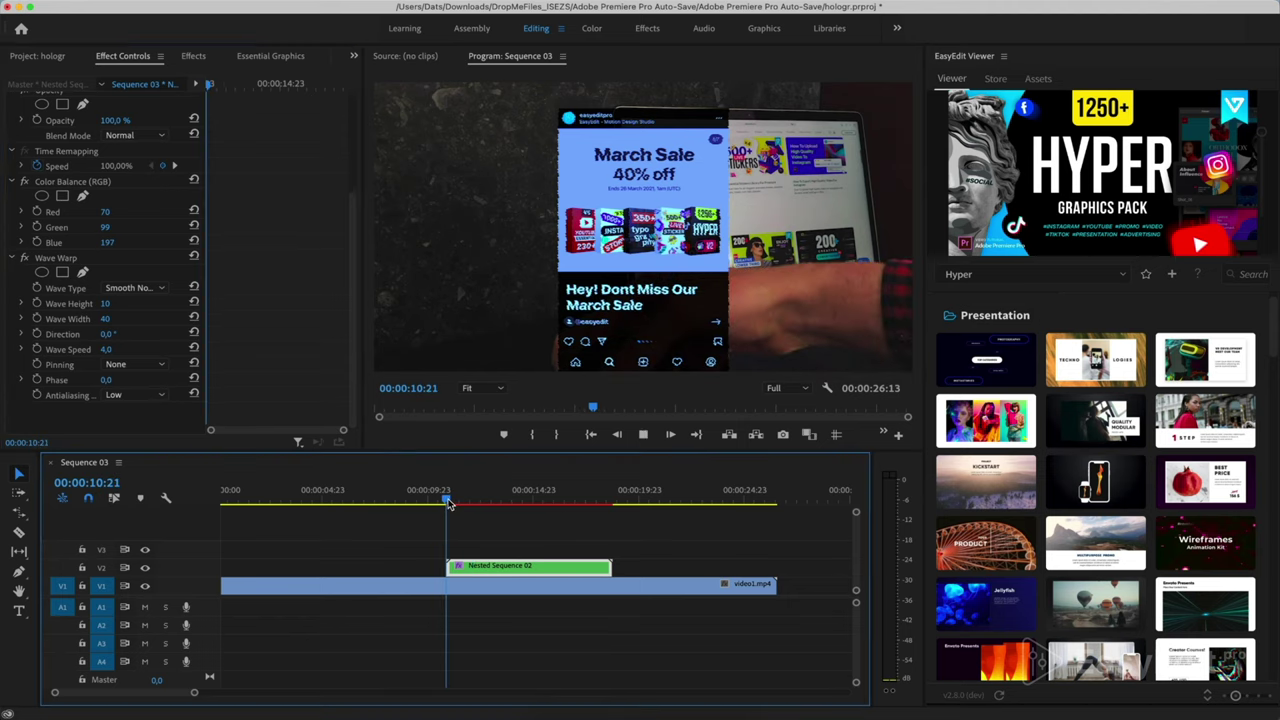
pyautogui.press('space')
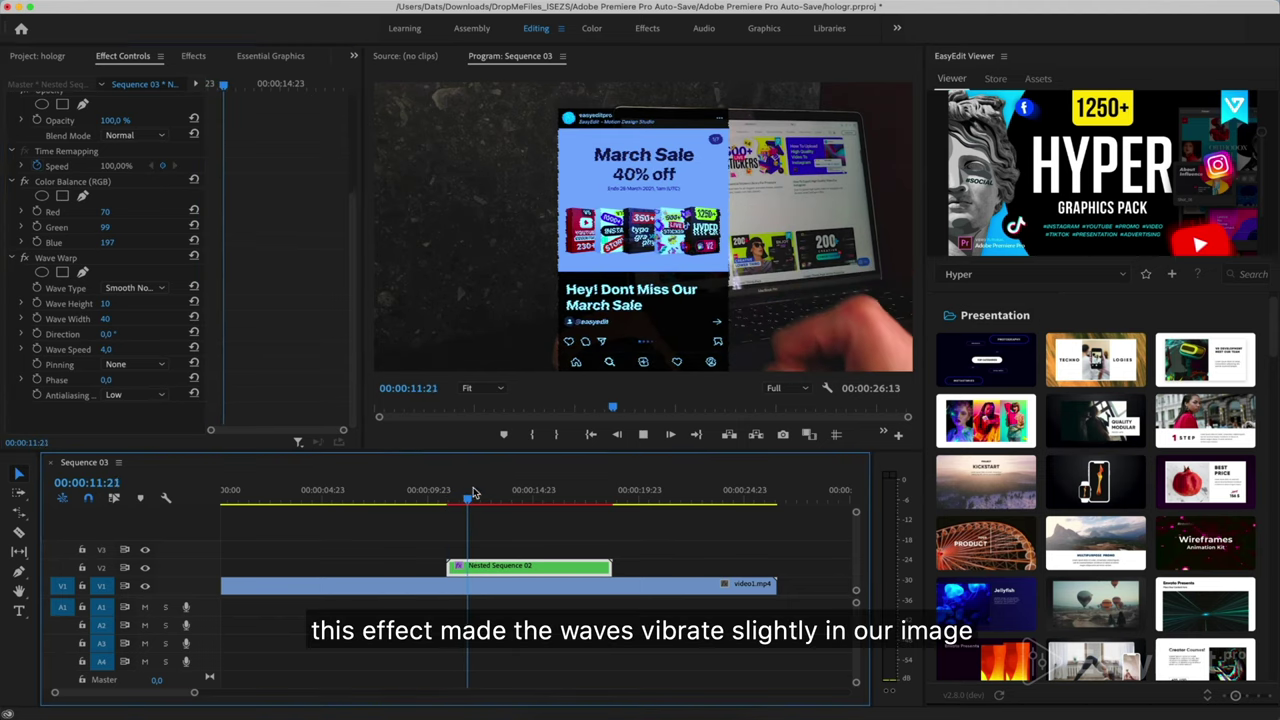
pyautogui.press('space')
pyautogui.click(779, 389)
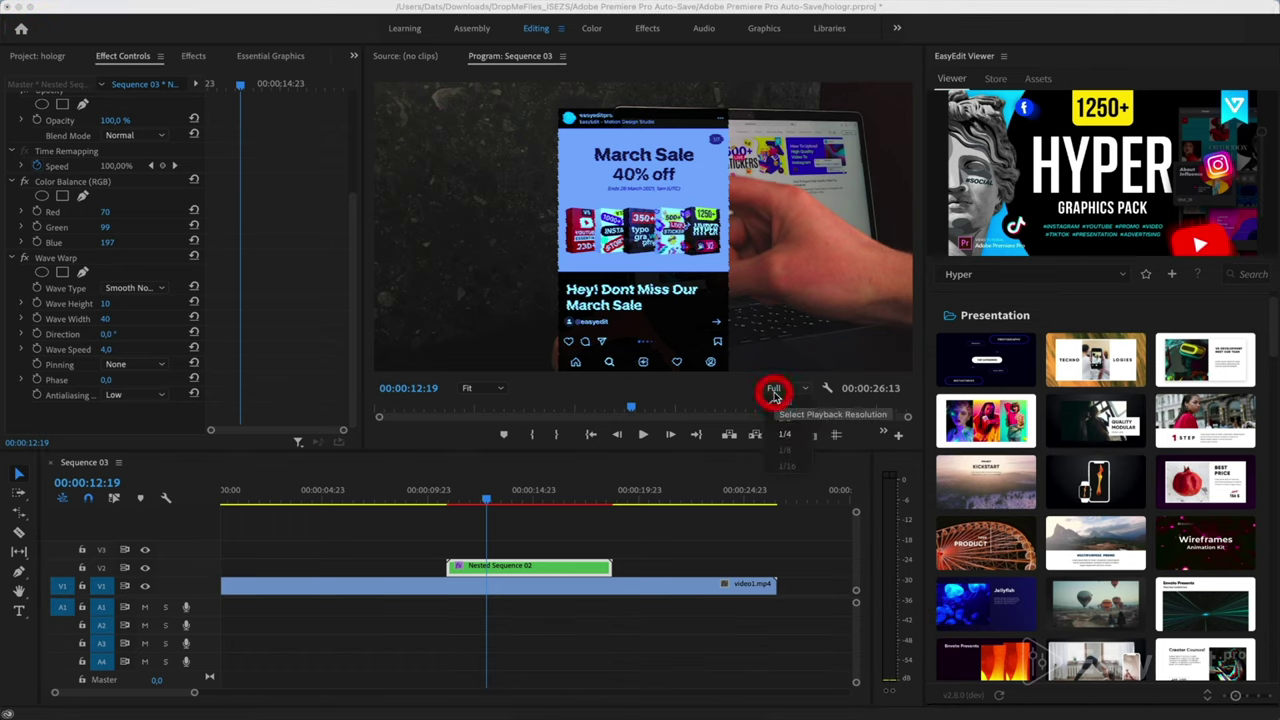
pyautogui.click(785, 434)
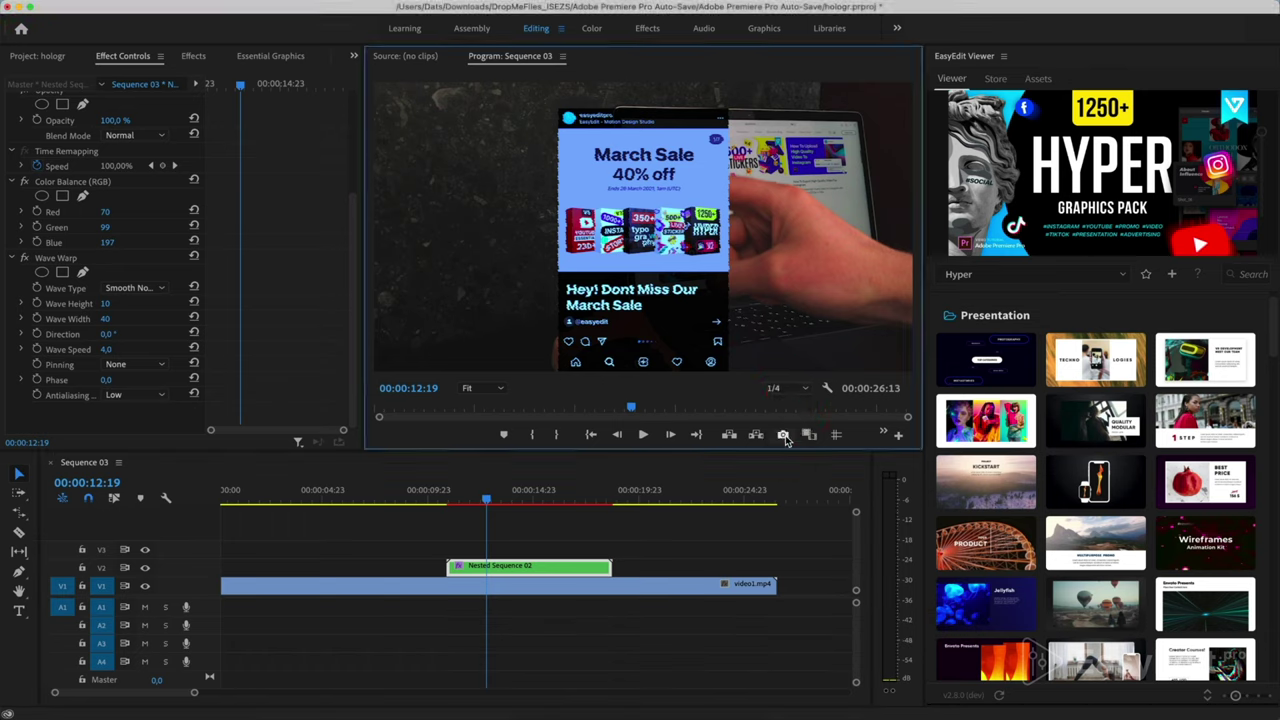
pyautogui.click(445, 497)
pyautogui.press('space')
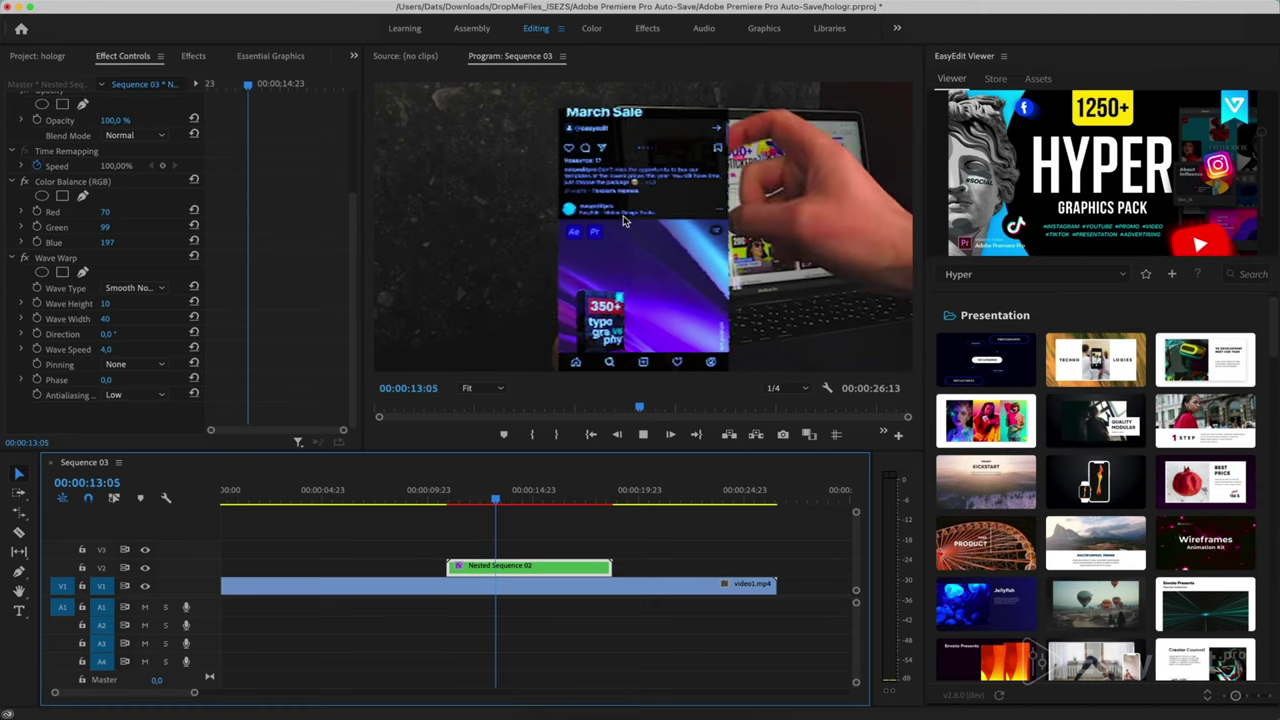
pyautogui.press('space')
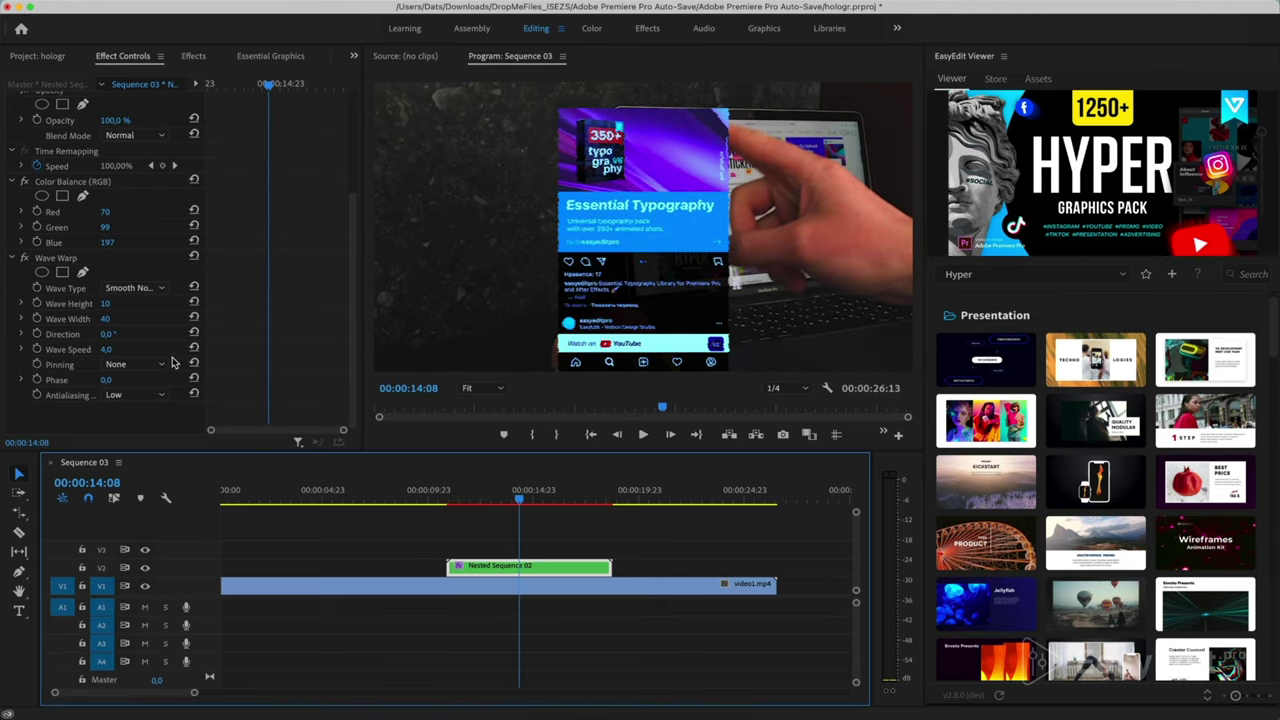
# Search 'alph' in Effects and apply Alpha Glow to the phone overlay
pyautogui.click(193, 56)
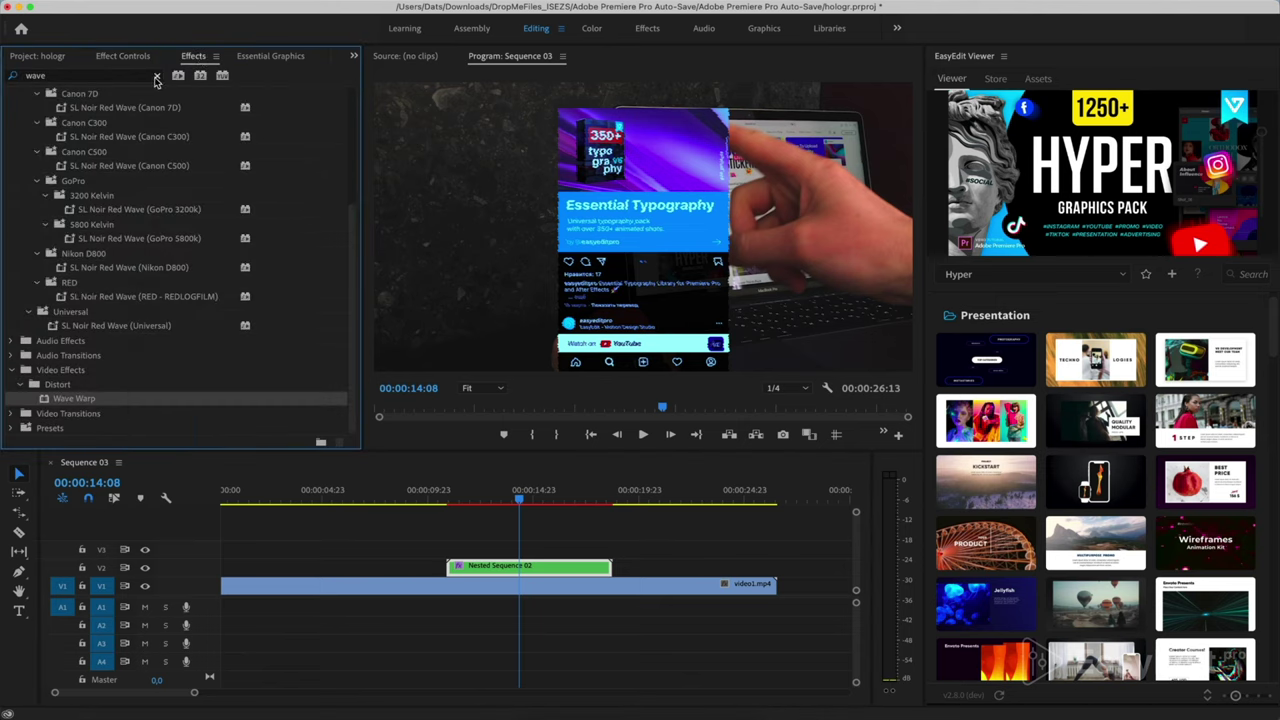
pyautogui.click(156, 78)
pyautogui.write('alpha')
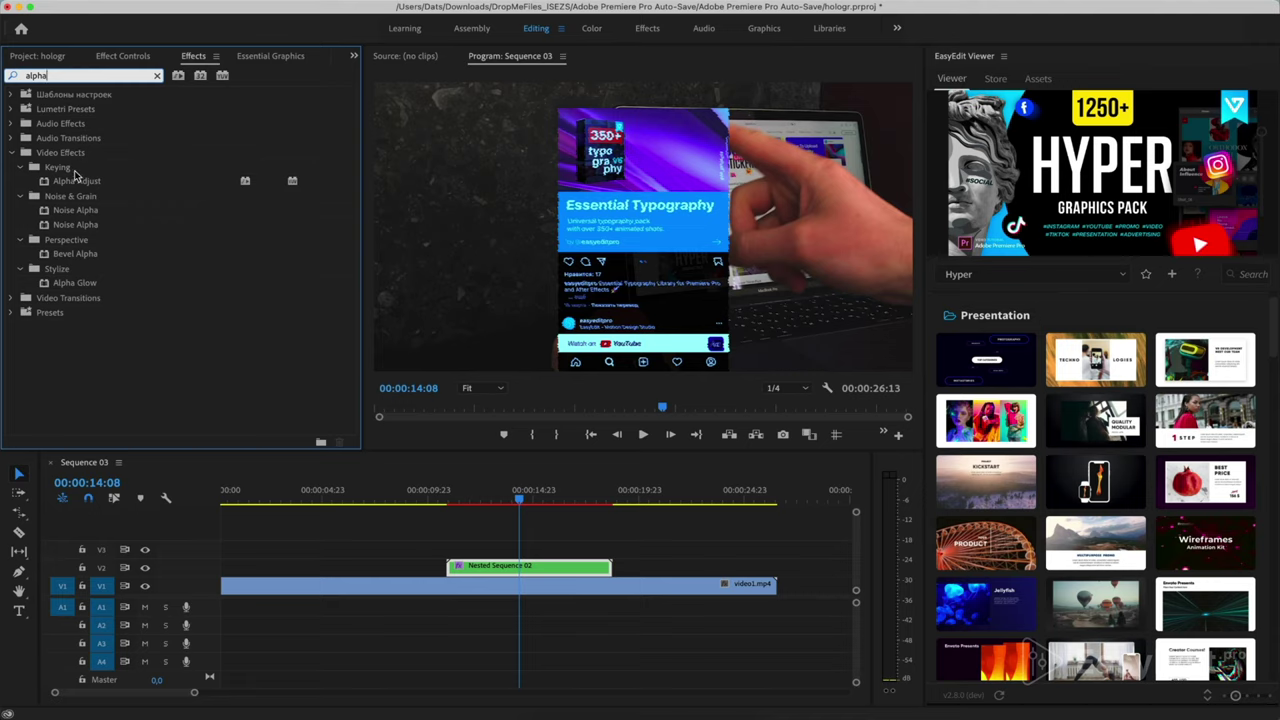
pyautogui.doubleClick(76, 284)
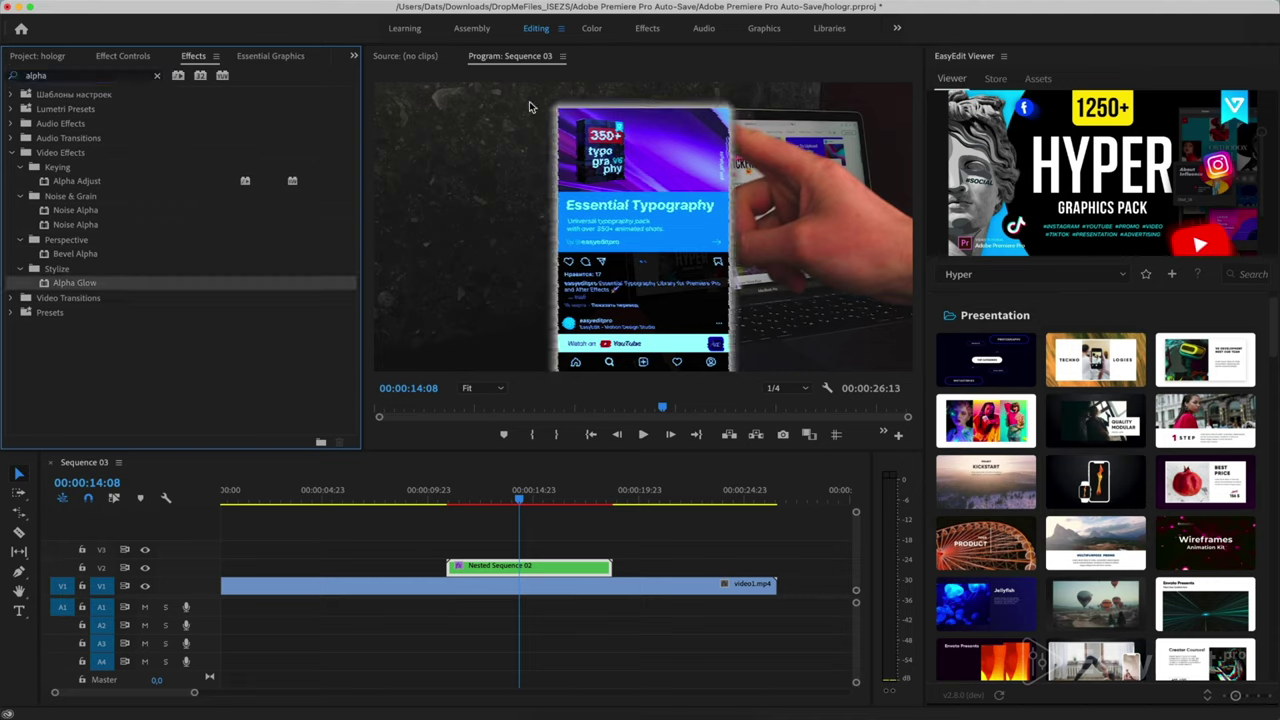
# Set the Alpha Glow to Glow 48 and Brightness 100
pyautogui.click(123, 56)
pyautogui.scroll(-4, 8, 334)
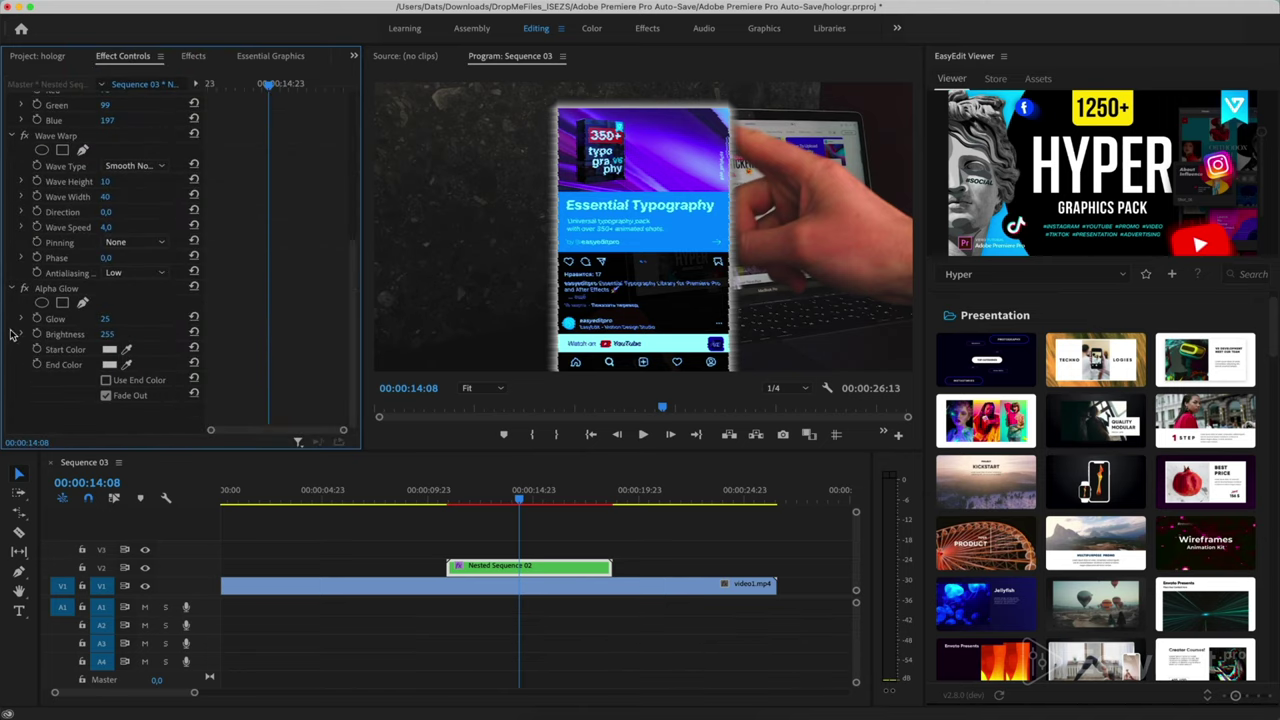
pyautogui.moveTo(105, 318)
pyautogui.mouseDown()
pyautogui.moveTo(135, 318)
pyautogui.moveTo(50, 334)
pyautogui.moveTo(121, 336)
pyautogui.mouseUp()
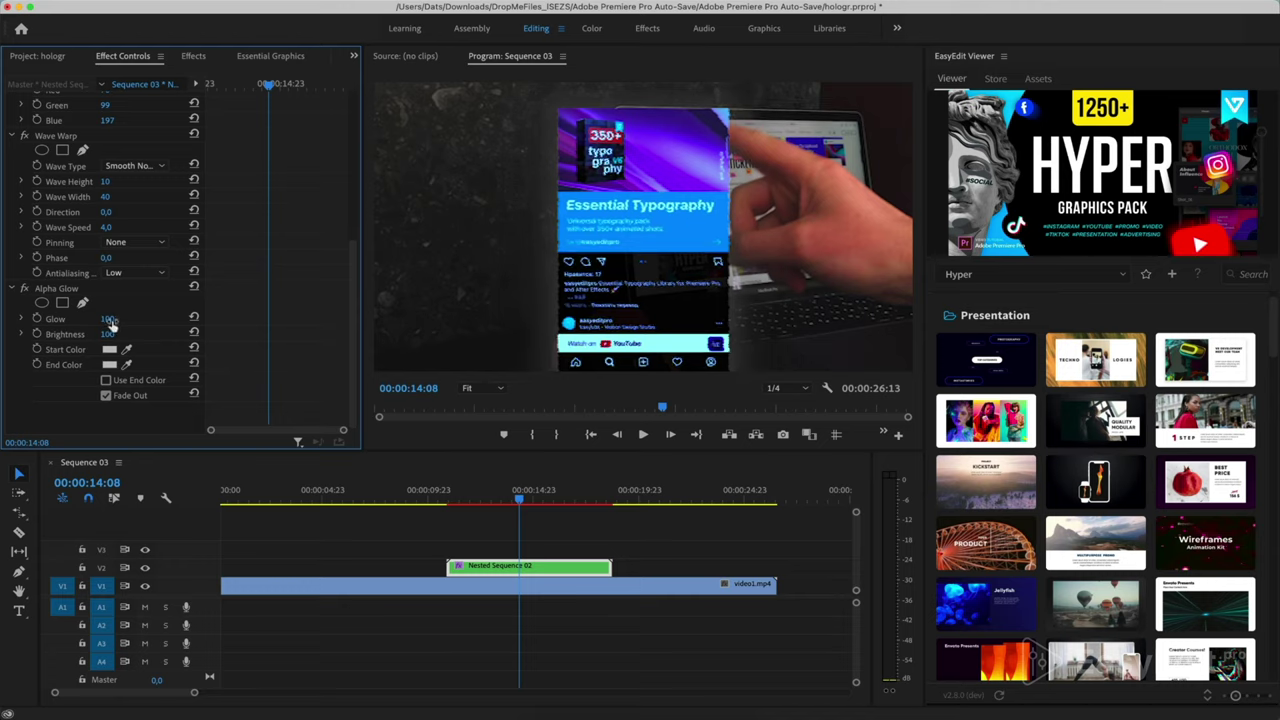
pyautogui.moveTo(111, 319)
pyautogui.mouseDown()
pyautogui.moveTo(85, 319)
pyautogui.moveTo(121, 319)
pyautogui.mouseUp()
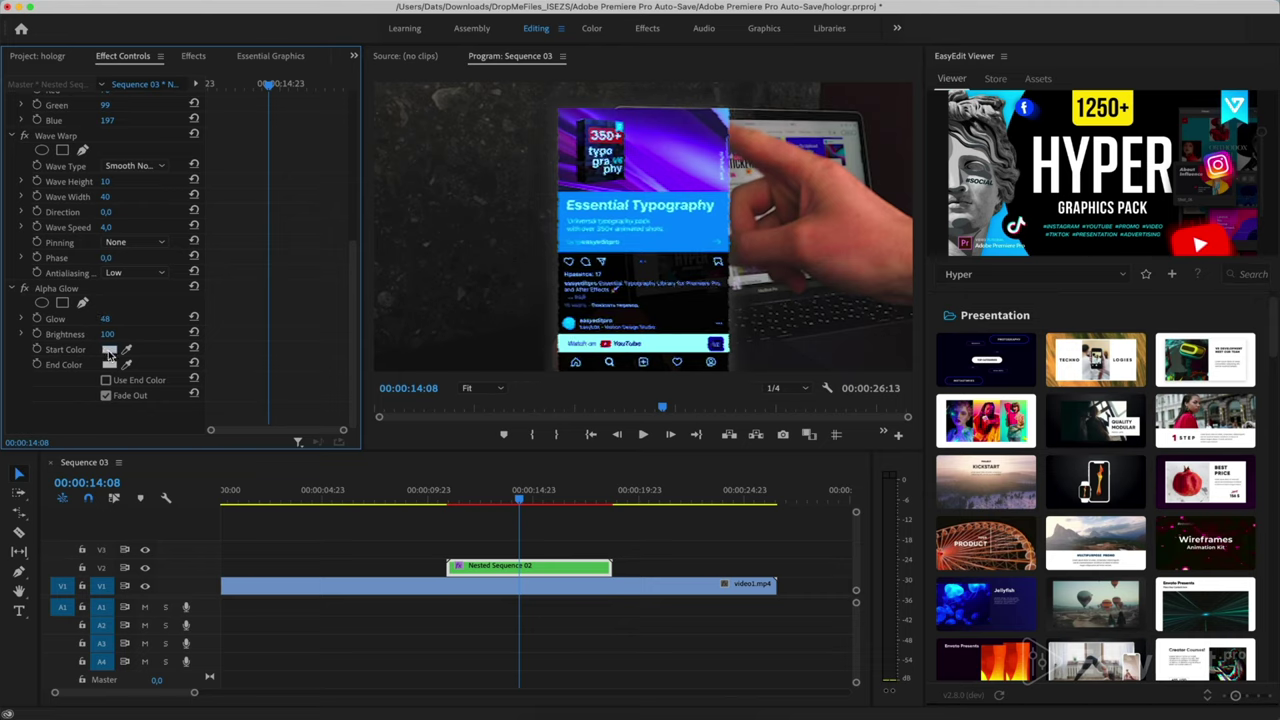
# Make the glow's start colour blue and preview the glowing overlay
pyautogui.click(110, 352)
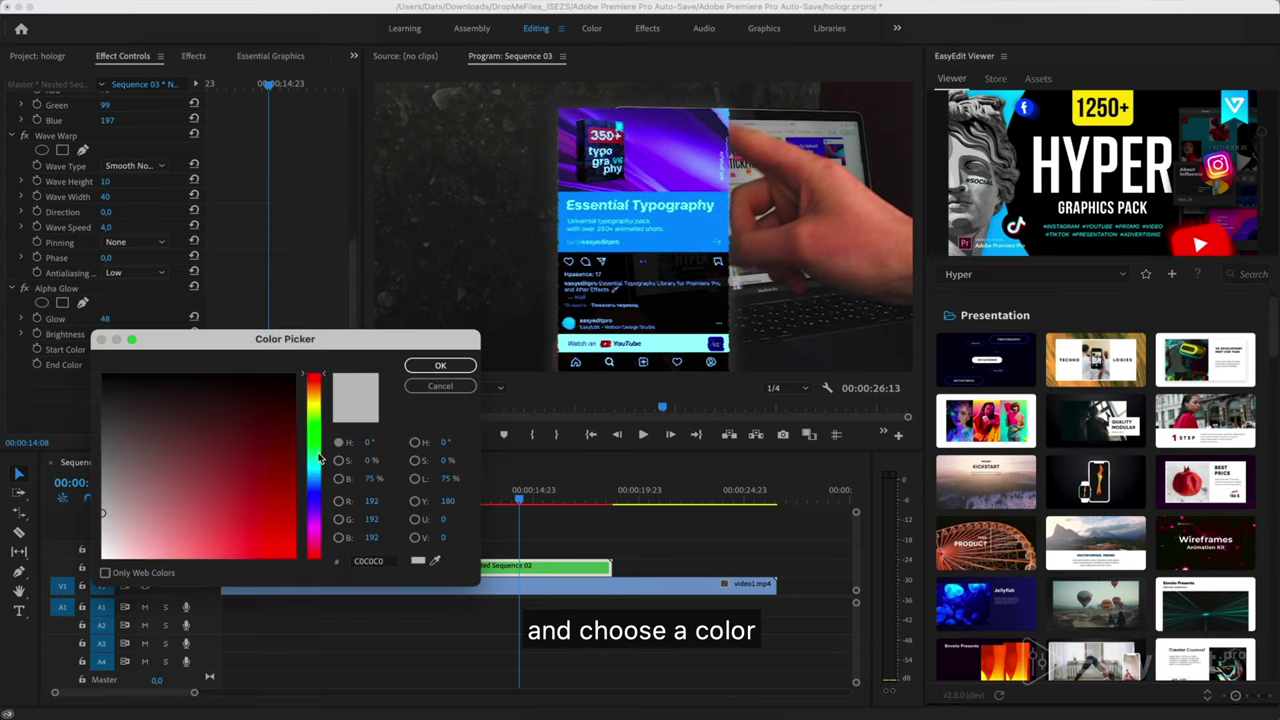
pyautogui.moveTo(315, 460); pyautogui.dragTo(266, 496)
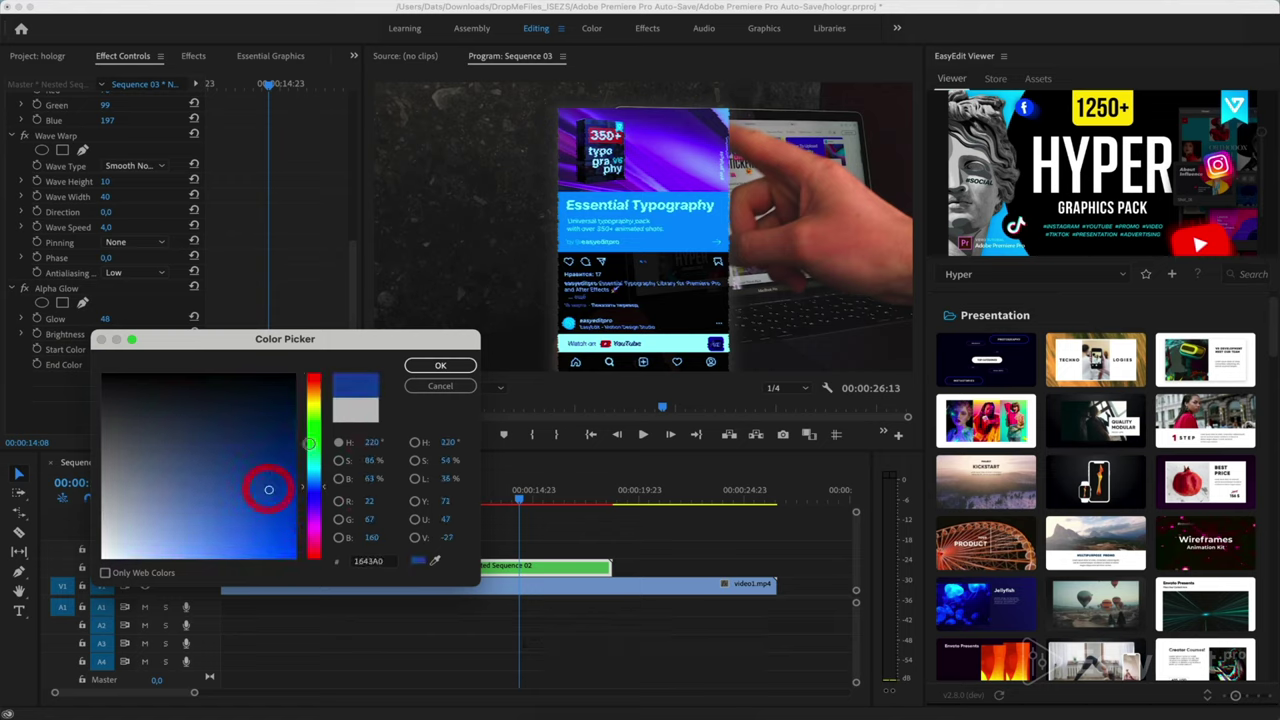
pyautogui.click(440, 366)
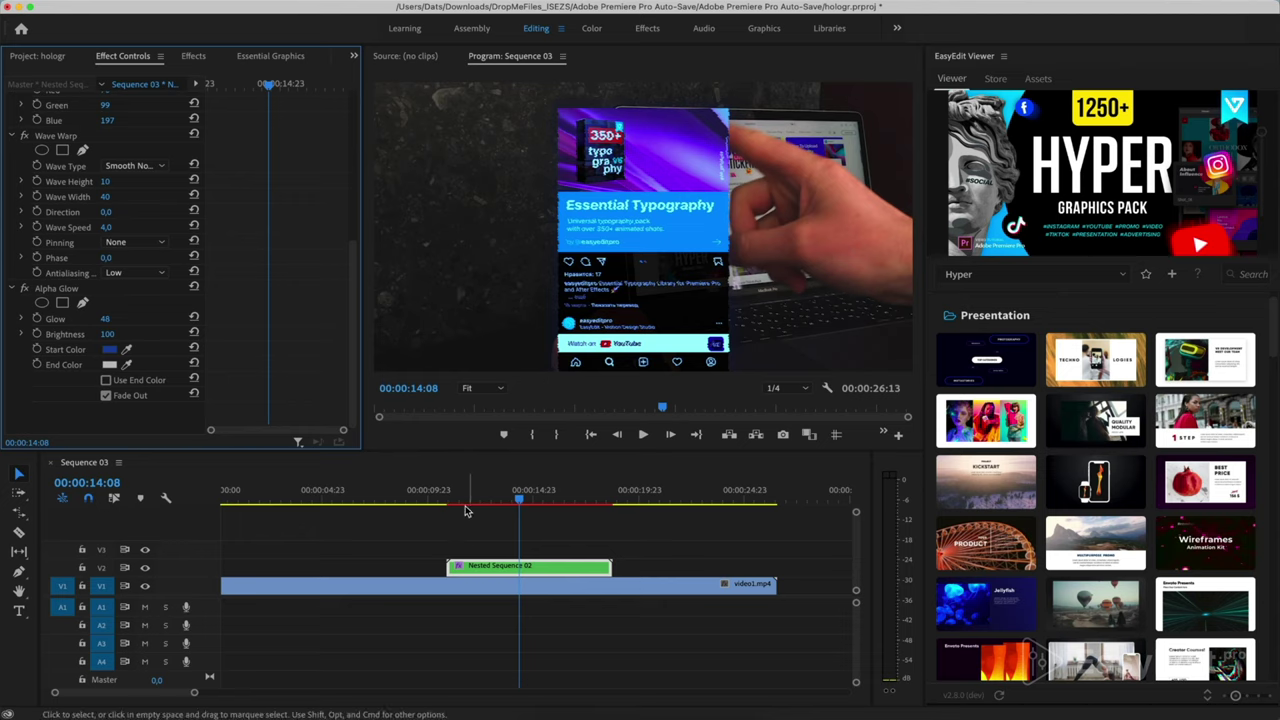
pyautogui.moveTo(462, 496); pyautogui.dragTo(435, 505)
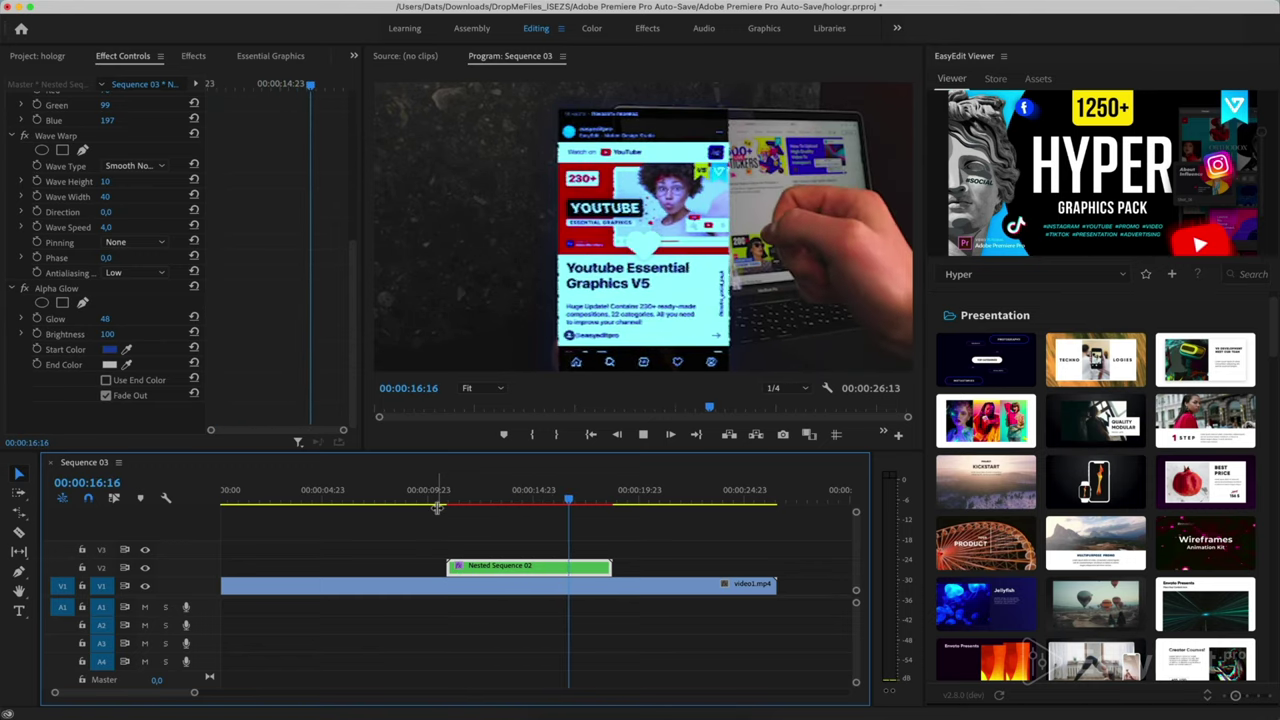
pyautogui.press('space')
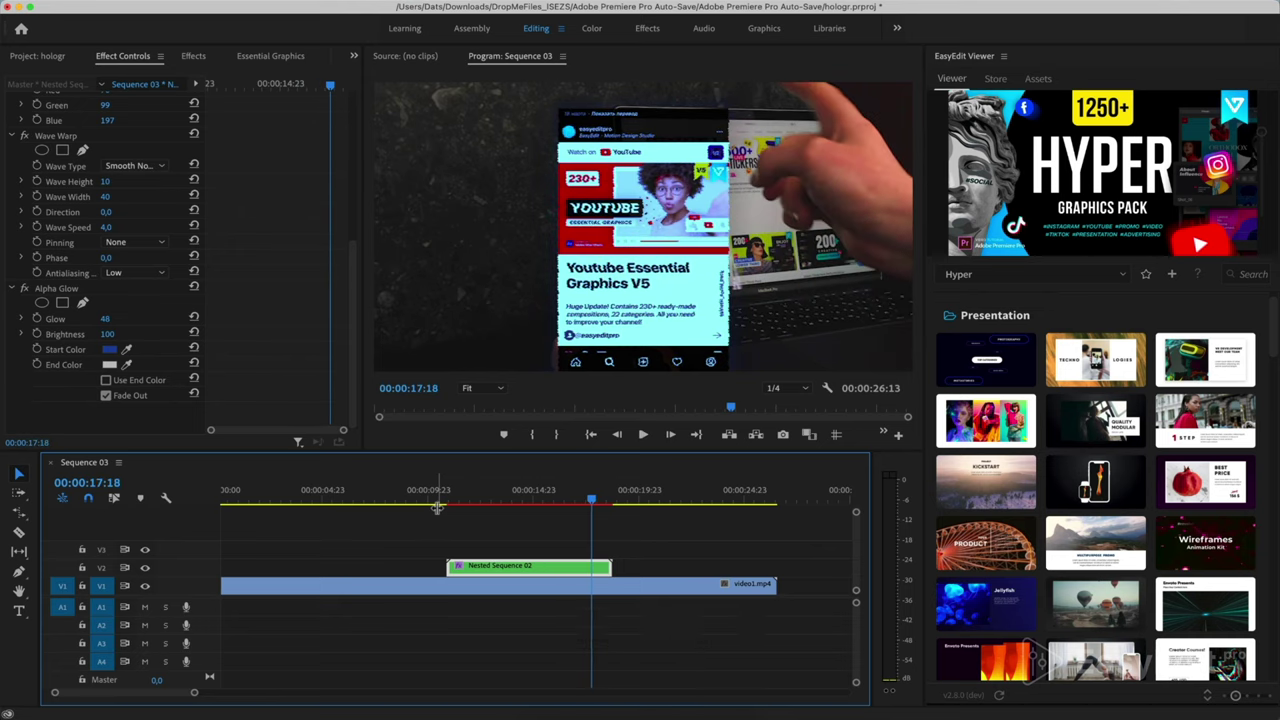
# Search 'basi' and apply the Basic 3D effect to the phone overlay
pyautogui.click(193, 56)
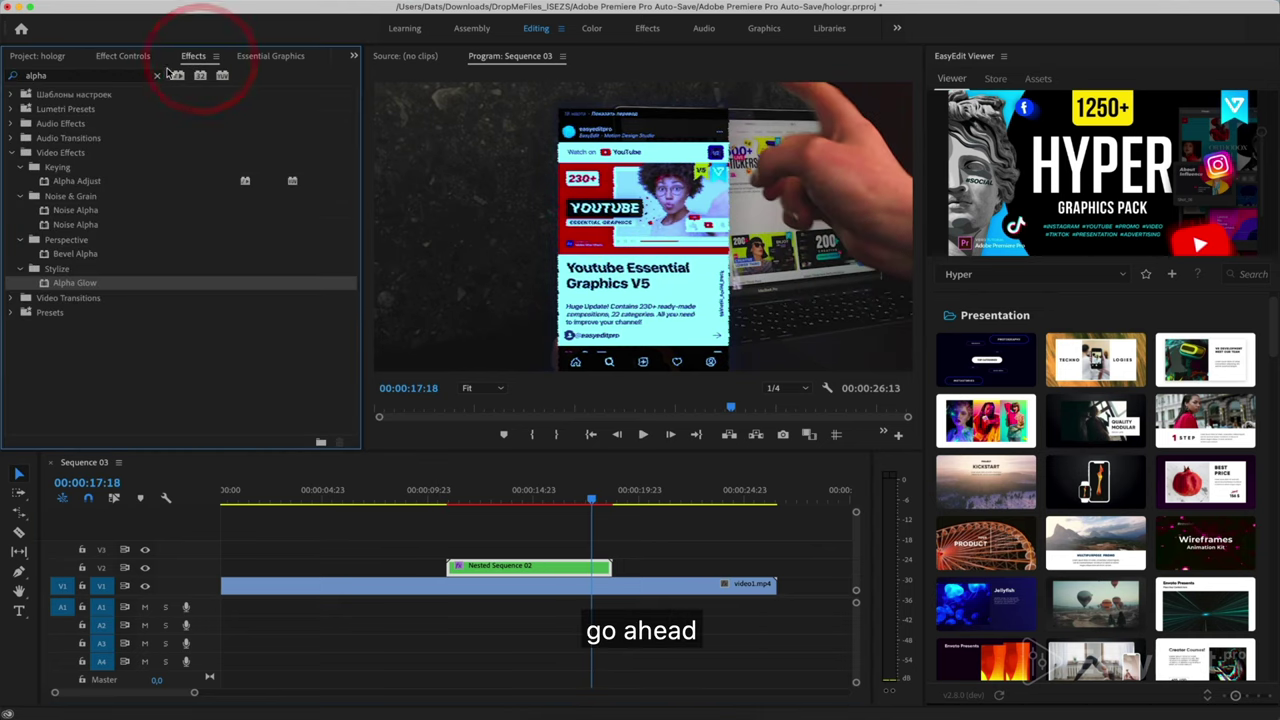
pyautogui.click(157, 78)
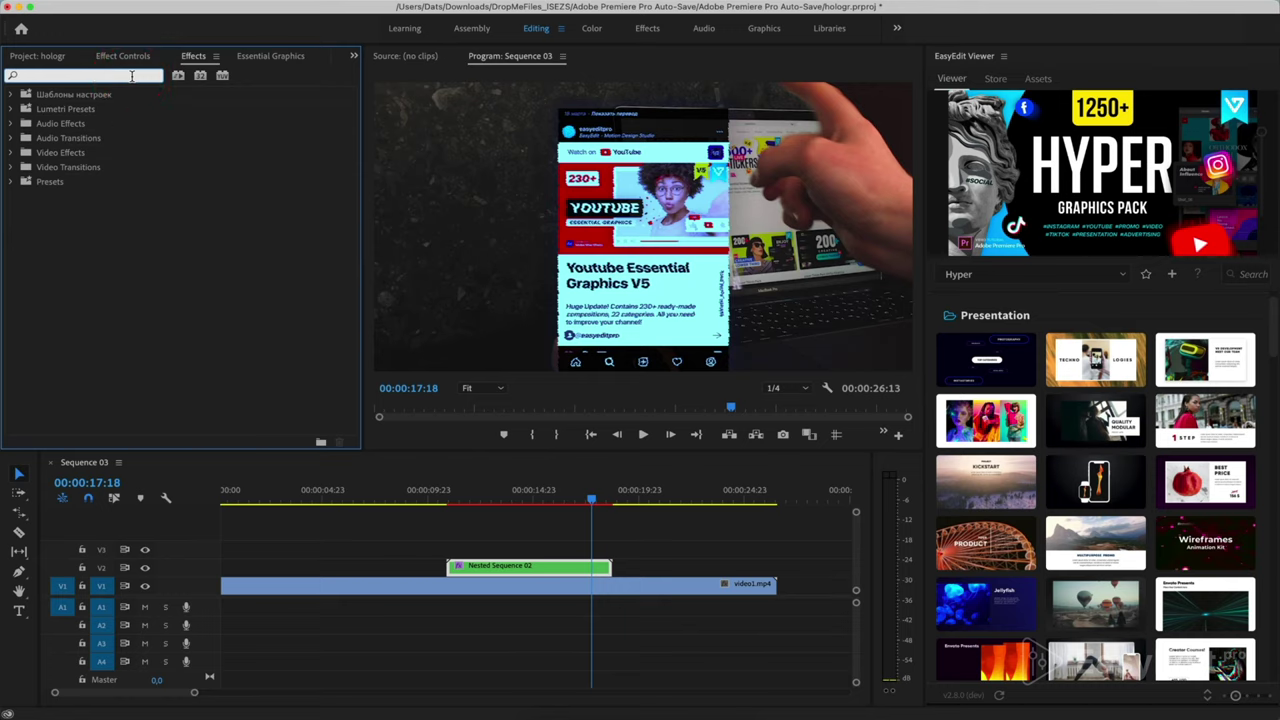
pyautogui.write('basi')
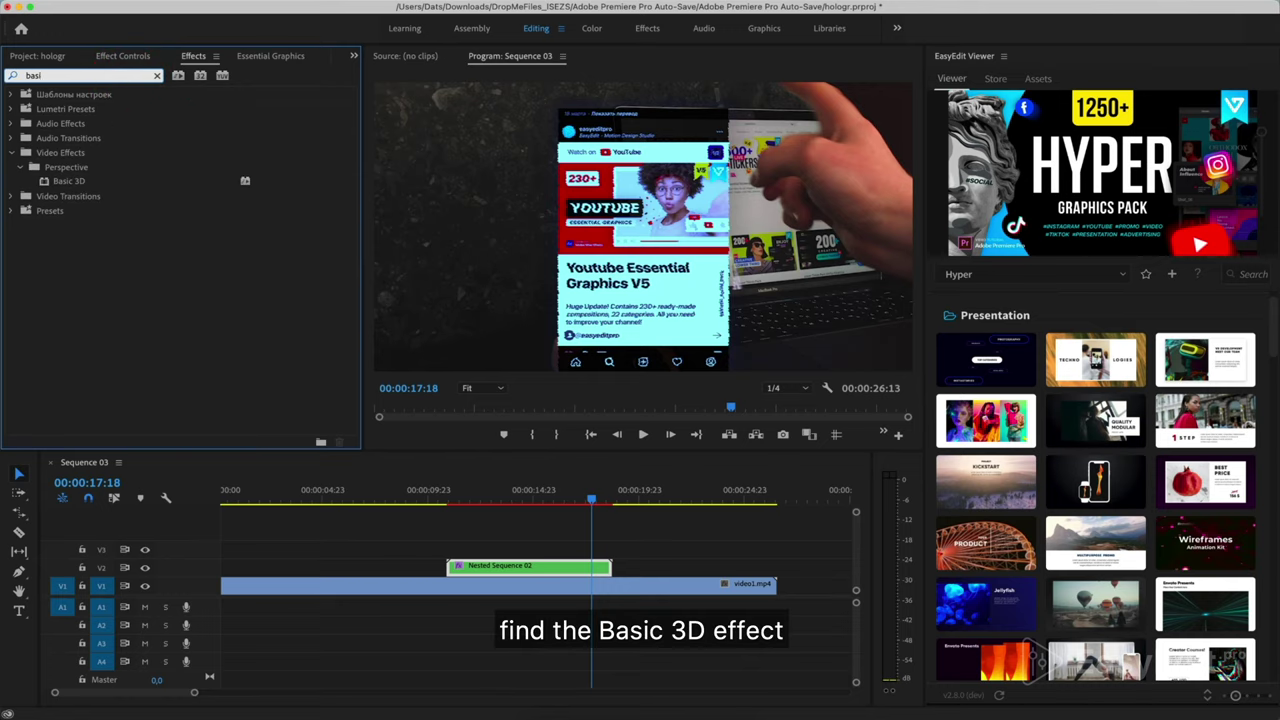
pyautogui.click(67, 183)
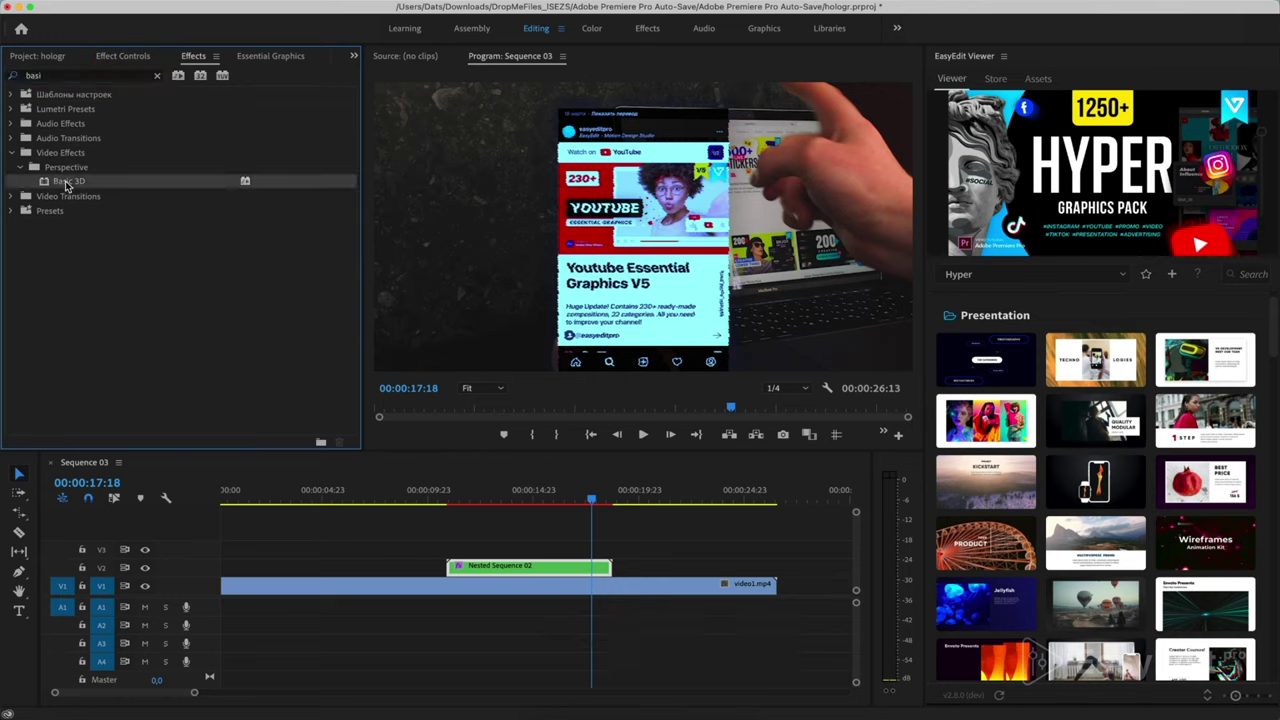
# Swivel the overlay to about -48° and reset the Basic 3D tilt
pyautogui.click(125, 57)
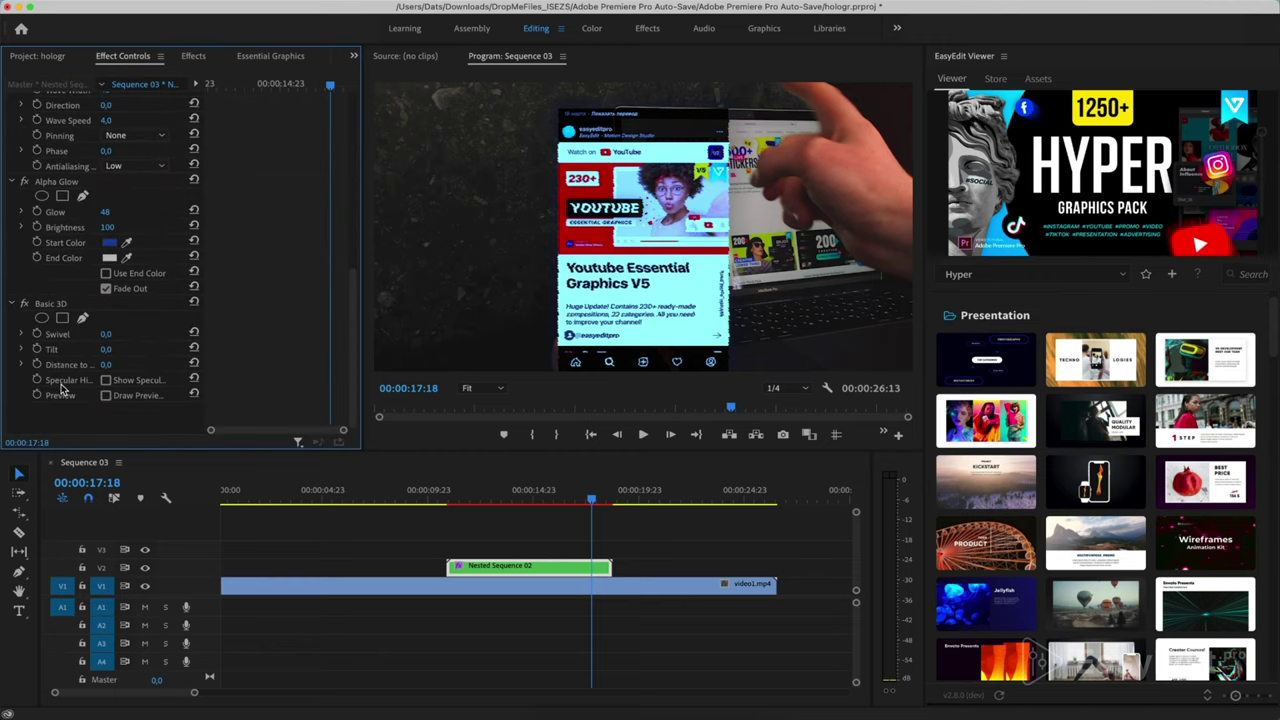
pyautogui.moveTo(106, 334)
pyautogui.mouseDown()
pyautogui.moveTo(80, 334)
pyautogui.moveTo(112, 334)
pyautogui.moveTo(118, 350)
pyautogui.moveTo(140, 334)
pyautogui.moveTo(98, 334)
pyautogui.moveTo(117, 334)
pyautogui.moveTo(99, 349)
pyautogui.moveTo(117, 348)
pyautogui.mouseUp()
pyautogui.click(194, 348)
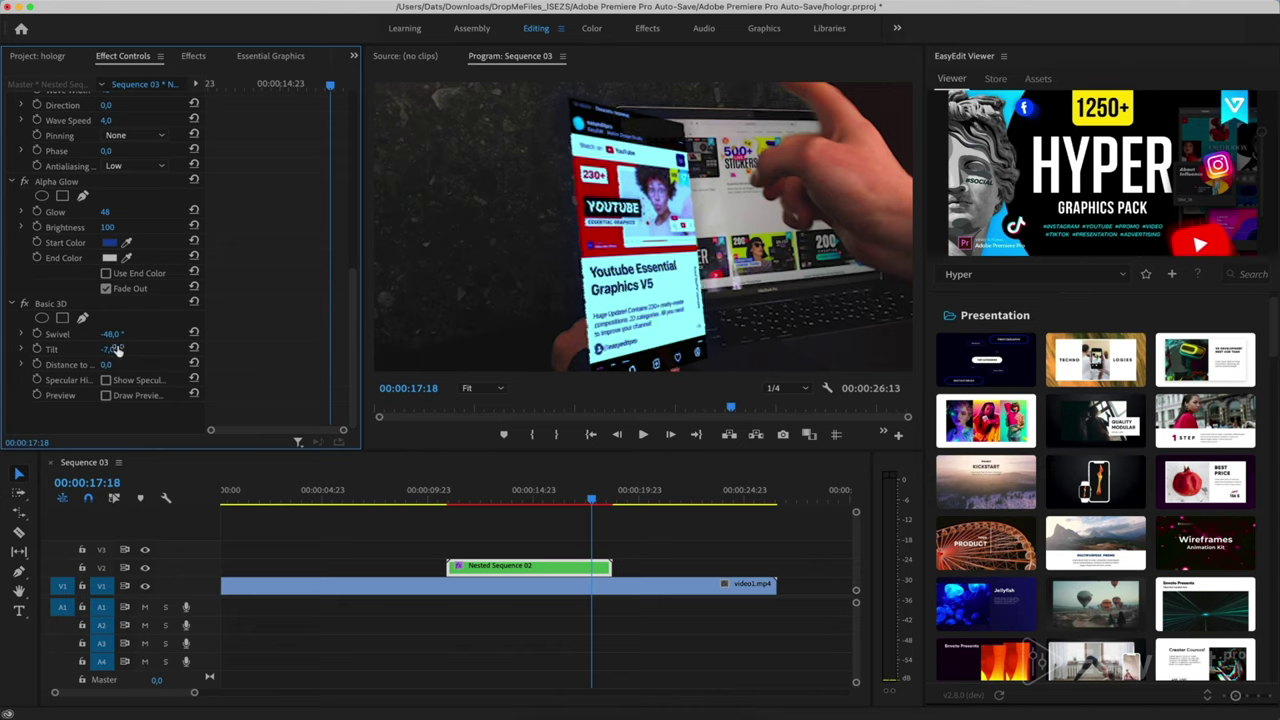
# Scale the overlay to 95, move it to 762, 423 and set opacity to 80%
pyautogui.scroll(10, 18, 279)
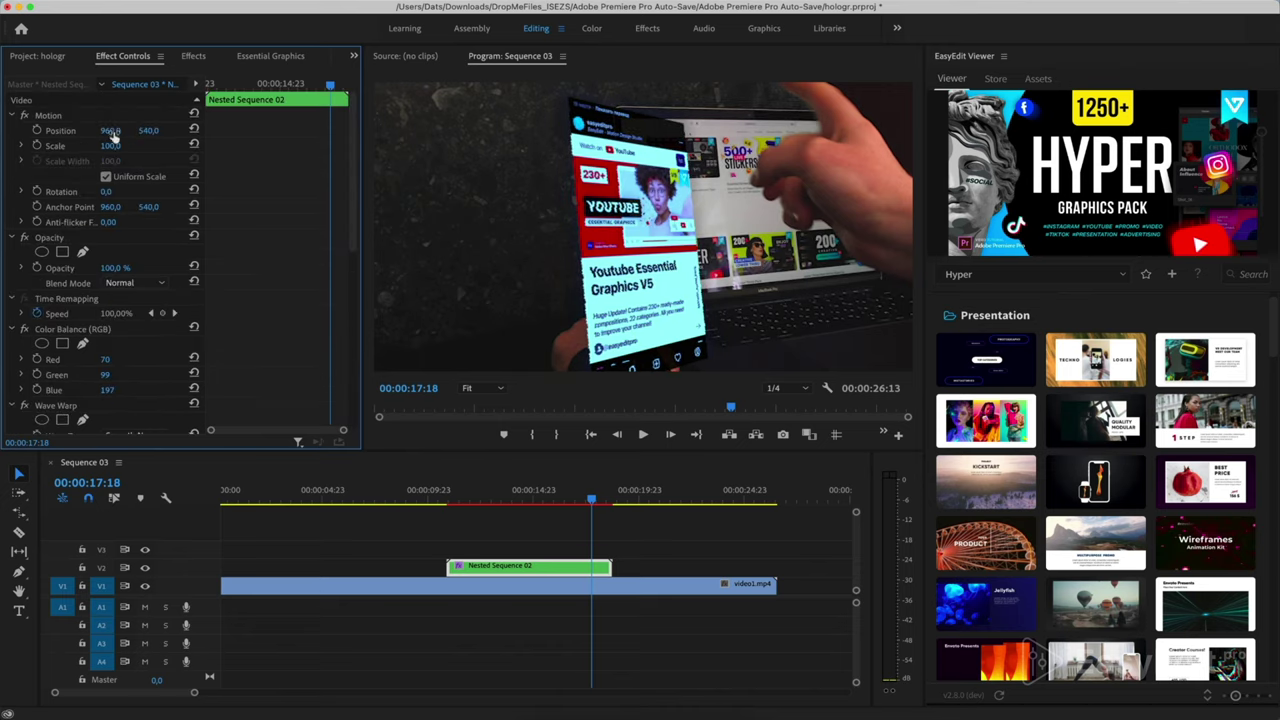
pyautogui.moveTo(110, 146); pyautogui.dragTo(60, 131)
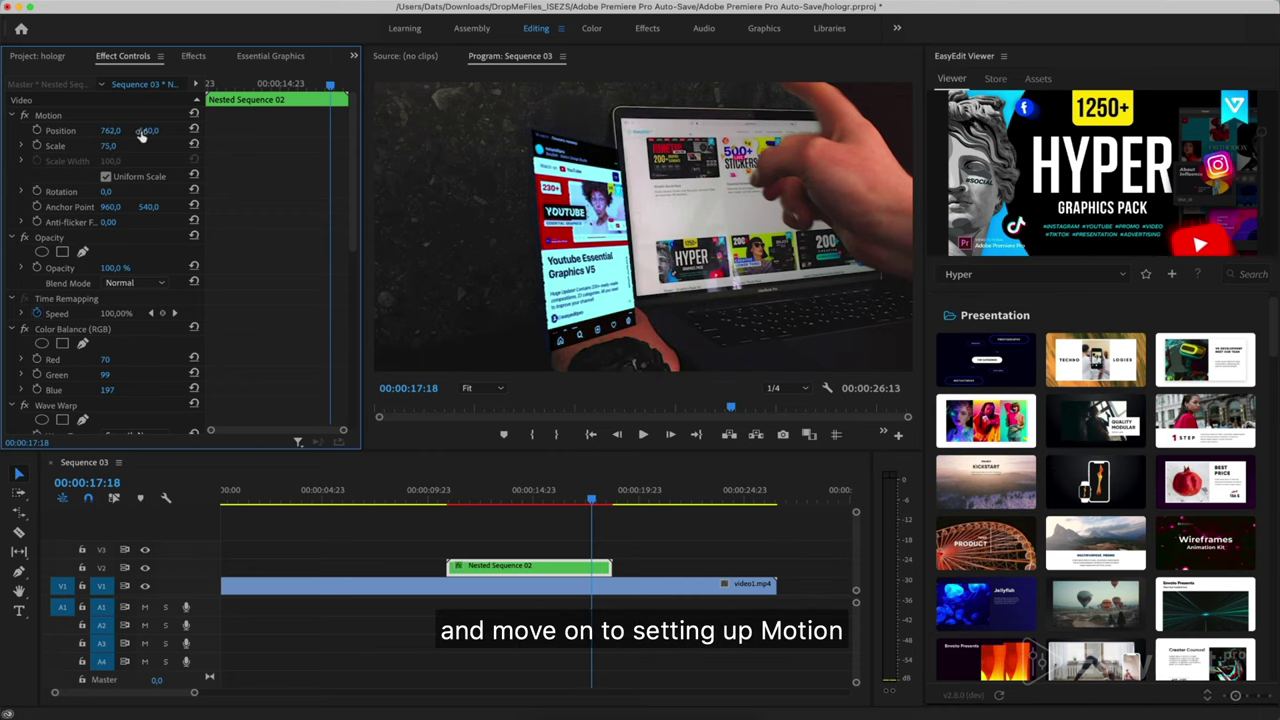
pyautogui.moveTo(148, 131); pyautogui.dragTo(118, 146)
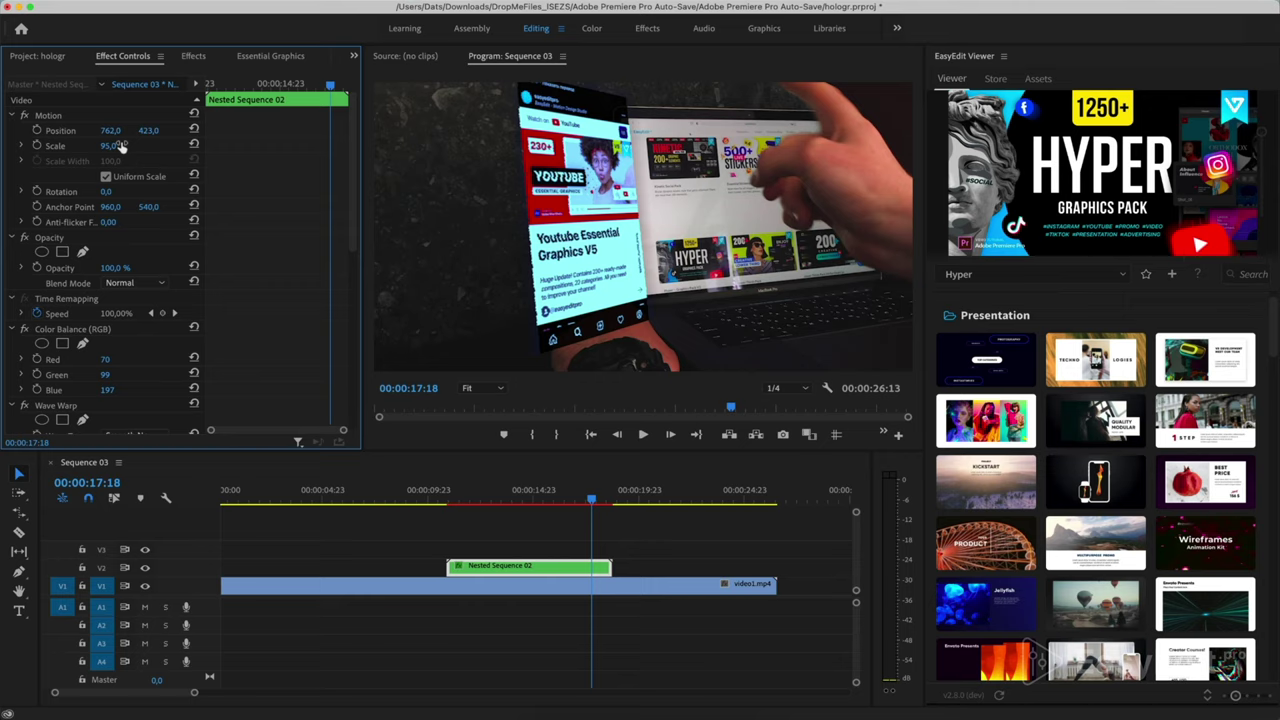
pyautogui.click(436, 500)
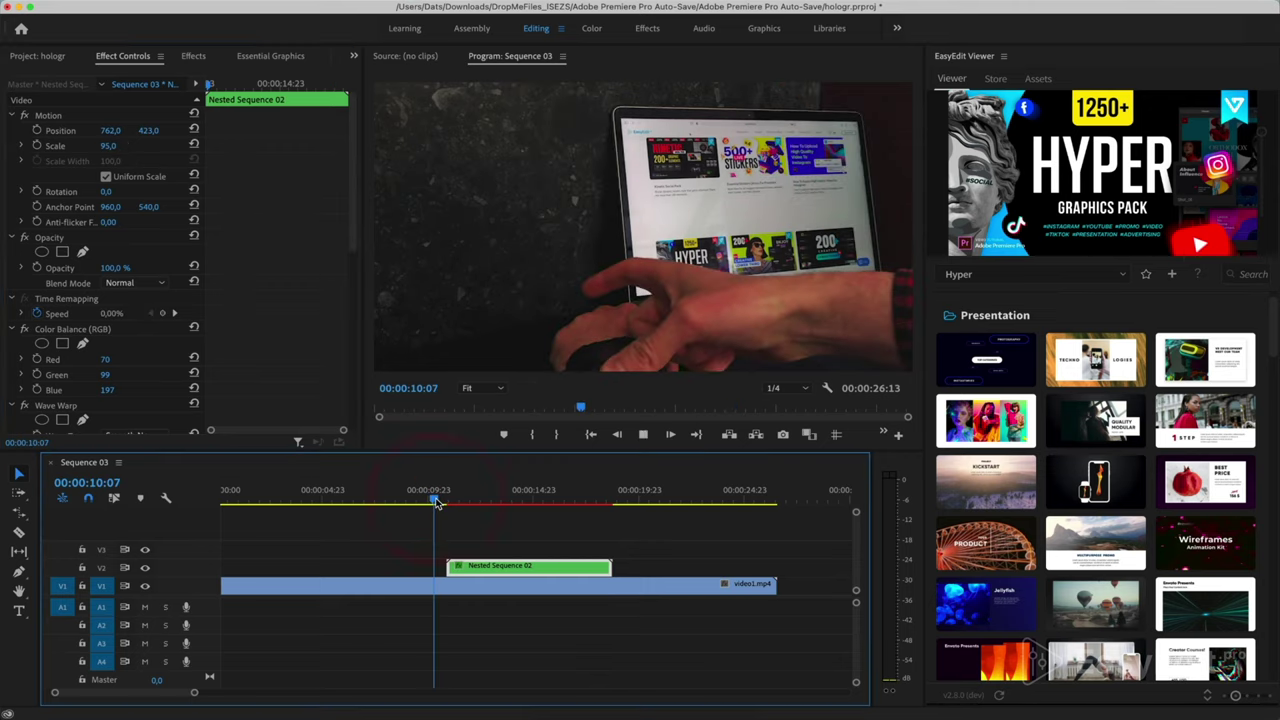
pyautogui.press('space')
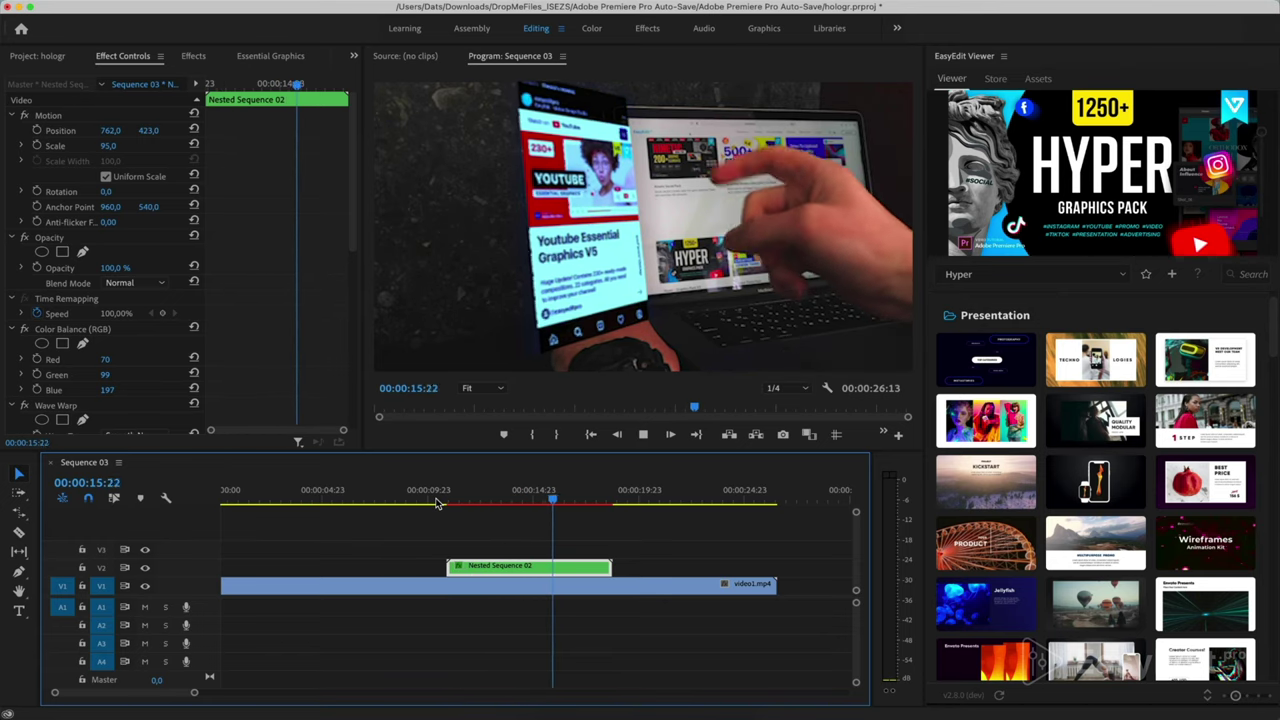
pyautogui.press('space')
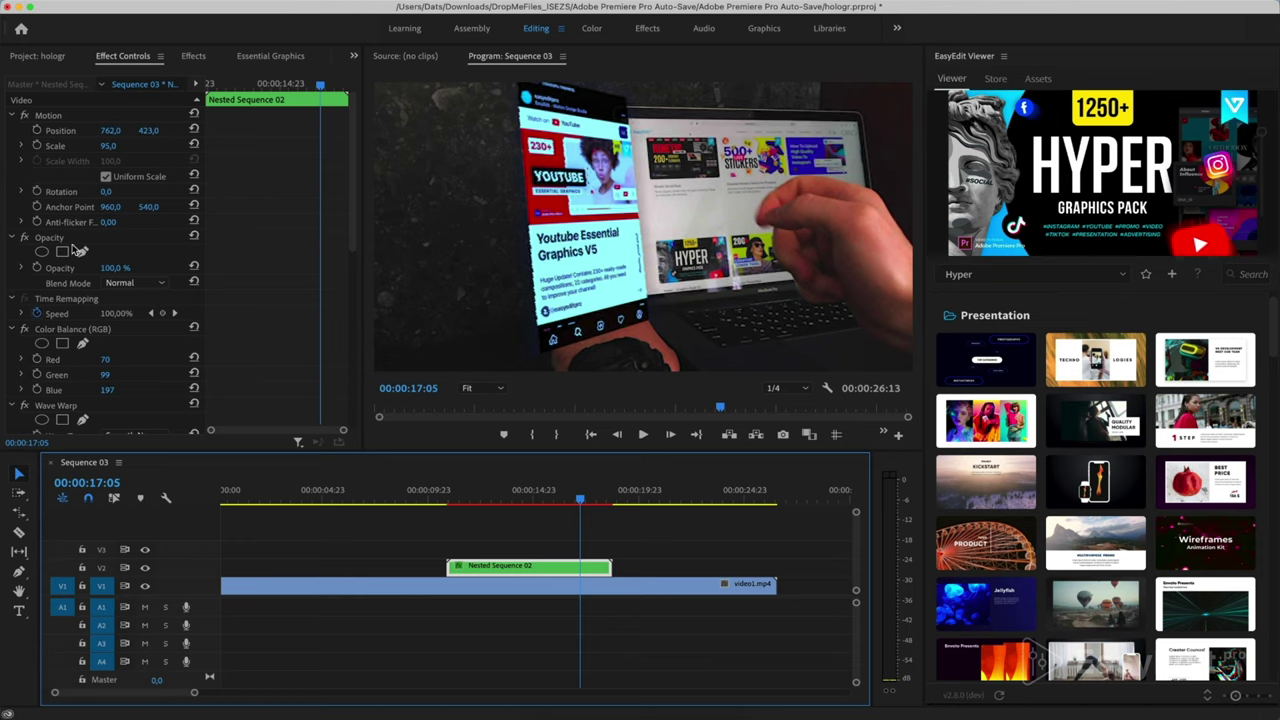
pyautogui.moveTo(118, 268); pyautogui.dragTo(67, 268)
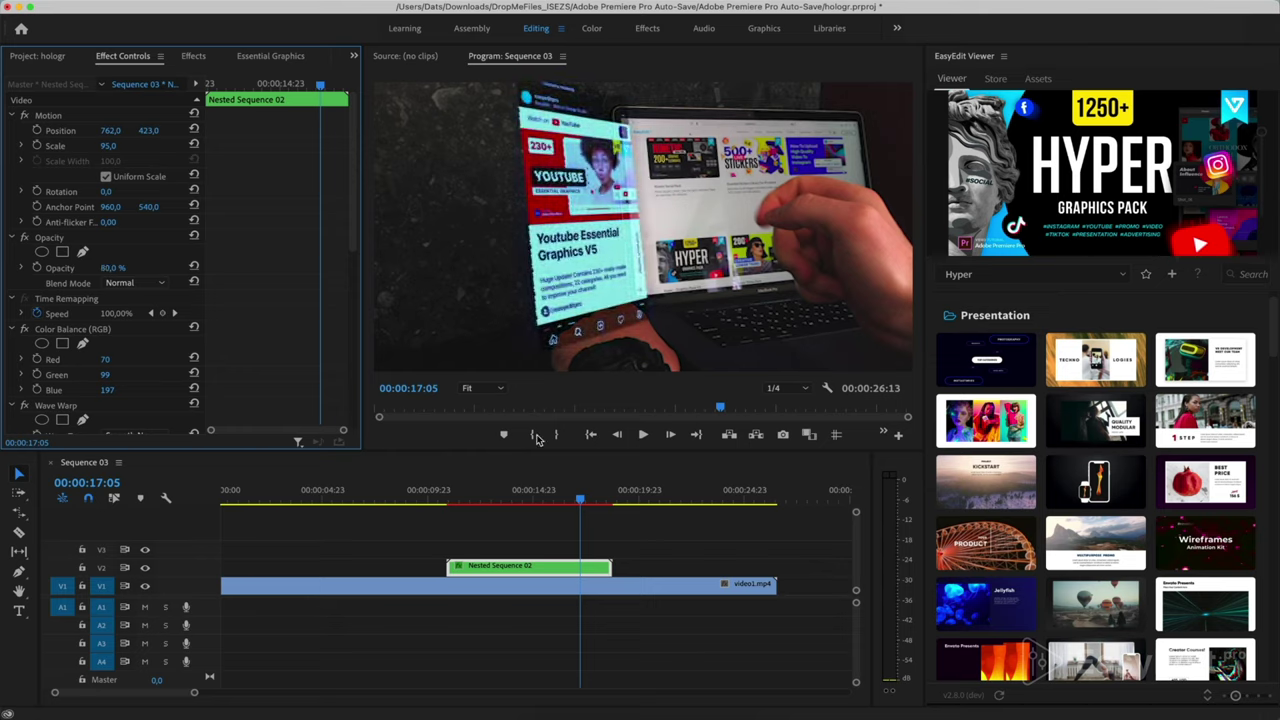
pyautogui.moveTo(459, 497); pyautogui.dragTo(624, 498)
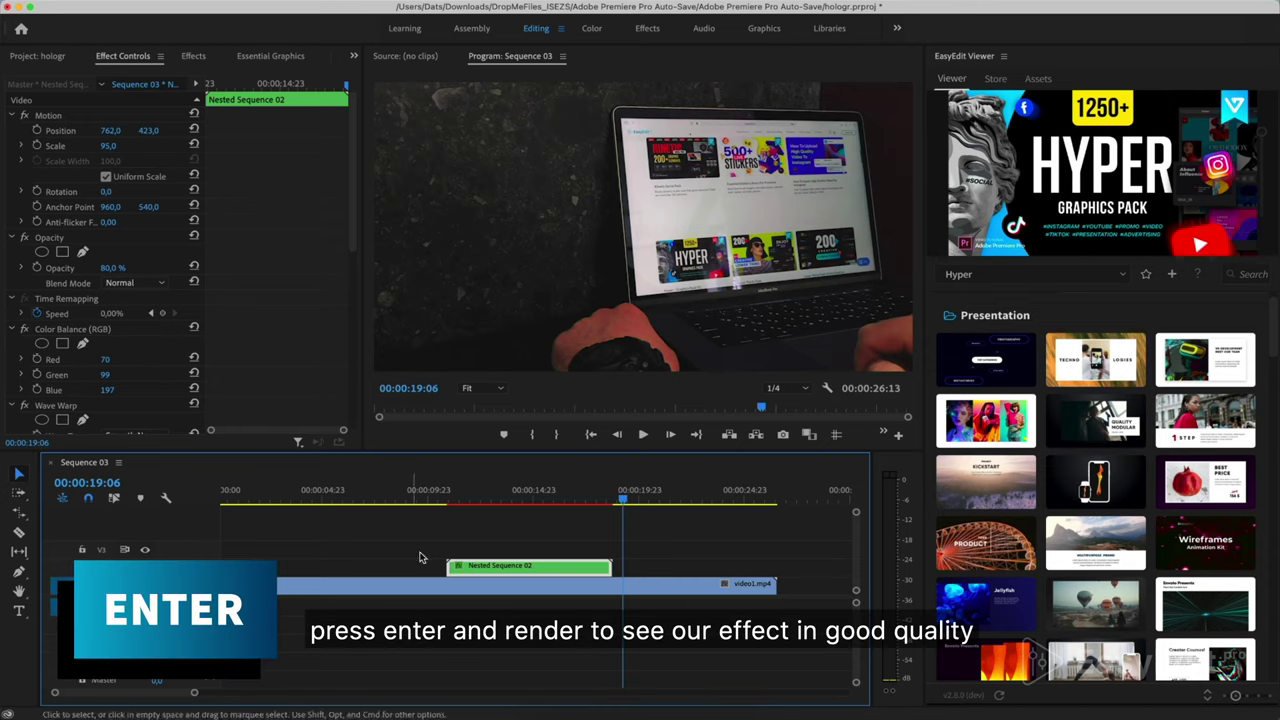
# Render the work area, play the hologram section, and park the playhead at 00:00:10:21
pyautogui.press('Return')
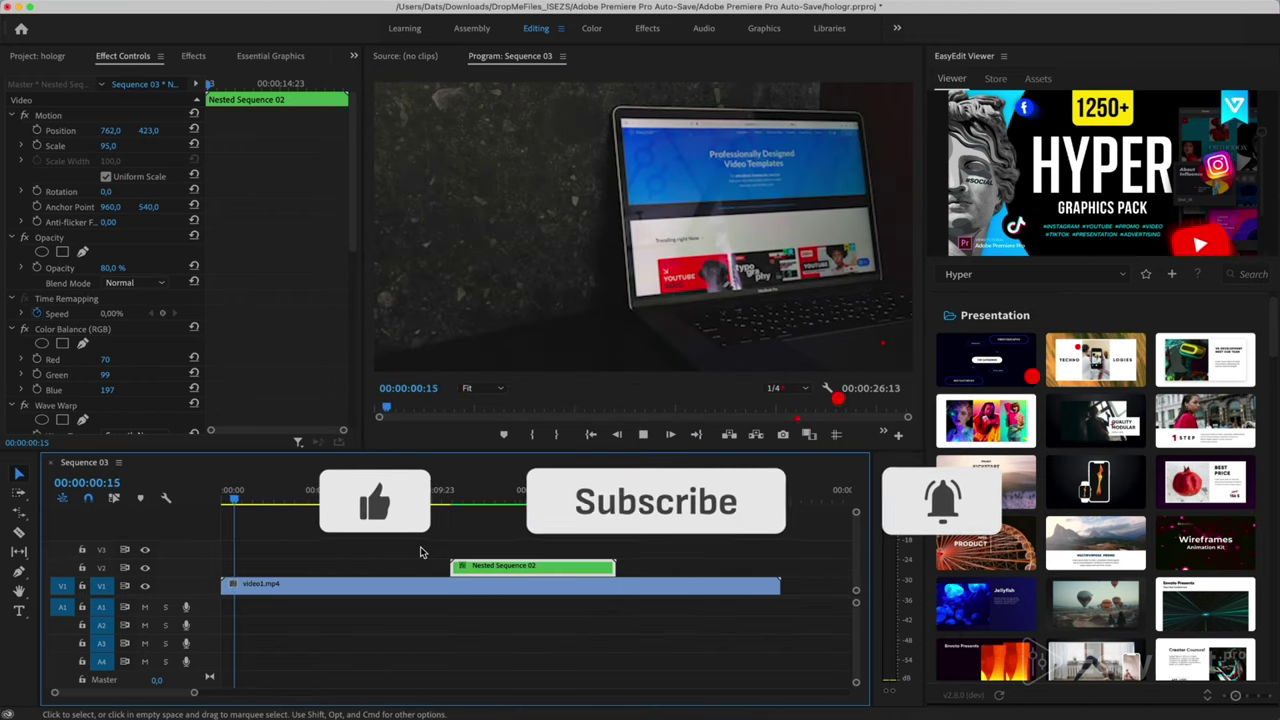
pyautogui.press('space')
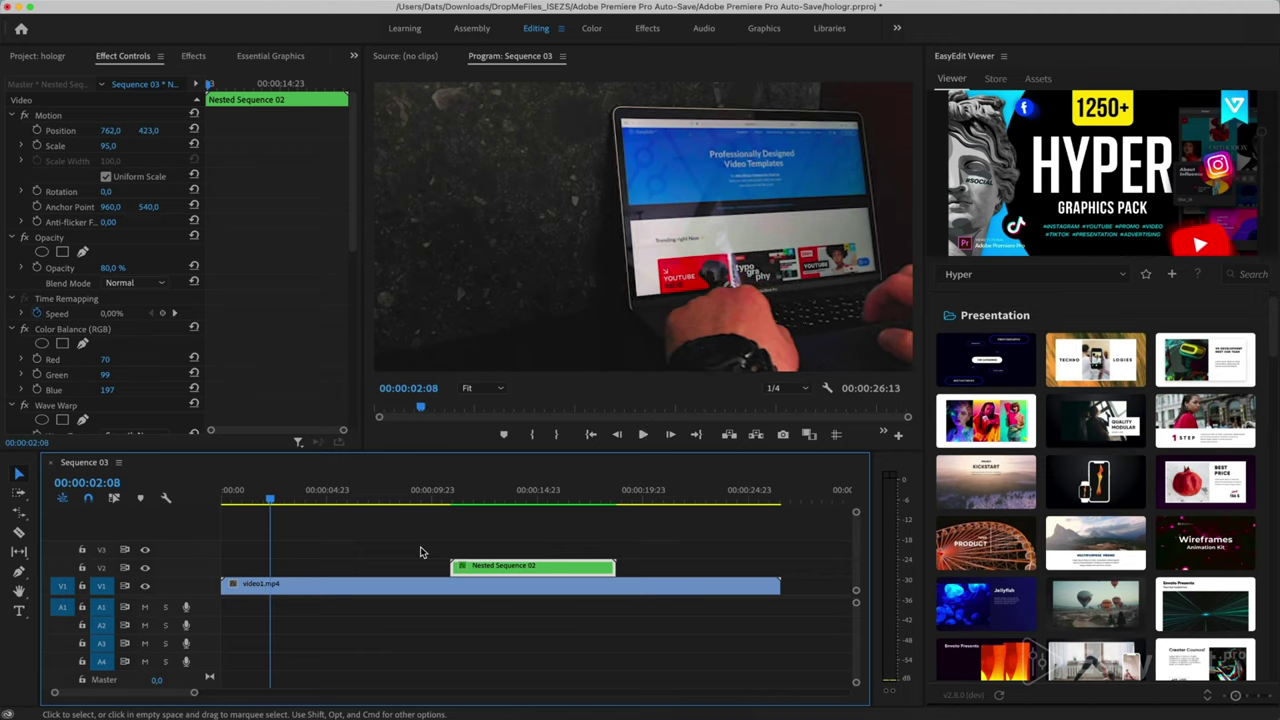
pyautogui.click(449, 506)
pyautogui.press('space')
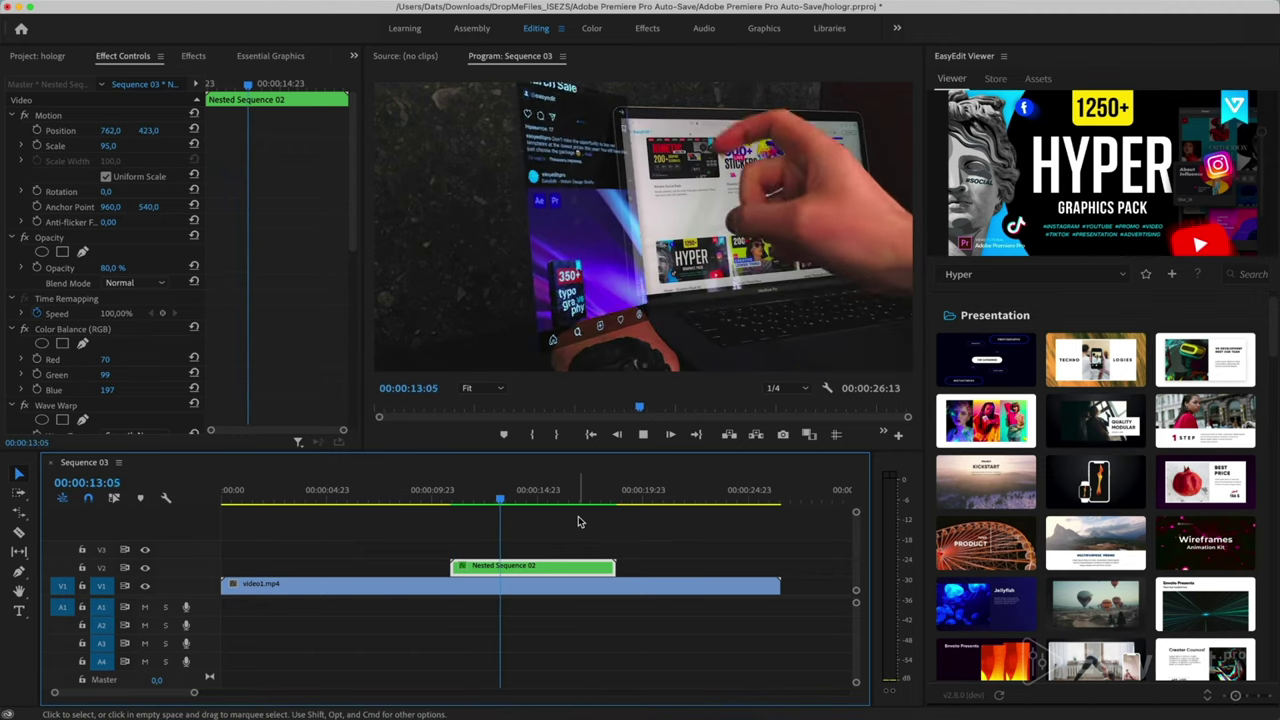
pyautogui.press('space')
pyautogui.click(451, 497)
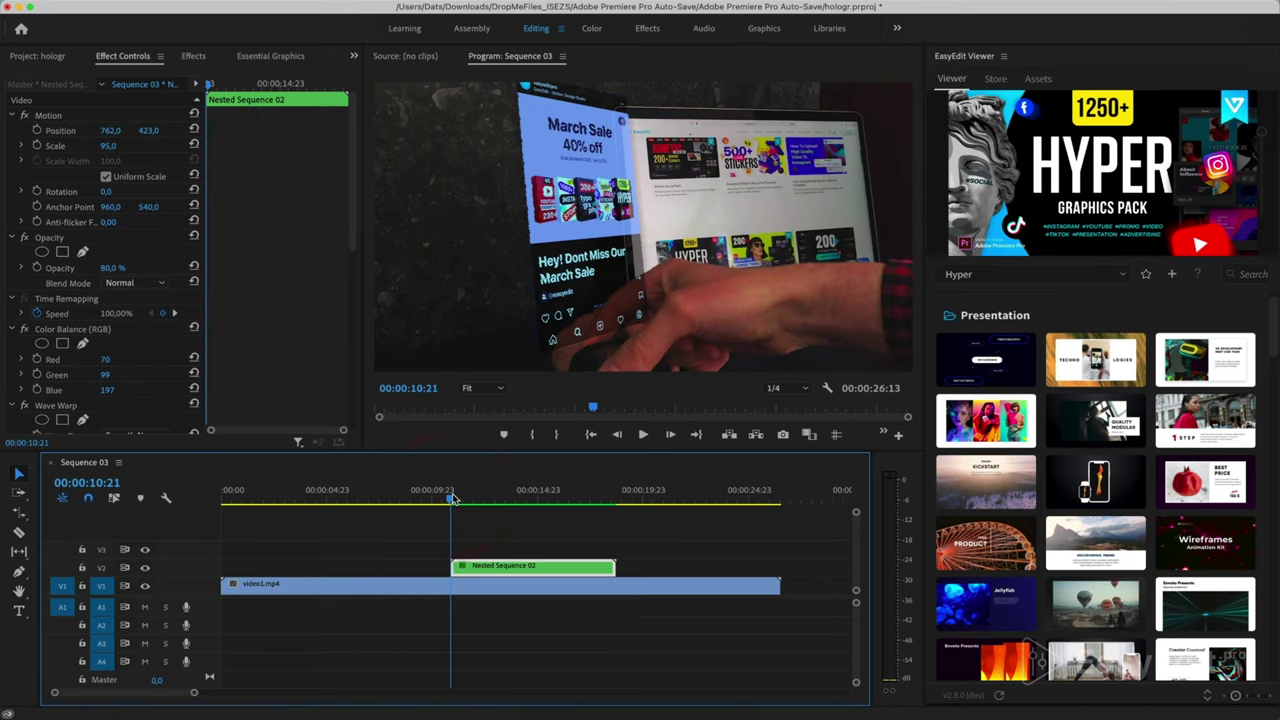
pyautogui.press('Right')
# Turn on Scale and Opacity animation and add Position, Scale, Opacity keyframes ten frames later
pyautogui.click(37, 145)
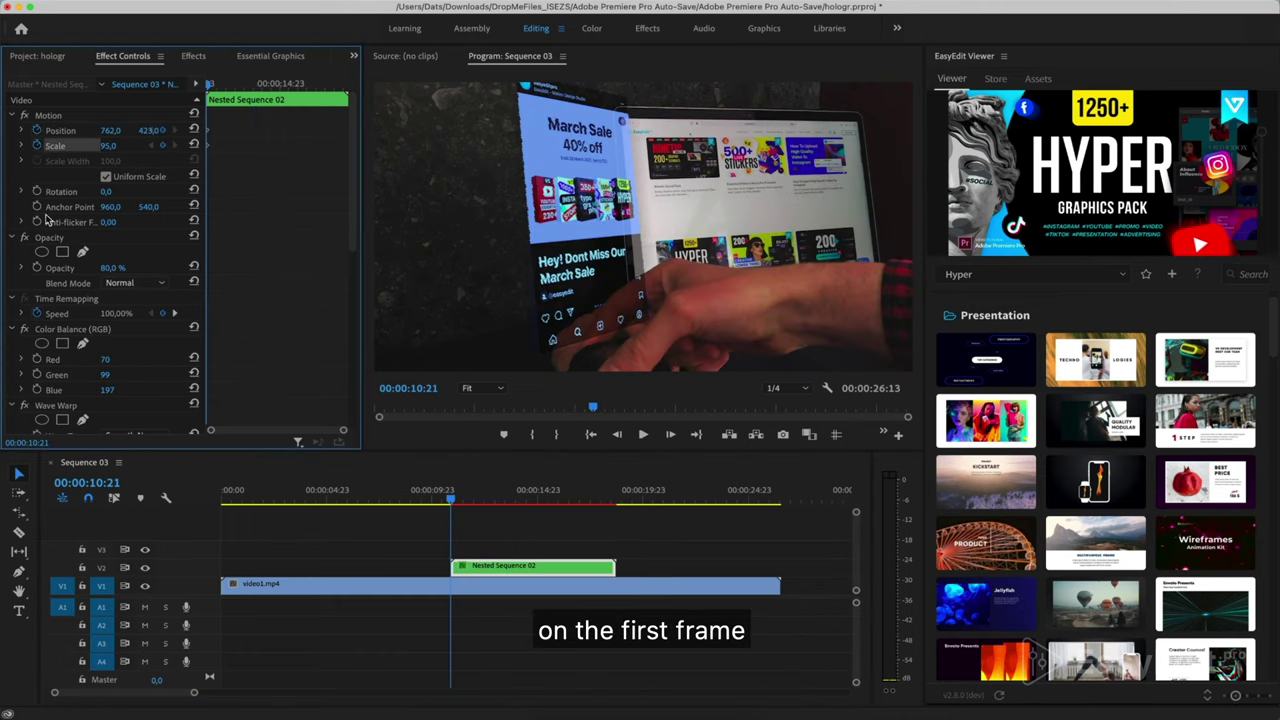
pyautogui.click(37, 268)
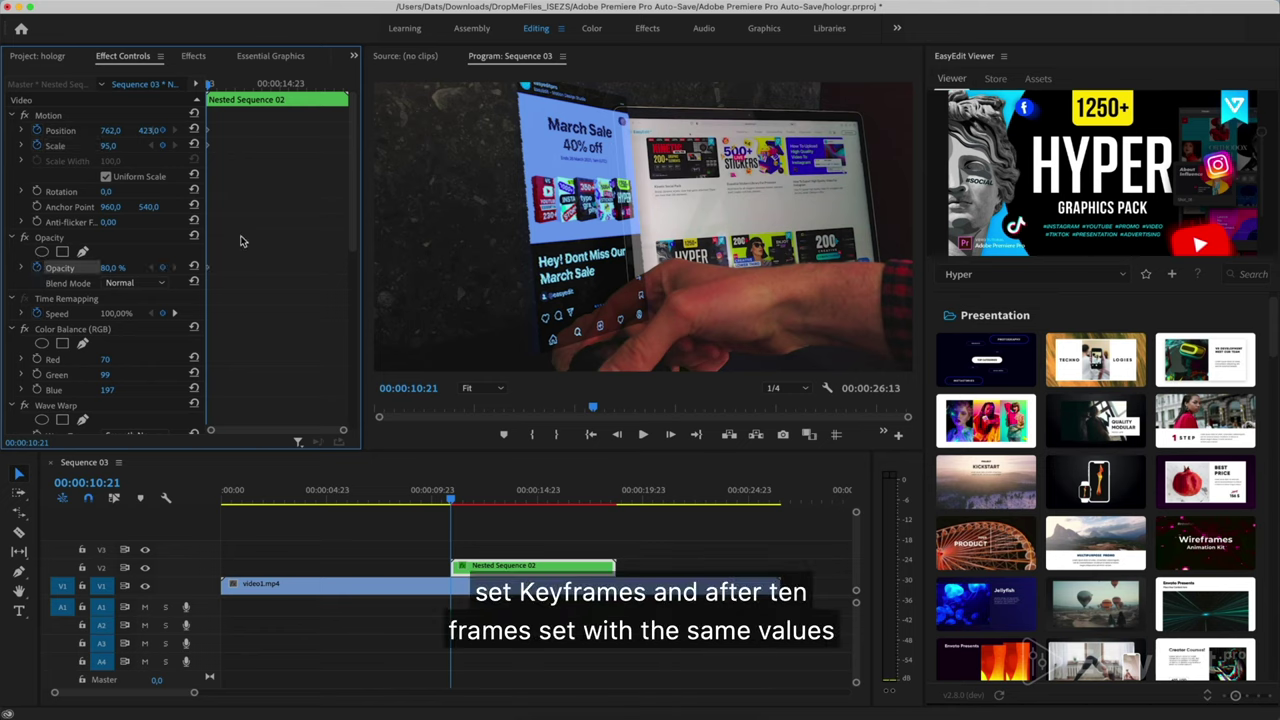
pyautogui.hotkey('shift', 'Right')
pyautogui.hotkey('shift', 'Right')
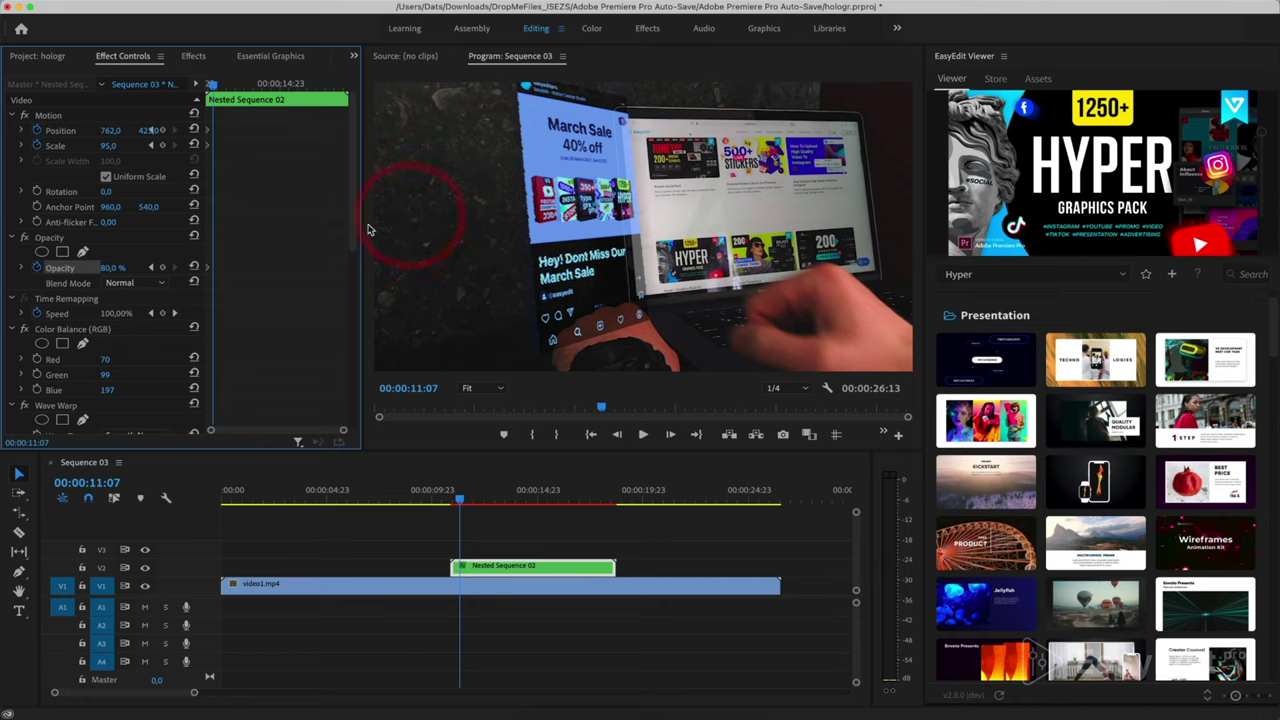
pyautogui.moveTo(367, 230); pyautogui.dragTo(418, 230)
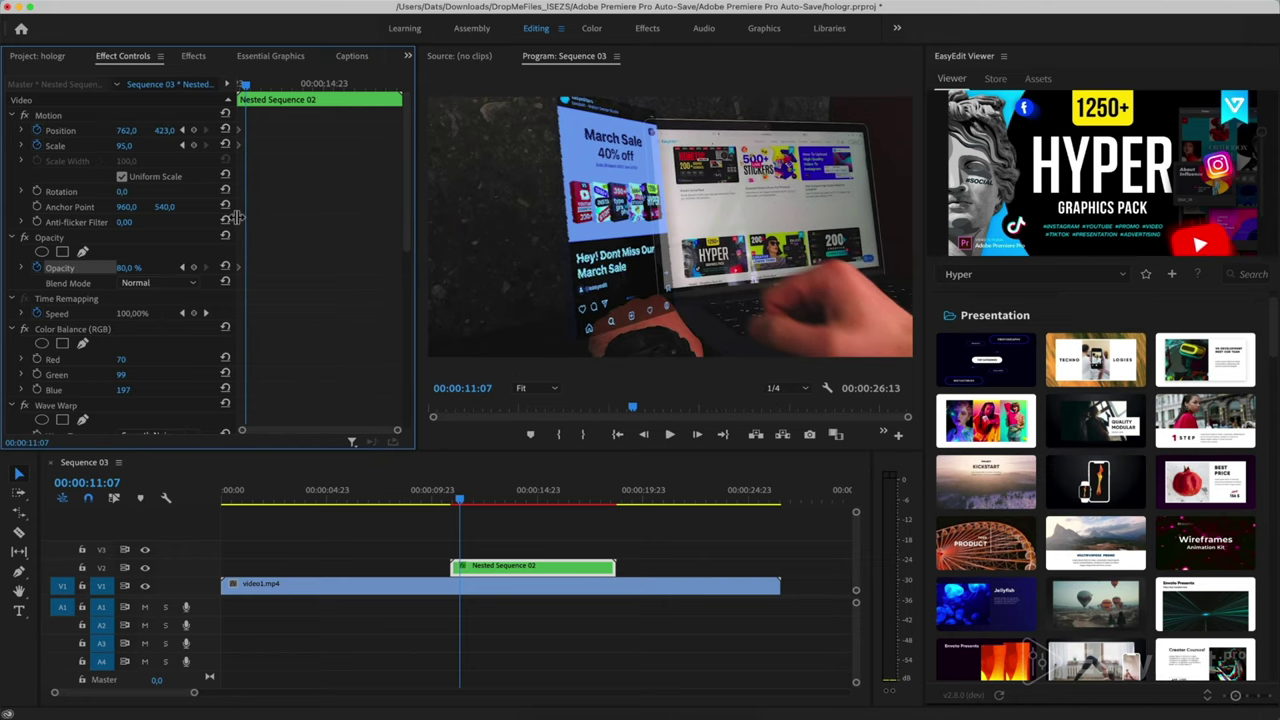
pyautogui.moveTo(235, 216); pyautogui.dragTo(245, 216)
pyautogui.scroll(5, 277, 197)
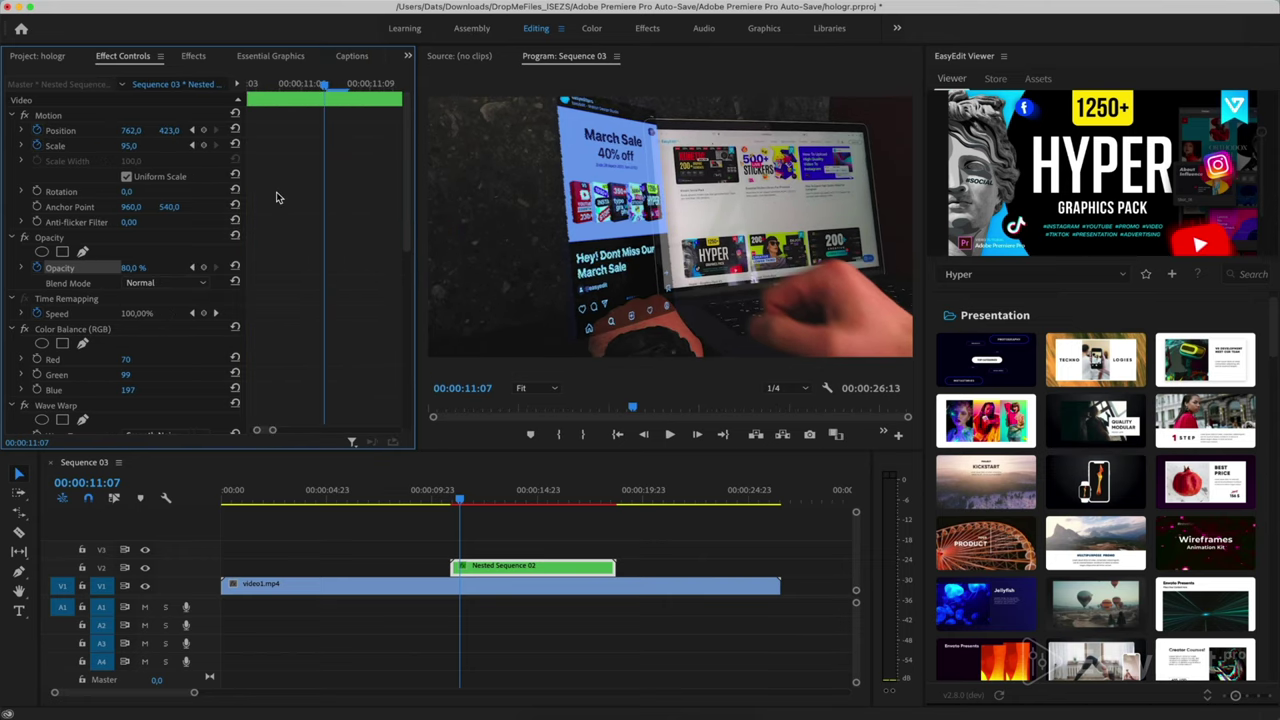
pyautogui.click(203, 130)
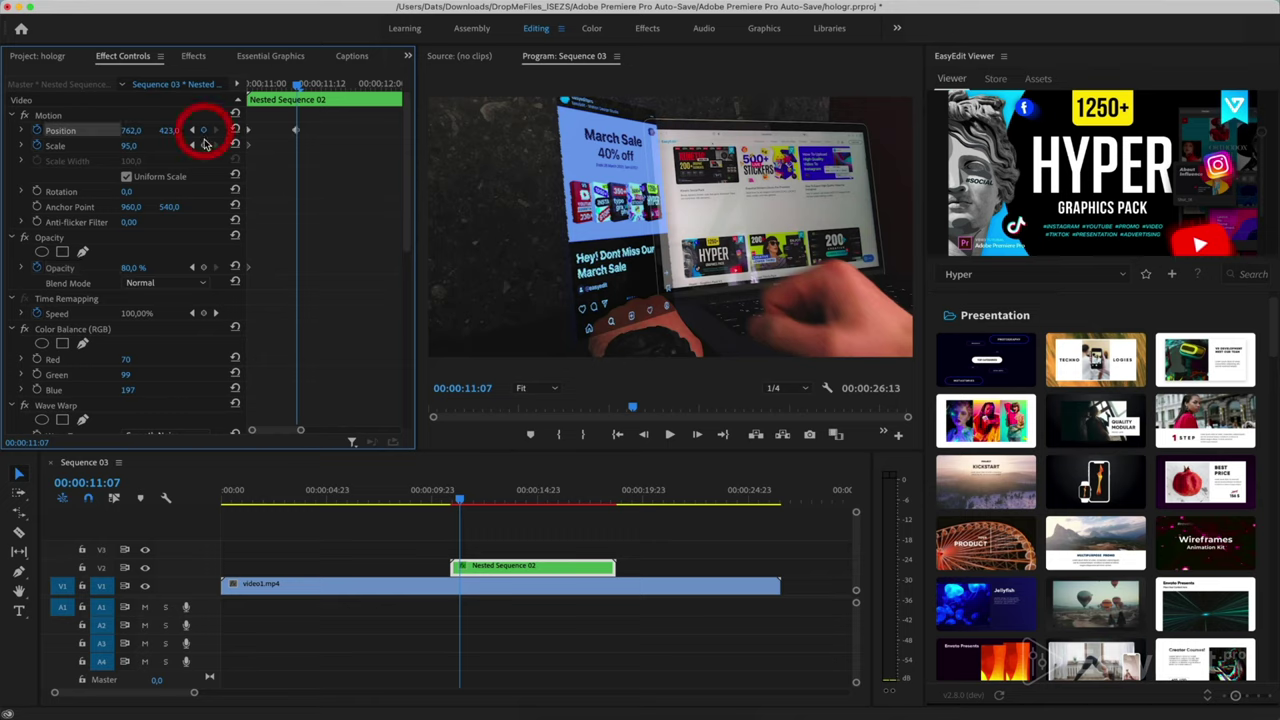
pyautogui.click(203, 145)
pyautogui.click(203, 267)
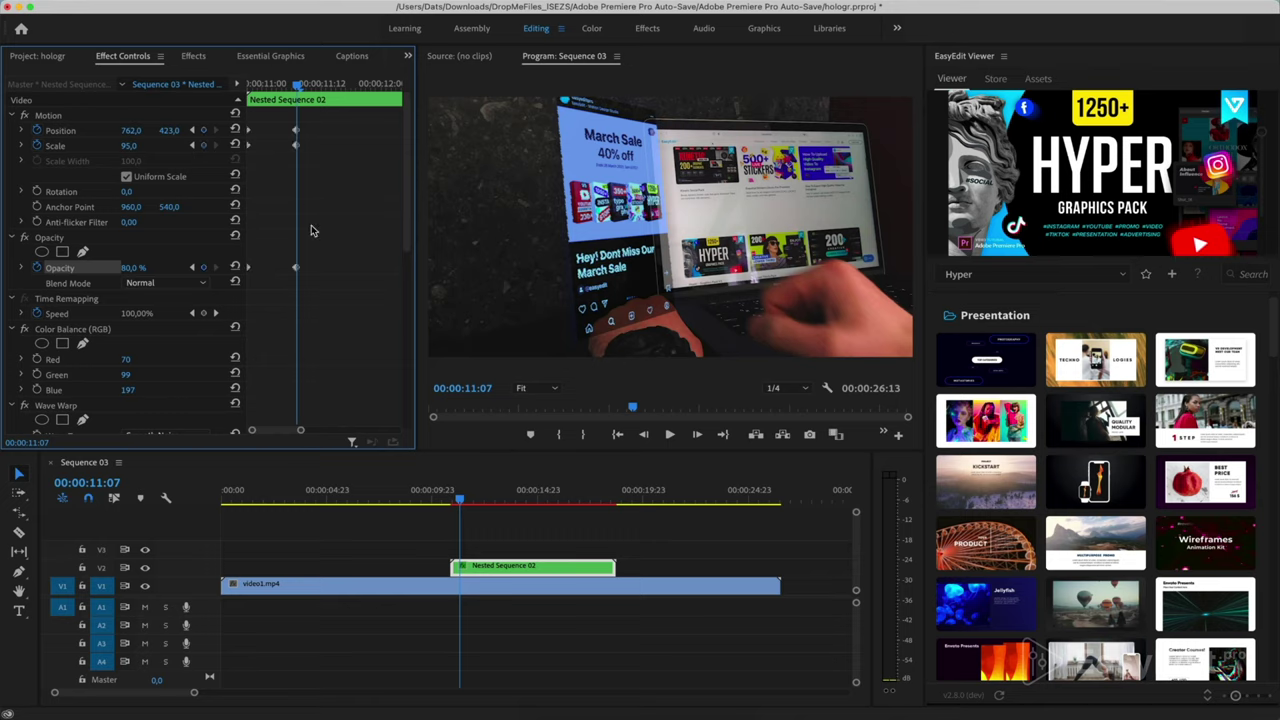
# At the first keyframe set Scale 2, Position 823, 1014 and Opacity 0%
pyautogui.click(192, 145)
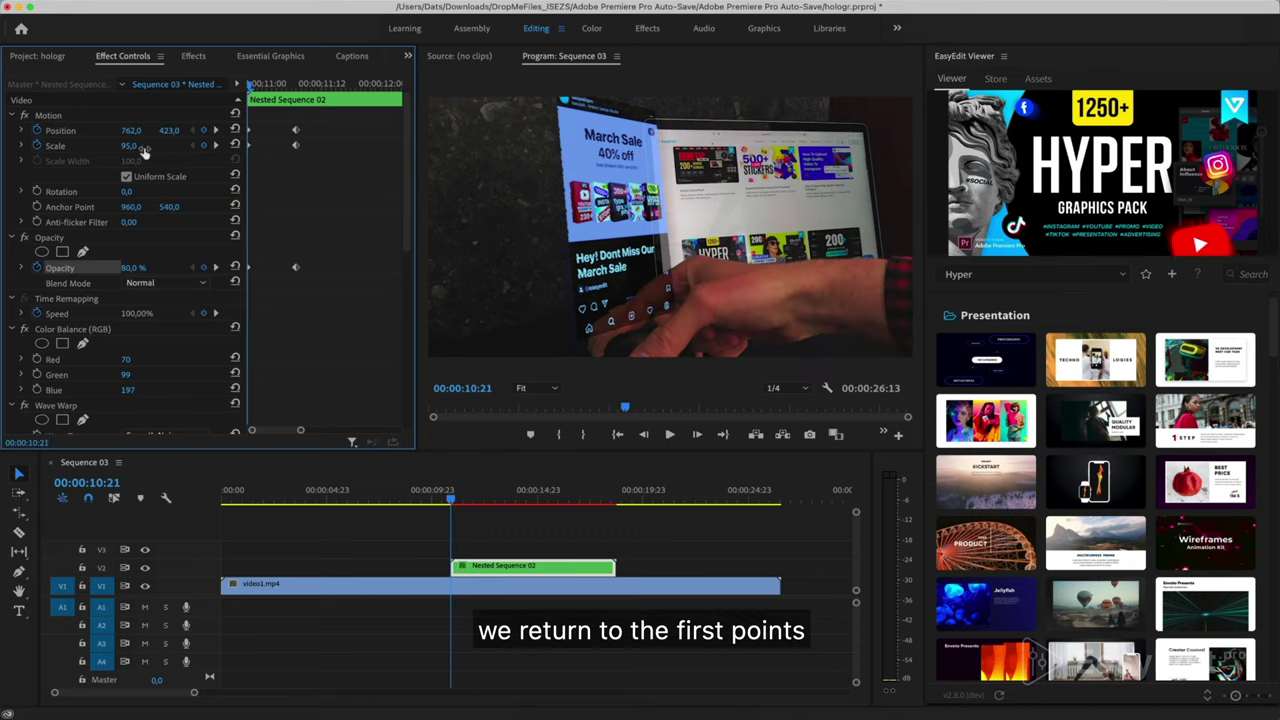
pyautogui.moveTo(133, 146); pyautogui.dragTo(70, 146)
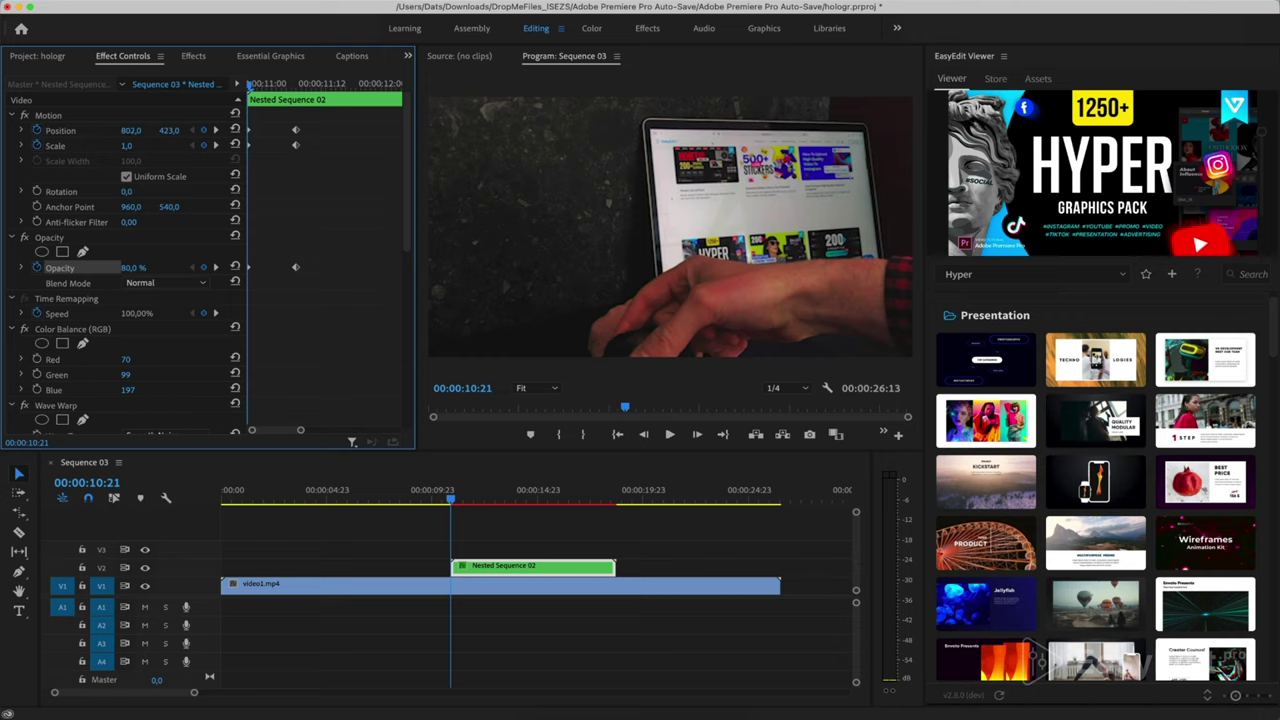
pyautogui.moveTo(165, 133); pyautogui.dragTo(122, 145)
pyautogui.moveTo(131, 267); pyautogui.dragTo(110, 267)
pyautogui.click(425, 490)
# Ease out the first Position and Scale keyframes and ease in the second ones
pyautogui.press('space')
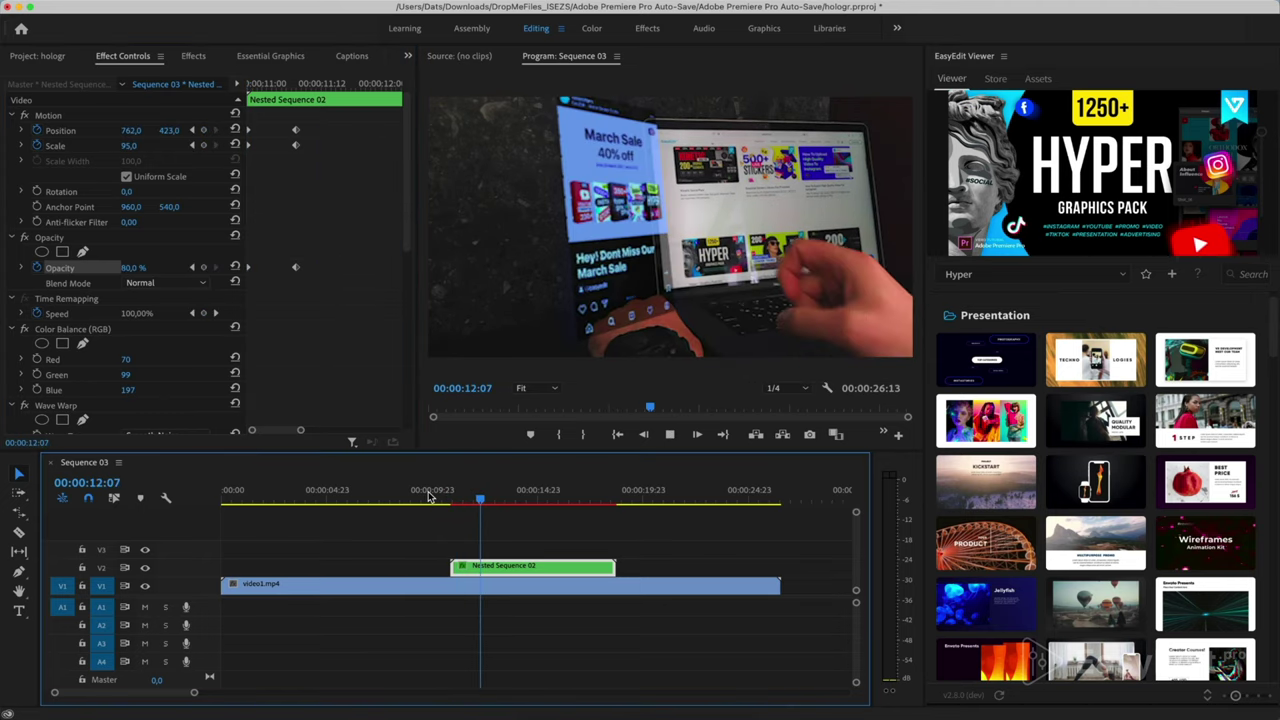
pyautogui.press('space')
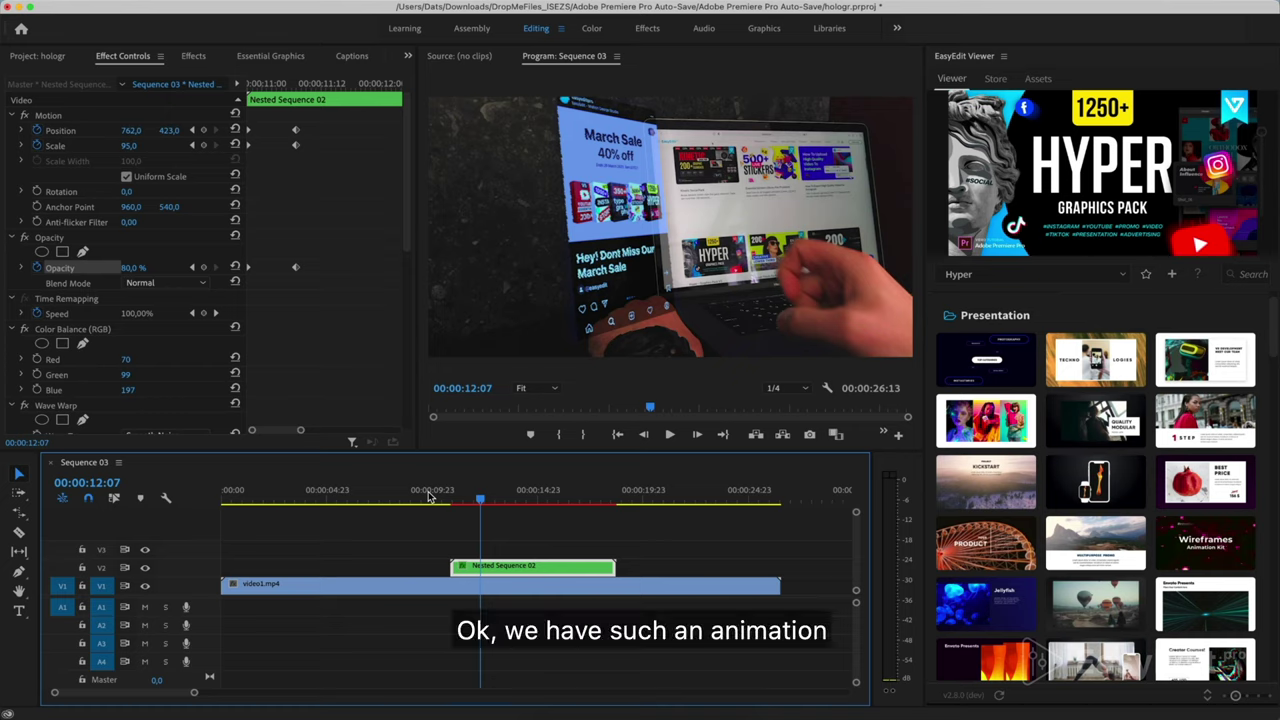
pyautogui.click(268, 123)
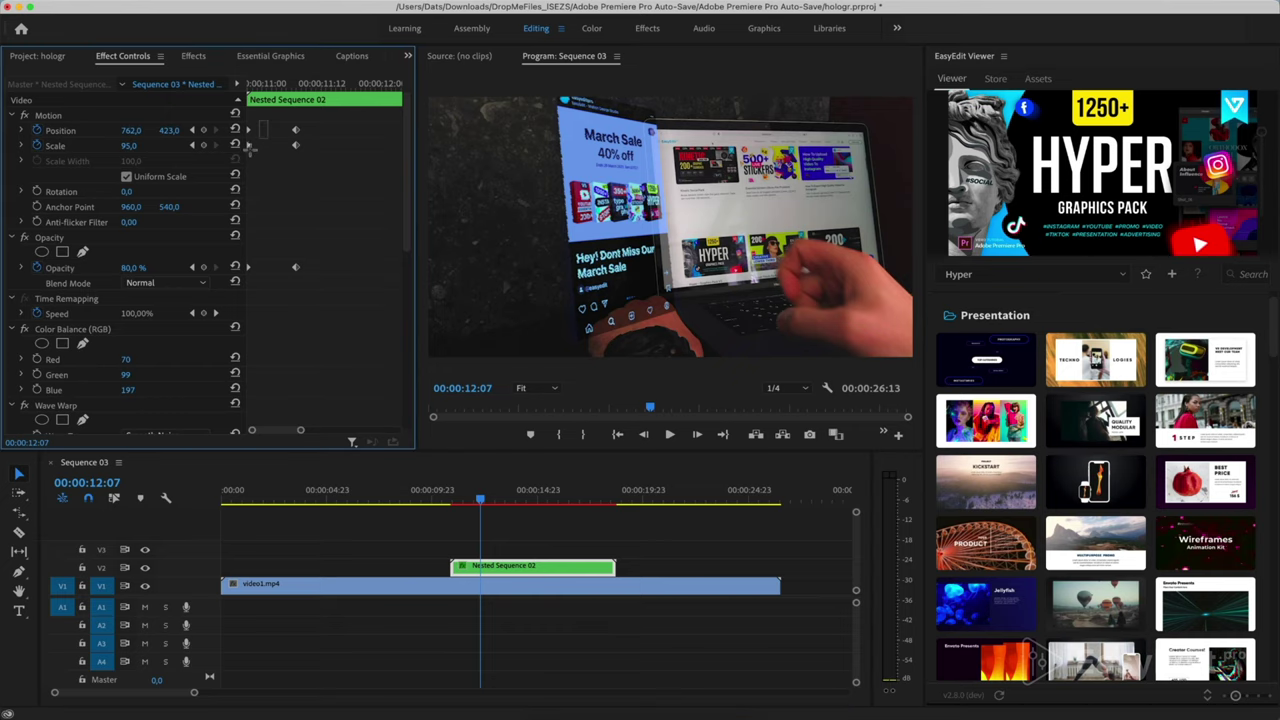
pyautogui.click(250, 149)
pyautogui.rightClick(249, 150)
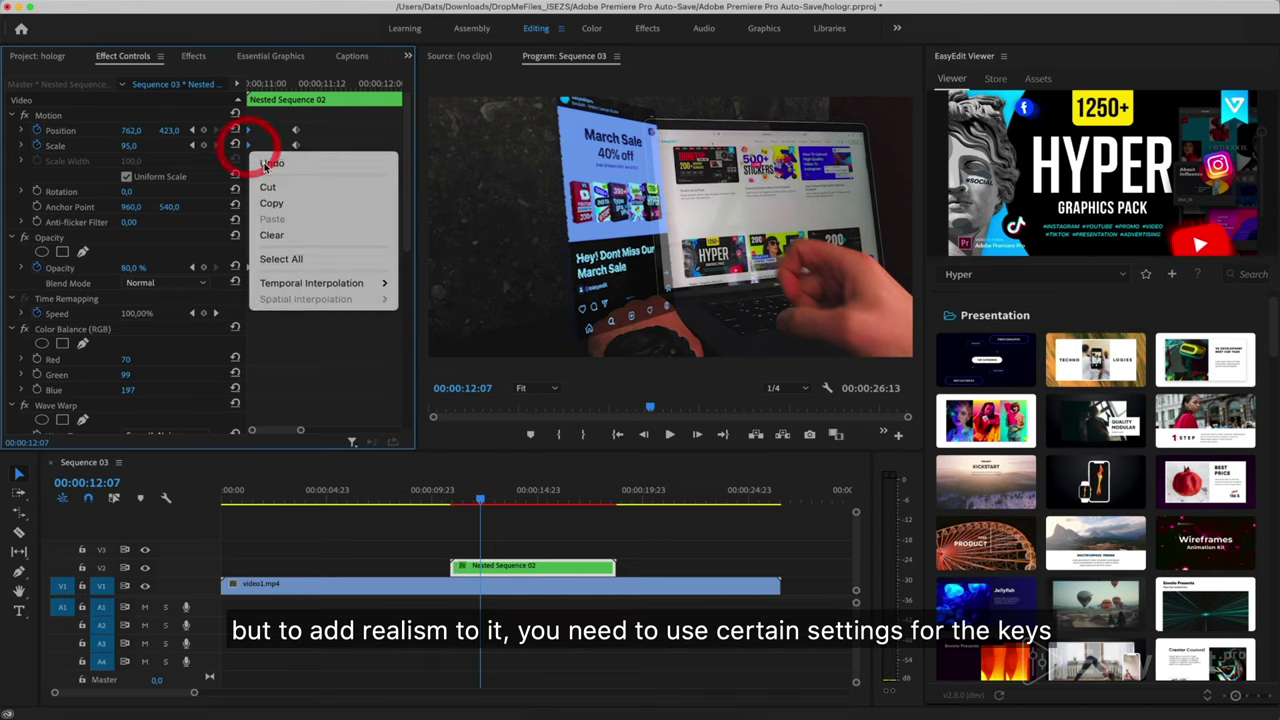
pyautogui.moveTo(350, 283)
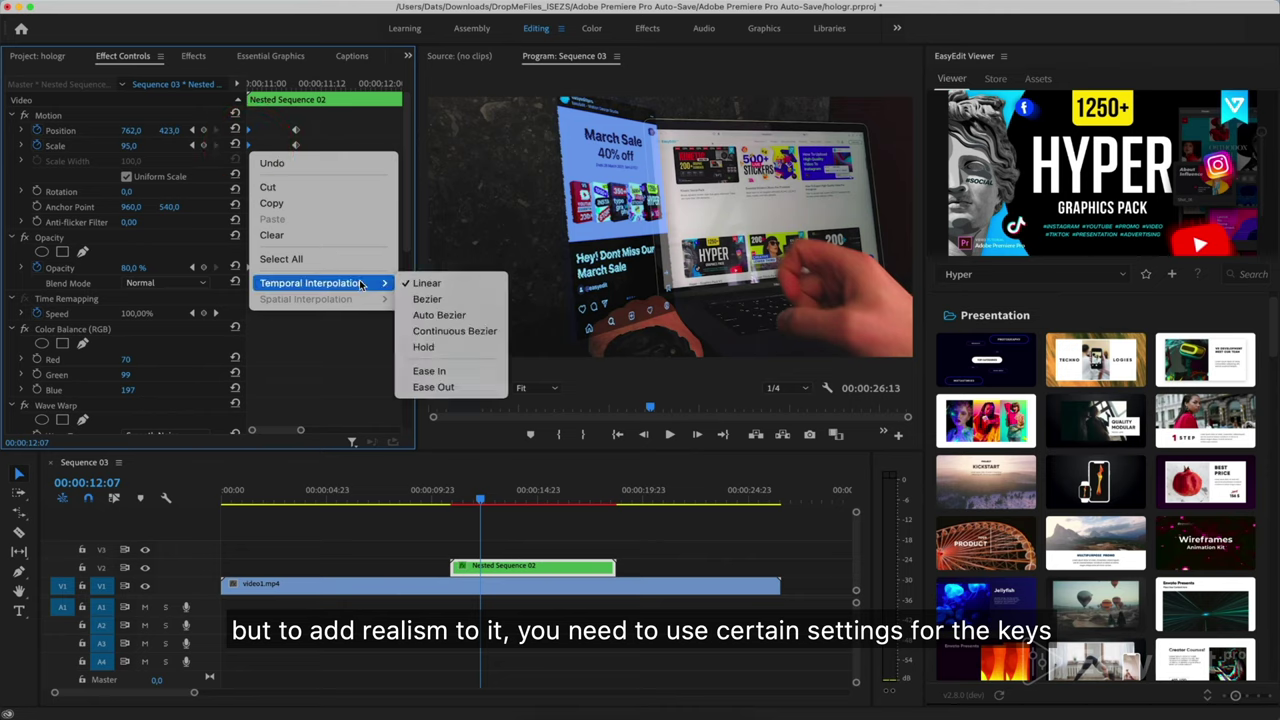
pyautogui.click(435, 387)
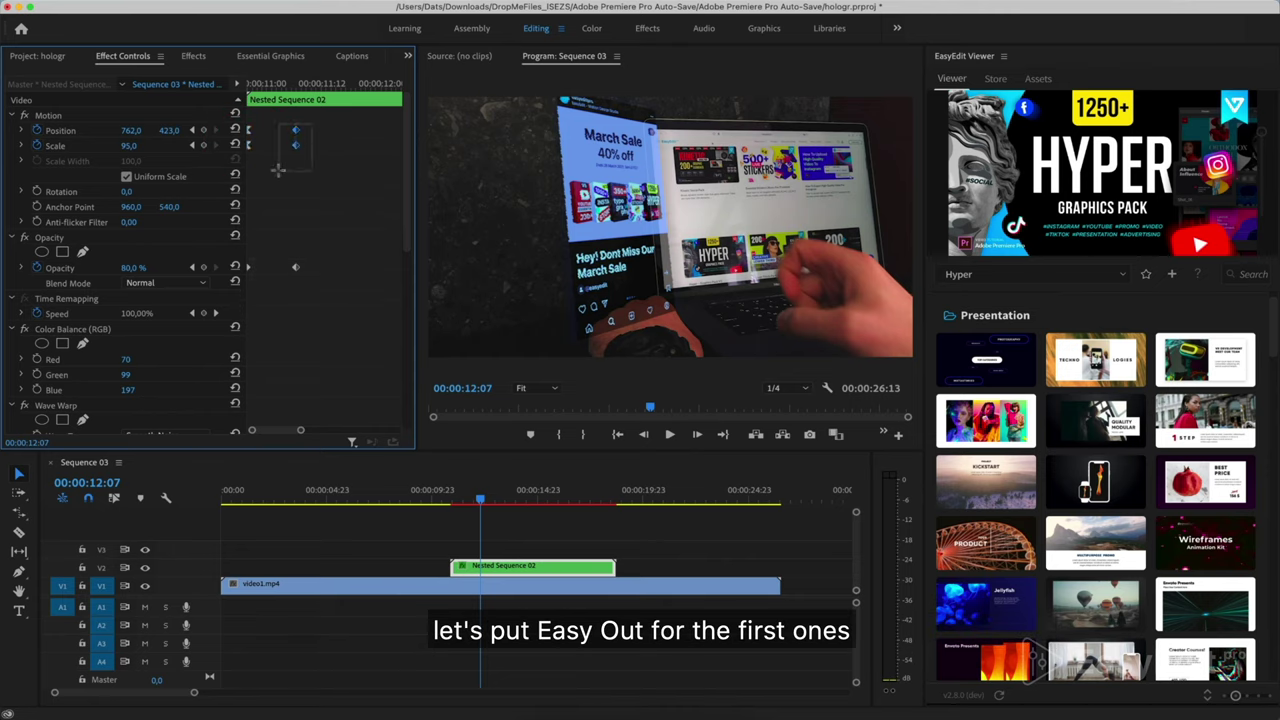
pyautogui.click(277, 165)
pyautogui.rightClick(297, 148)
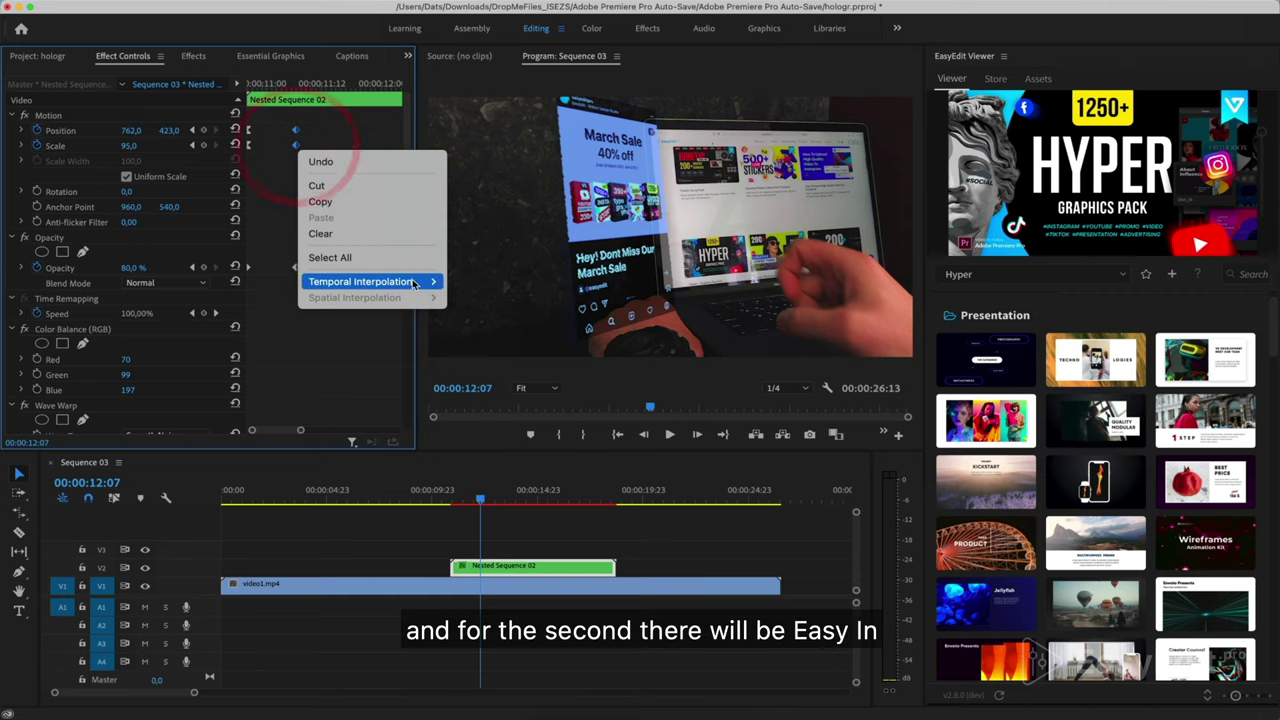
pyautogui.moveTo(413, 284)
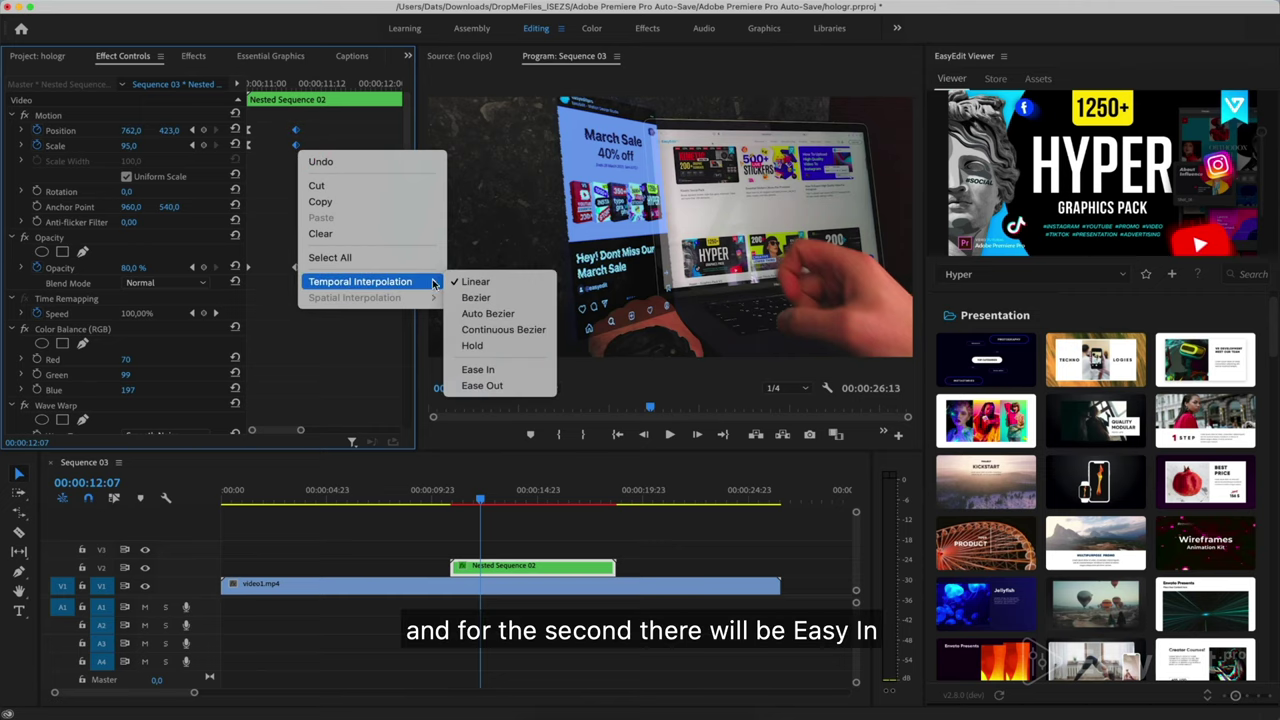
pyautogui.click(505, 370)
# Reveal the Position and Scale velocity graphs and sharpen the Scale acceleration curve
pyautogui.click(21, 131)
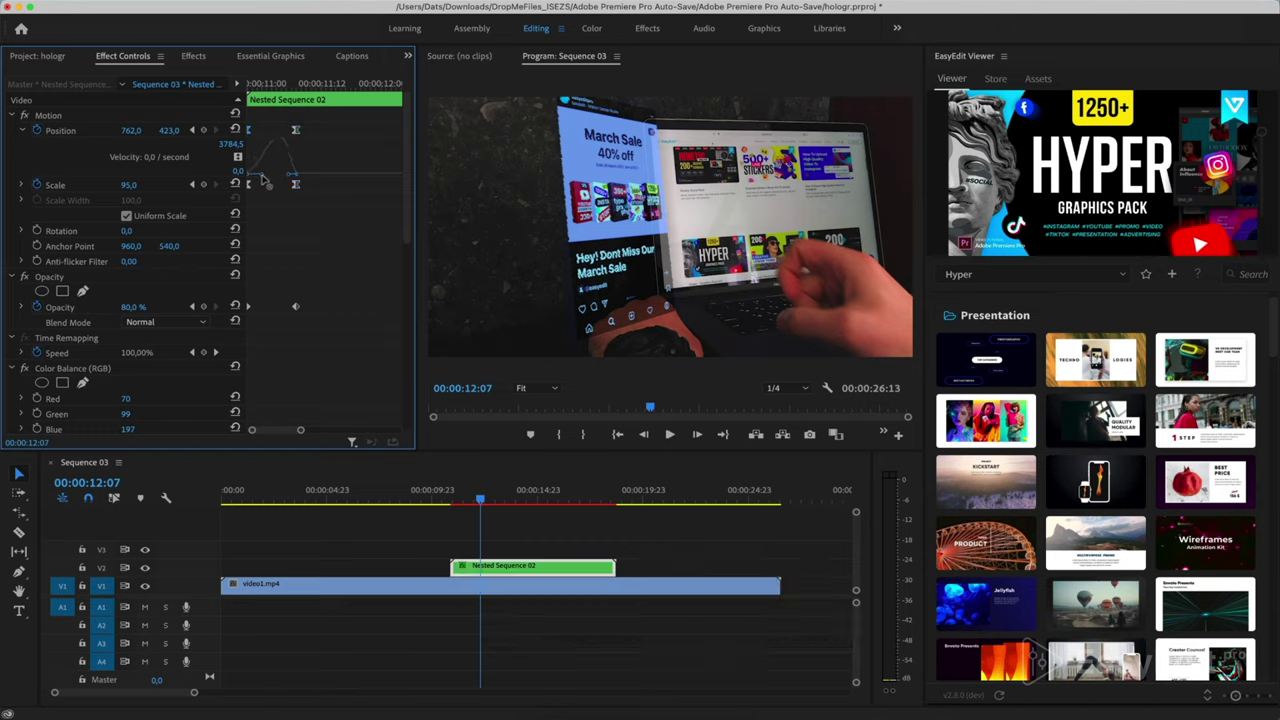
pyautogui.click(21, 185)
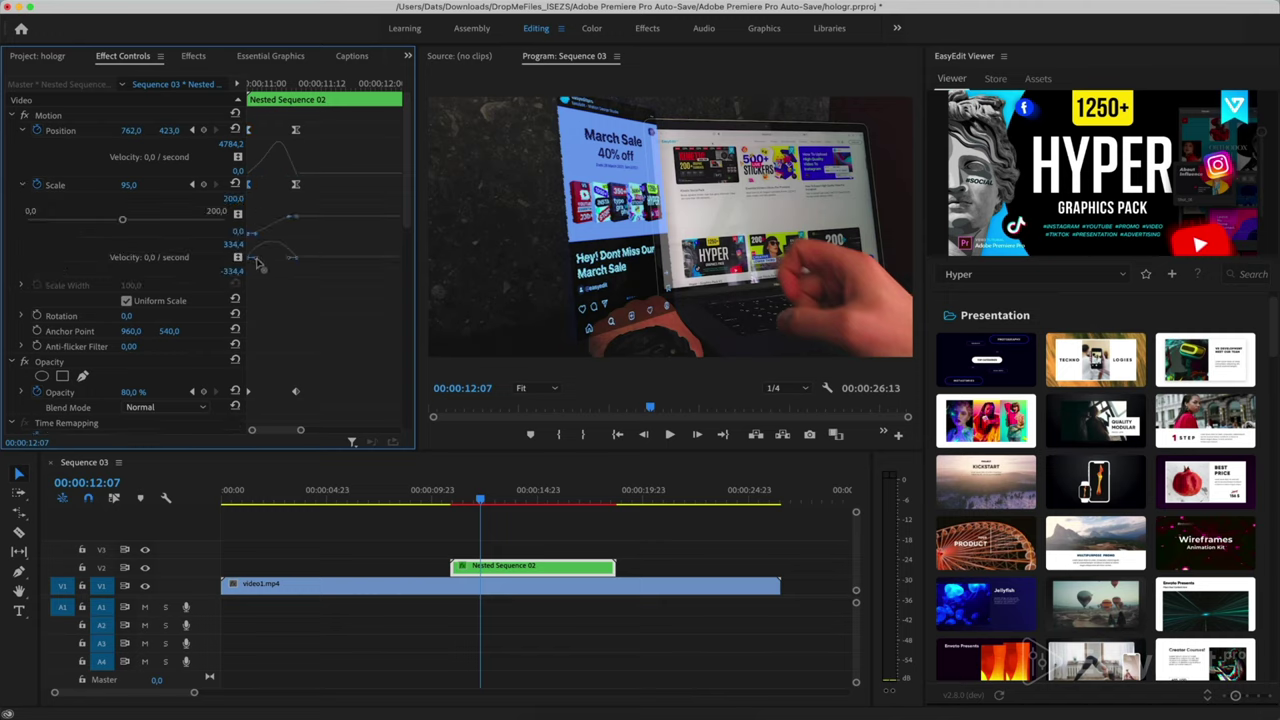
pyautogui.moveTo(266, 260); pyautogui.dragTo(268, 255)
# Ease out the first Opacity keyframe, ease in the second, and tweak its velocity curve
pyautogui.rightClick(248, 392)
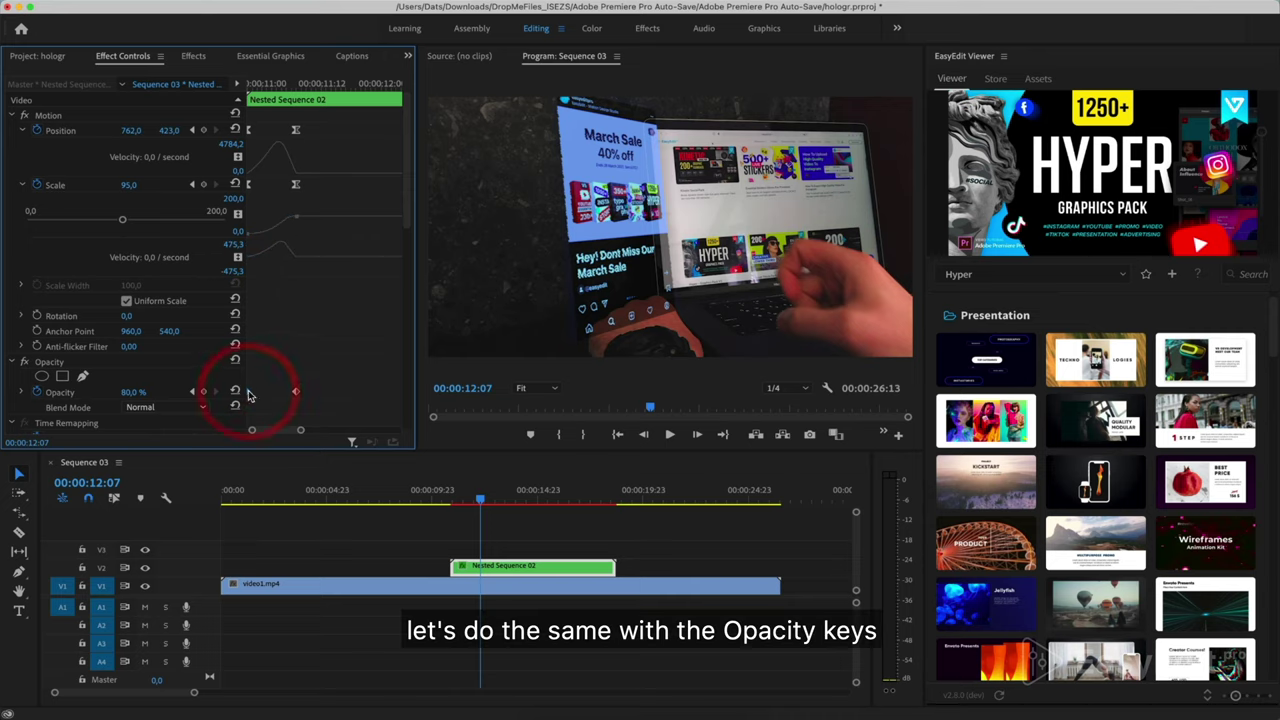
pyautogui.click(300, 630)
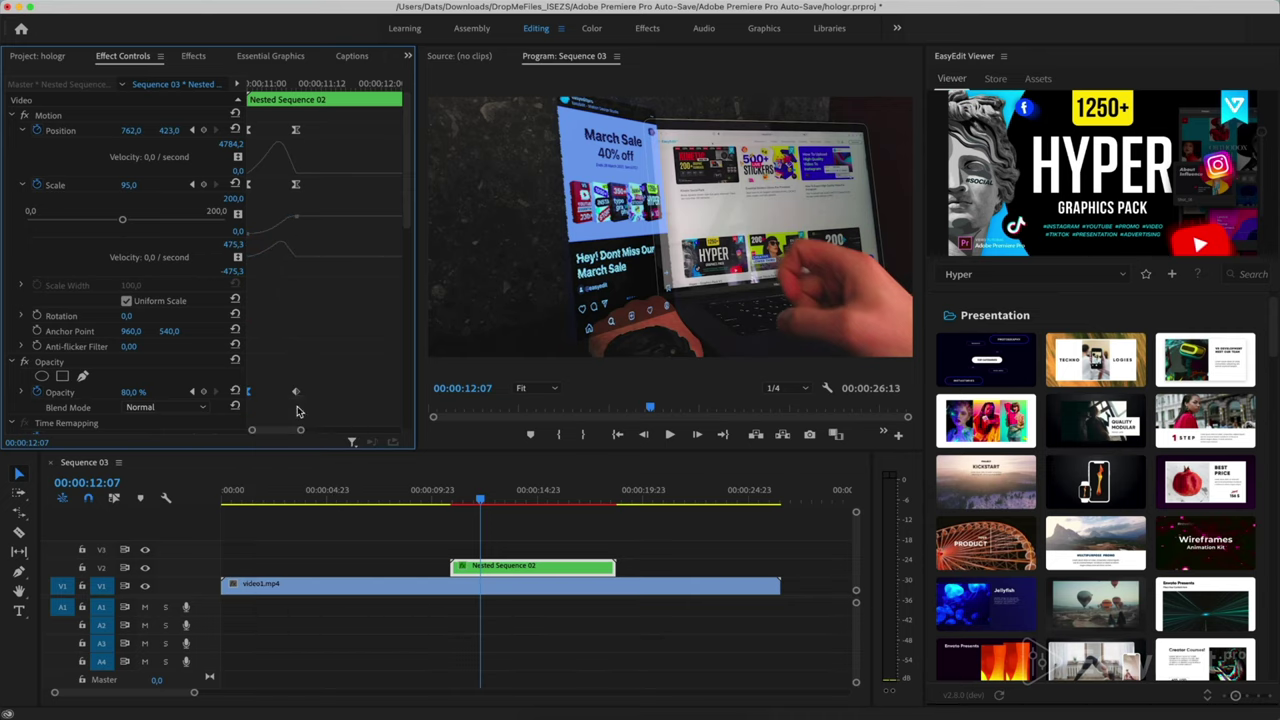
pyautogui.rightClick(297, 393)
pyautogui.click(371, 609)
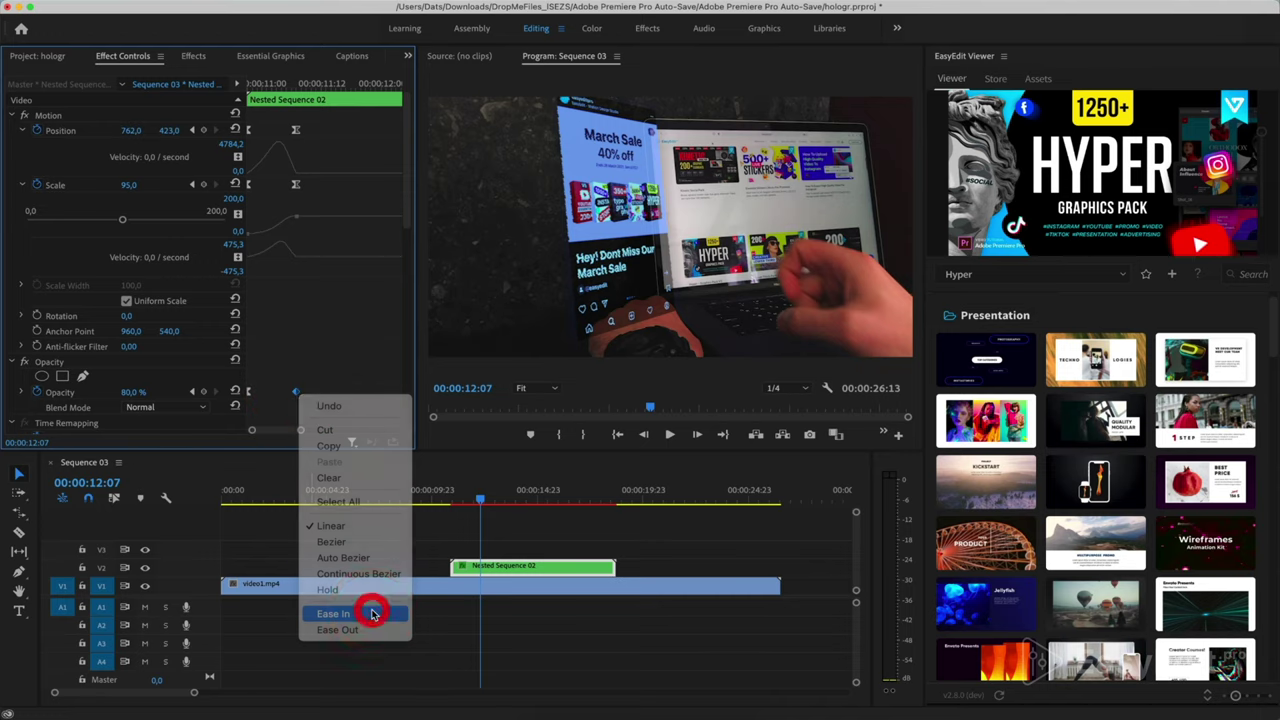
pyautogui.click(20, 394)
pyautogui.scroll(-2, 300, 395)
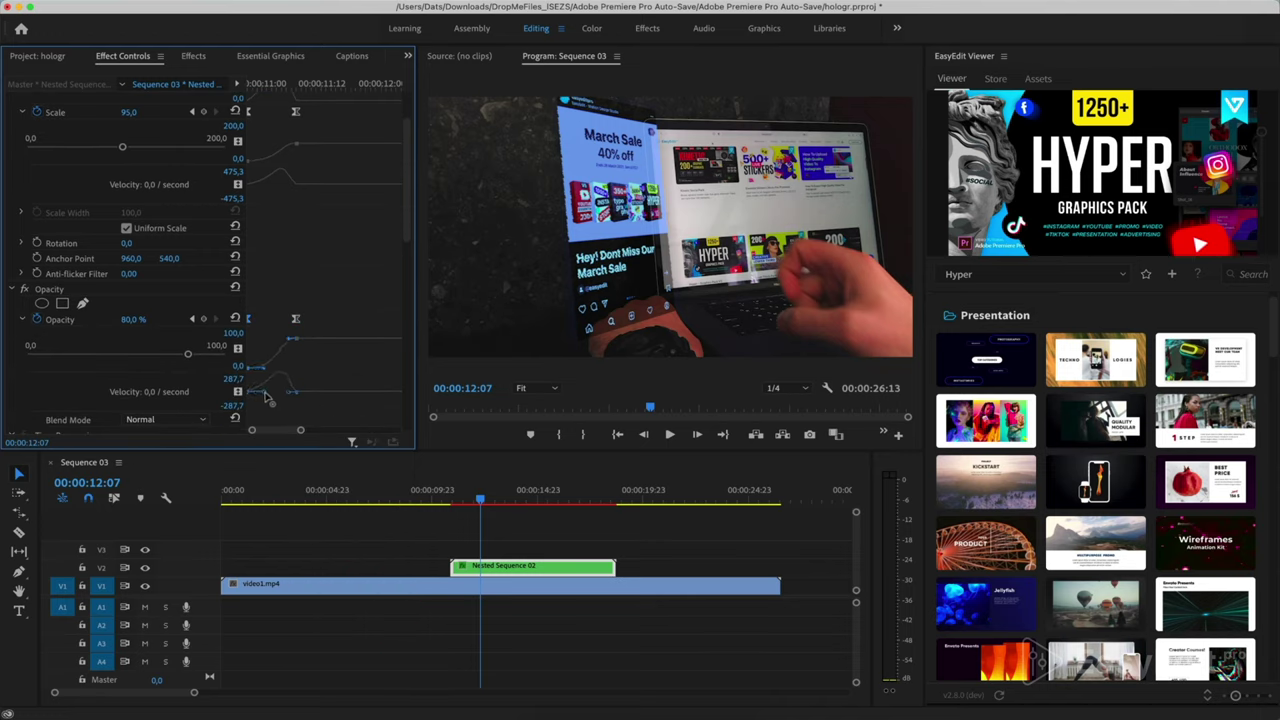
pyautogui.click(266, 396)
pyautogui.click(444, 500)
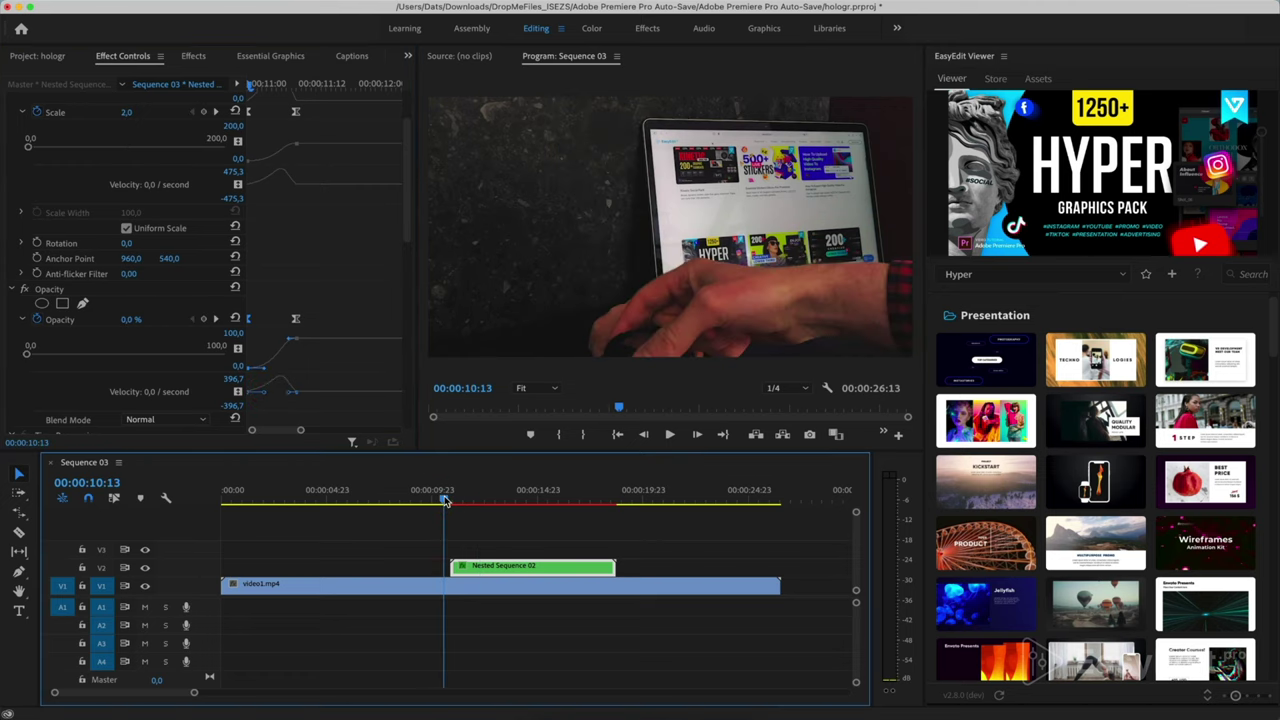
# Play the eased pop-in and step the playhead frame by frame to 00:00:17:20
pyautogui.press('space')
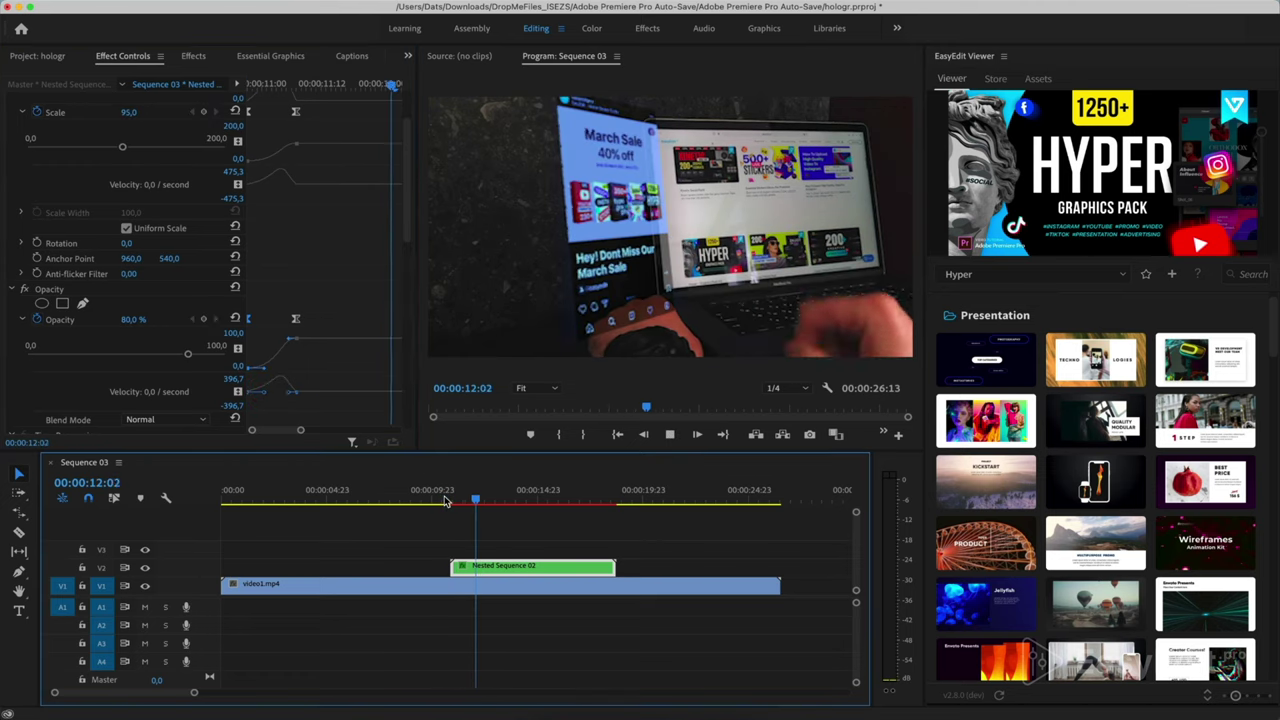
pyautogui.press('space')
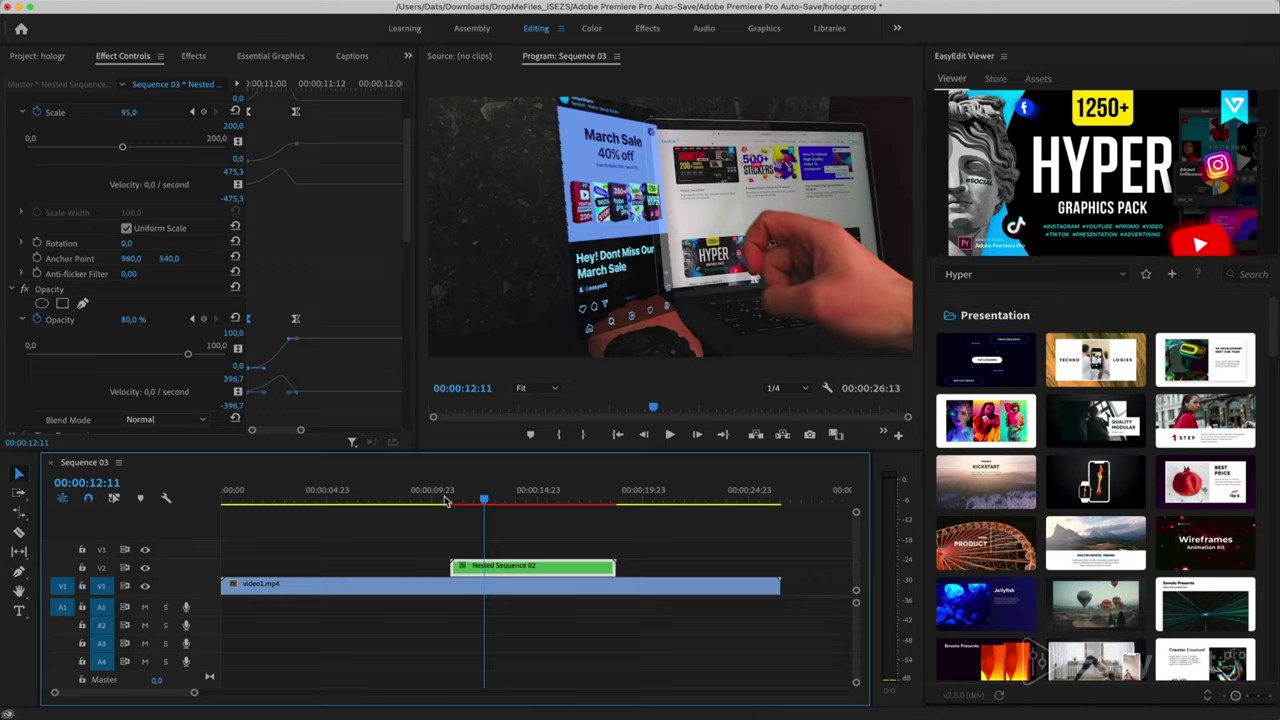
pyautogui.press('space')
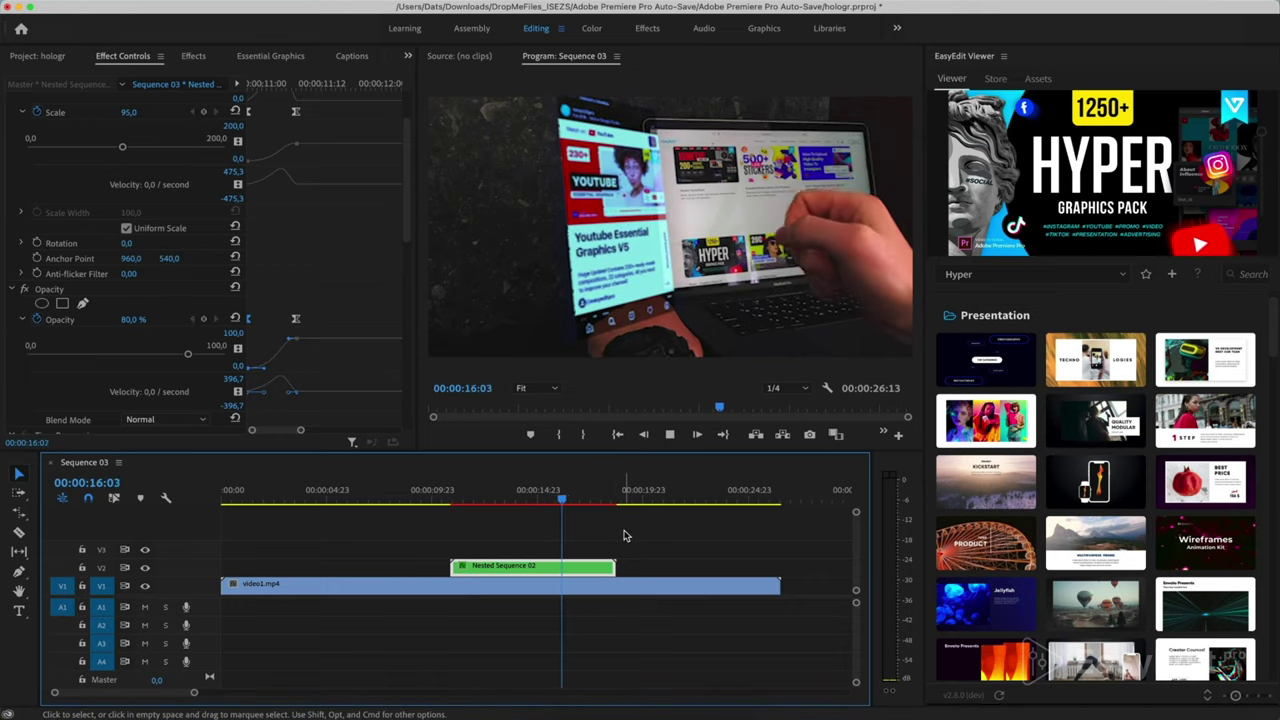
pyautogui.press('space')
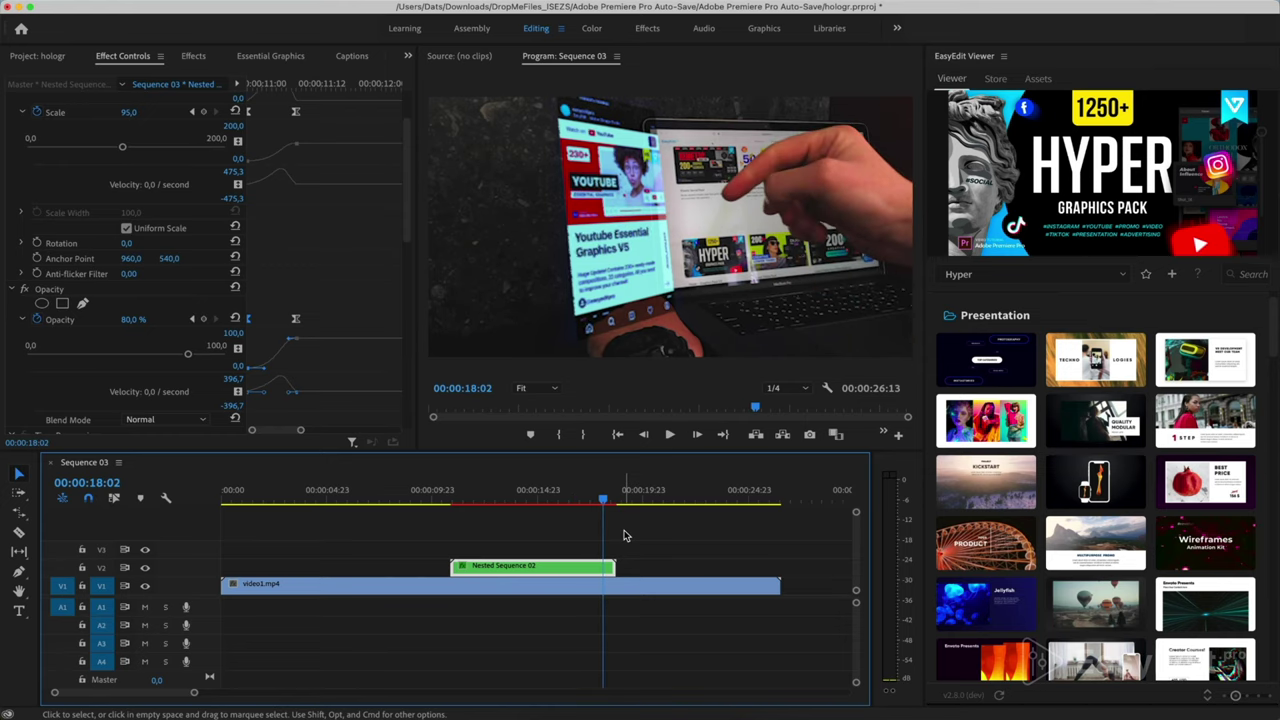
pyautogui.press('Left')
pyautogui.press('Left')
pyautogui.press('Left')
pyautogui.press('Left')
pyautogui.press('Left')
pyautogui.press('Left')
pyautogui.press('Left')
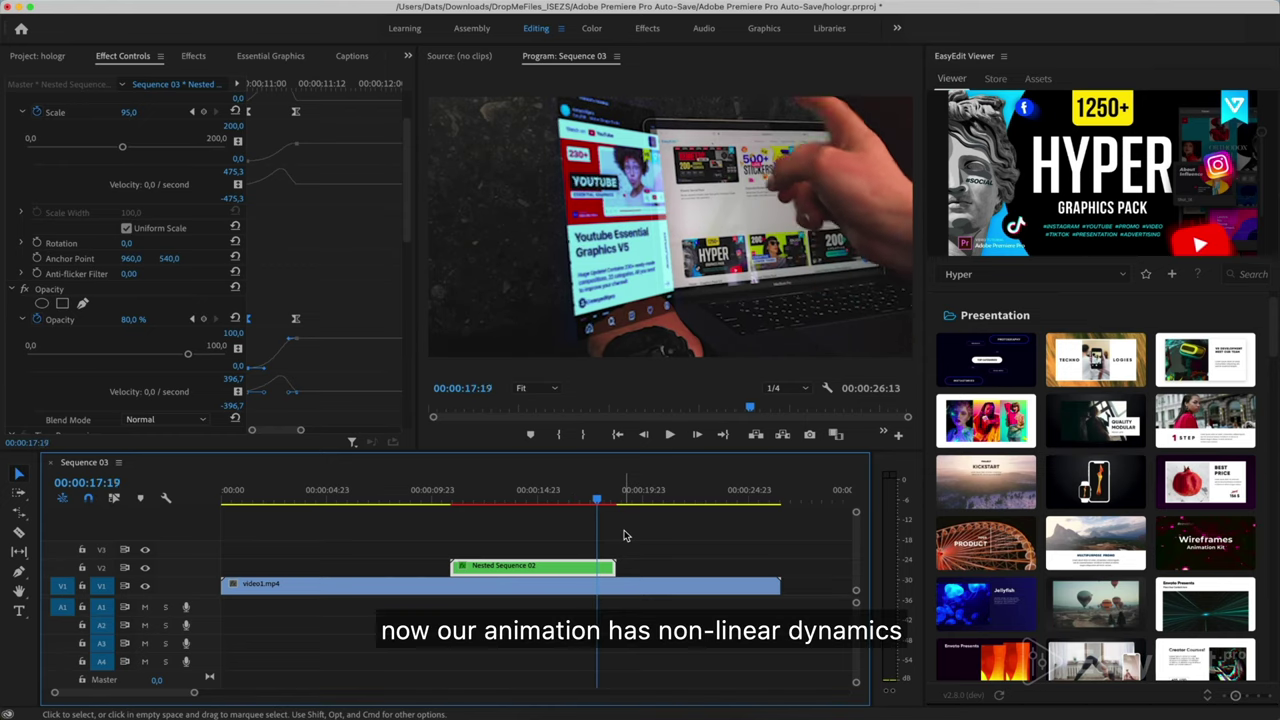
pyautogui.press('Right')
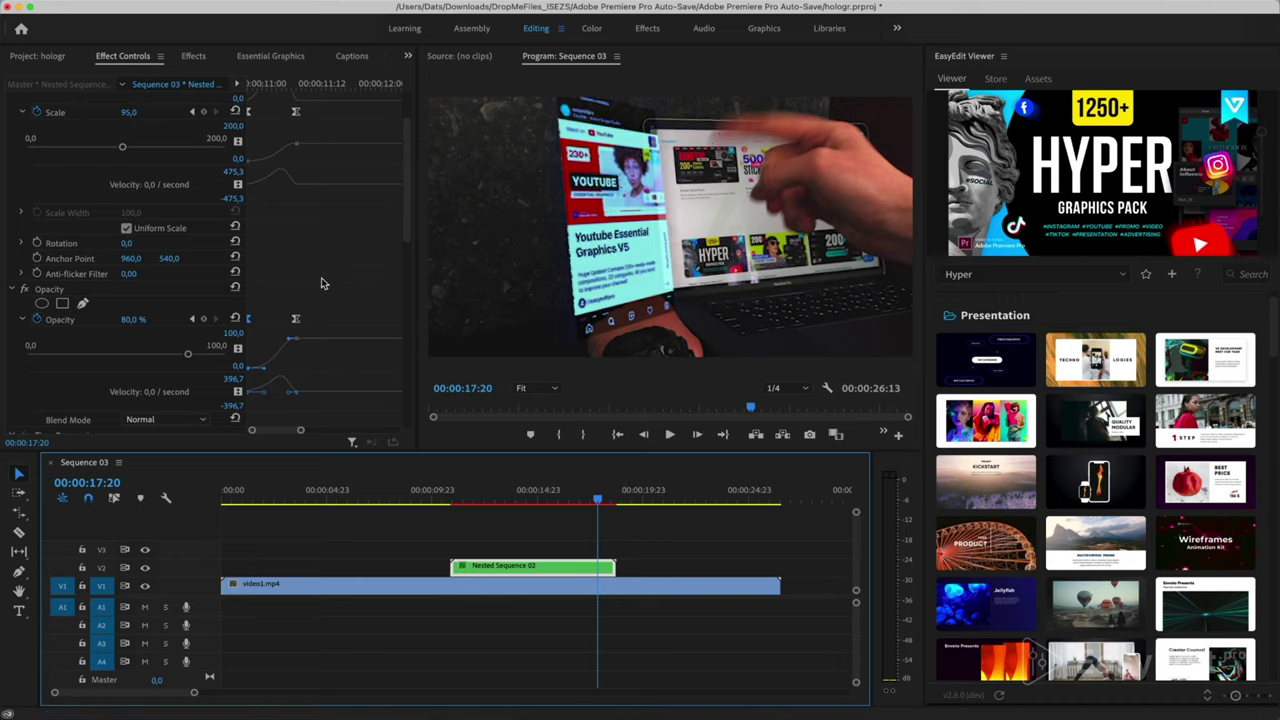
pyautogui.scroll(-5, 321, 278)
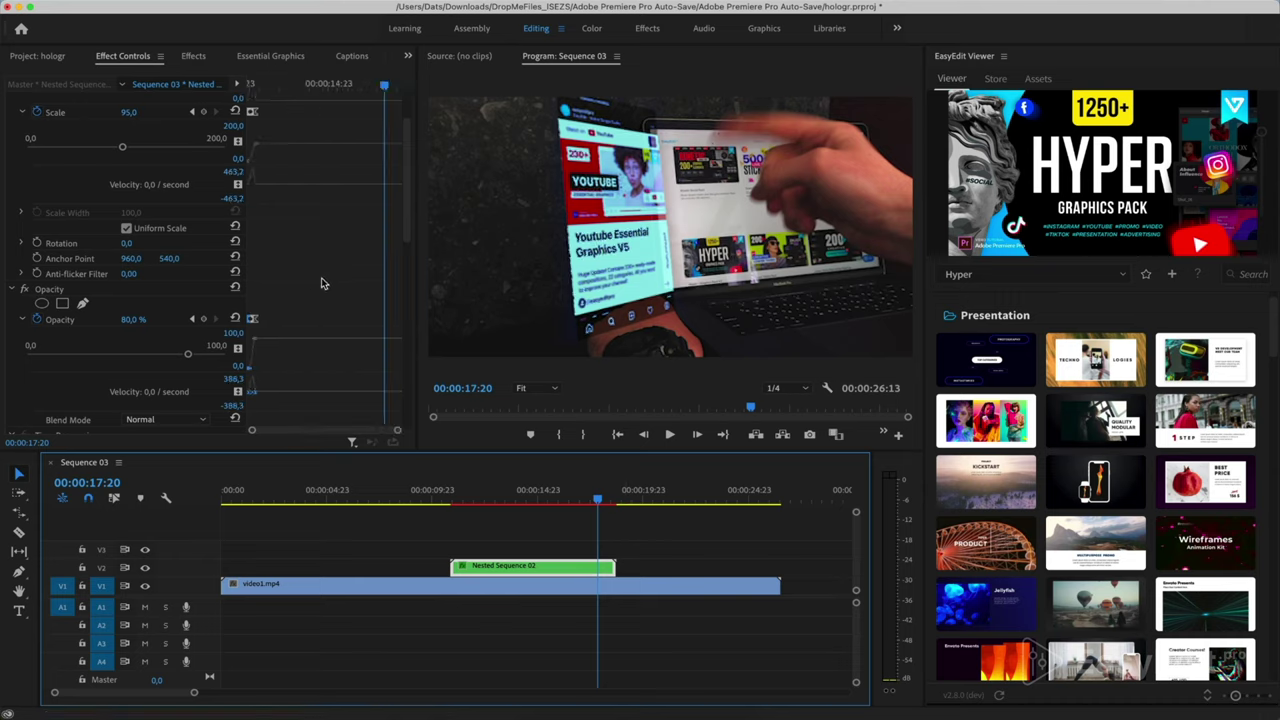
# Hide the Position, Scale and Opacity velocity graphs in Effect Controls
pyautogui.click(24, 112)
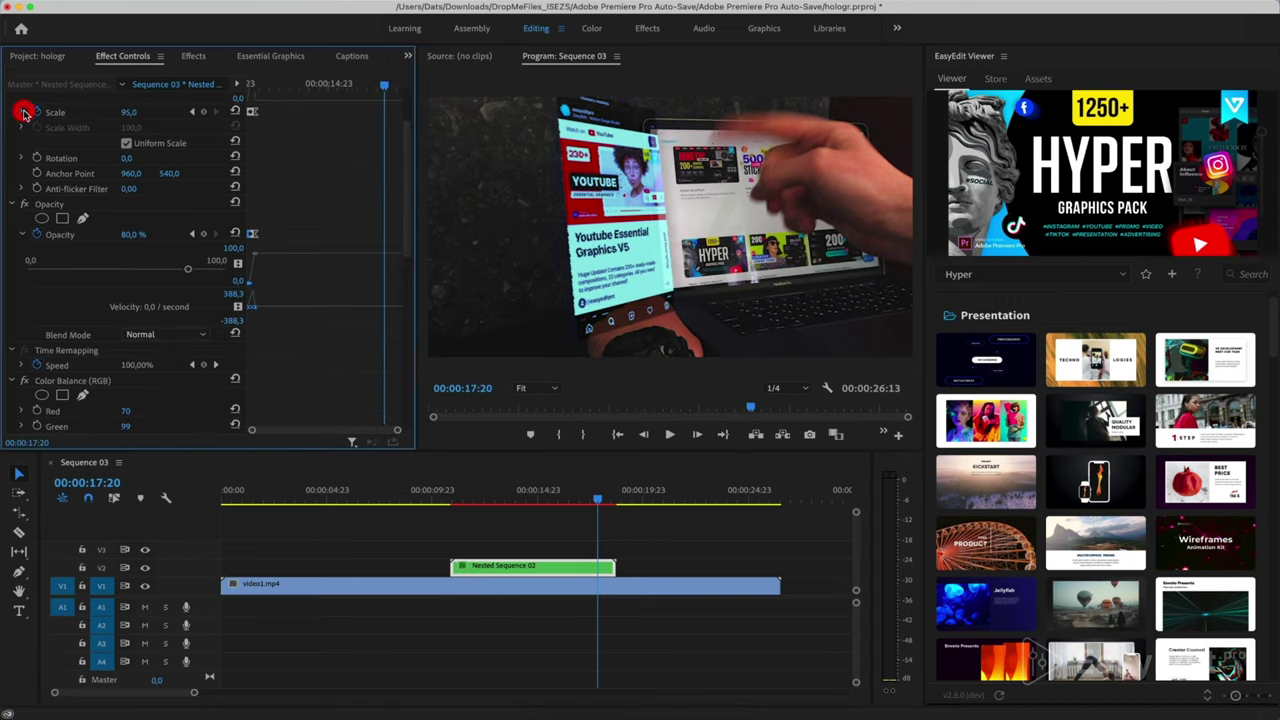
pyautogui.click(12, 205)
pyautogui.click(12, 205)
pyautogui.click(22, 235)
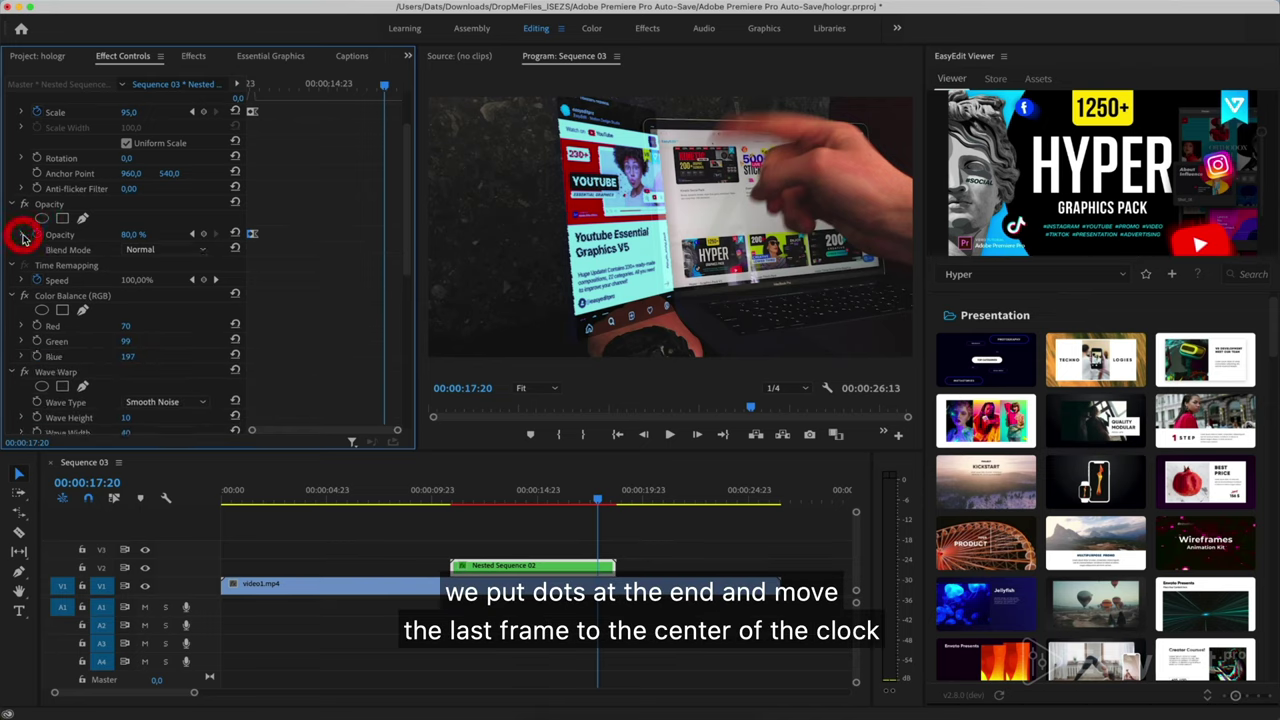
pyautogui.scroll(3, 310, 157)
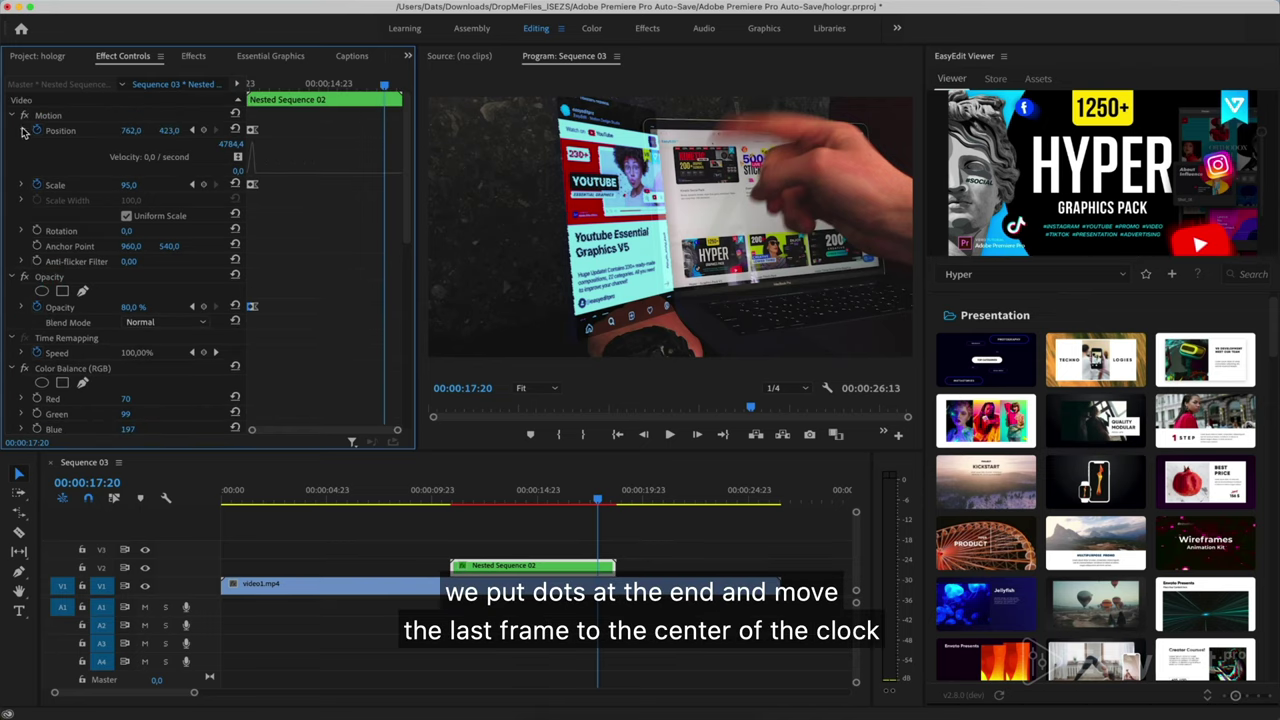
pyautogui.click(23, 131)
# Add Position, Scale and Opacity keyframes at 00:00:17:20 and again at 00:00:18:06
pyautogui.click(204, 130)
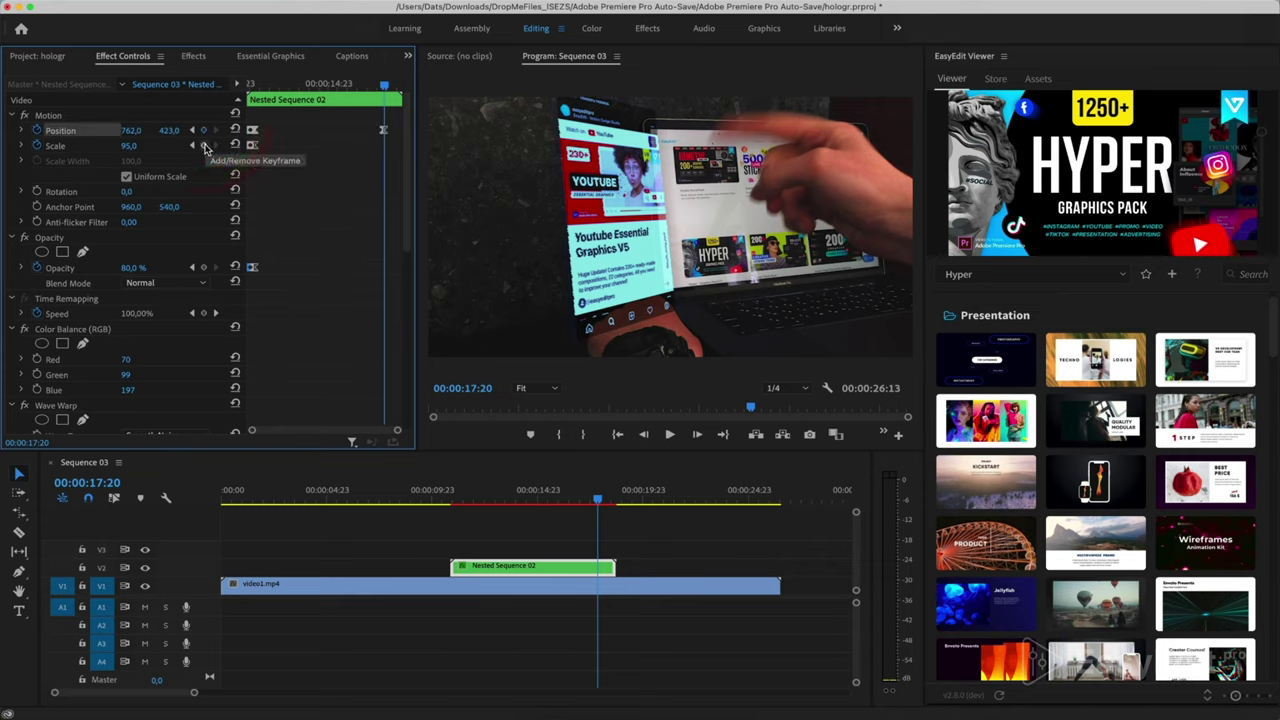
pyautogui.click(204, 145)
pyautogui.click(204, 268)
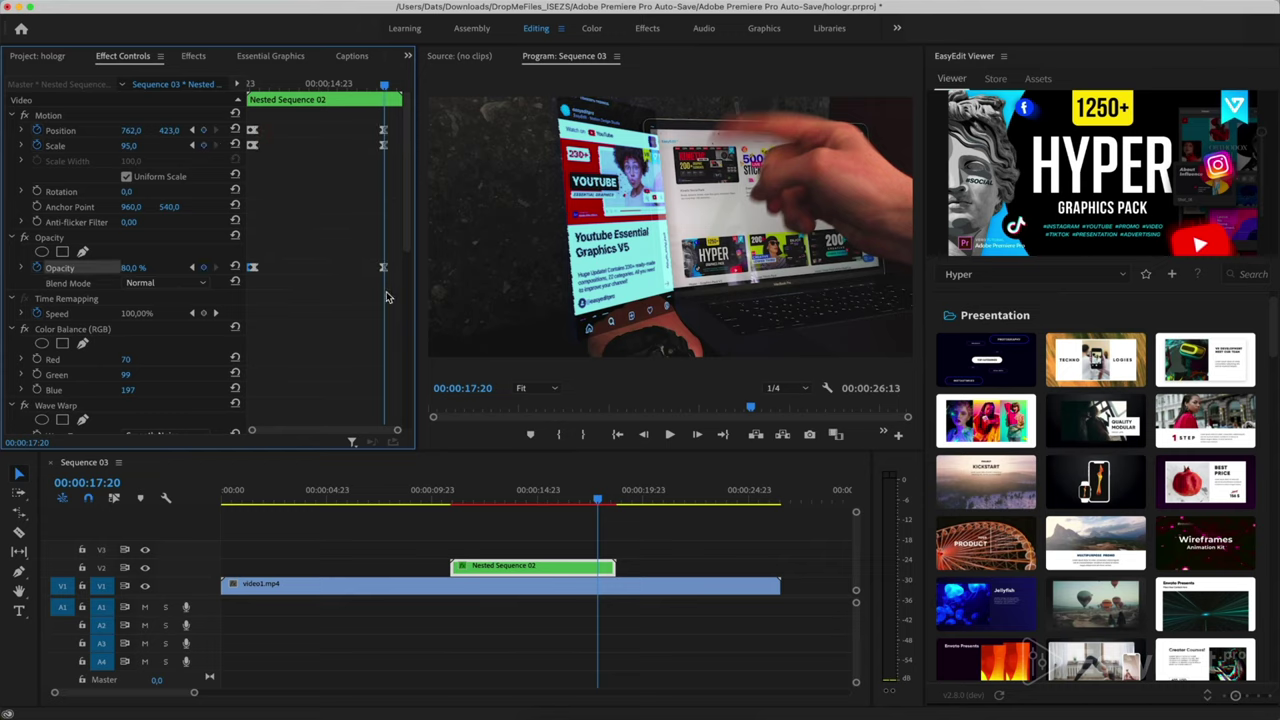
pyautogui.press('Right')
pyautogui.press('Right')
pyautogui.press('Right')
pyautogui.press('Right')
pyautogui.press('Right')
pyautogui.press('Right')
pyautogui.press('Right')
pyautogui.press('Right')
pyautogui.press('Right')
pyautogui.press('Right')
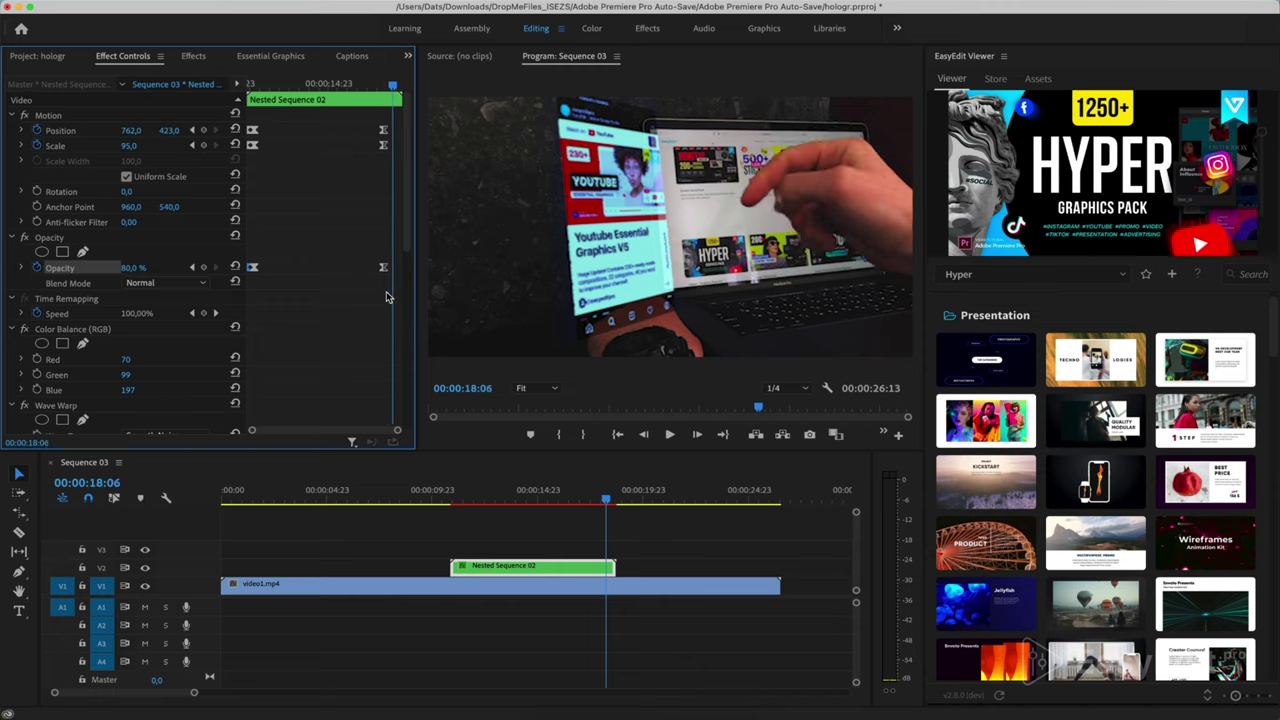
pyautogui.click(204, 130)
pyautogui.click(204, 145)
pyautogui.click(204, 268)
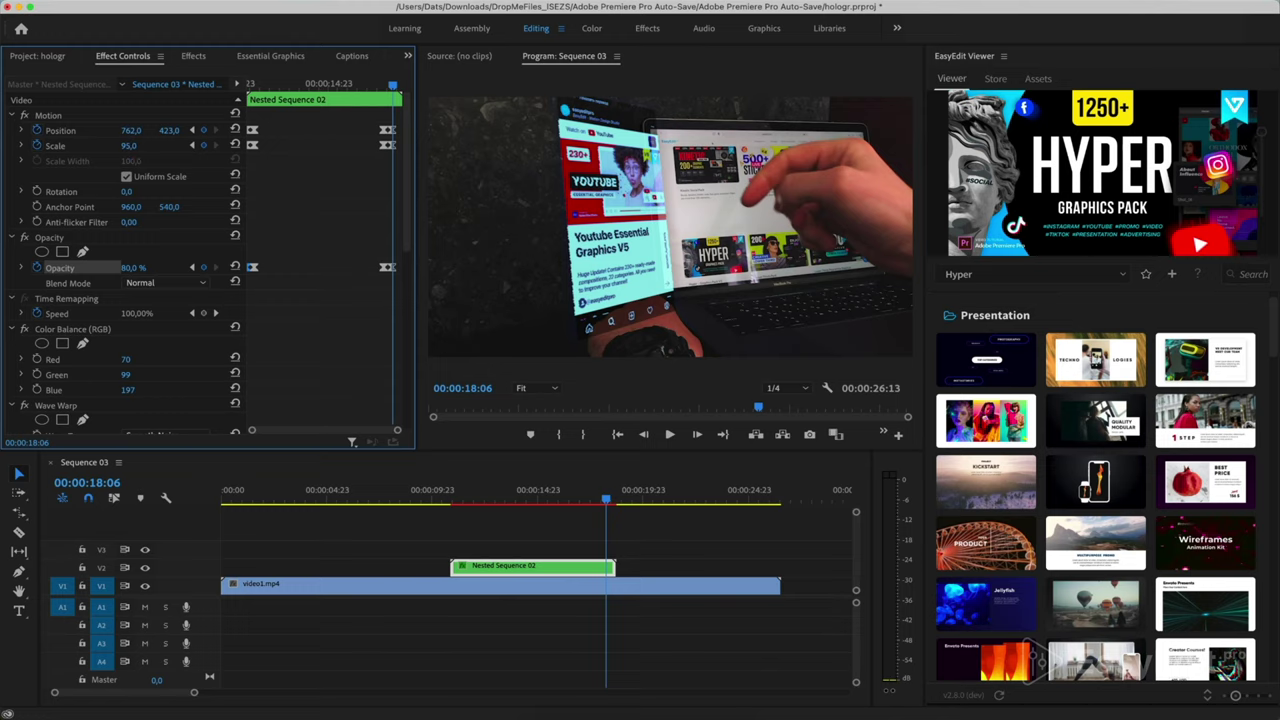
# Shrink the hologram to Scale 2 at 00:00:18:06 and recheck the keyframes
pyautogui.moveTo(128, 145); pyautogui.dragTo(100, 145)
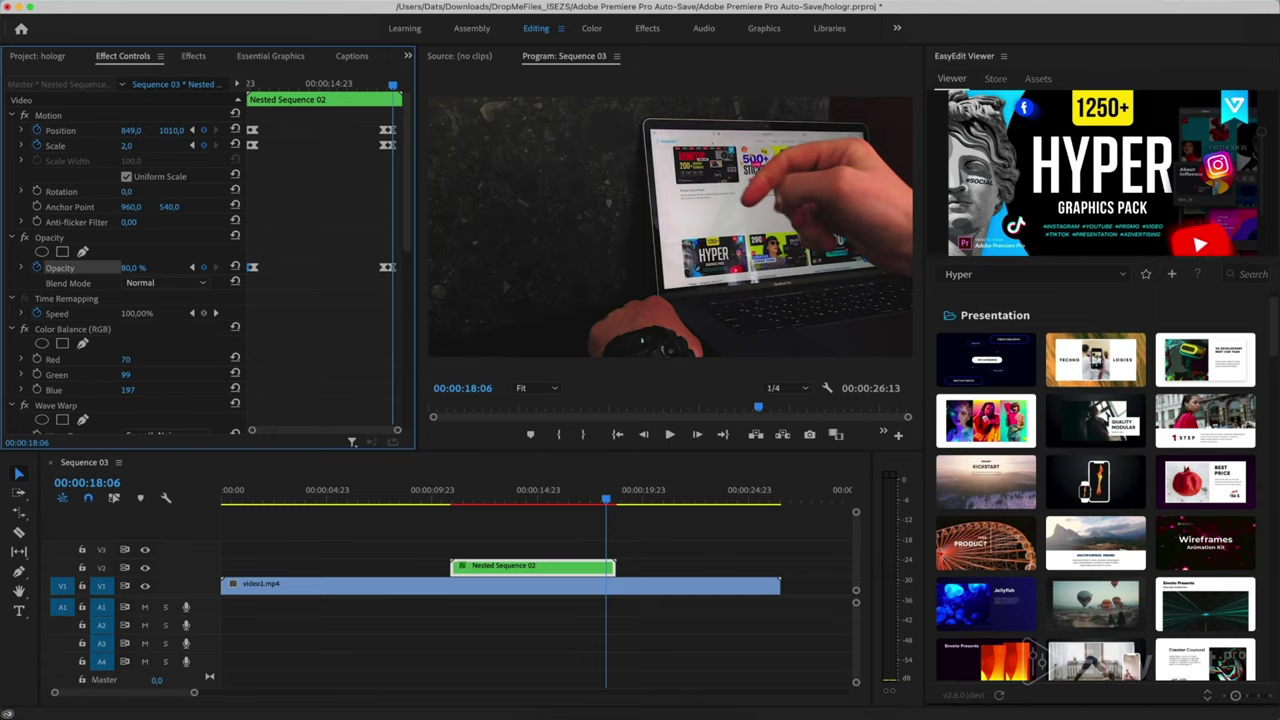
pyautogui.click(316, 88)
pyautogui.click(192, 130)
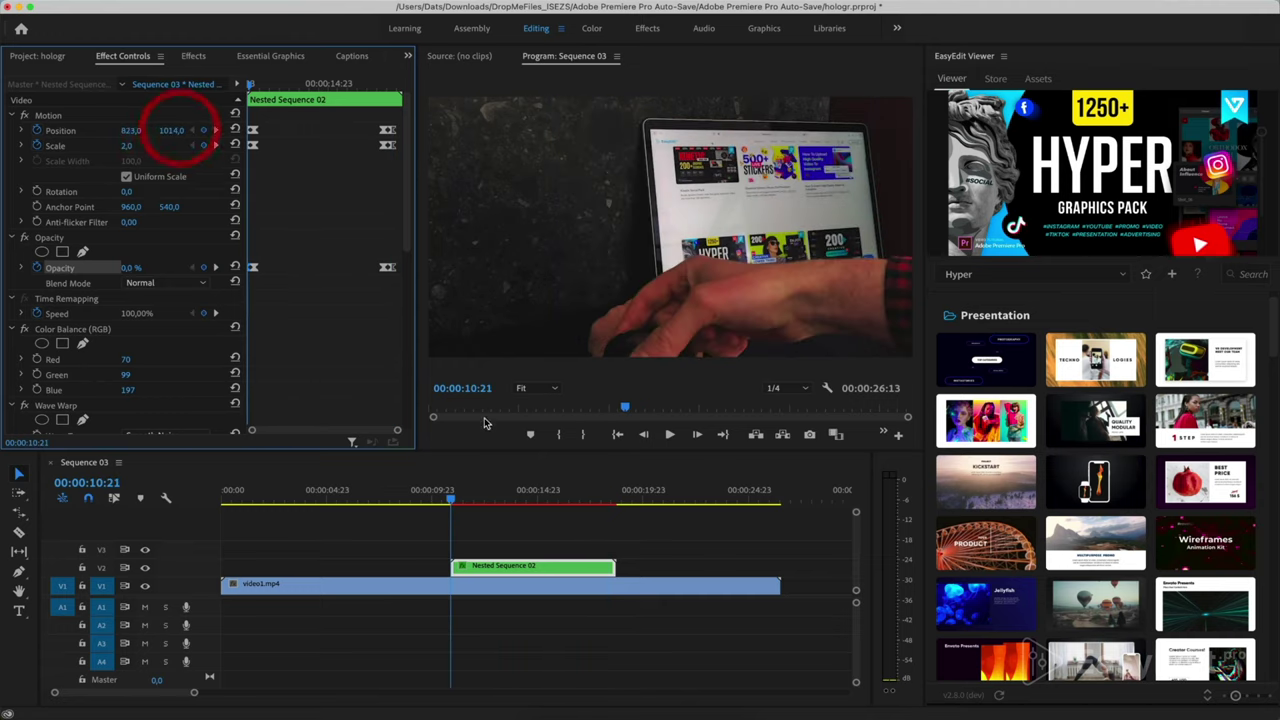
pyautogui.click(424, 496)
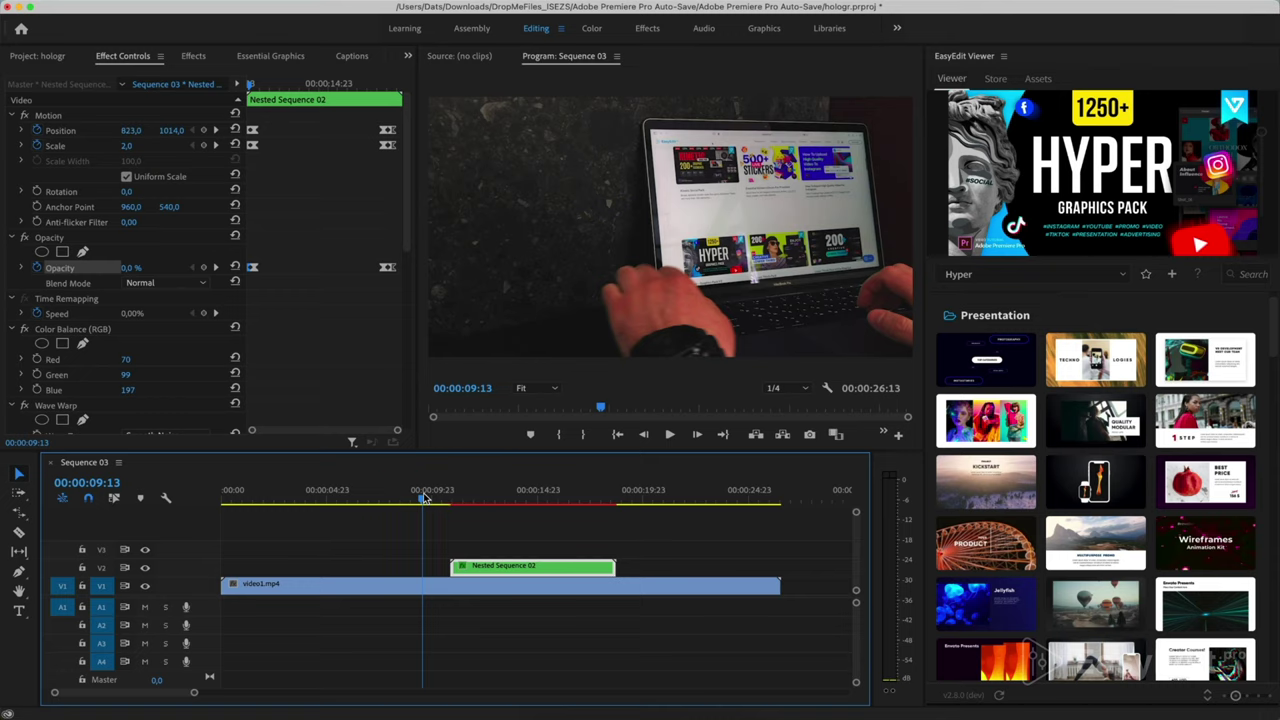
# Play the full hologram pop-in and shrink-out, then render Sequence 03's previews
pyautogui.press('space')
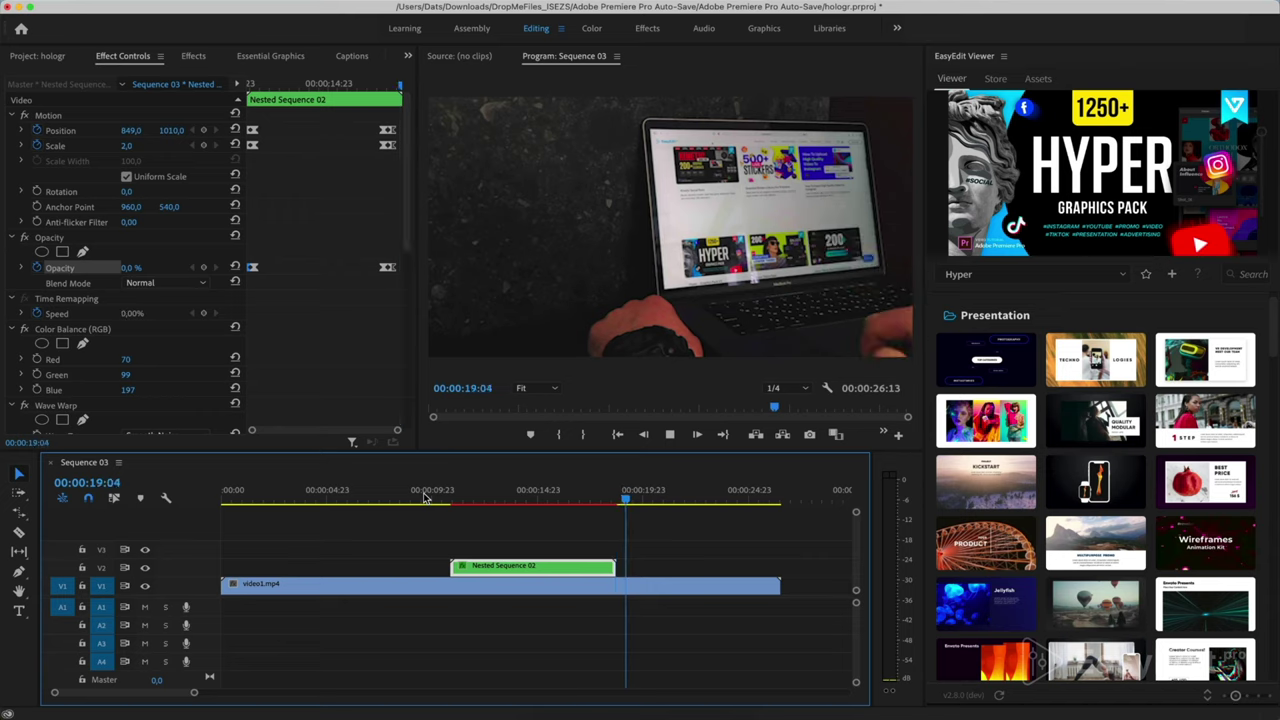
pyautogui.press('space')
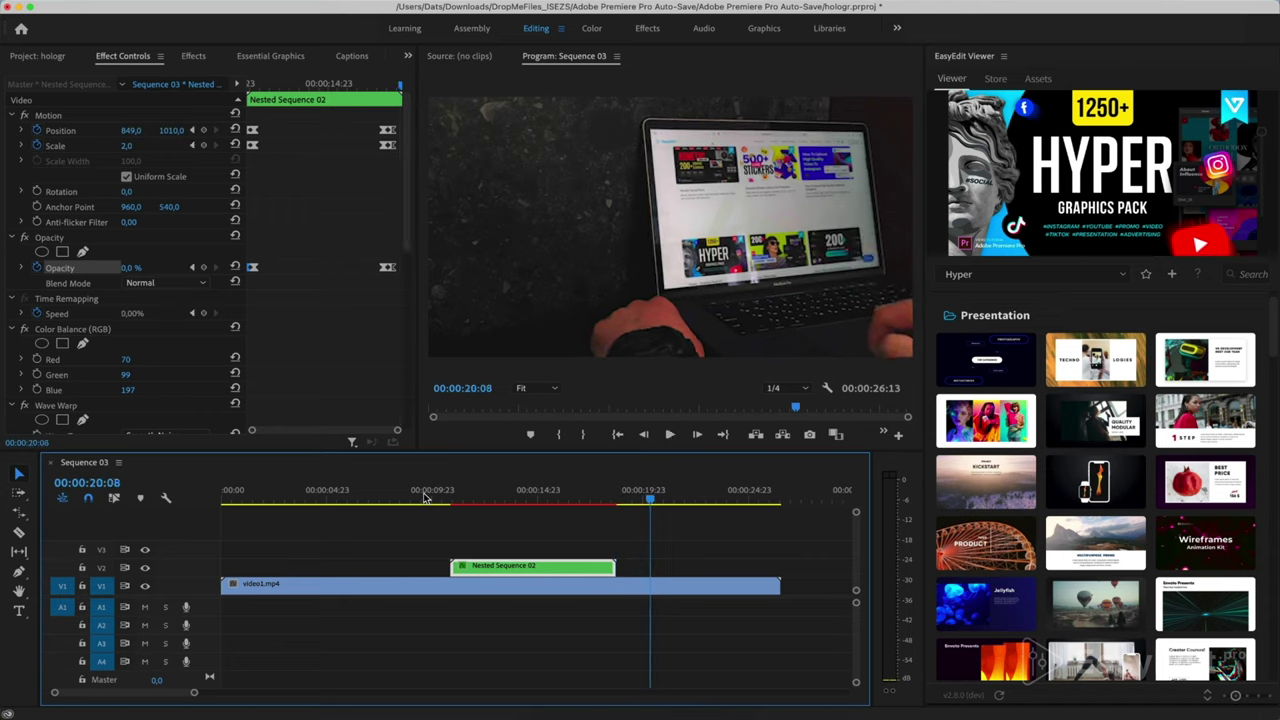
pyautogui.press('Return')
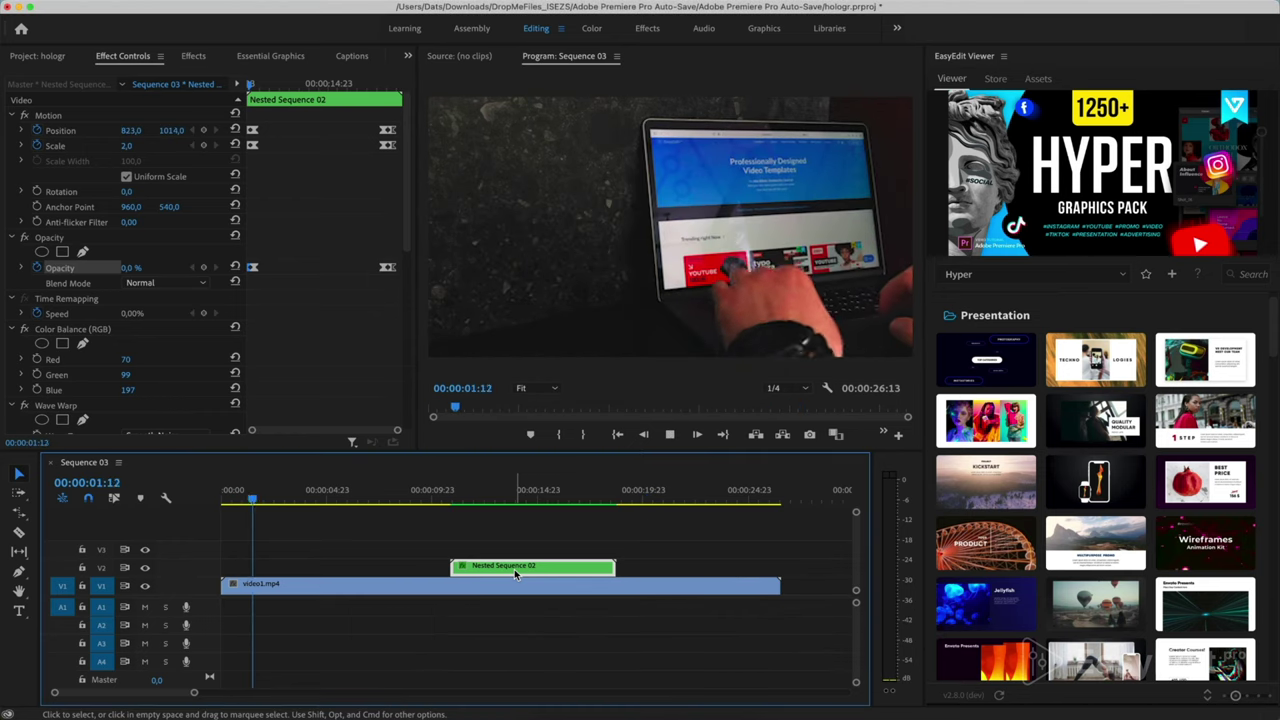
# Open the Sound Fx > Pop Ups collection in the EasyEdit library
pyautogui.click(445, 503)
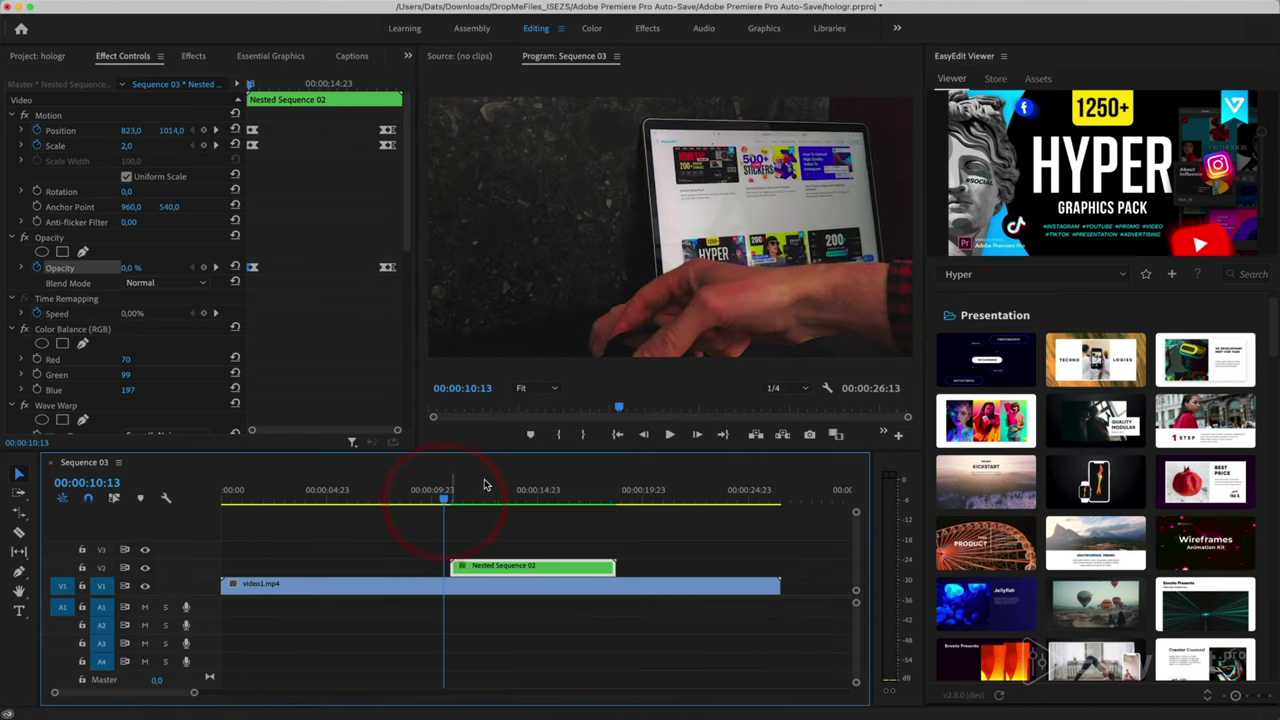
pyautogui.scroll(-5, 1067, 322)
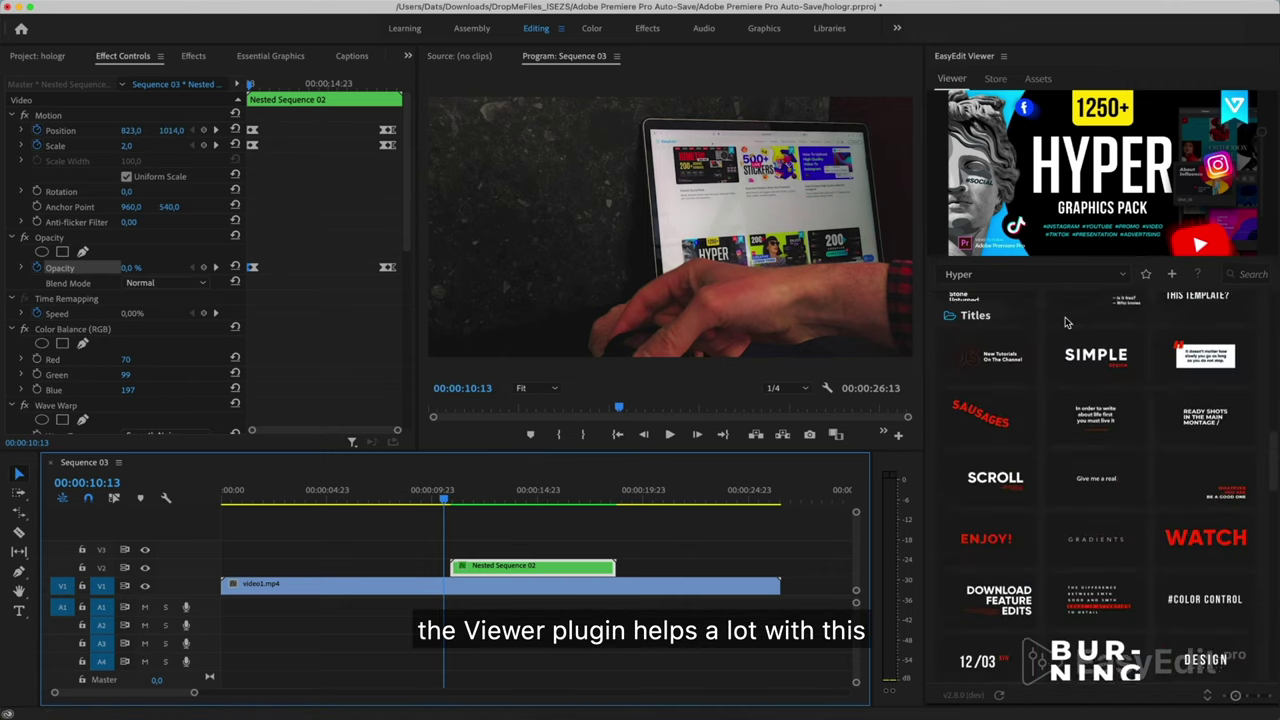
pyautogui.scroll(-10, 1067, 322)
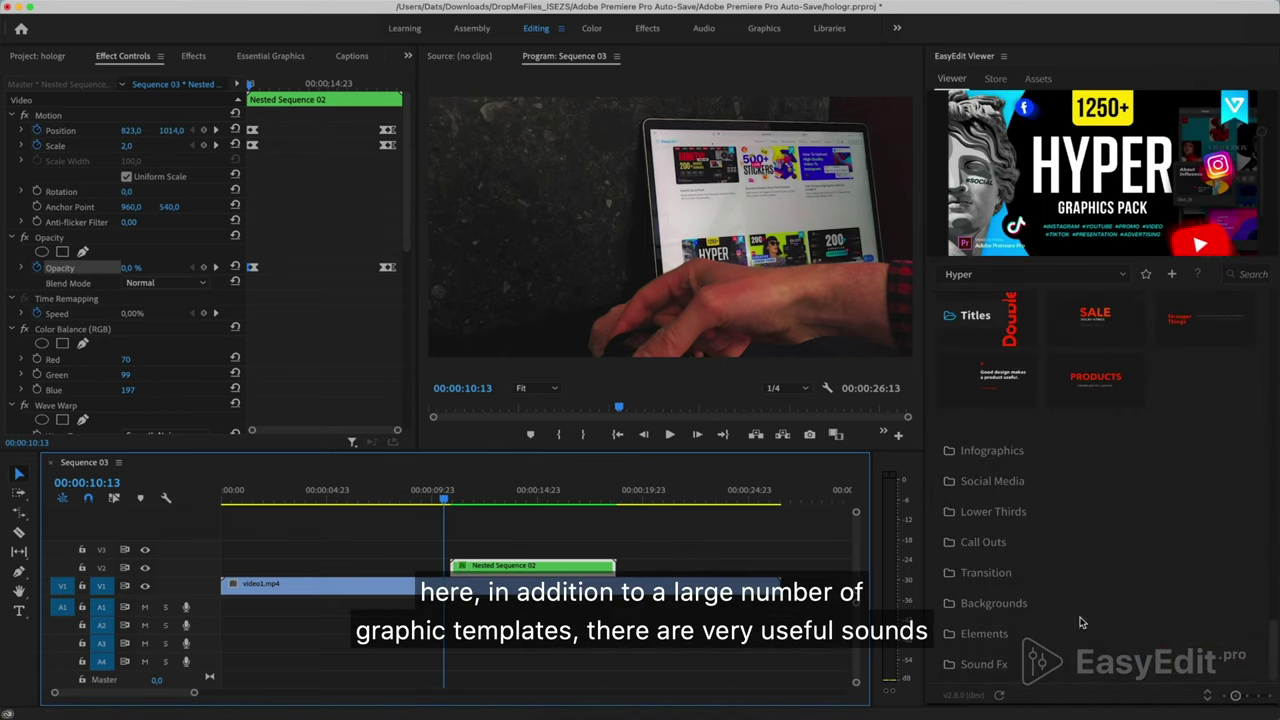
pyautogui.moveTo(991, 674)
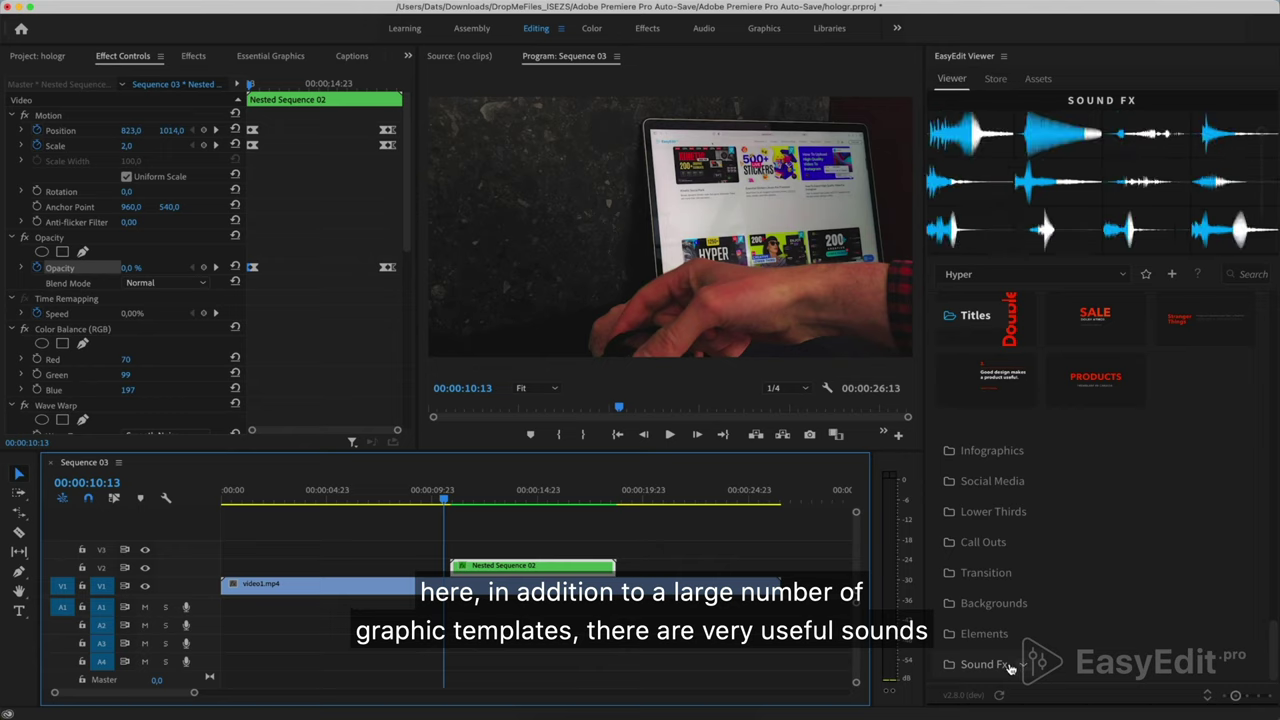
pyautogui.click(1012, 666)
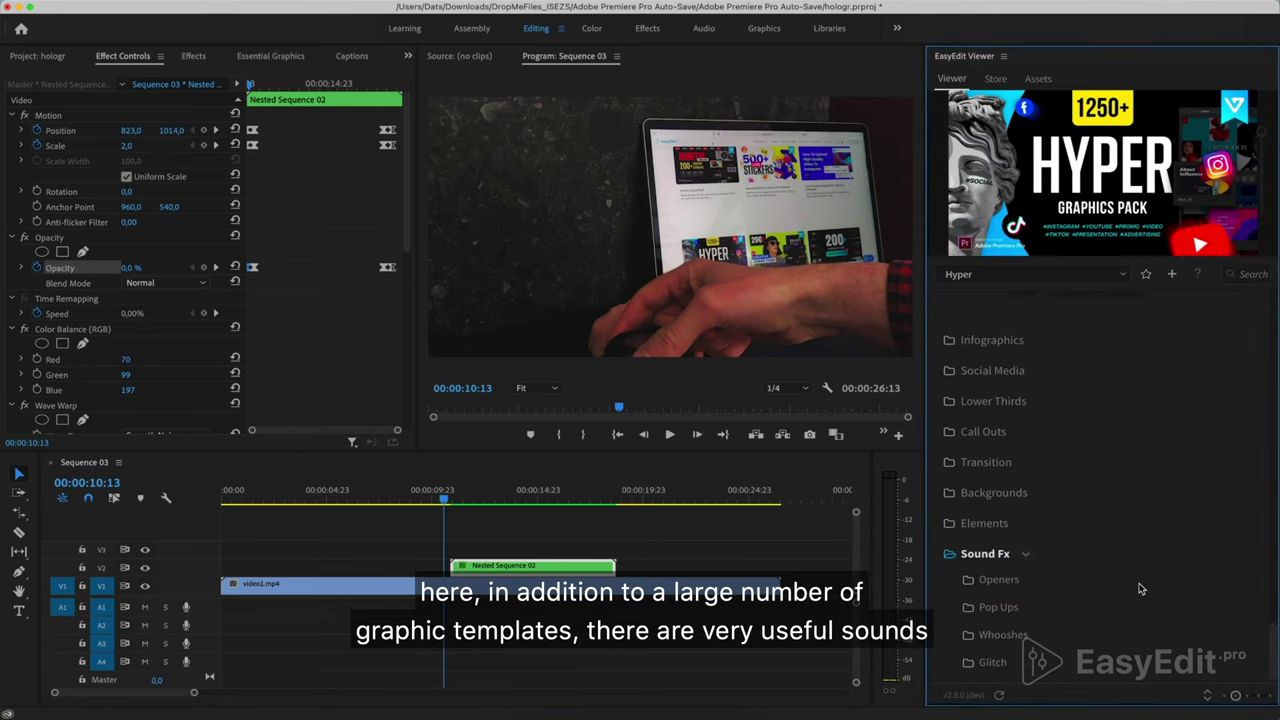
pyautogui.moveTo(965, 580)
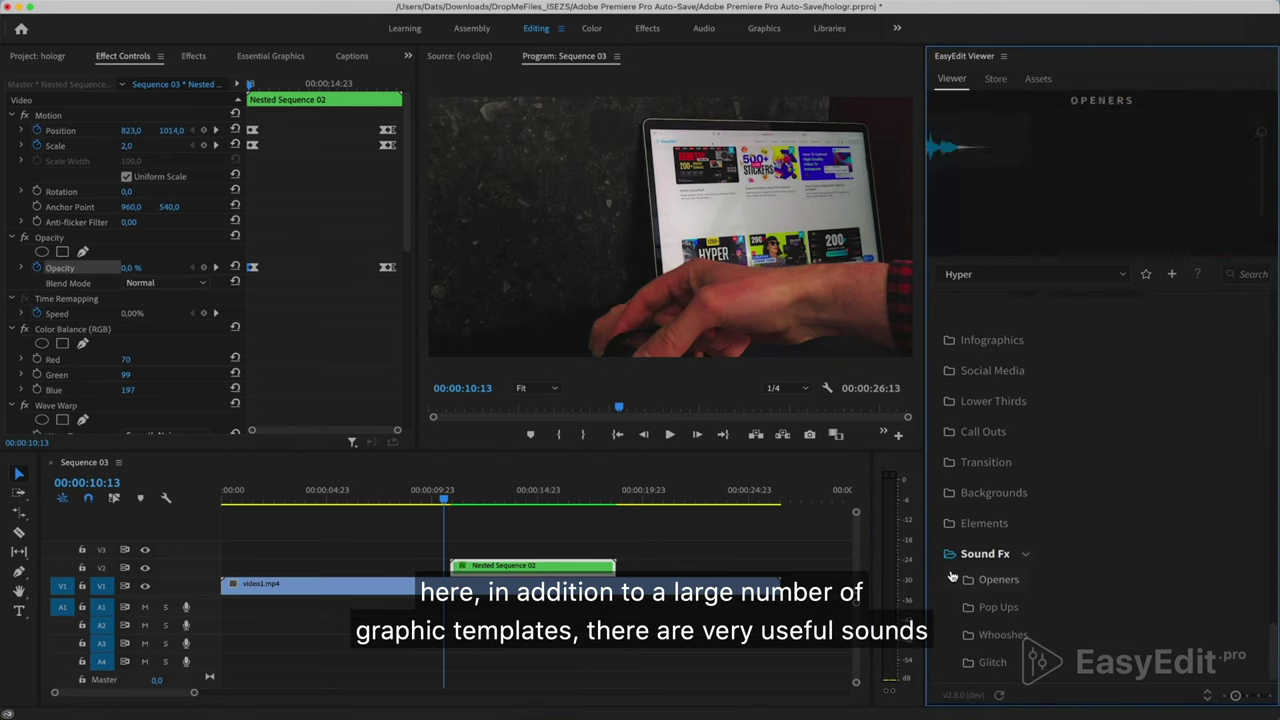
pyautogui.click(993, 608)
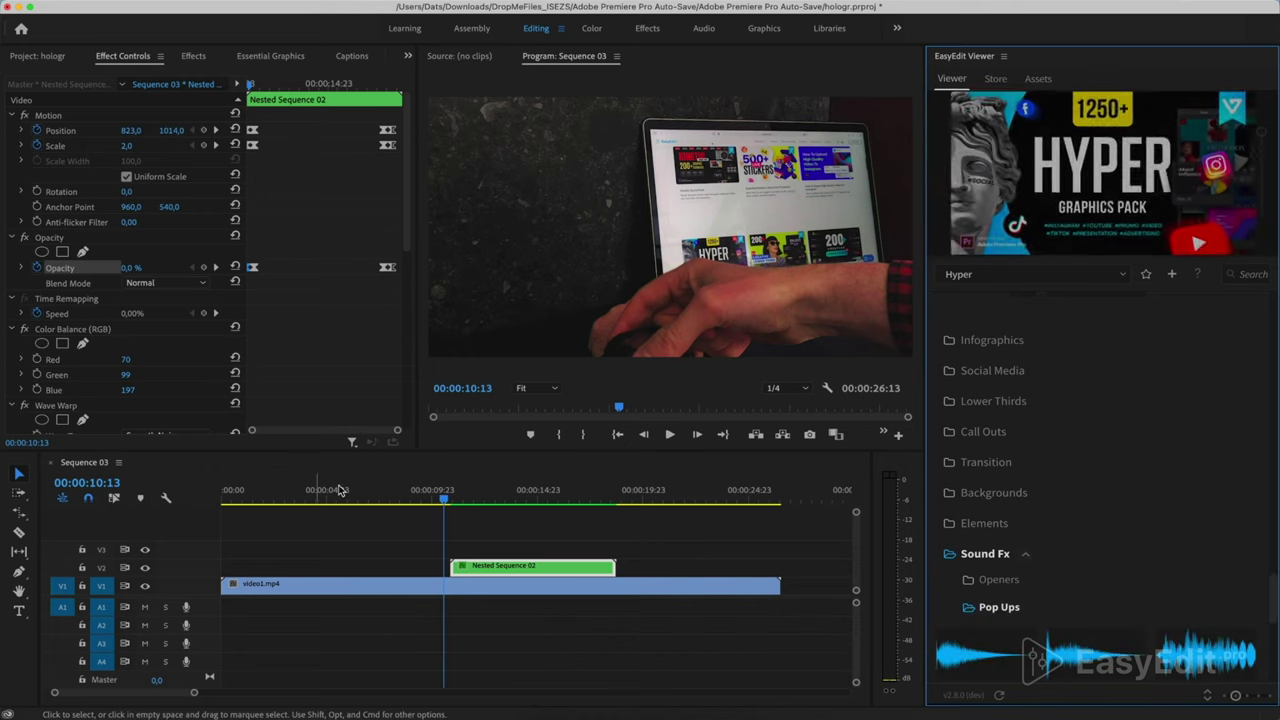
# Park the playhead at 00:00:11:06 and preview the Pop Ups sounds, ending on Pop Up 005
pyautogui.click(431, 494)
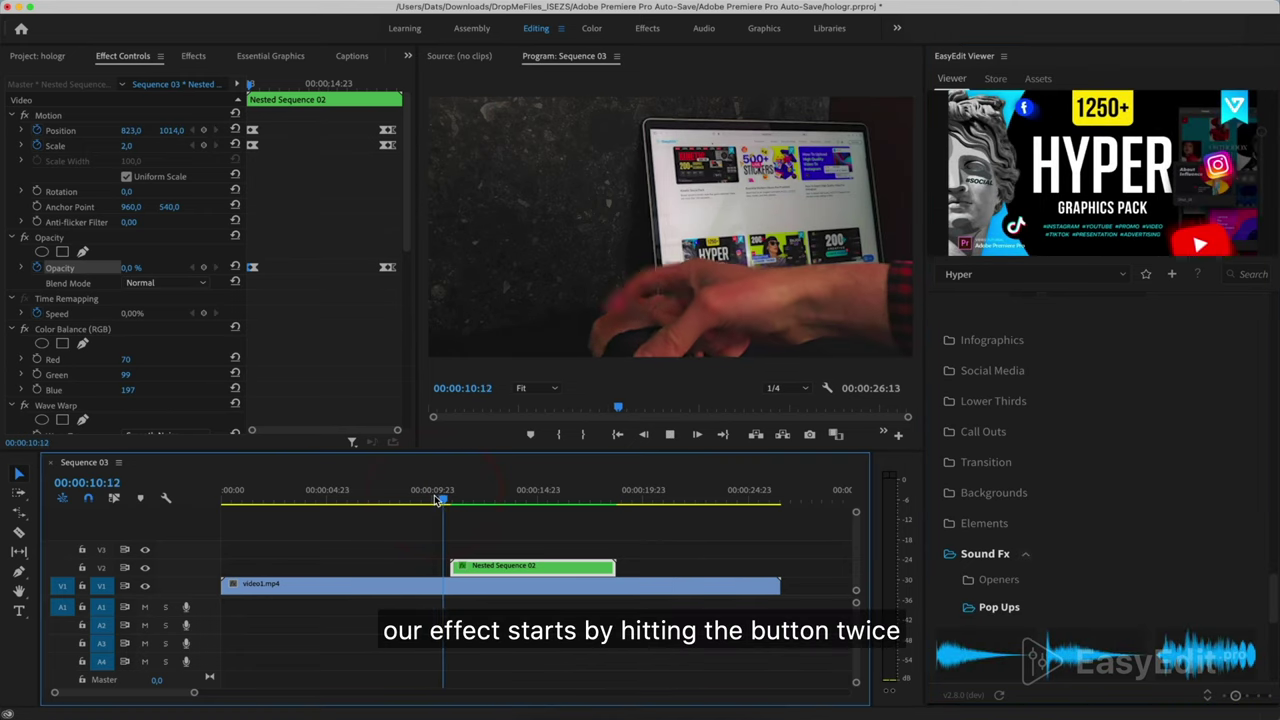
pyautogui.press('space')
pyautogui.moveTo(1053, 506)
pyautogui.scroll(-5, 1115, 524)
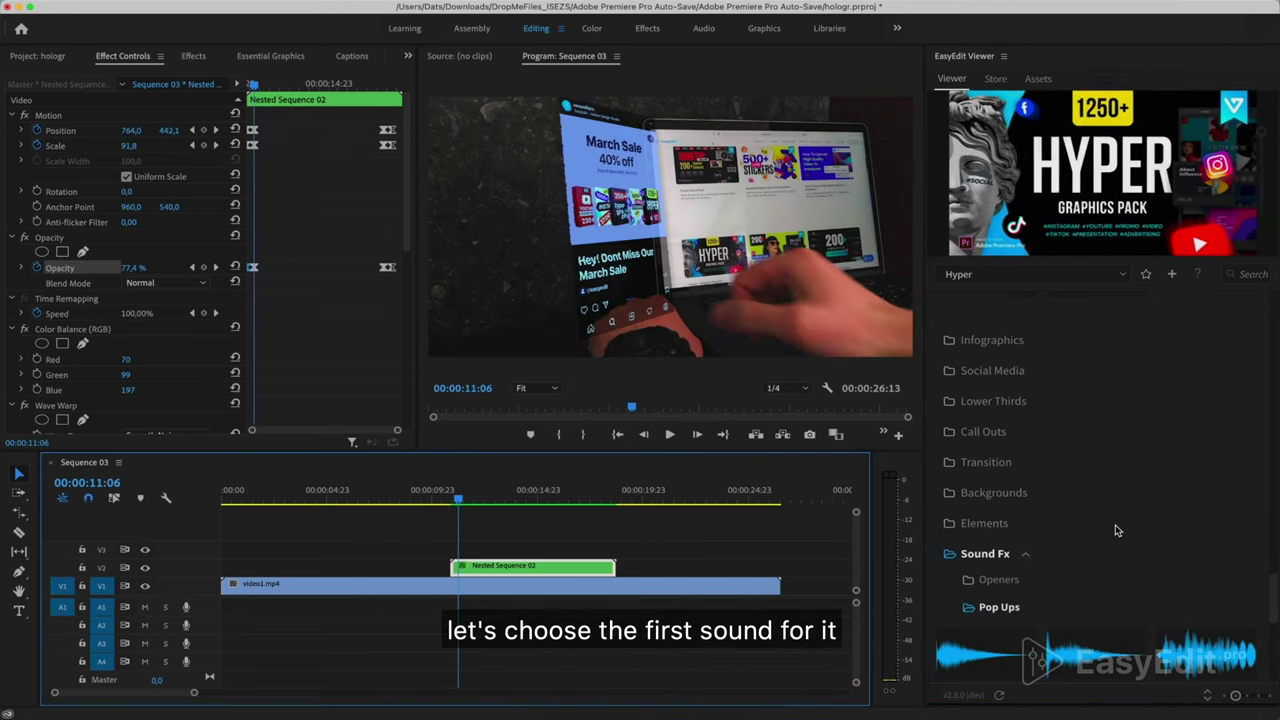
pyautogui.moveTo(1081, 535)
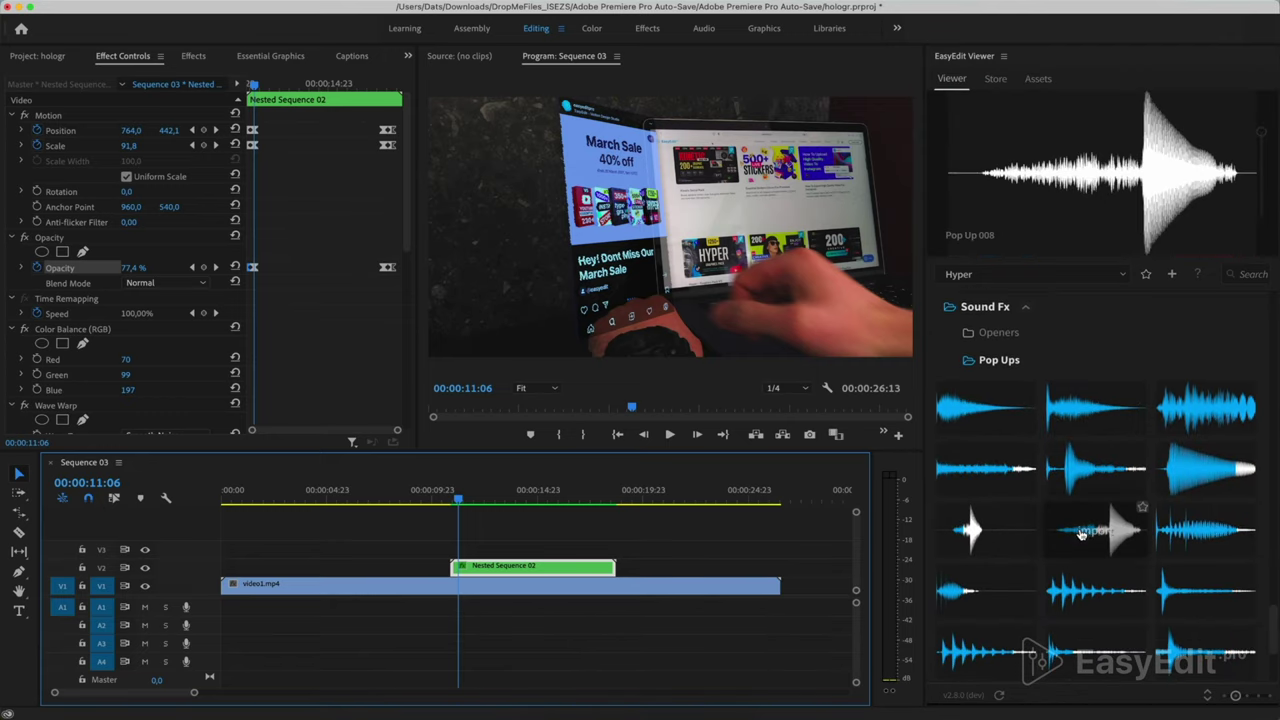
pyautogui.moveTo(1205, 551)
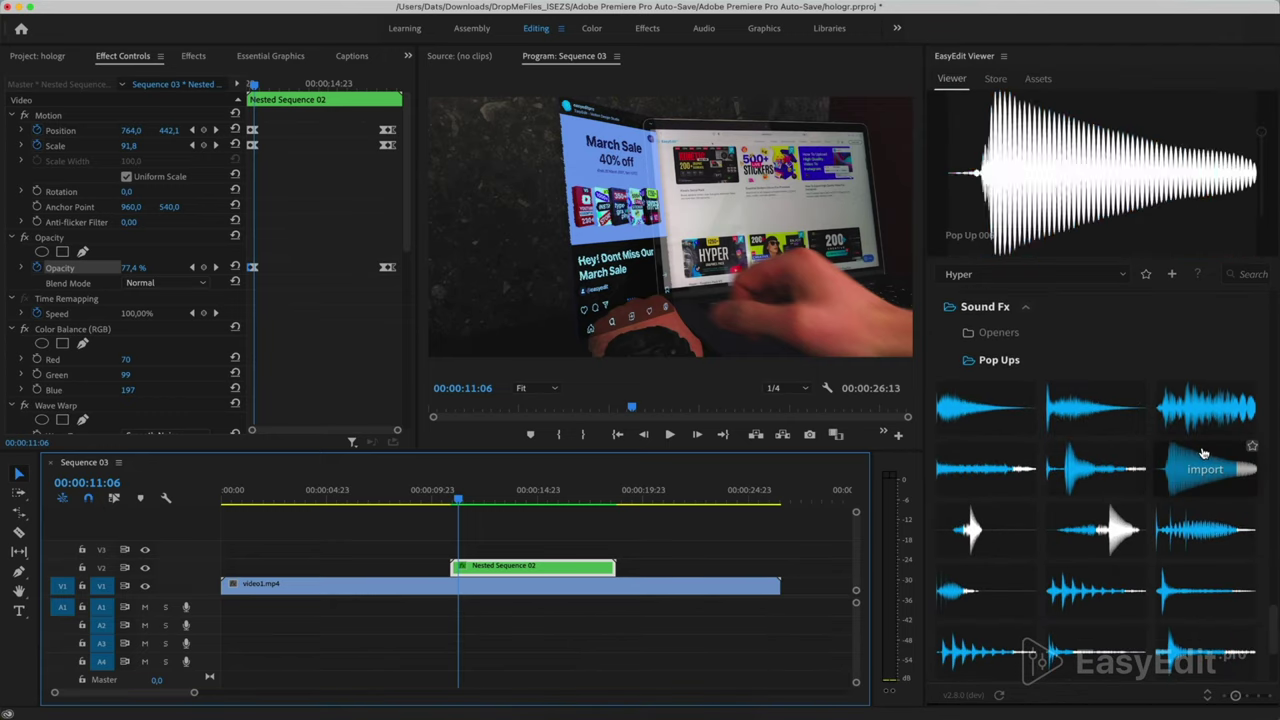
pyautogui.moveTo(988, 538)
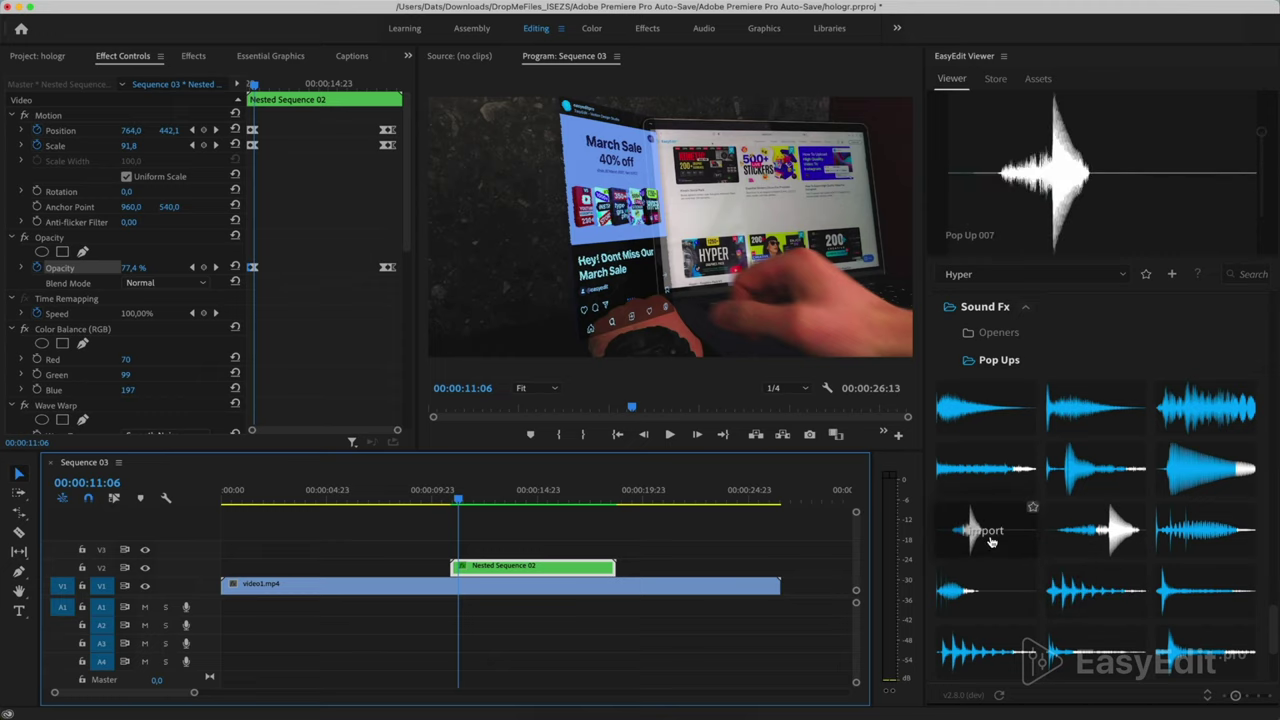
pyautogui.scroll(-2, 991, 541)
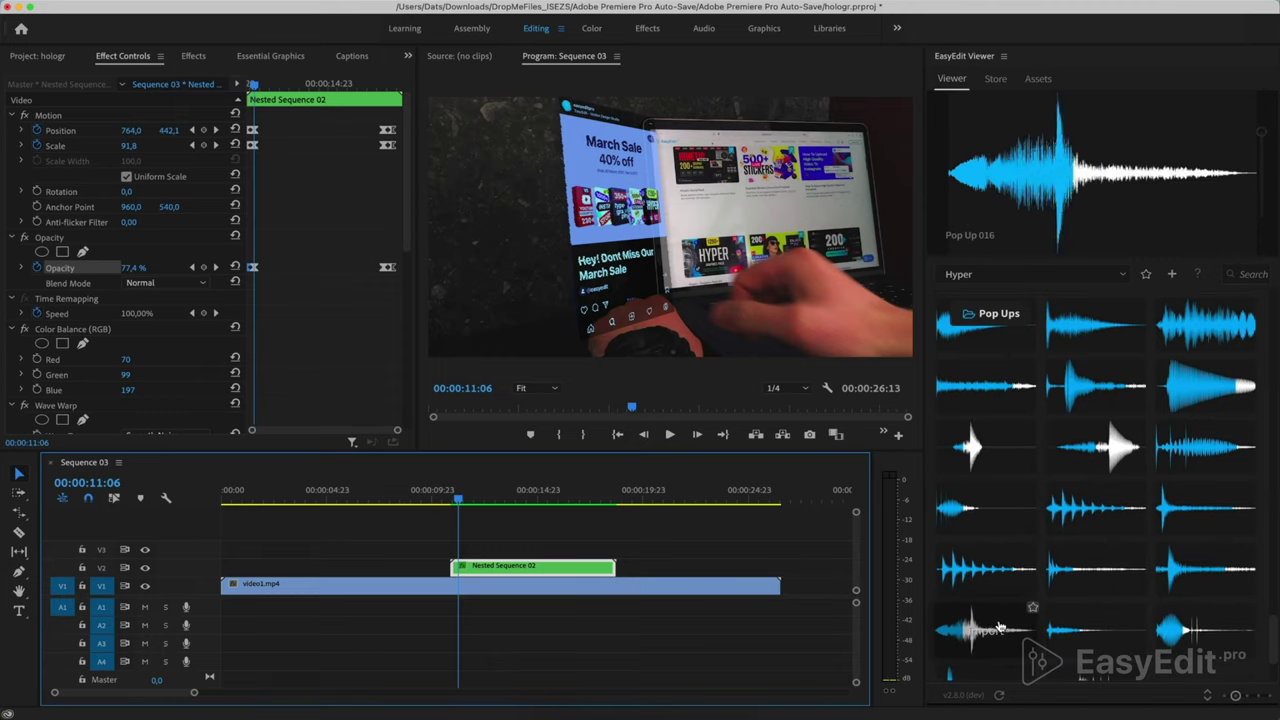
pyautogui.moveTo(1205, 633)
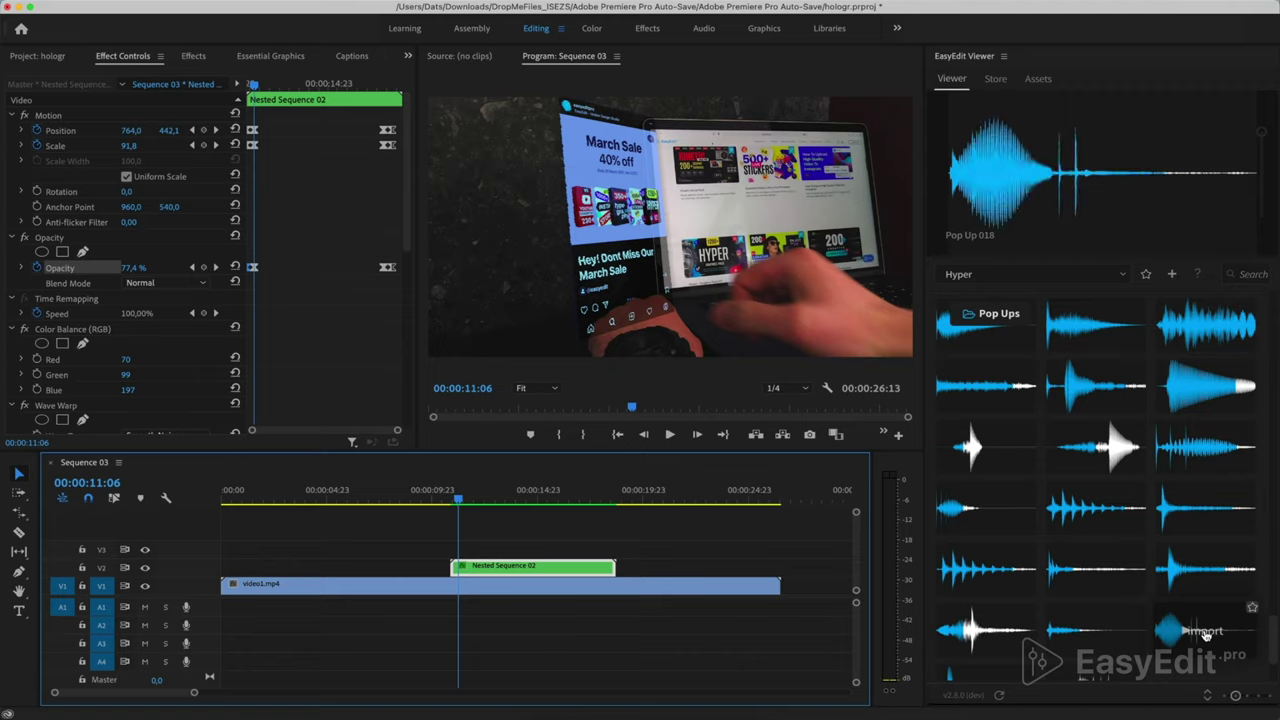
pyautogui.scroll(1, 1205, 633)
pyautogui.moveTo(1095, 475)
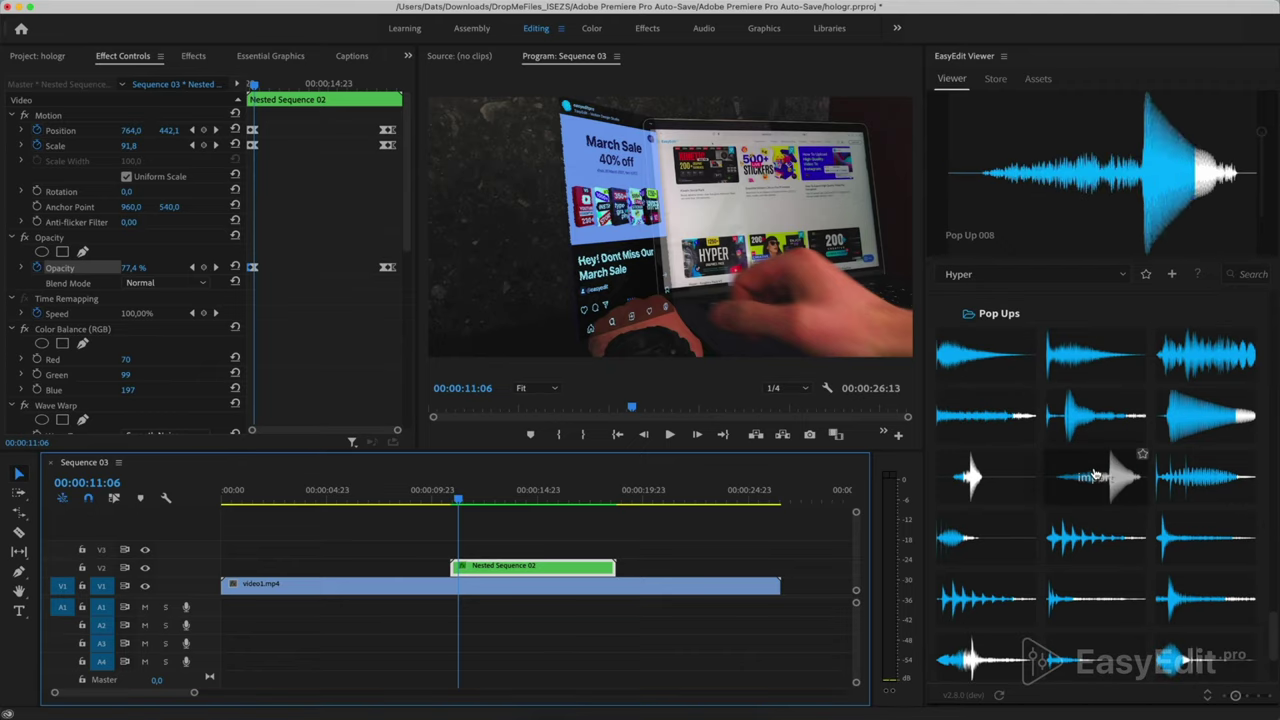
pyautogui.moveTo(1095, 437)
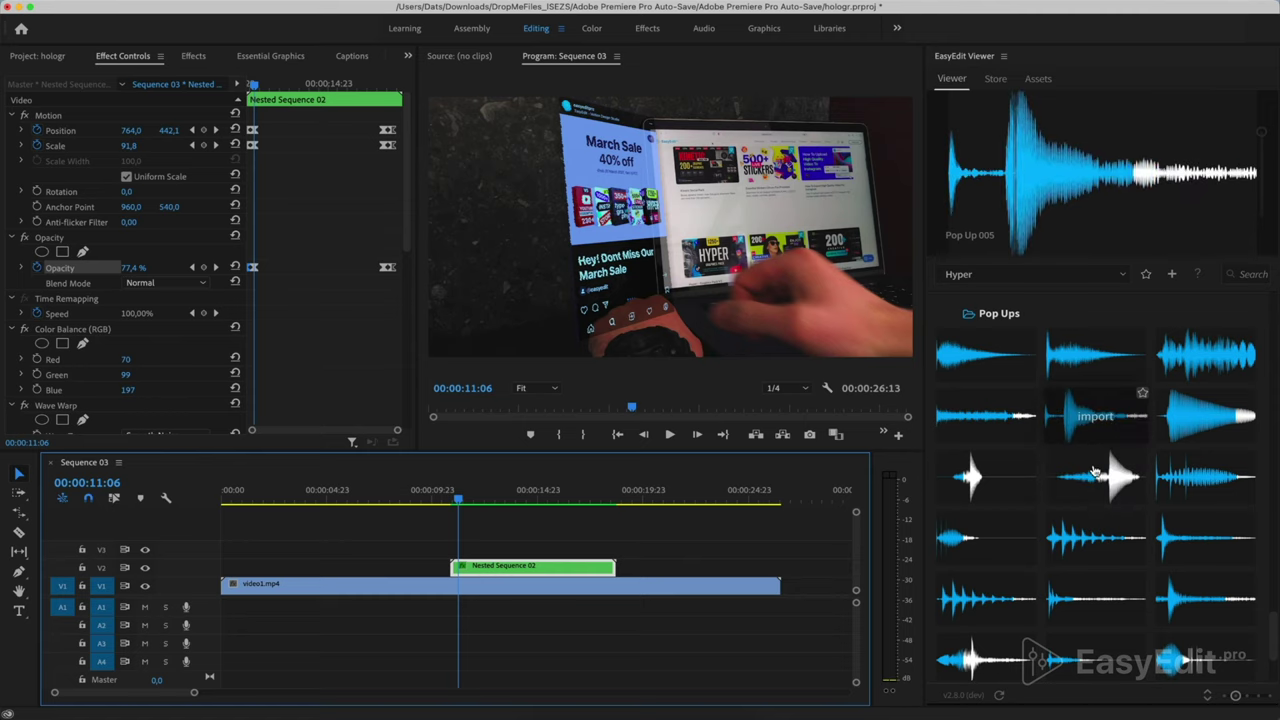
# Import Pop Up 008 and shift the Pop_up_008.wav clip to start at 09:21
pyautogui.click(1094, 468)
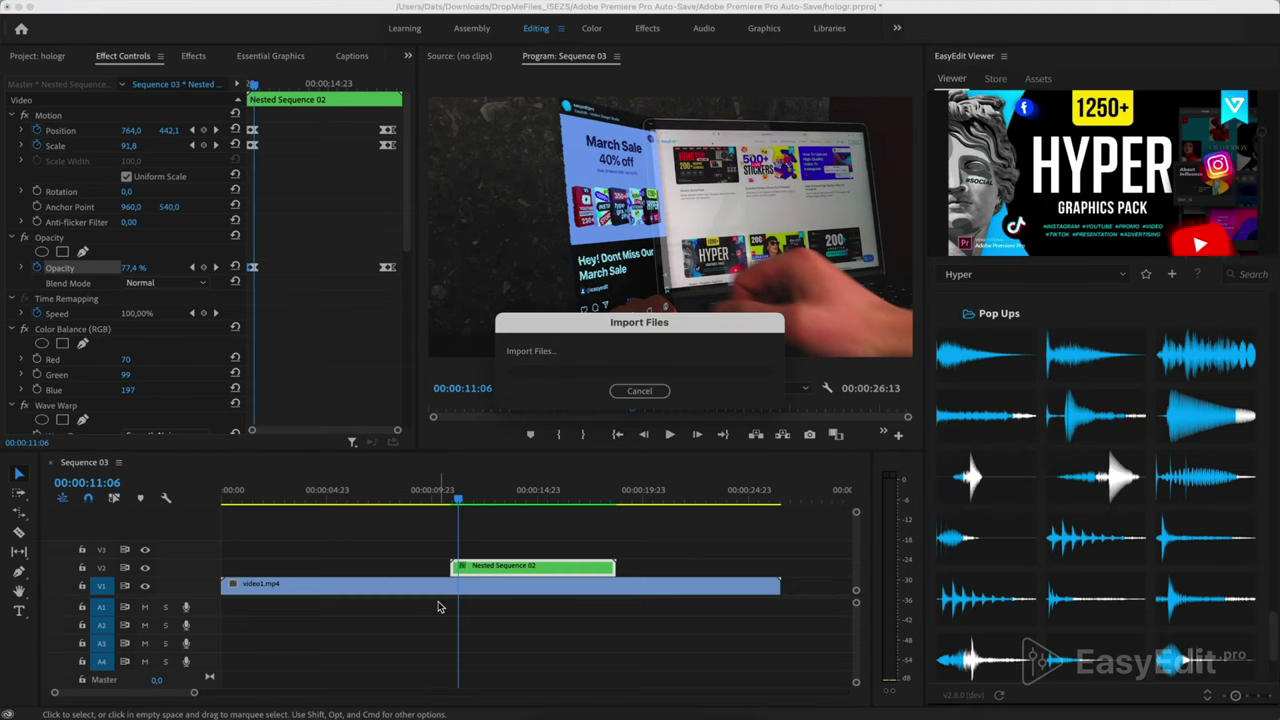
pyautogui.scroll(4, 437, 606)
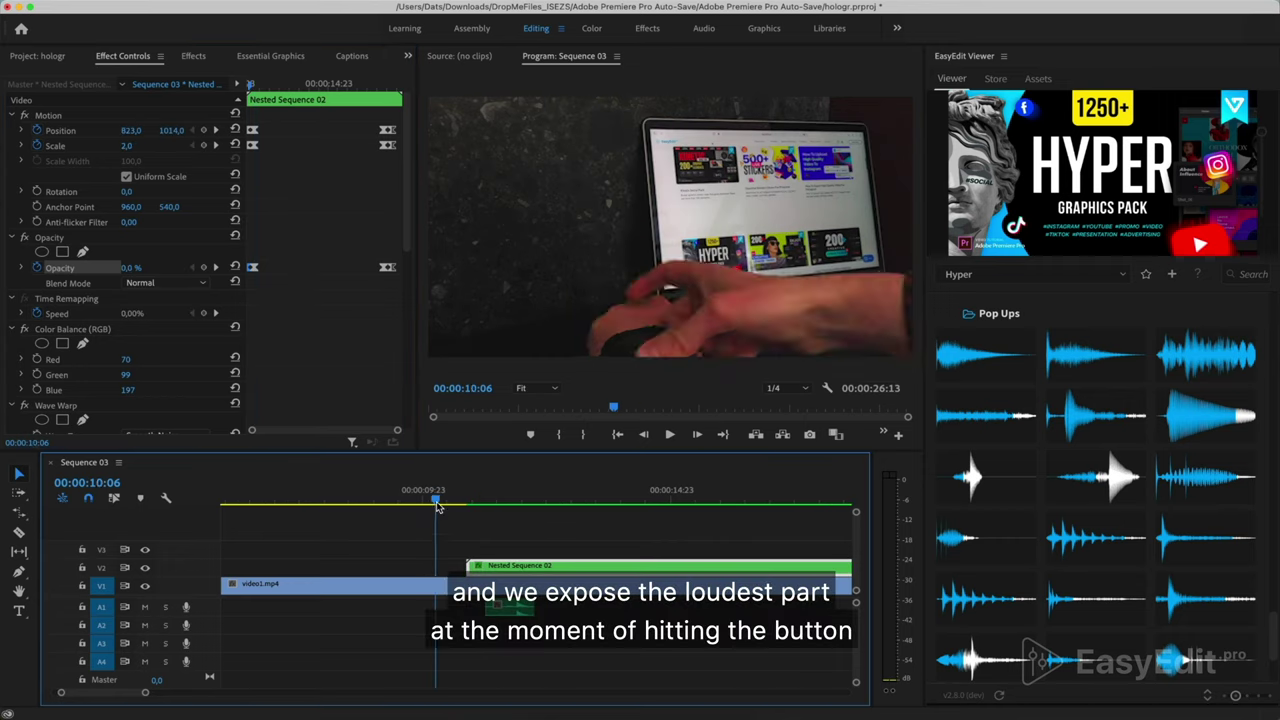
pyautogui.moveTo(437, 497)
pyautogui.mouseDown()
pyautogui.moveTo(389, 498)
pyautogui.moveTo(444, 510)
pyautogui.mouseUp()
pyautogui.moveTo(521, 608)
pyautogui.mouseDown()
pyautogui.moveTo(432, 612)
pyautogui.moveTo(483, 628)
pyautogui.mouseUp()
pyautogui.scroll(2, 452, 614)
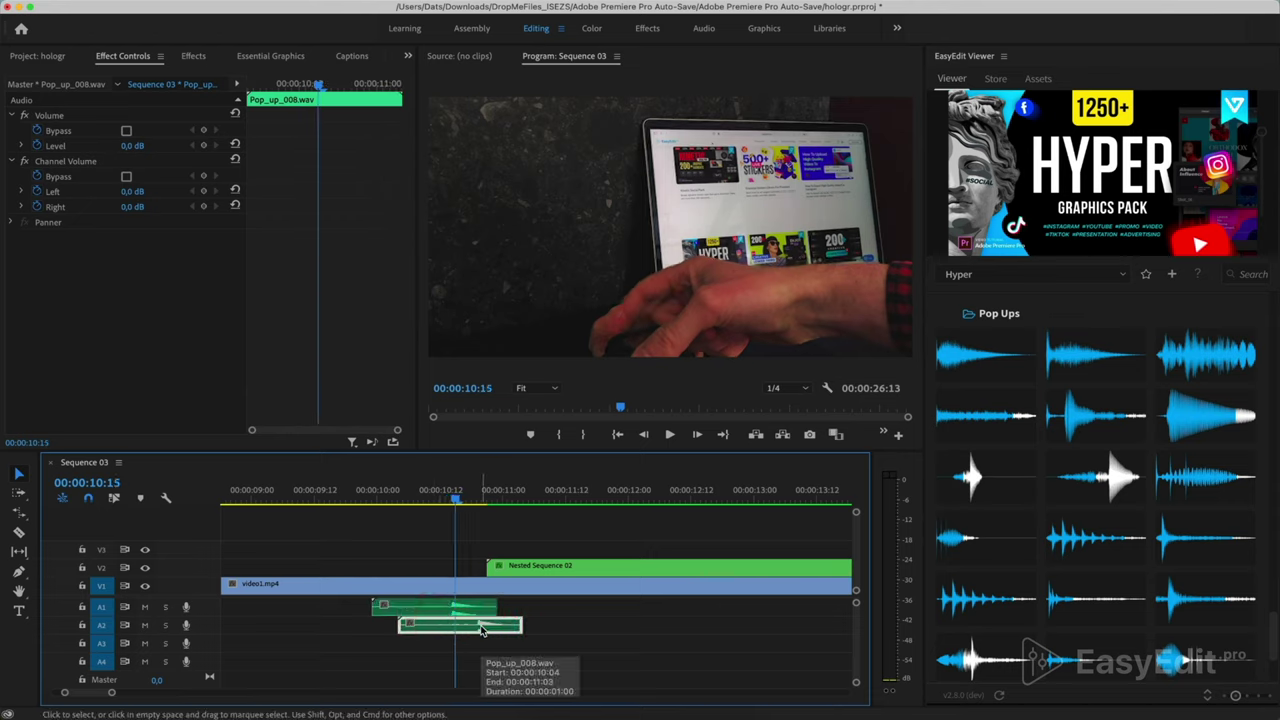
# Play through both button presses from 00:00:09:17 to check the pop timing
pyautogui.press('space')
pyautogui.press('j')
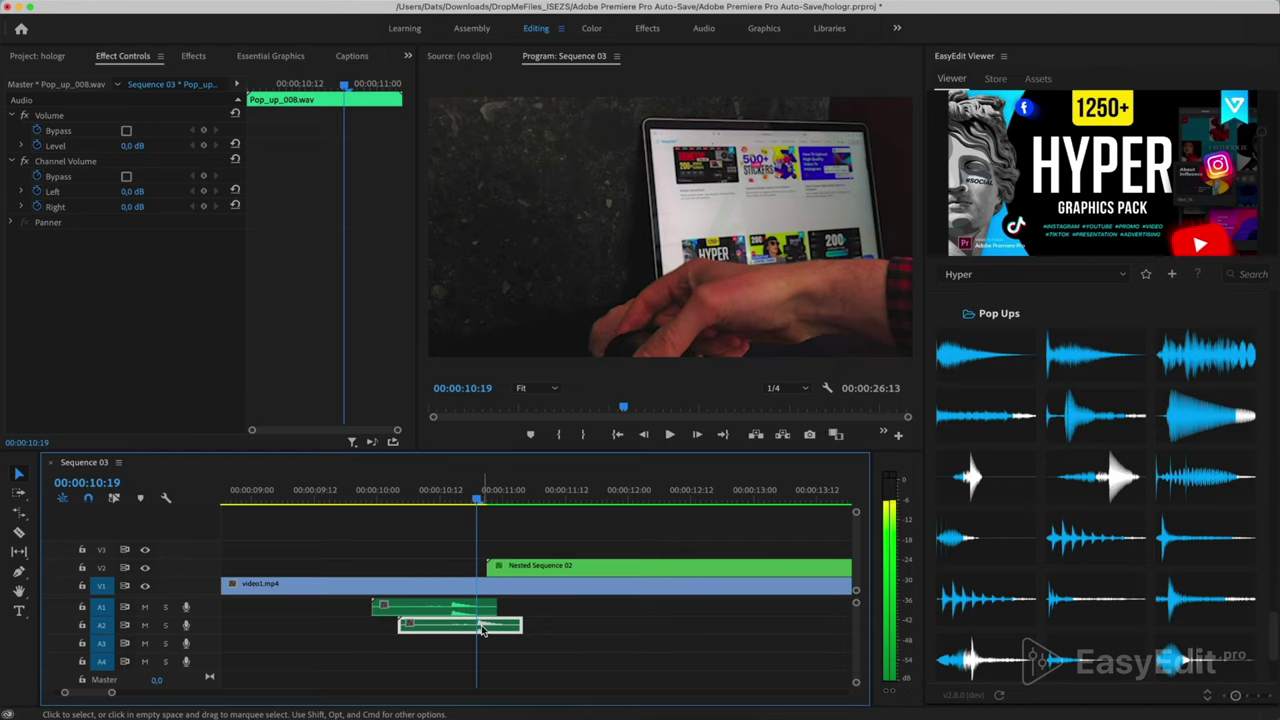
pyautogui.click(379, 497)
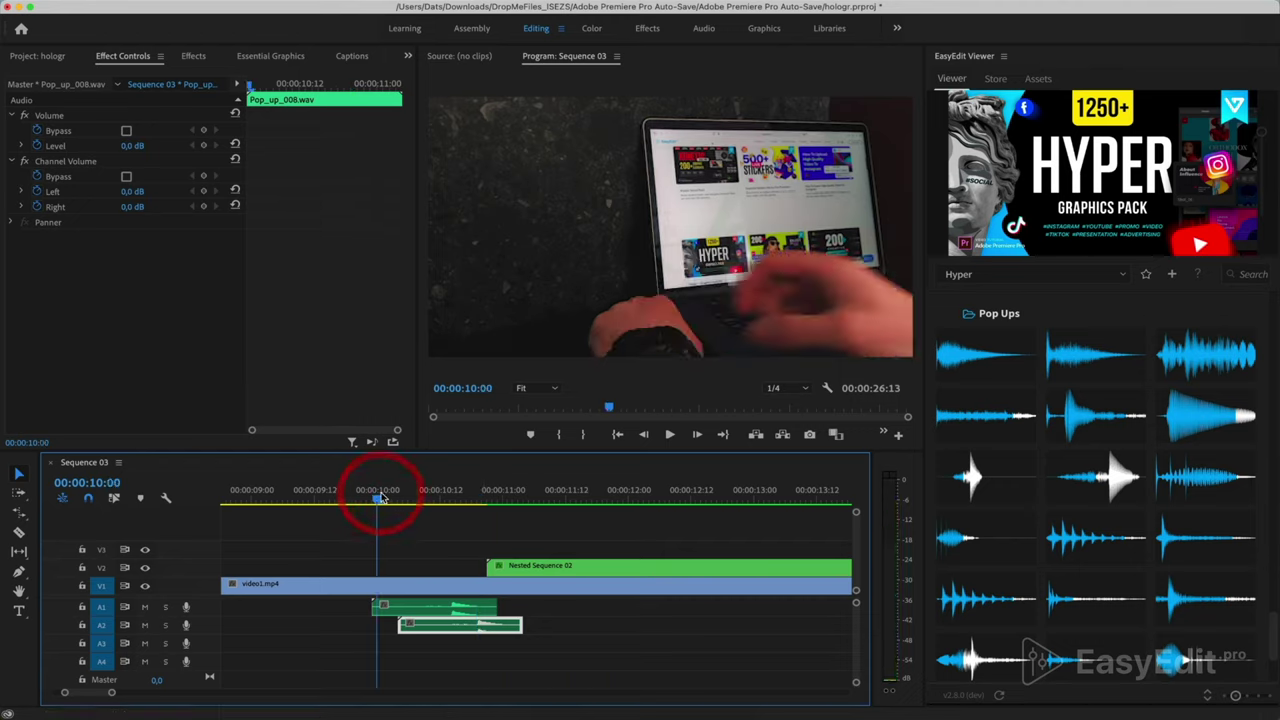
pyautogui.moveTo(380, 497); pyautogui.dragTo(340, 497)
pyautogui.press('space')
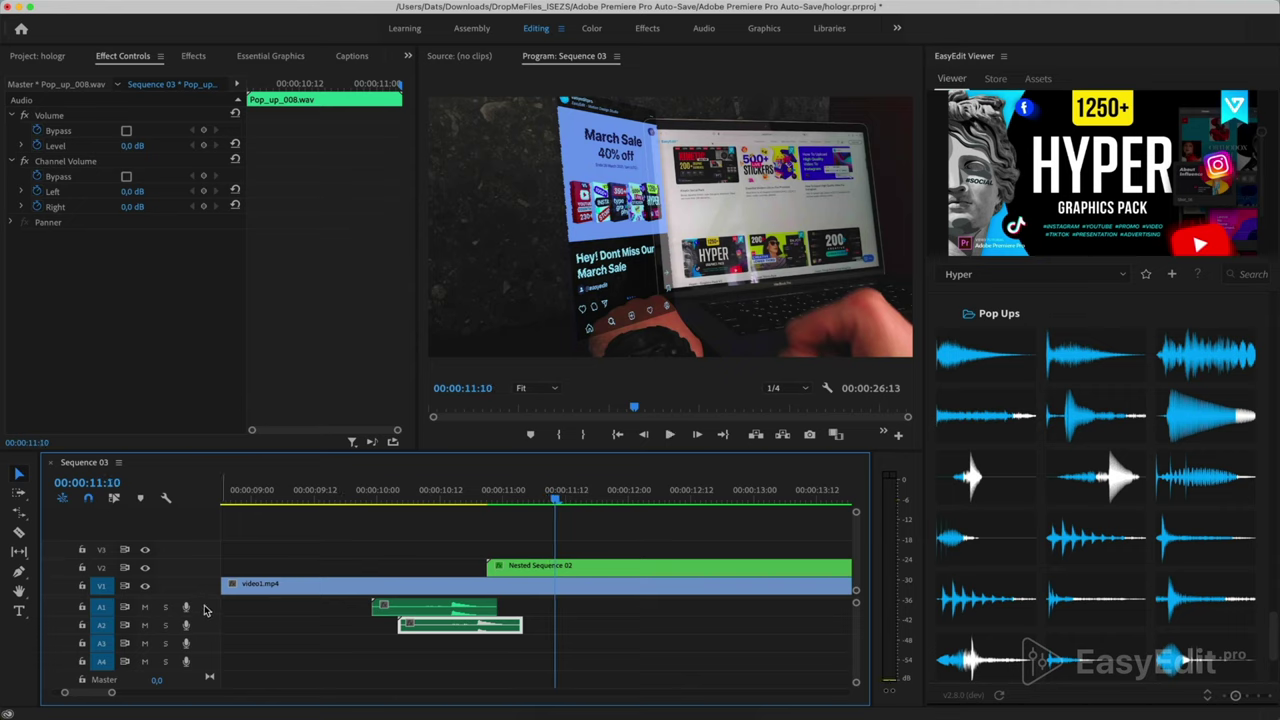
# Lower the A1 Pop_up_008 clip's gain to about -4 dB
pyautogui.click(430, 607)
pyautogui.press('g')
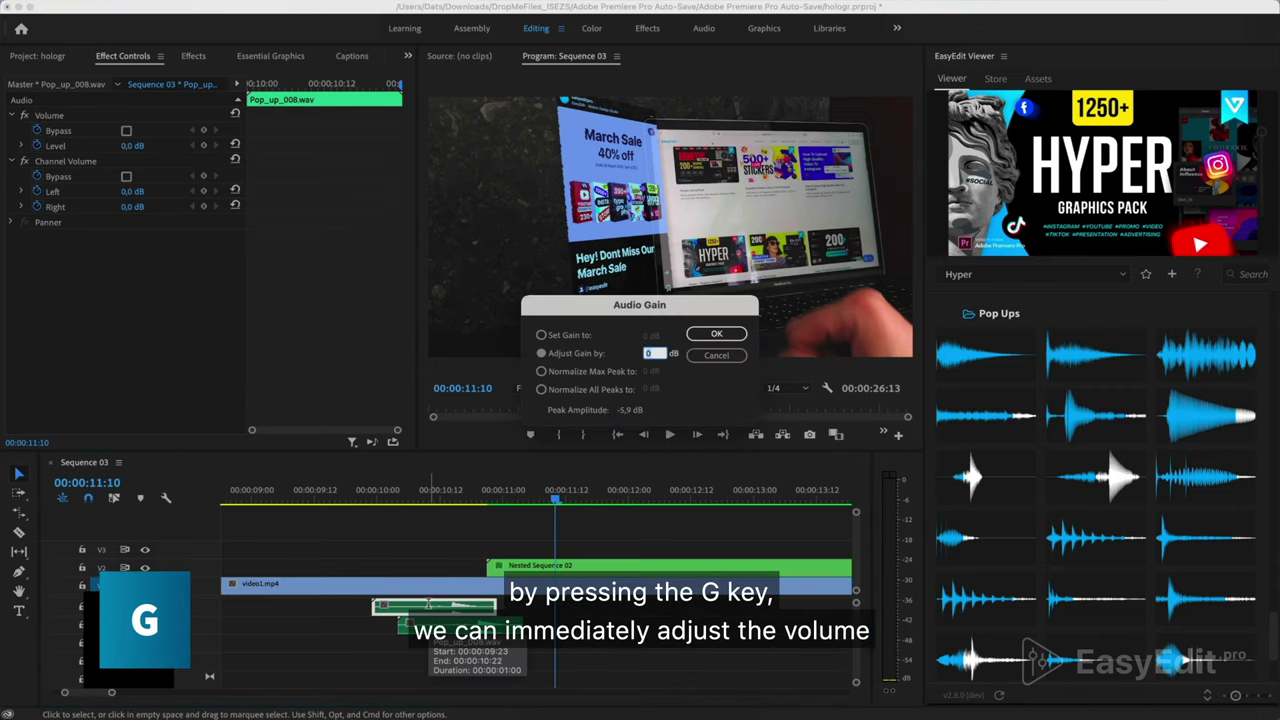
pyautogui.moveTo(655, 336); pyautogui.dragTo(636, 336)
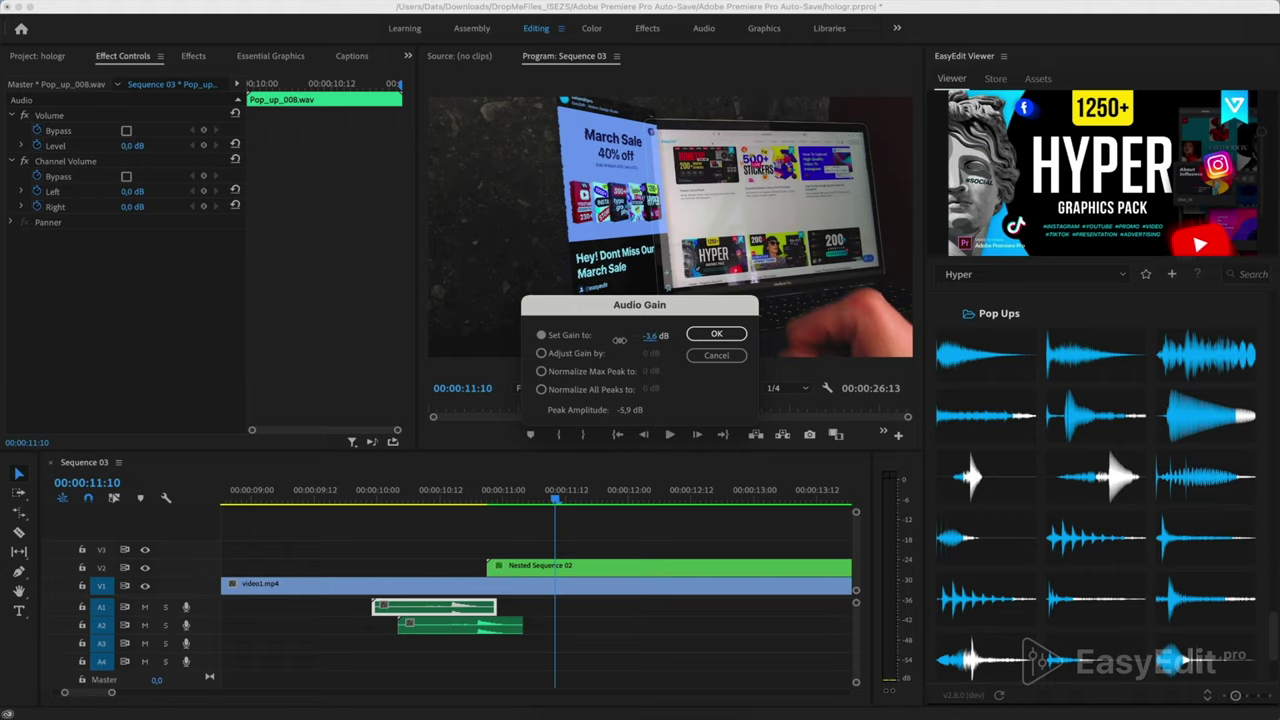
pyautogui.click(714, 334)
# Lower the A2 copy's gain too, then play back from 00:00:10:10 to check
pyautogui.click(478, 628)
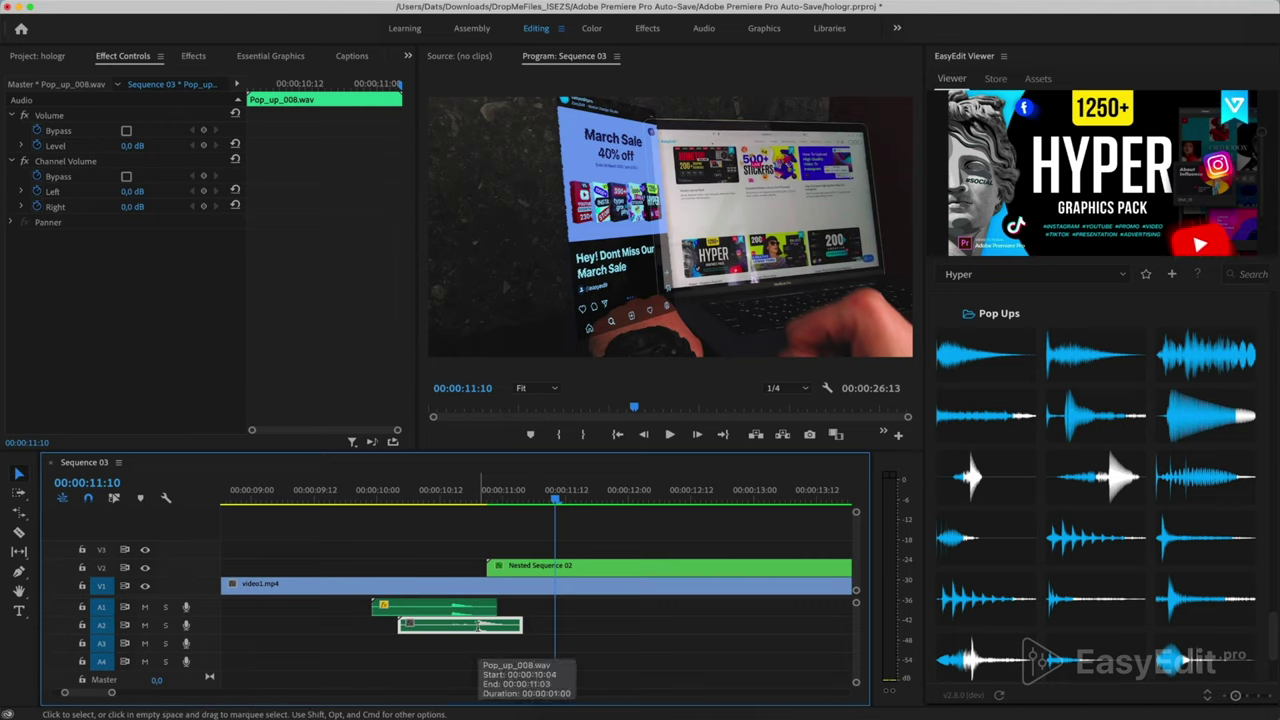
pyautogui.press('g')
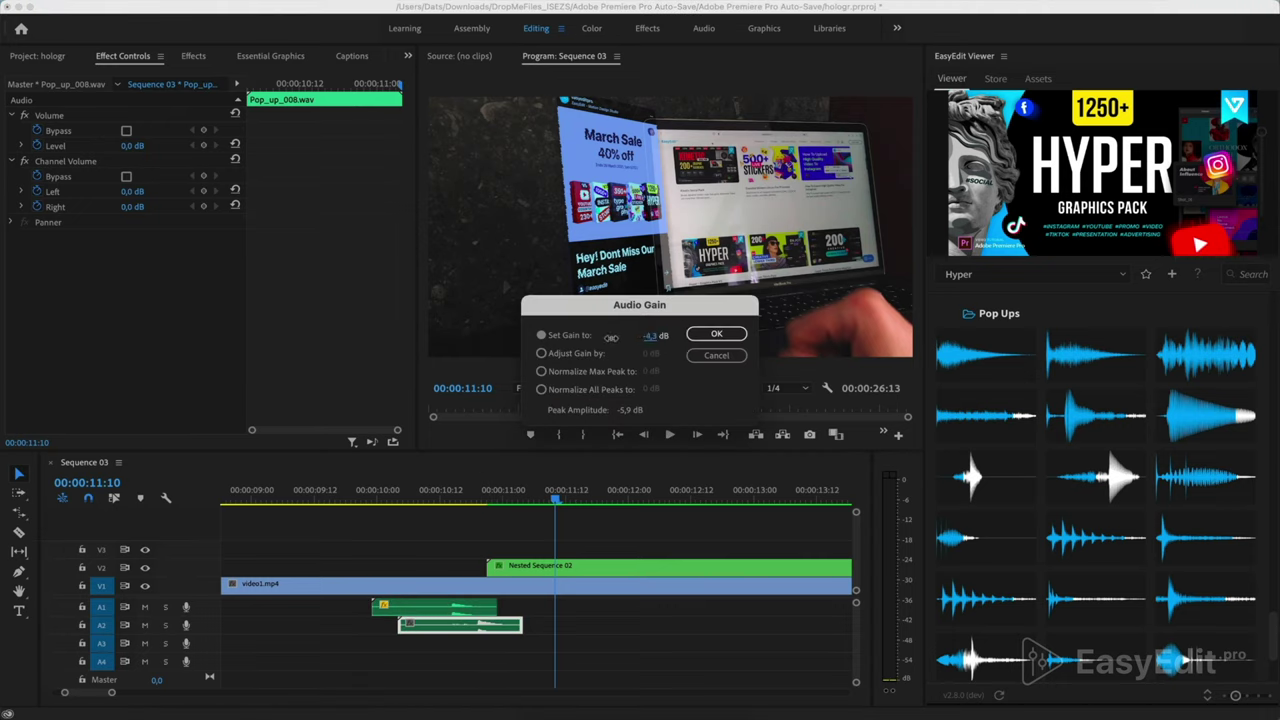
pyautogui.click(716, 334)
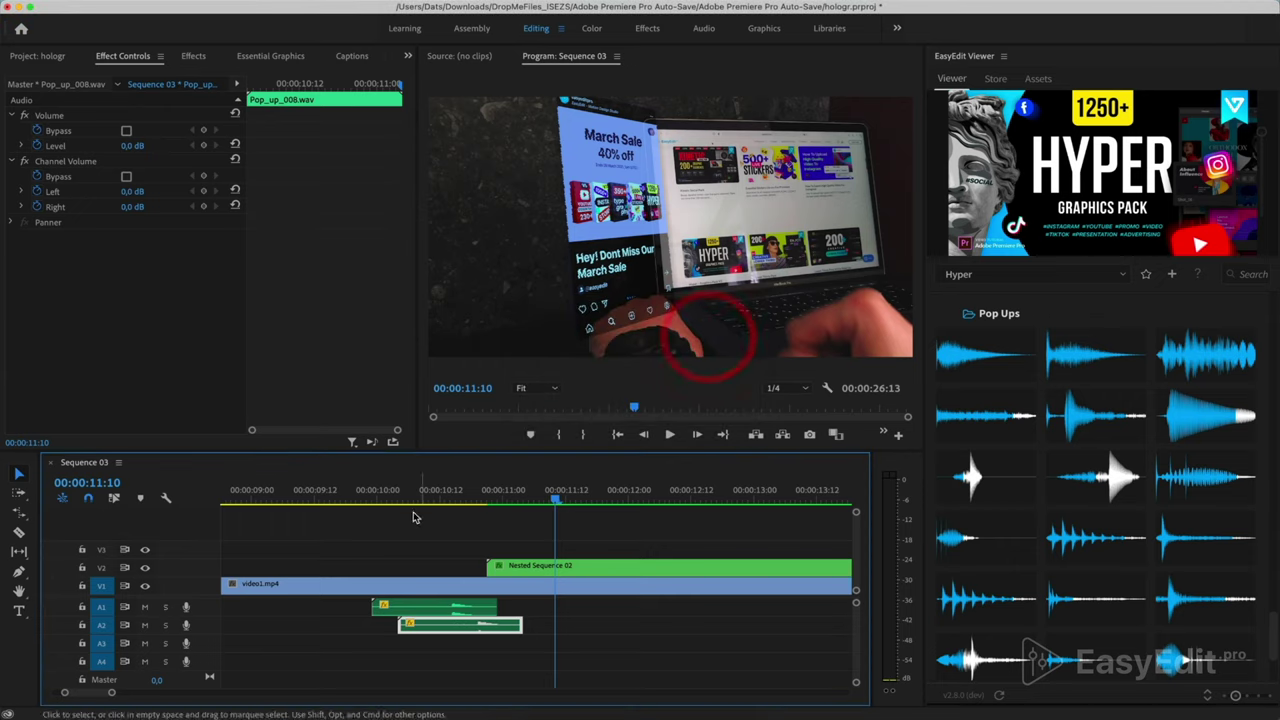
pyautogui.click(420, 498)
pyautogui.press('space')
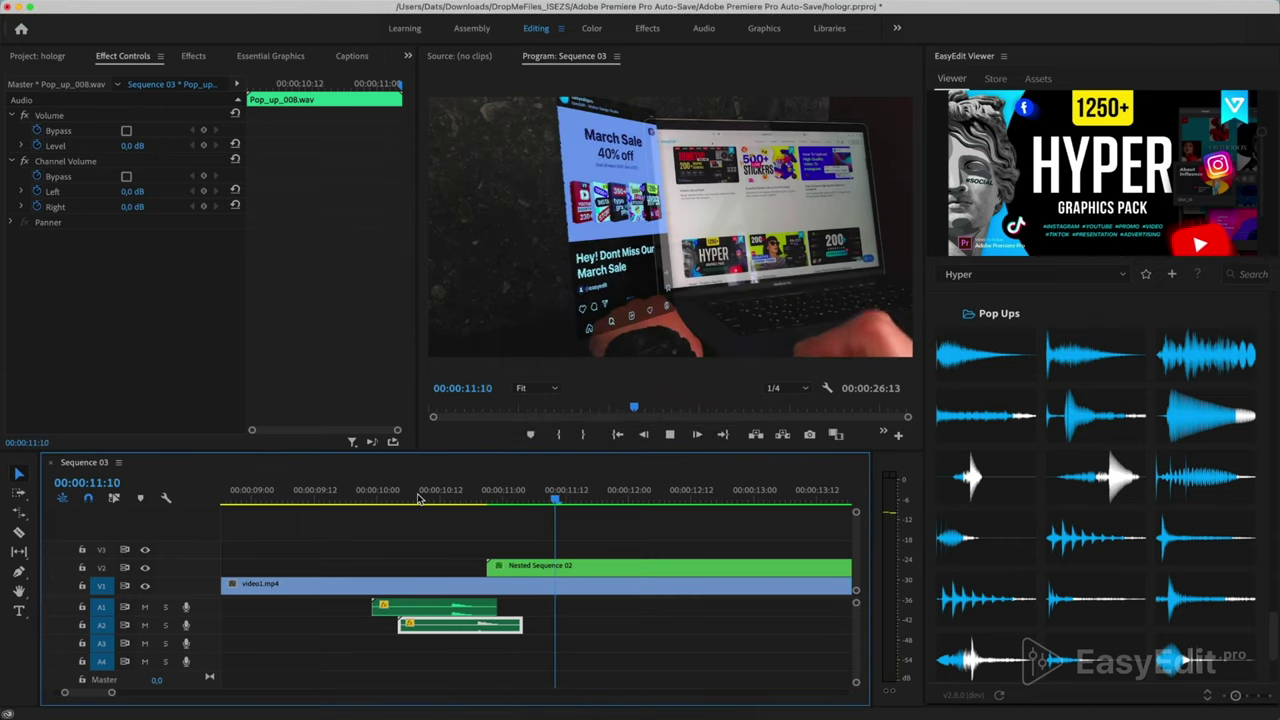
pyautogui.press('space')
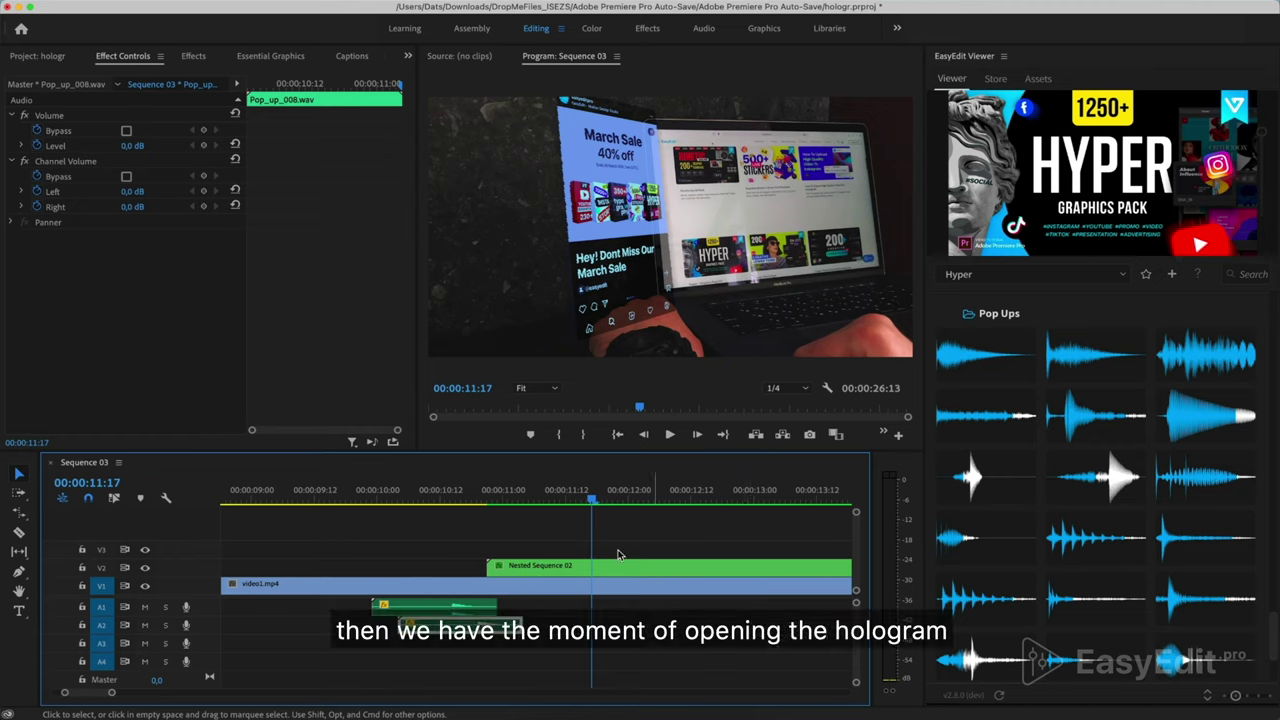
# Import Whoosh 006 at 00:00:11:00, move it to track A3, and play back the hologram moment
pyautogui.click(525, 498)
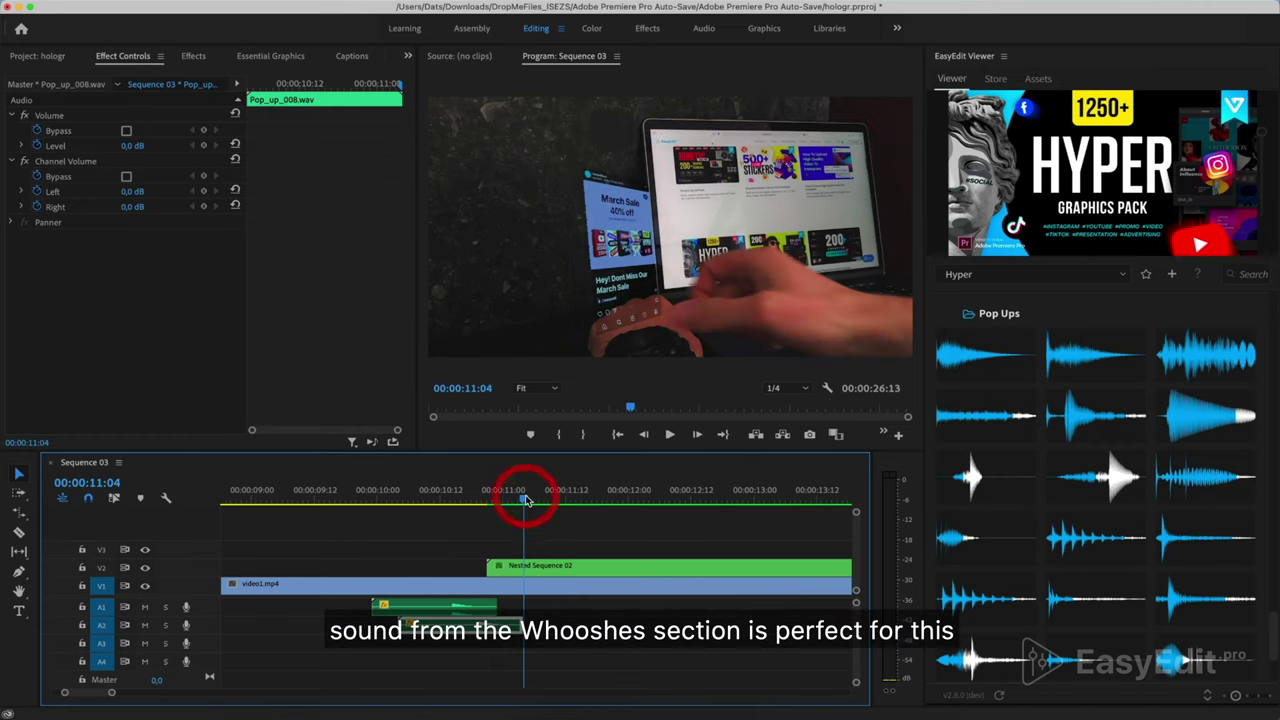
pyautogui.press('Left')
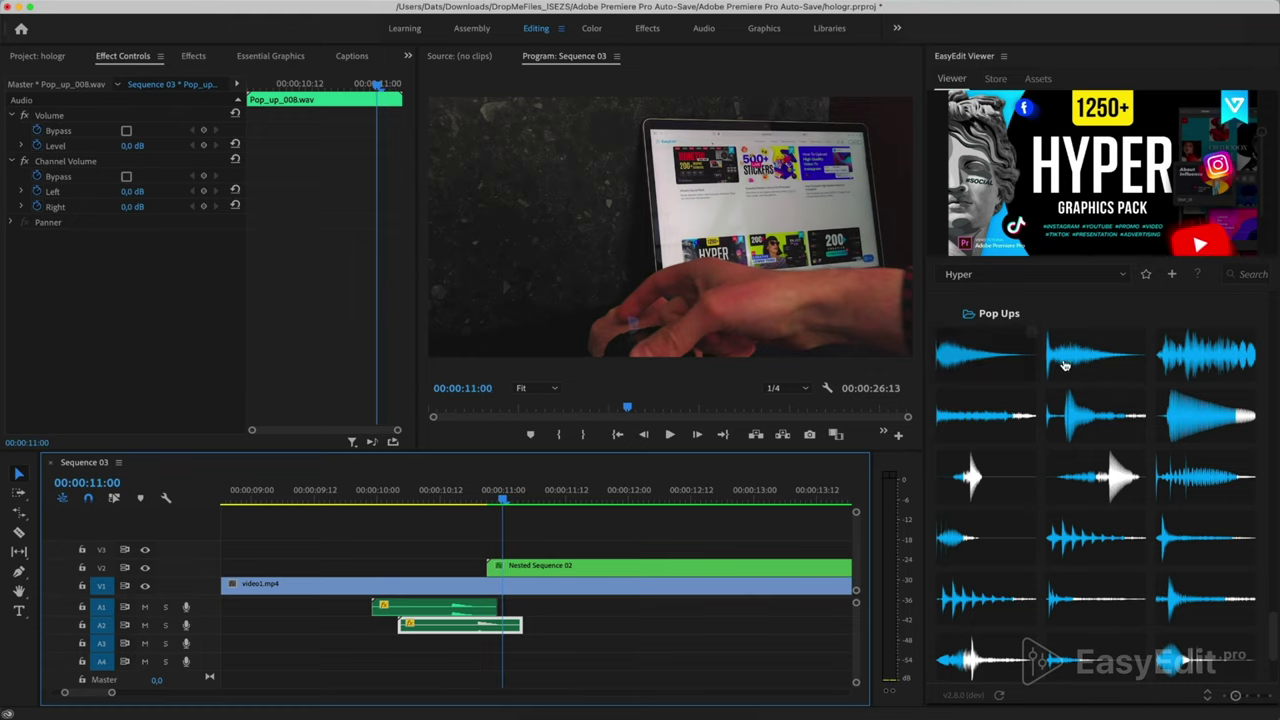
pyautogui.scroll(3, 1090, 450)
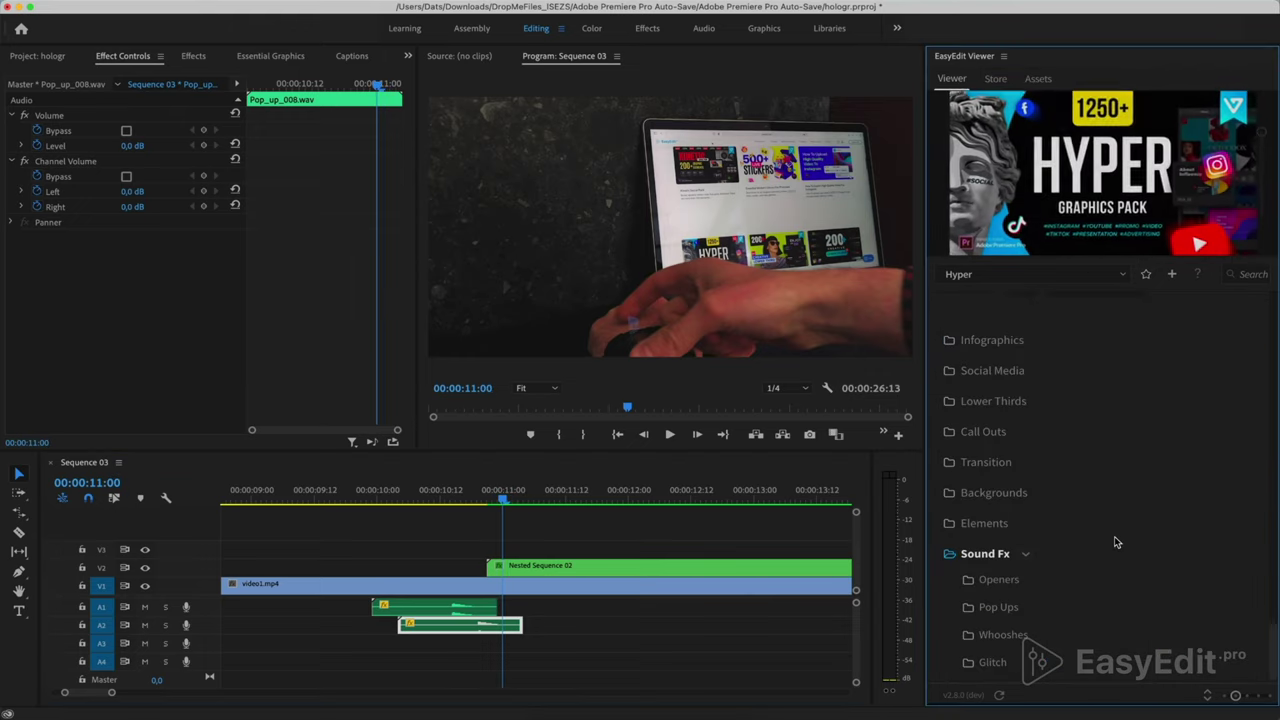
pyautogui.click(1005, 635)
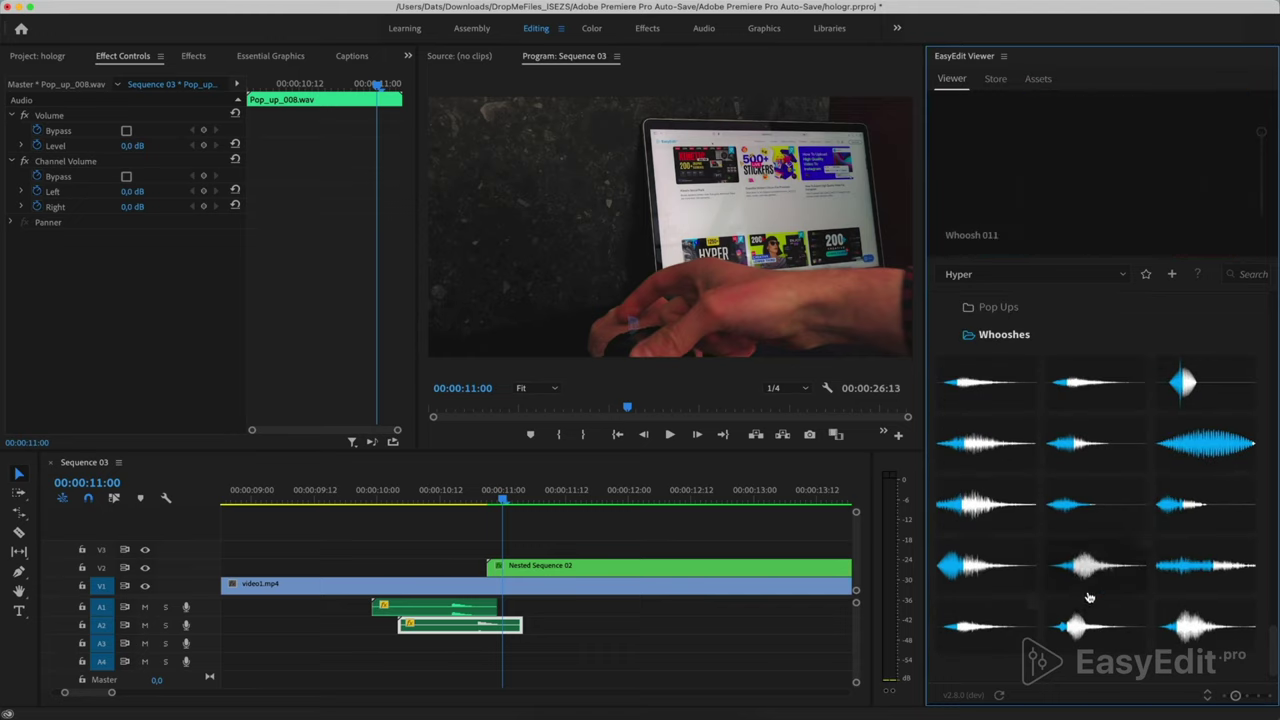
pyautogui.moveTo(978, 505)
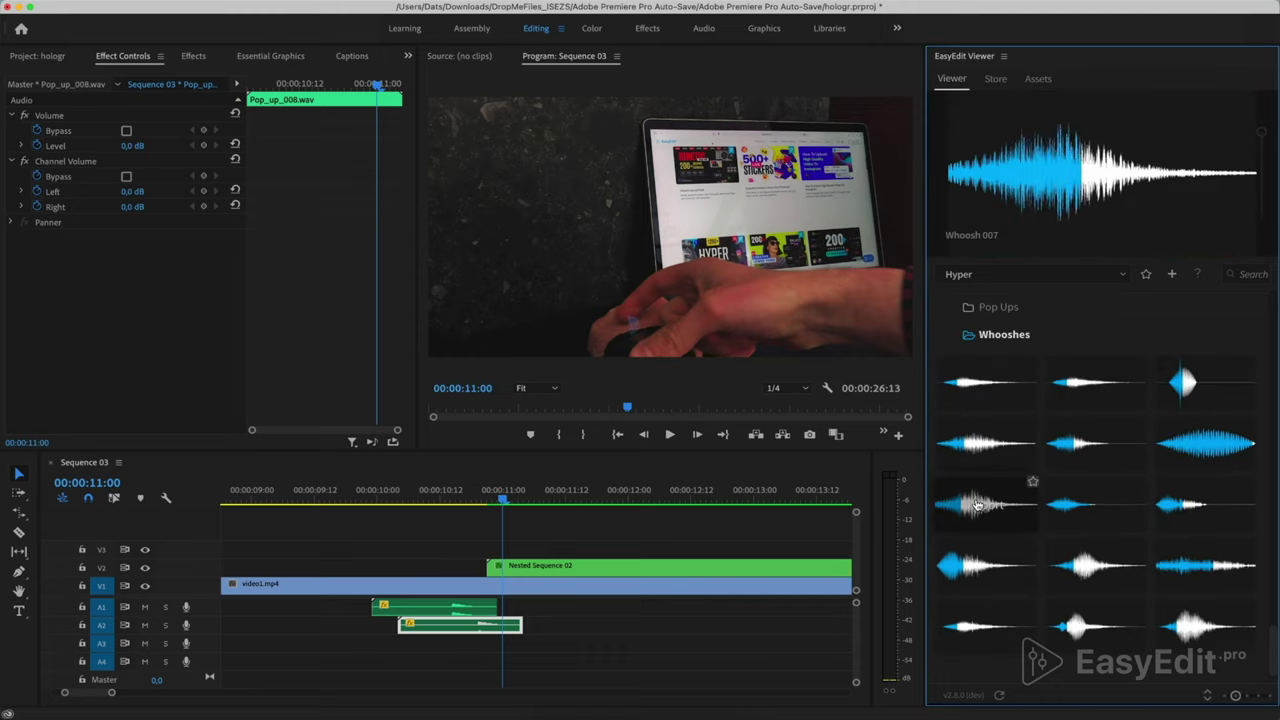
pyautogui.click(1178, 447)
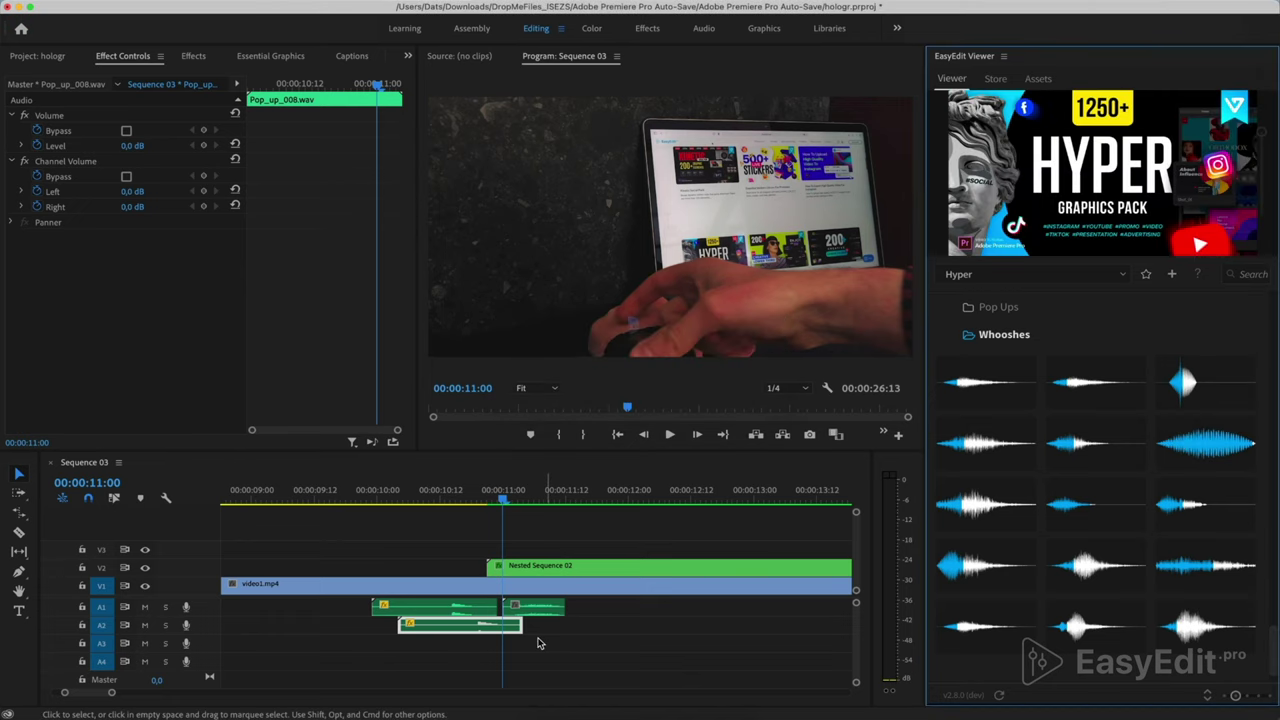
pyautogui.moveTo(539, 613); pyautogui.dragTo(511, 651)
pyautogui.press('space')
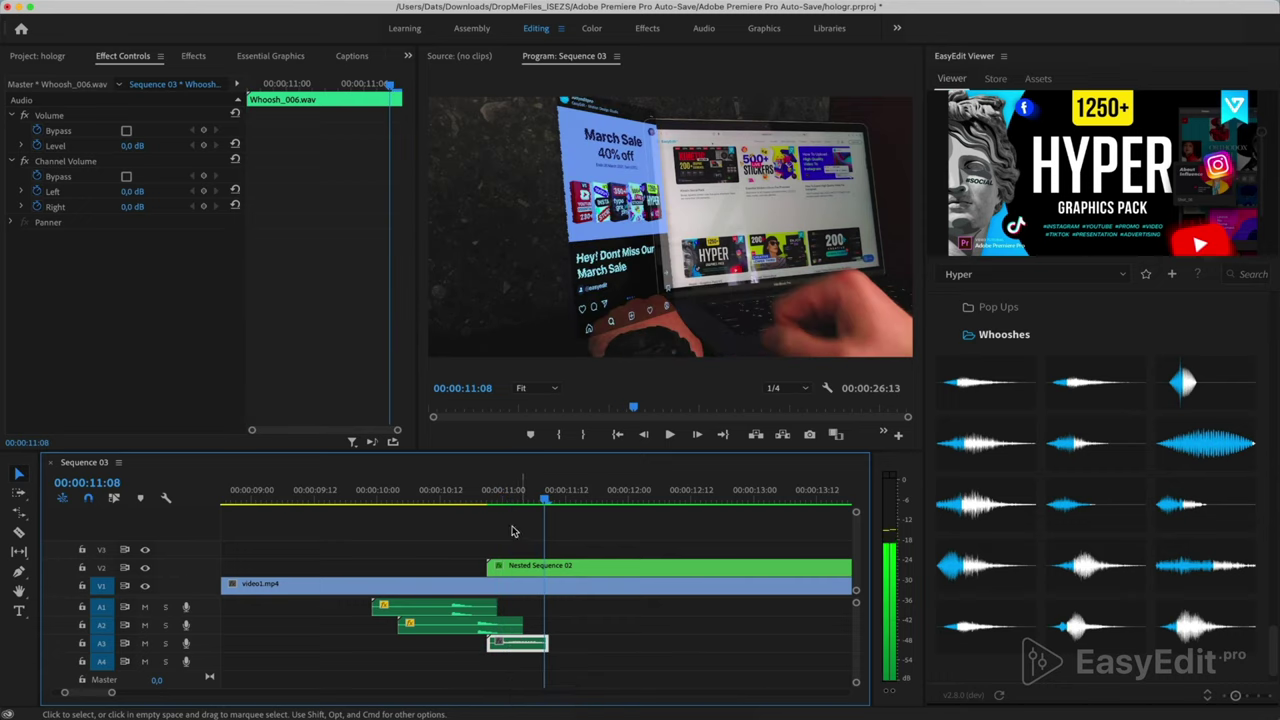
pyautogui.click(488, 492)
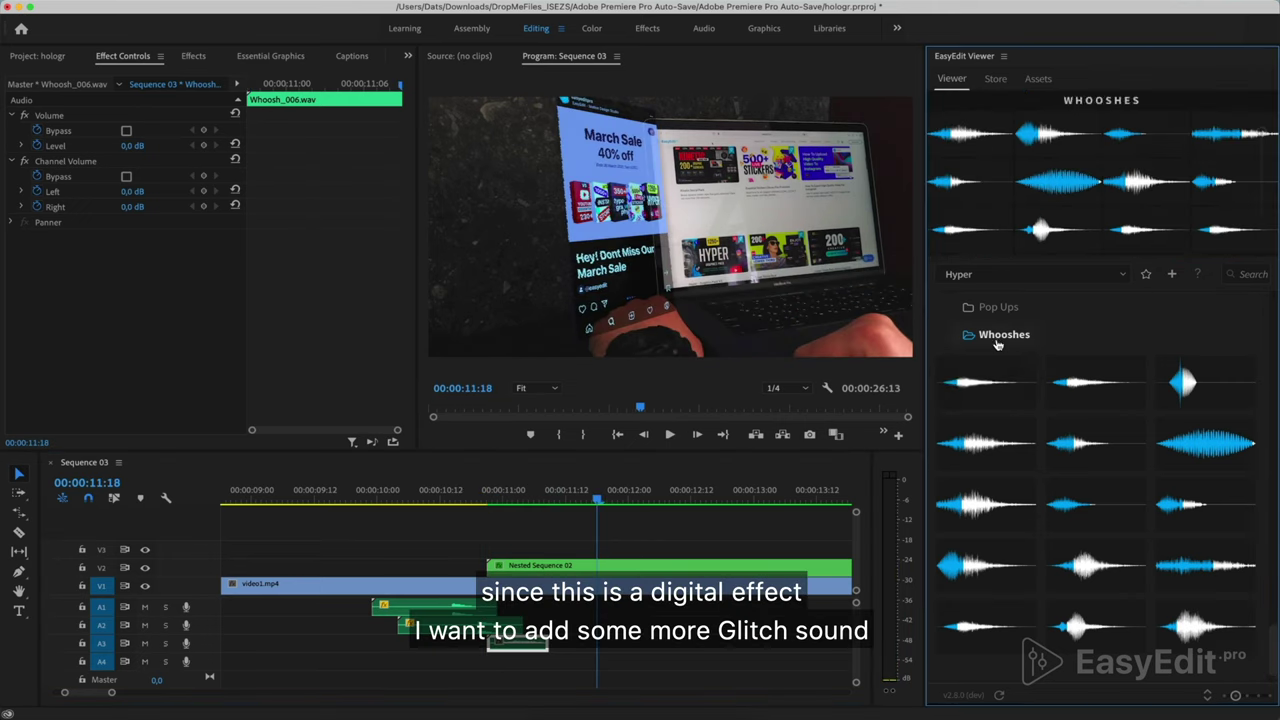
# Import Glitch 007 from the Glitch folder and drop it on track A4, slightly earlier
pyautogui.scroll(5, 1033, 516)
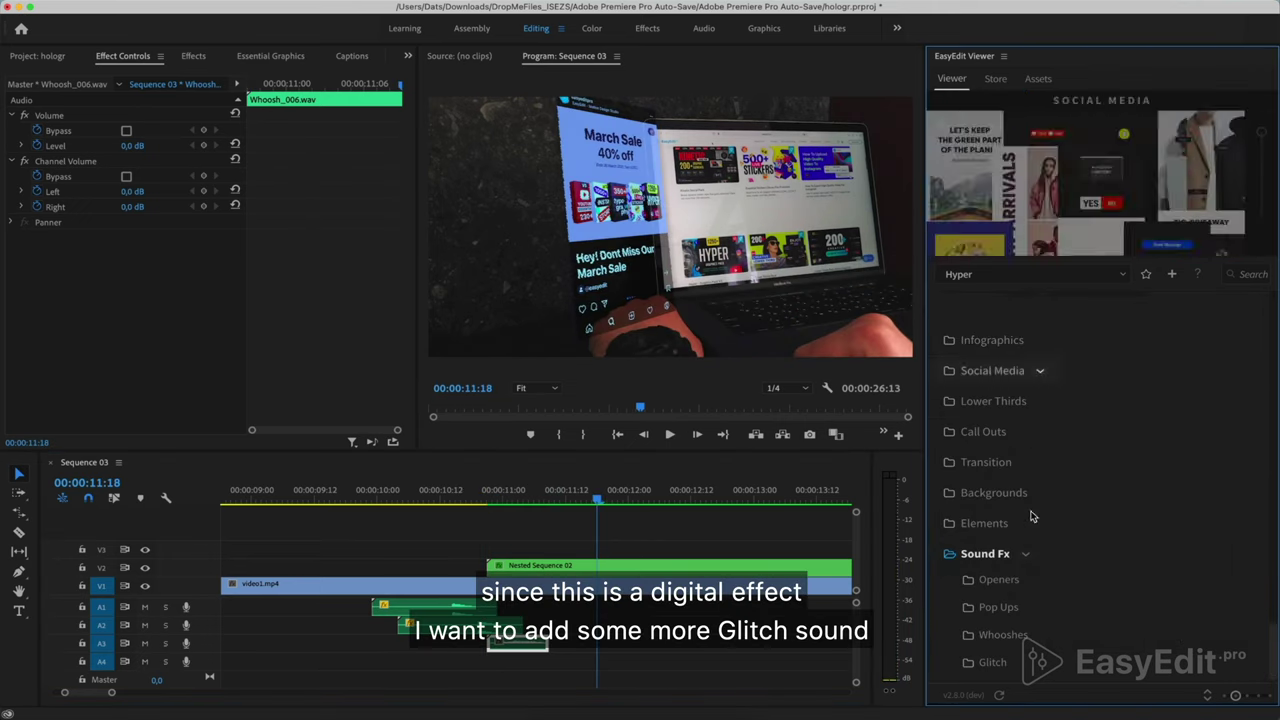
pyautogui.click(1000, 668)
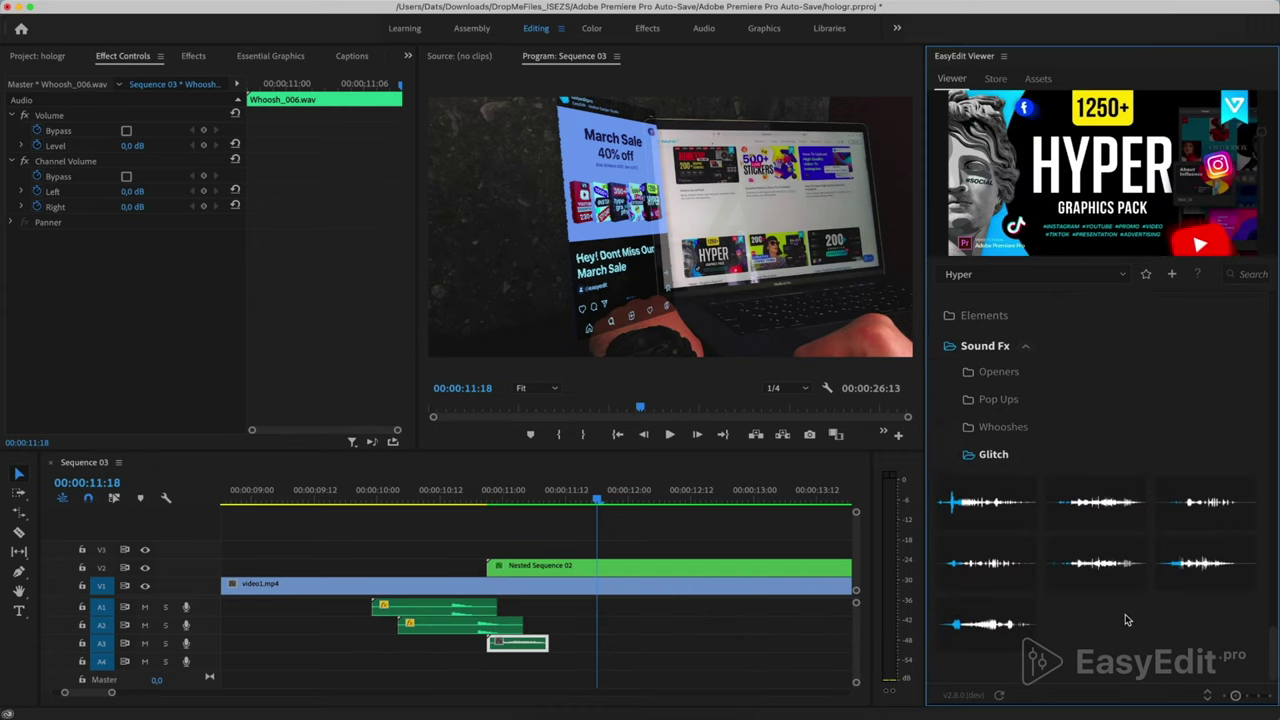
pyautogui.click(995, 625)
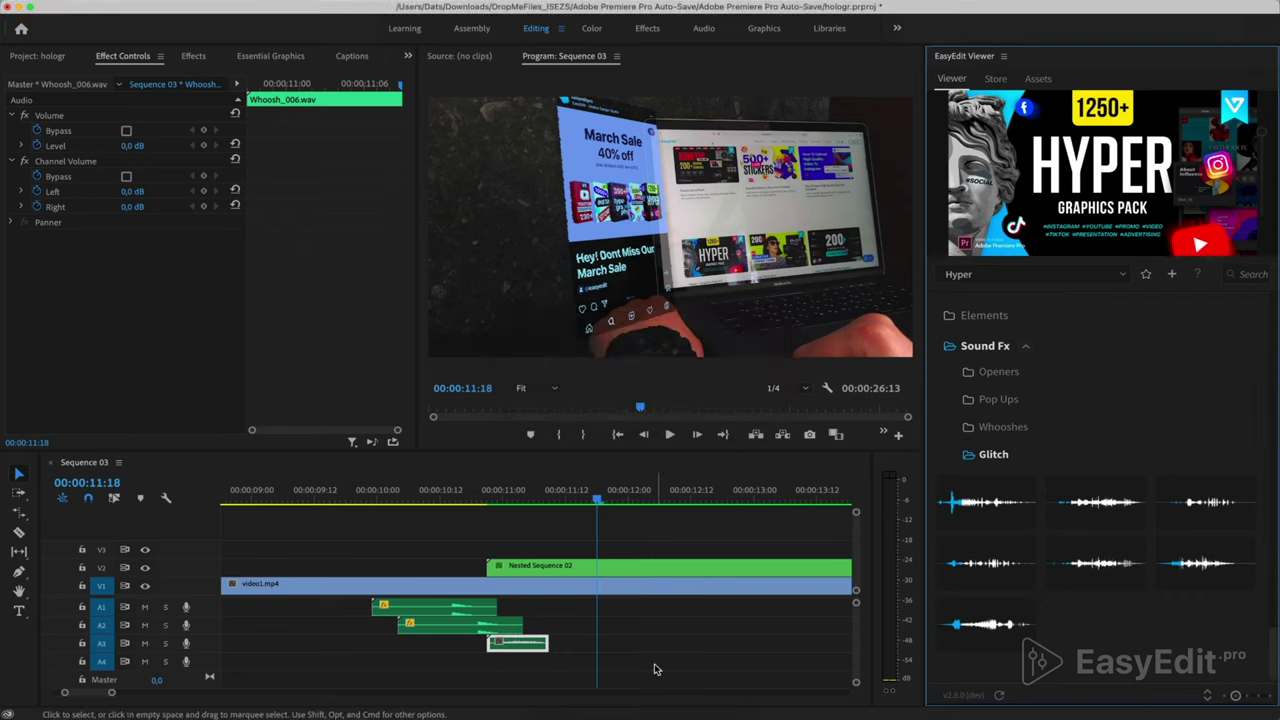
pyautogui.moveTo(688, 616); pyautogui.dragTo(537, 668)
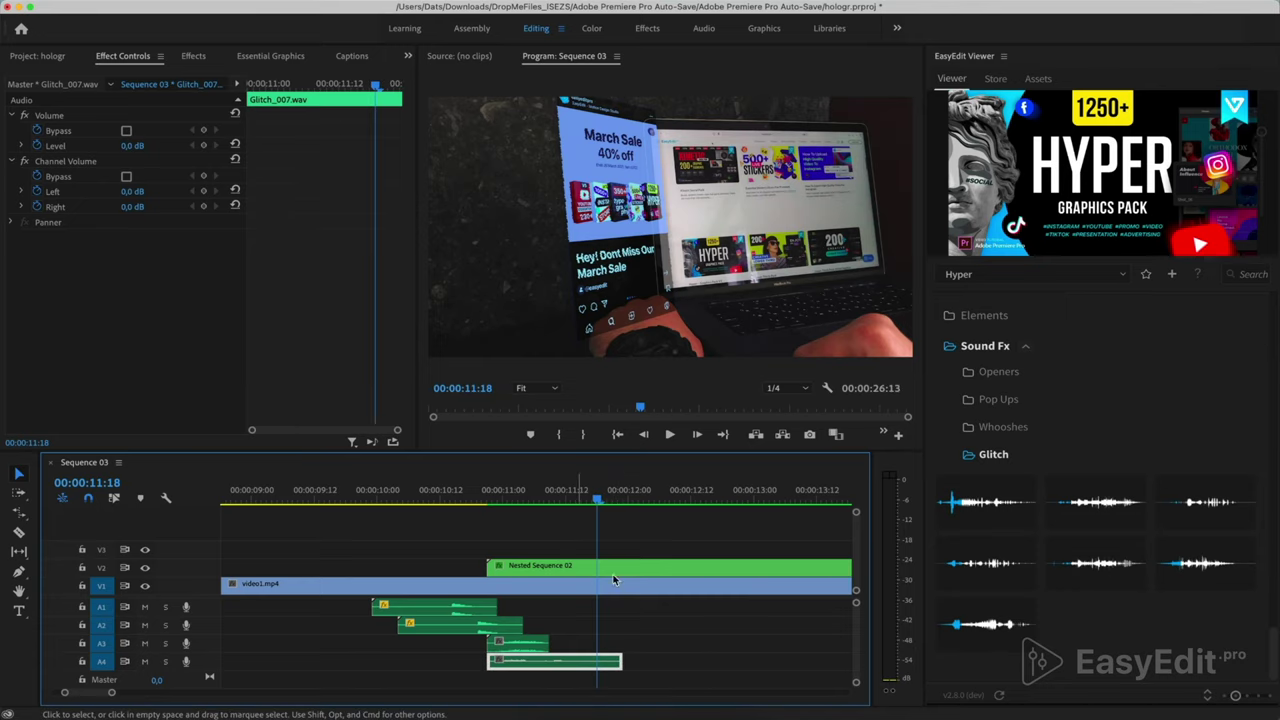
# Settle the glitch clip on A4 and preview the layered sound effects
pyautogui.click(477, 490)
pyautogui.click(343, 499)
pyautogui.press('space')
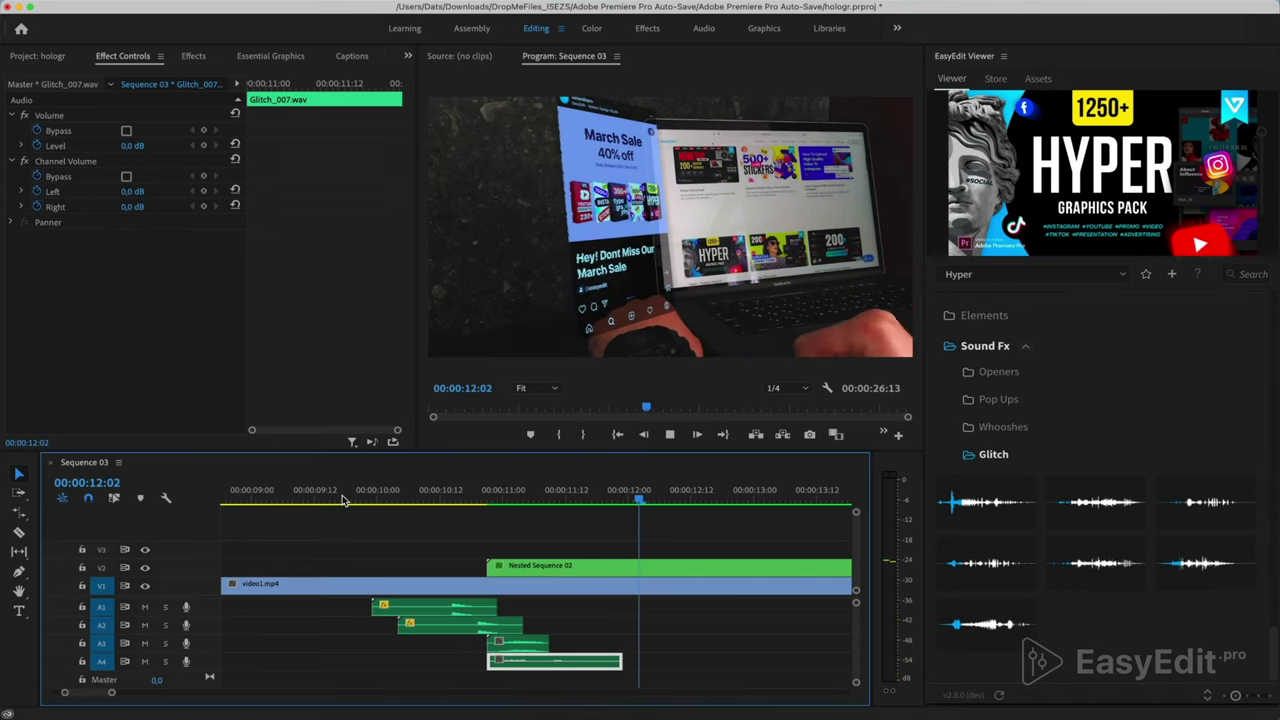
pyautogui.press('space')
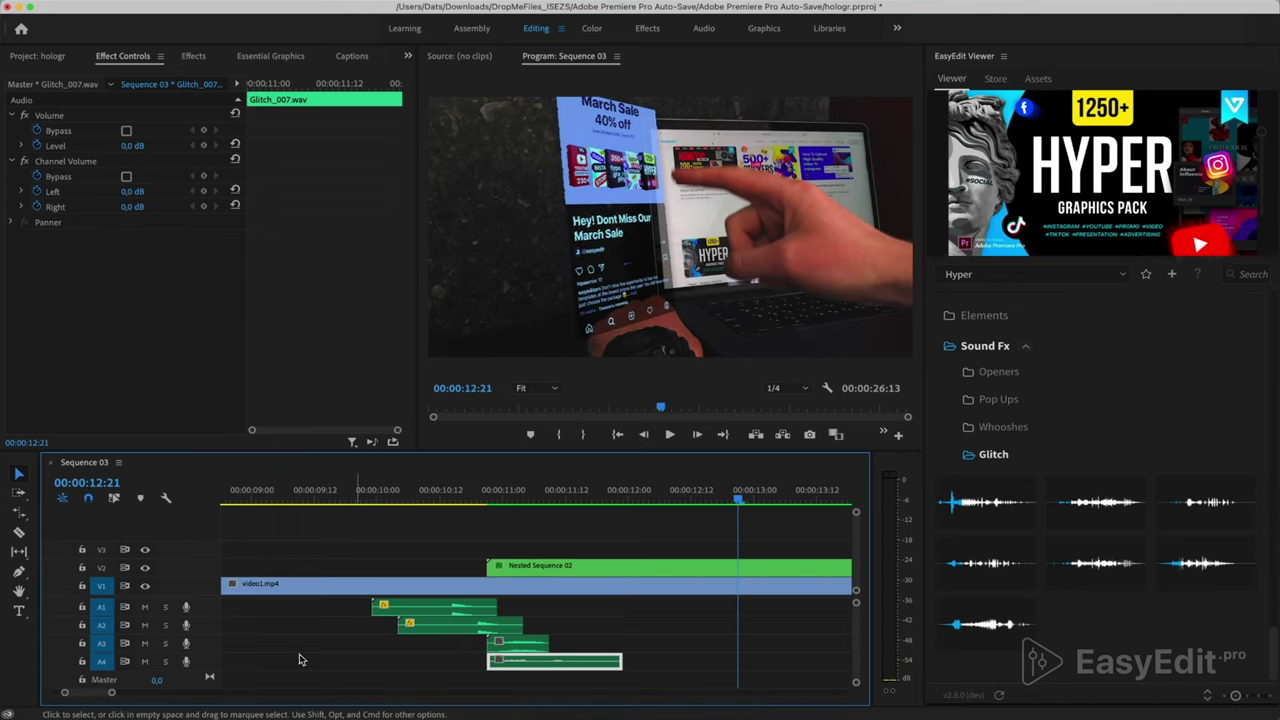
# Expand track A3, raise the Whoosh_006 volume to 5.4 dB, preview, and collapse the track
pyautogui.doubleClick(213, 644)
pyautogui.click(524, 663)
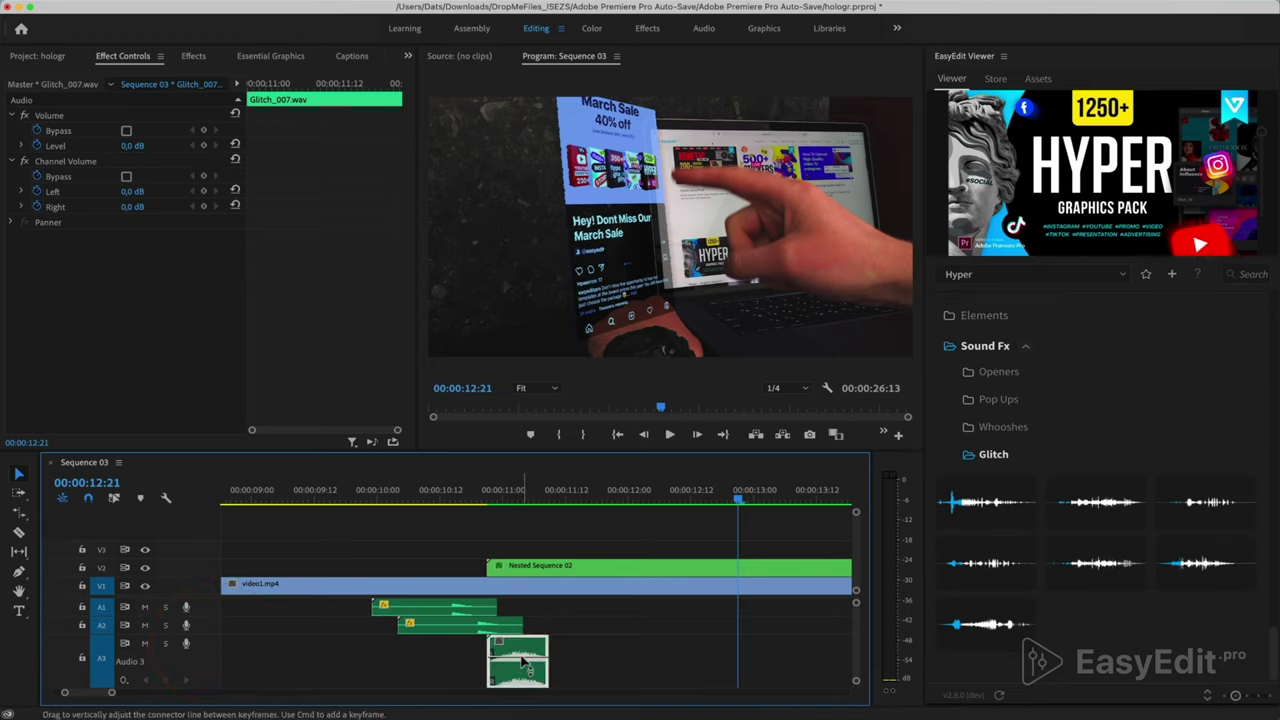
pyautogui.click(320, 487)
pyautogui.press('space')
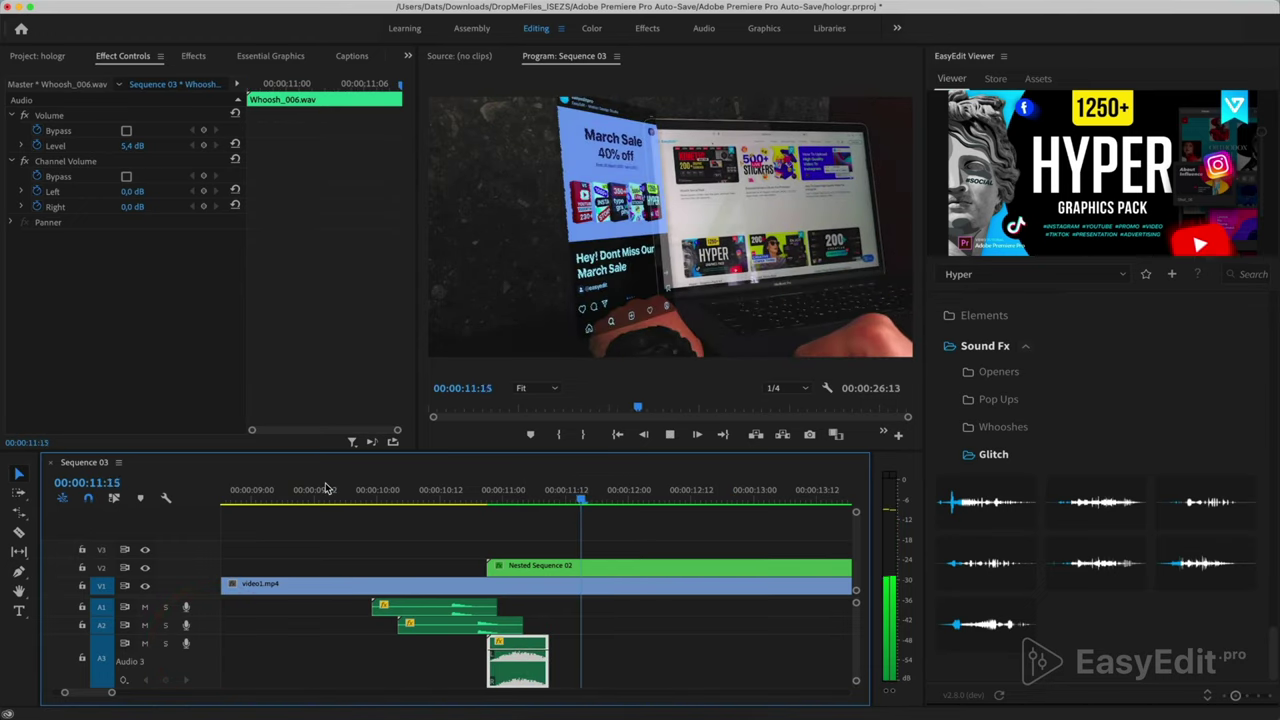
pyautogui.press('space')
pyautogui.scroll(-5, 689, 659)
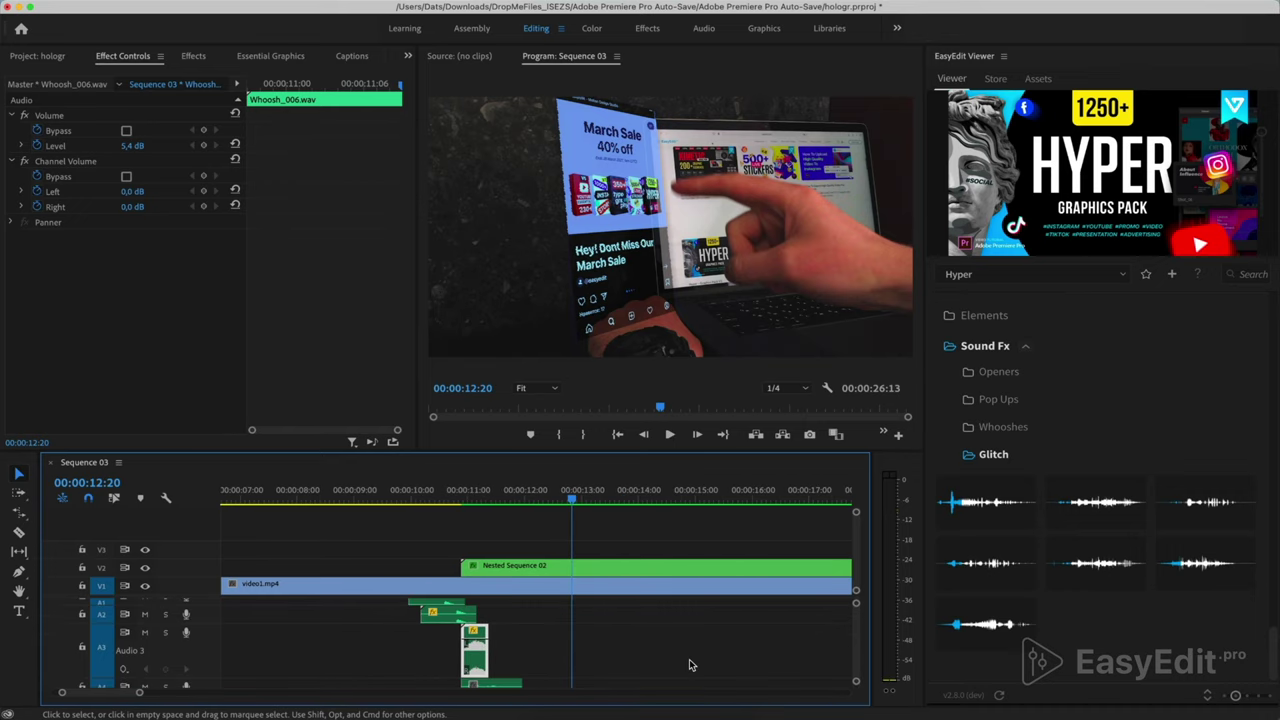
pyautogui.doubleClick(210, 648)
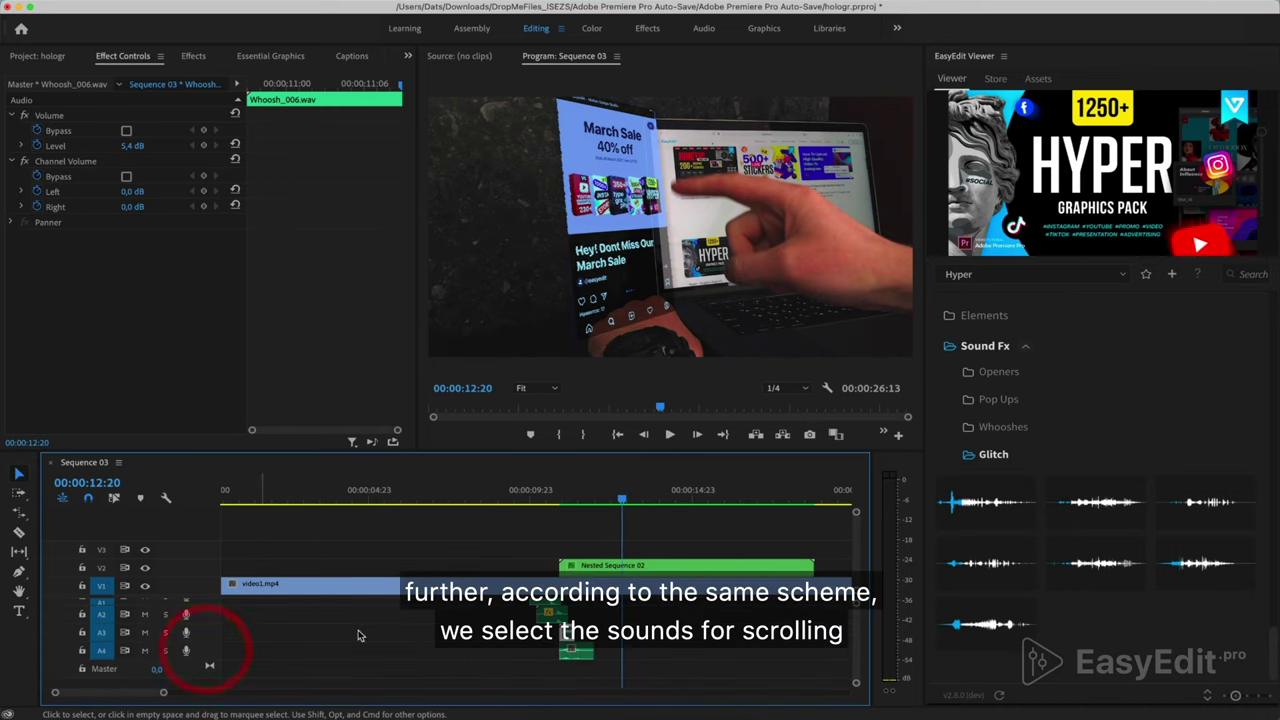
# Import Whoosh 005 onto track A2, nudged three frames earlier to start at 00:00:12:14
pyautogui.scroll(-3, 646, 648)
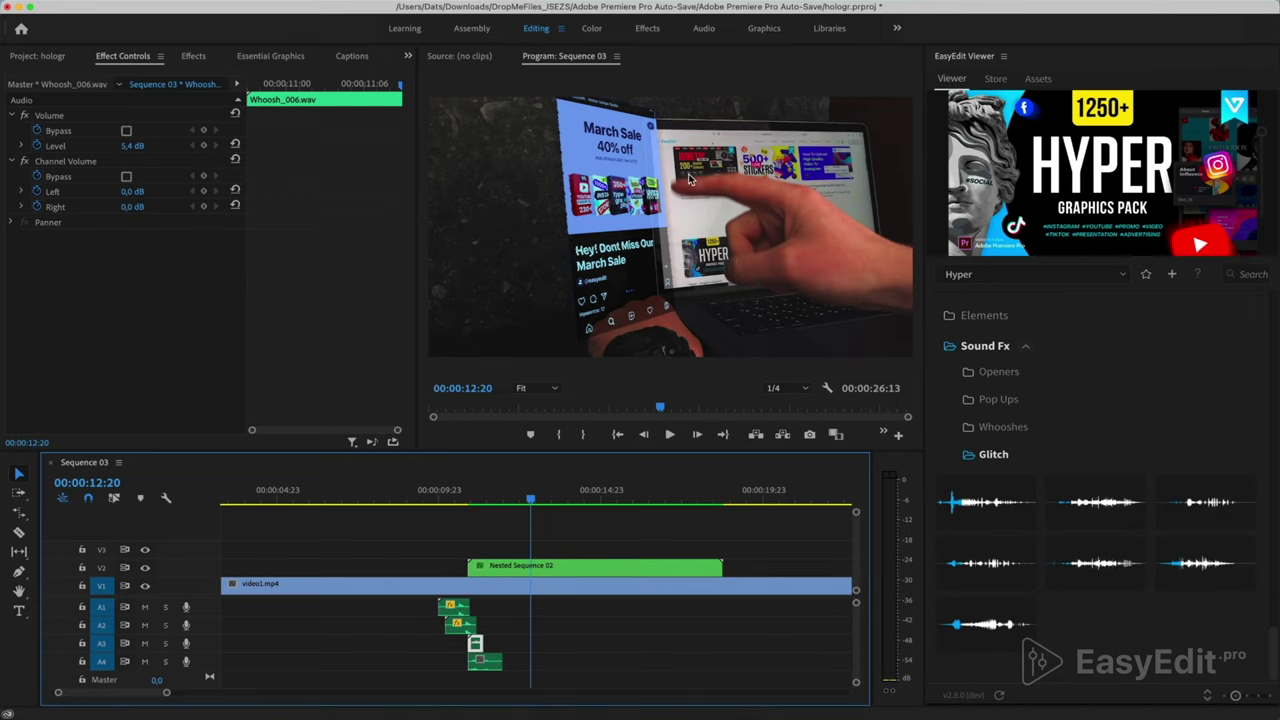
pyautogui.click(990, 428)
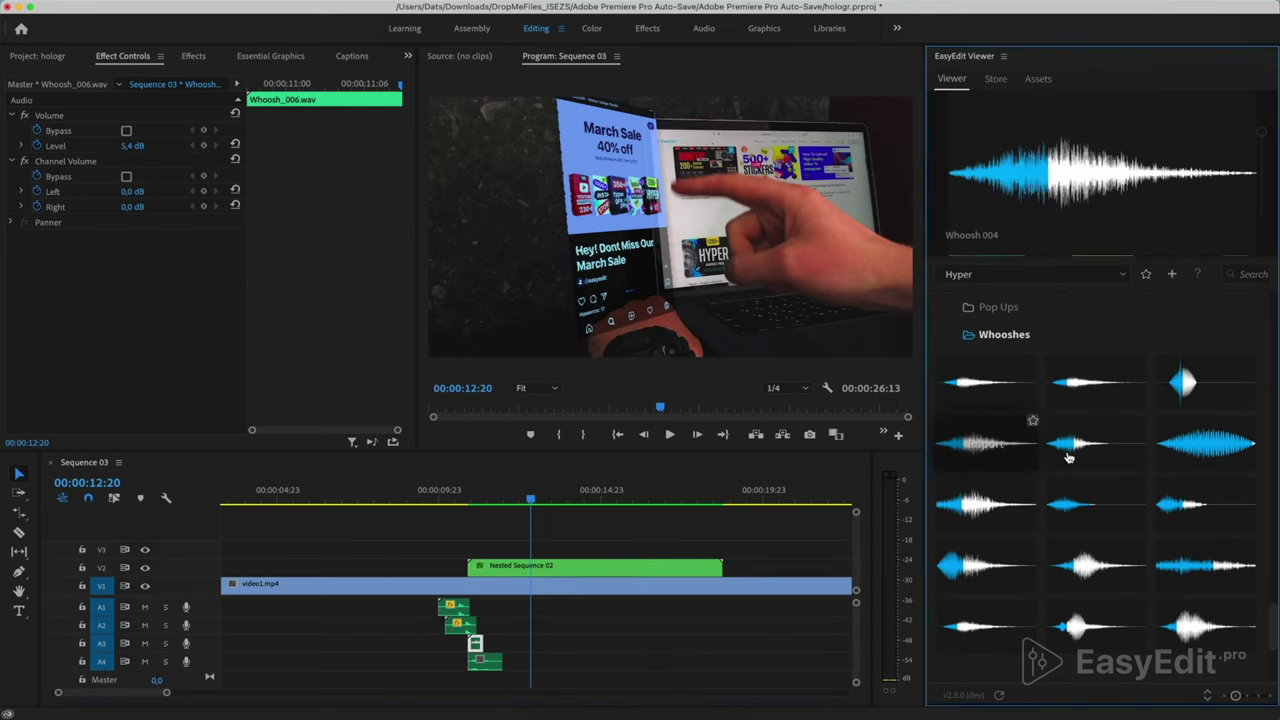
pyautogui.moveTo(1070, 457)
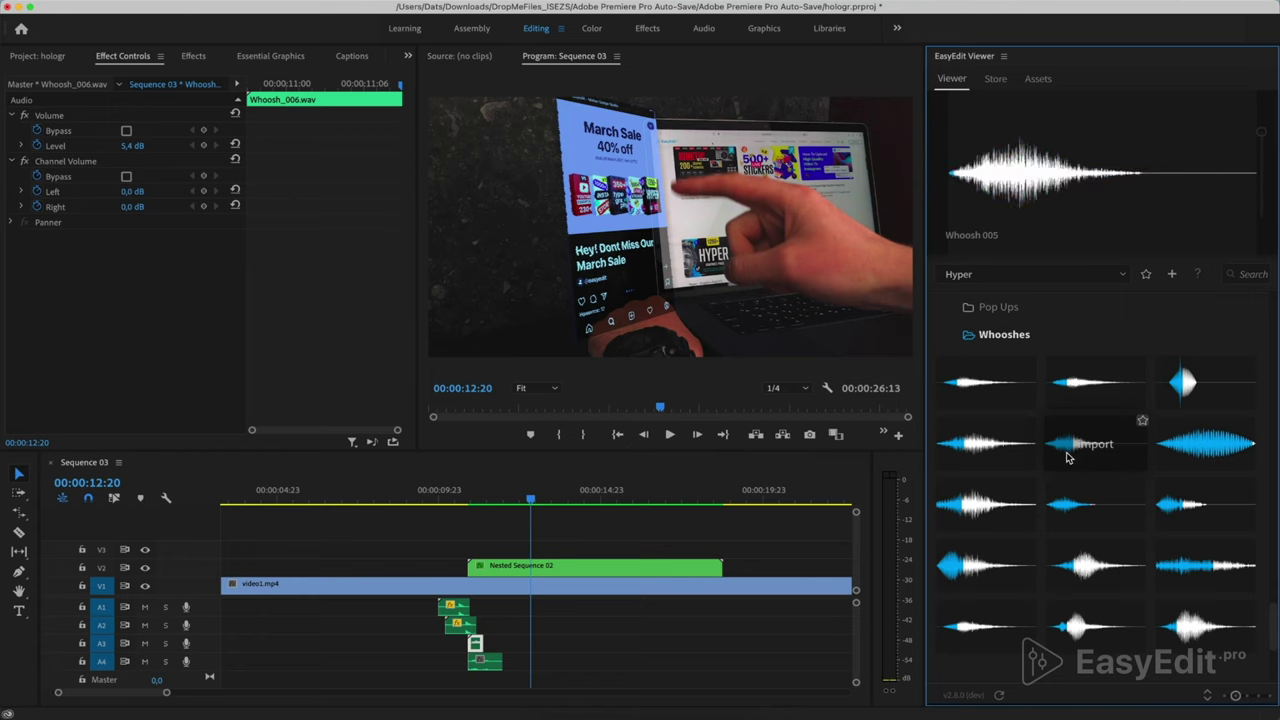
pyautogui.click(1068, 457)
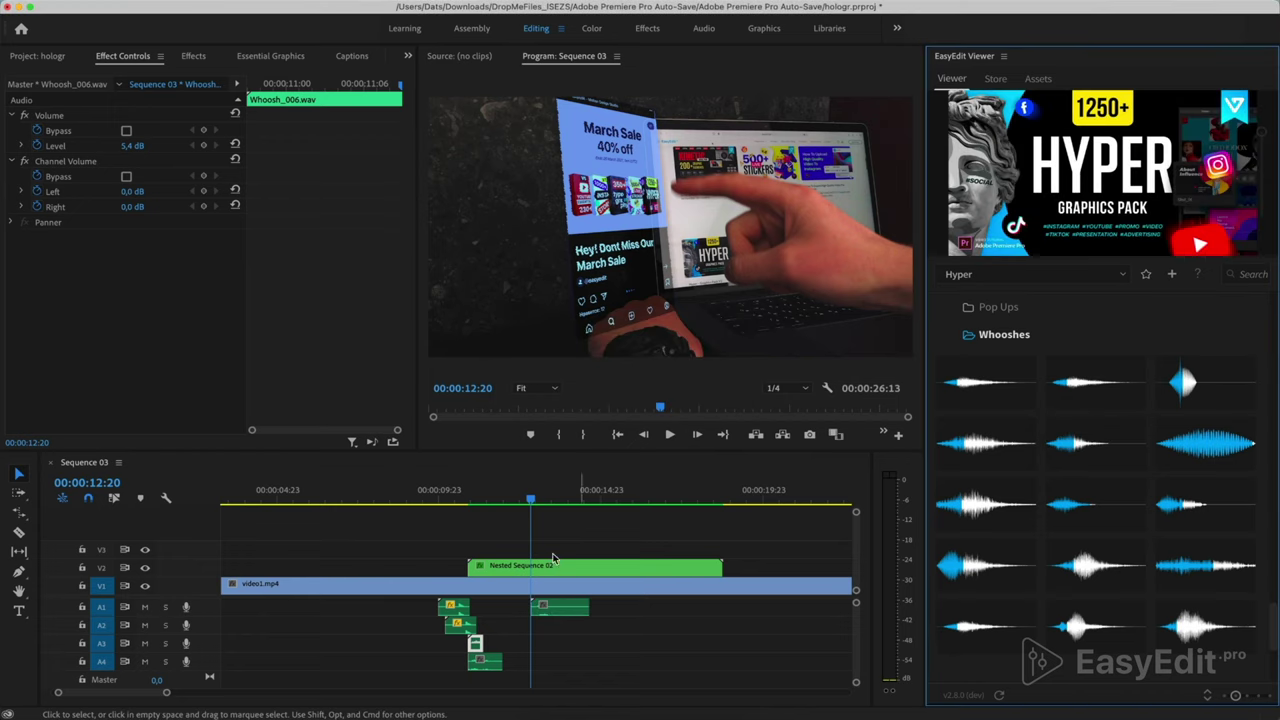
pyautogui.moveTo(555, 600); pyautogui.dragTo(555, 620)
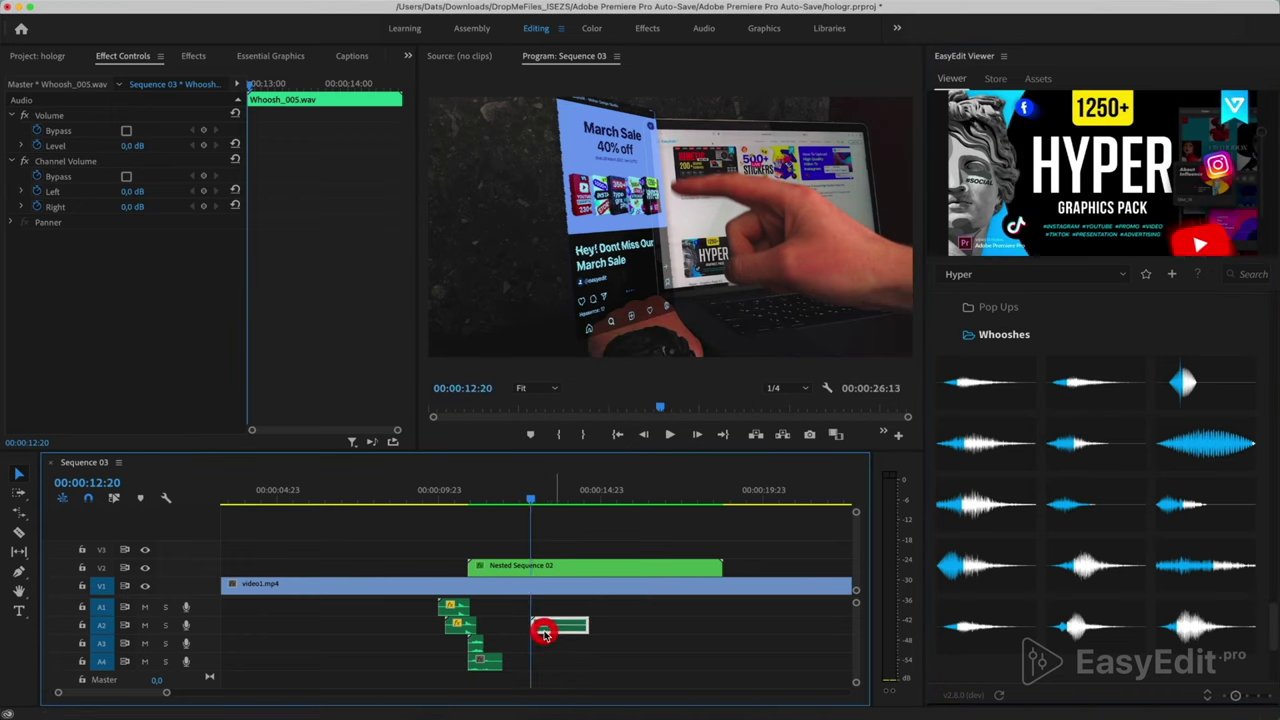
pyautogui.moveTo(535, 503)
pyautogui.mouseDown()
pyautogui.moveTo(513, 504)
pyautogui.moveTo(527, 504)
pyautogui.mouseUp()
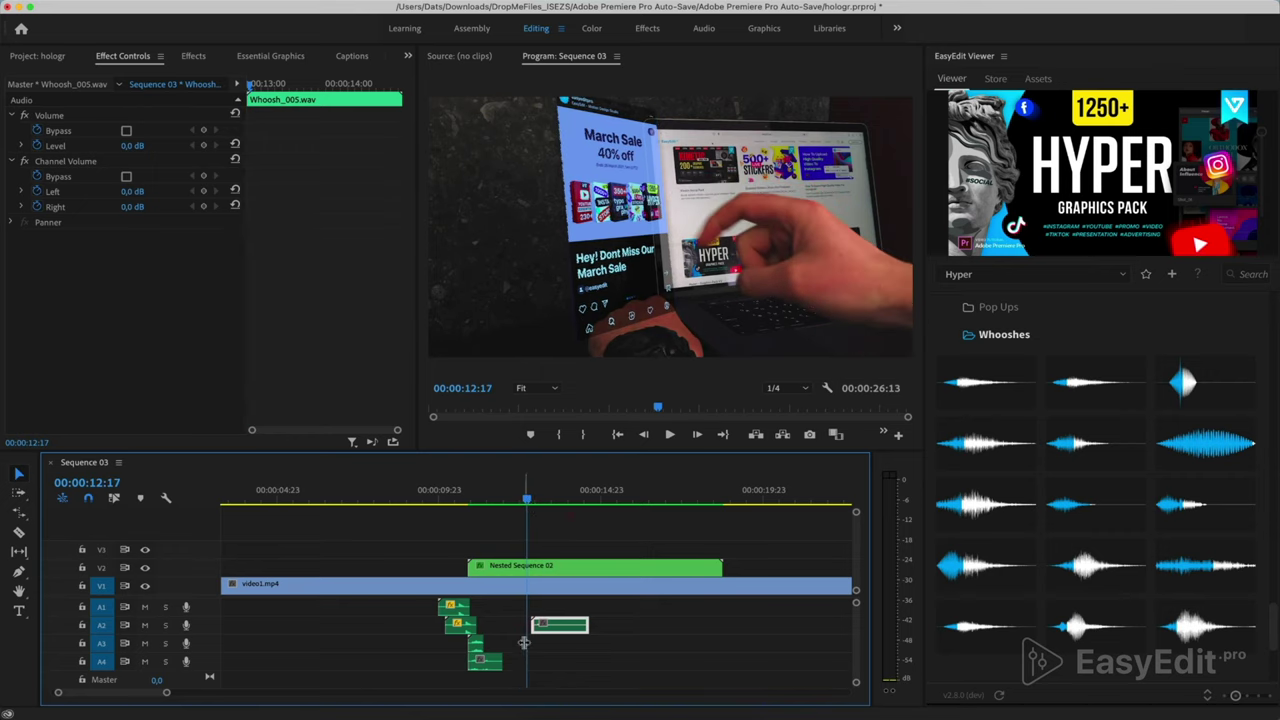
pyautogui.press('=')
pyautogui.press('=')
pyautogui.press('=')
pyautogui.moveTo(584, 635); pyautogui.dragTo(560, 629)
pyautogui.press('space')
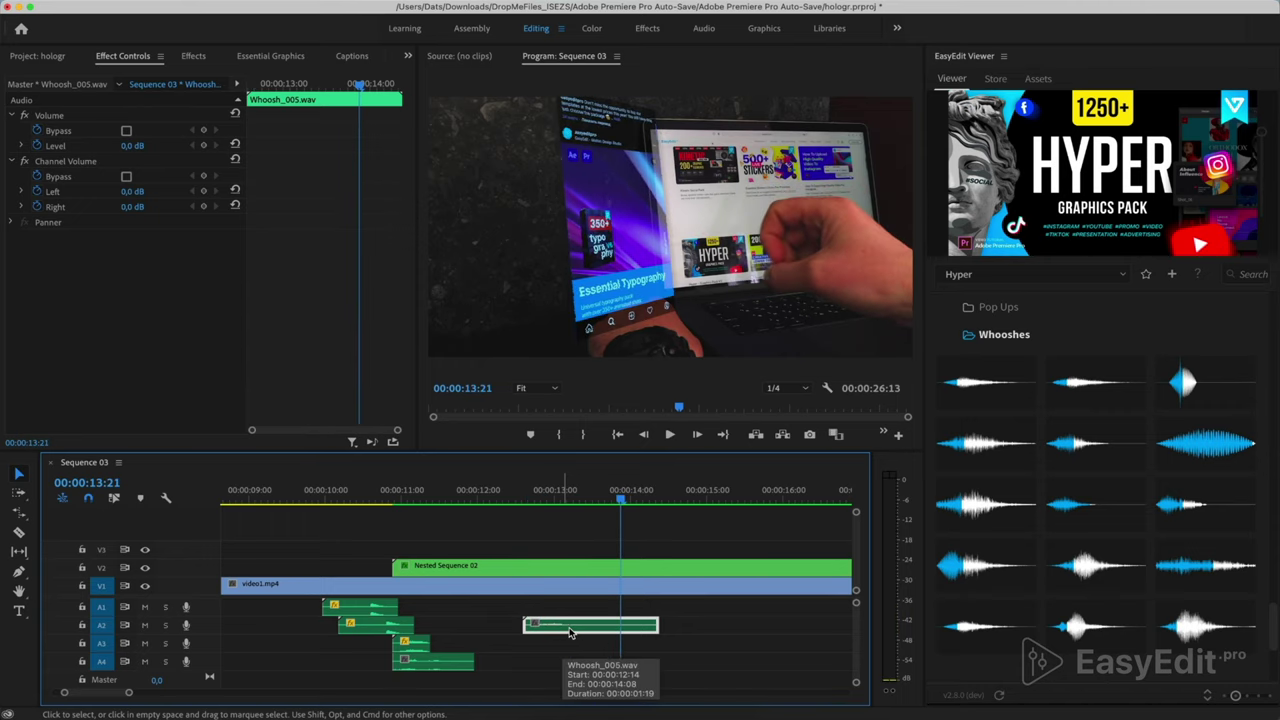
pyautogui.press('-')
# Duplicate Whoosh_005 onto track A3 at 00:00:13:18 and preview both whooshes
pyautogui.scroll(-5, 713, 646)
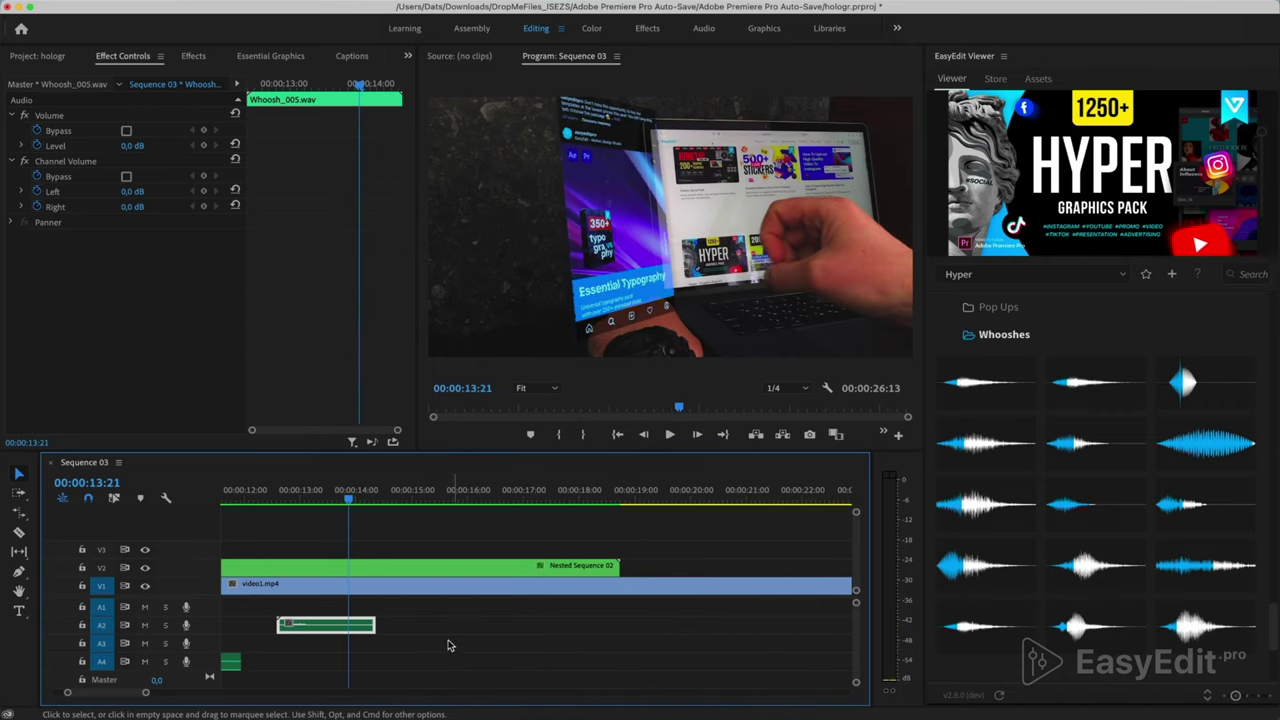
pyautogui.moveTo(352, 503); pyautogui.dragTo(357, 505)
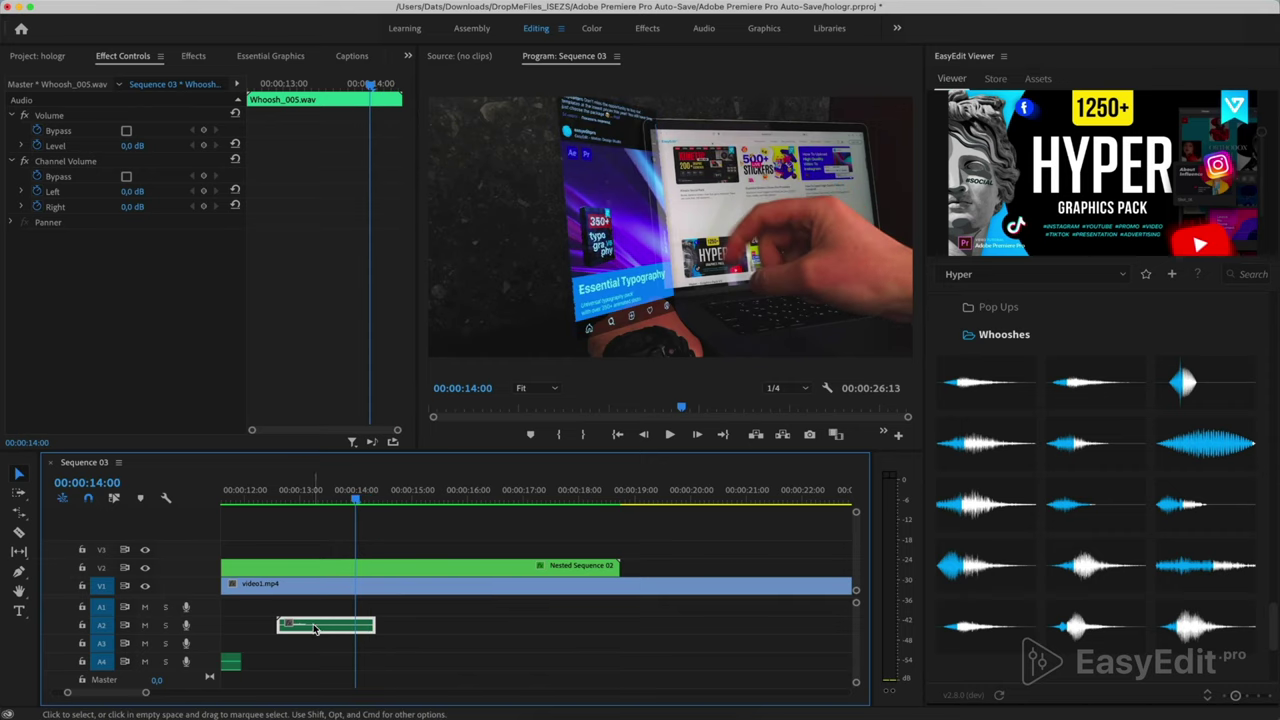
pyautogui.moveTo(314, 628); pyautogui.dragTo(367, 648)
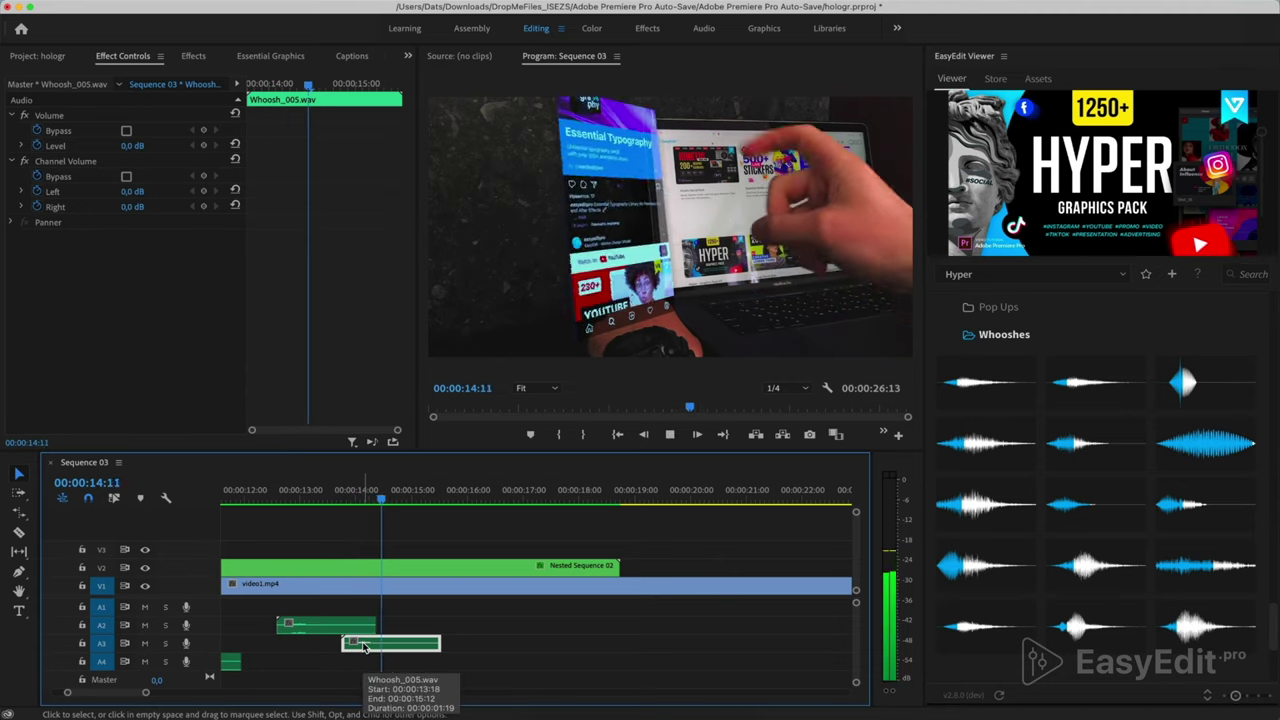
pyautogui.press('space')
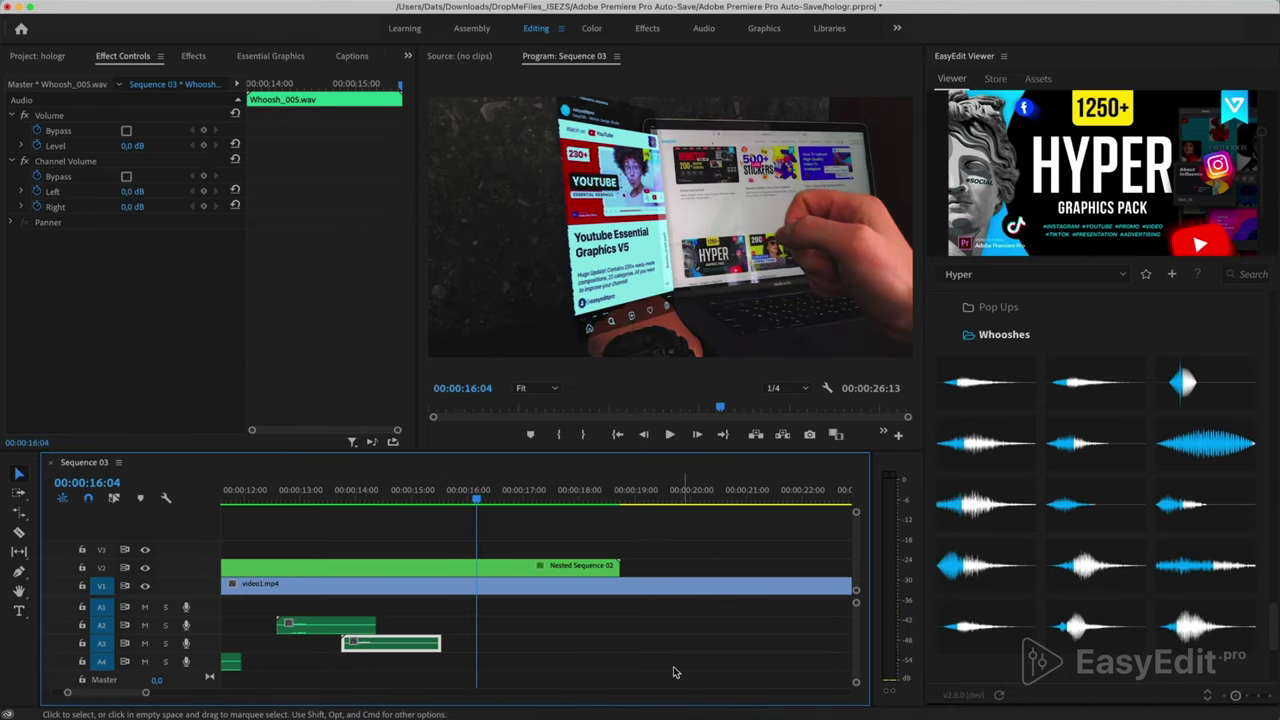
pyautogui.press('space')
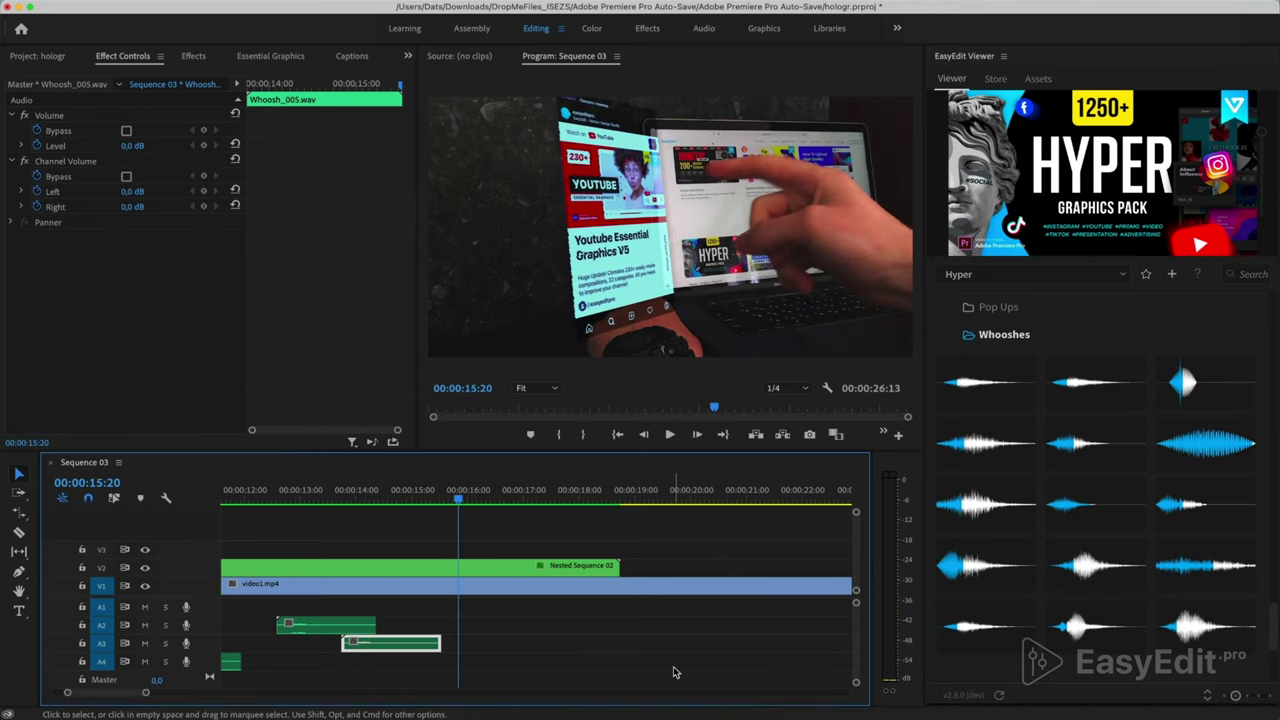
# Preview the Pop Ups sounds and import the chosen one onto A1 at 00:00:15:20
pyautogui.scroll(3, 1149, 344)
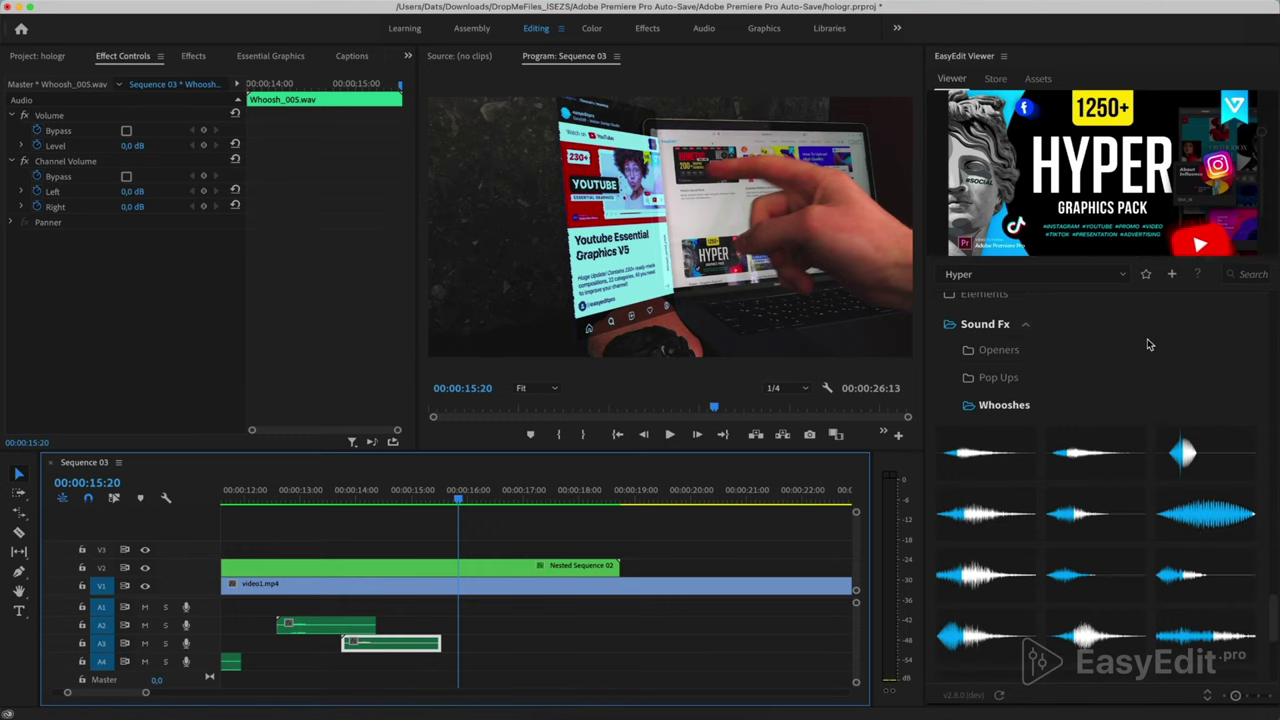
pyautogui.click(1080, 378)
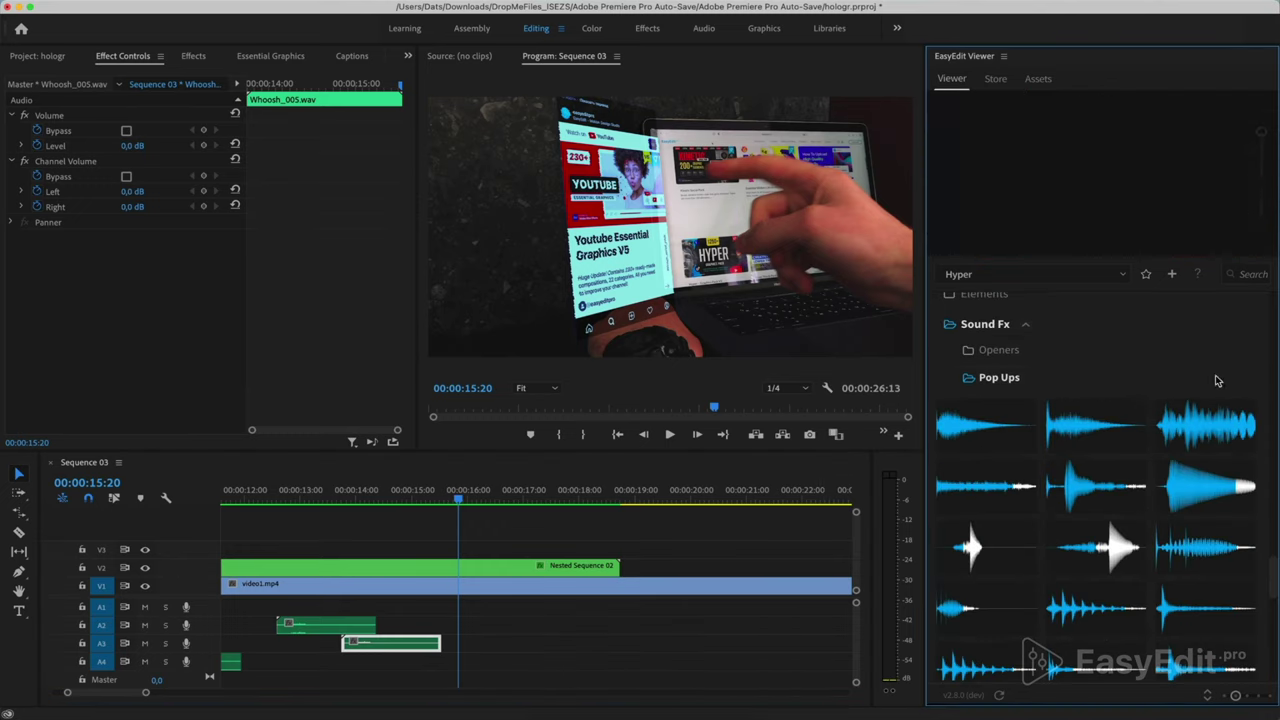
pyautogui.scroll(-2, 1217, 380)
pyautogui.moveTo(1223, 410)
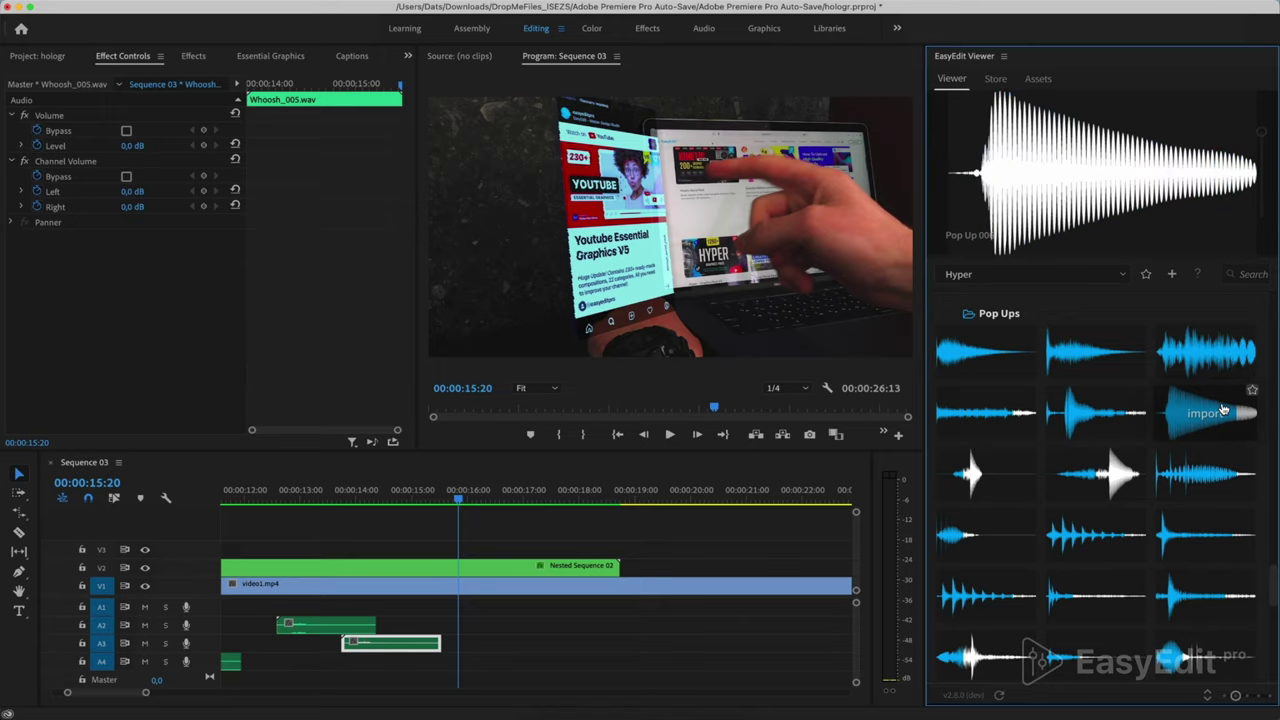
pyautogui.moveTo(1104, 470)
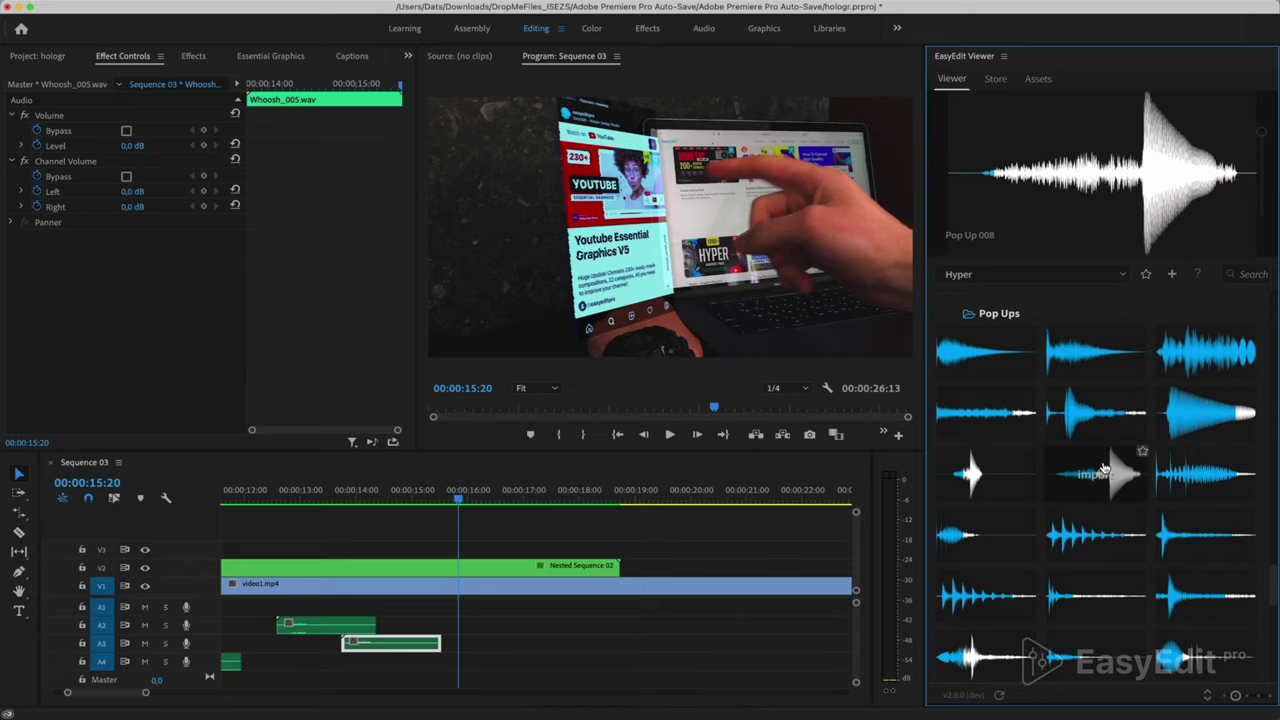
pyautogui.moveTo(989, 484)
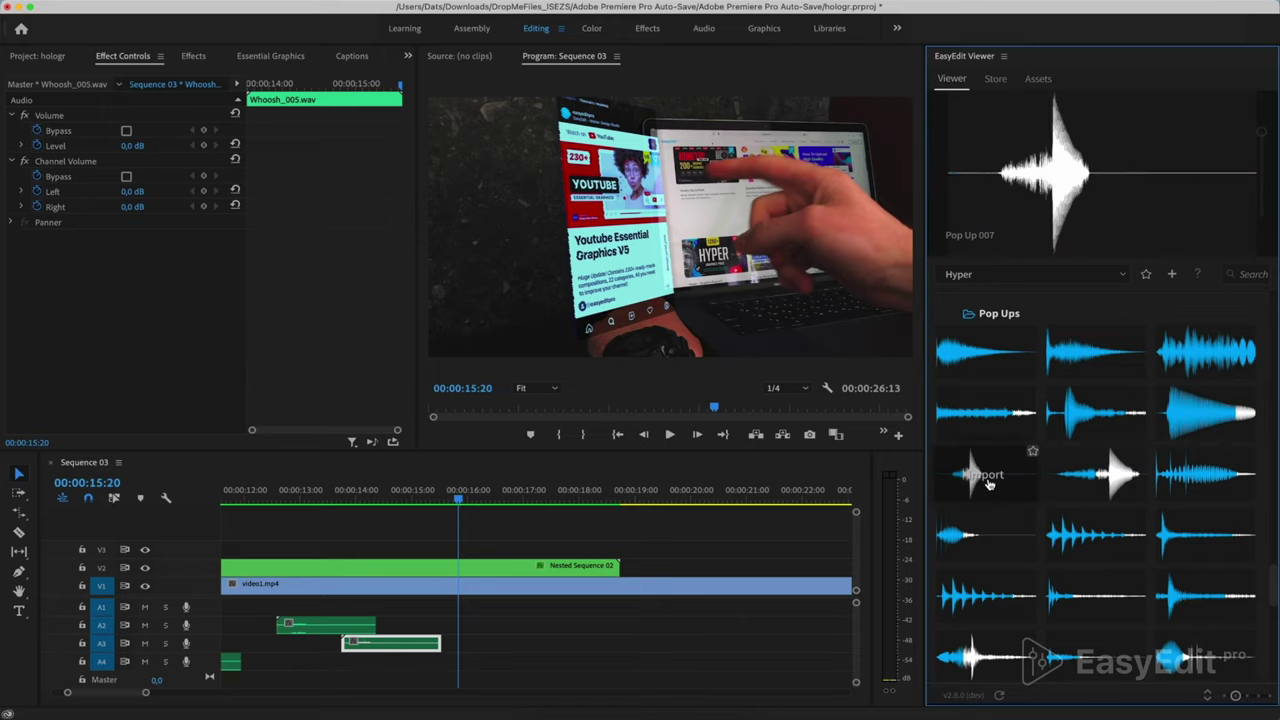
pyautogui.moveTo(999, 536)
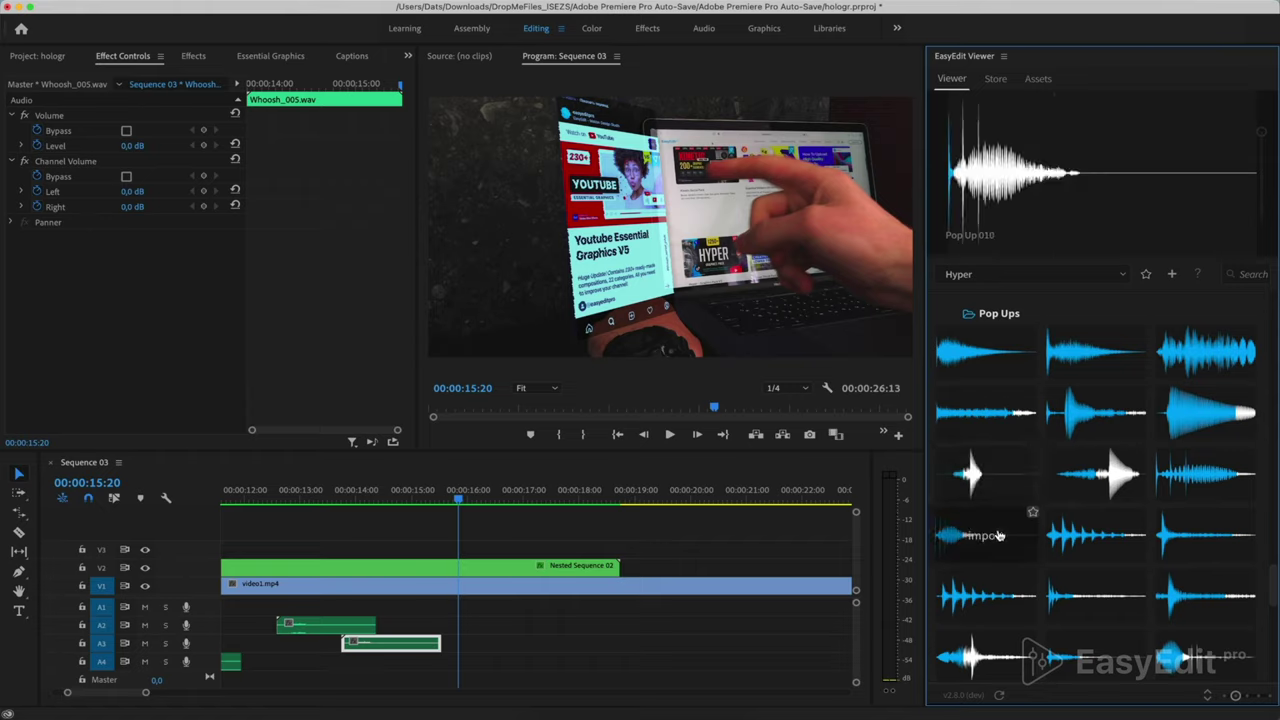
pyautogui.moveTo(1081, 505)
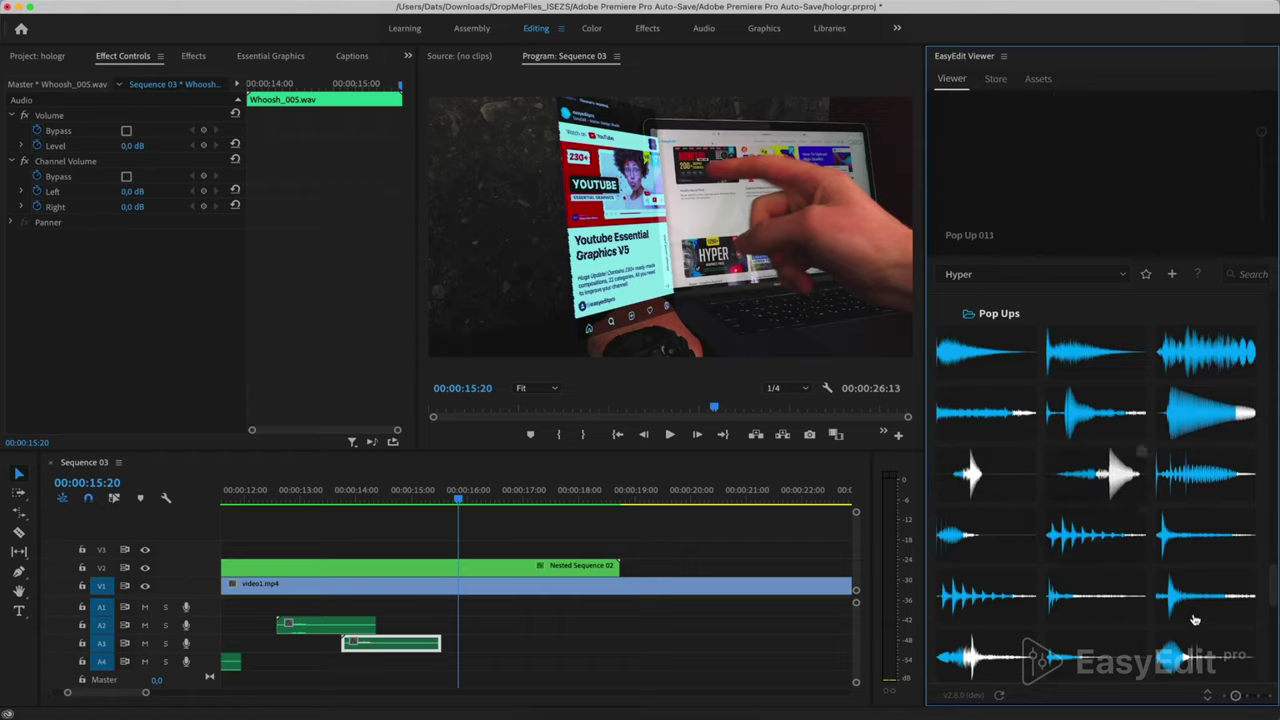
pyautogui.moveTo(1197, 648)
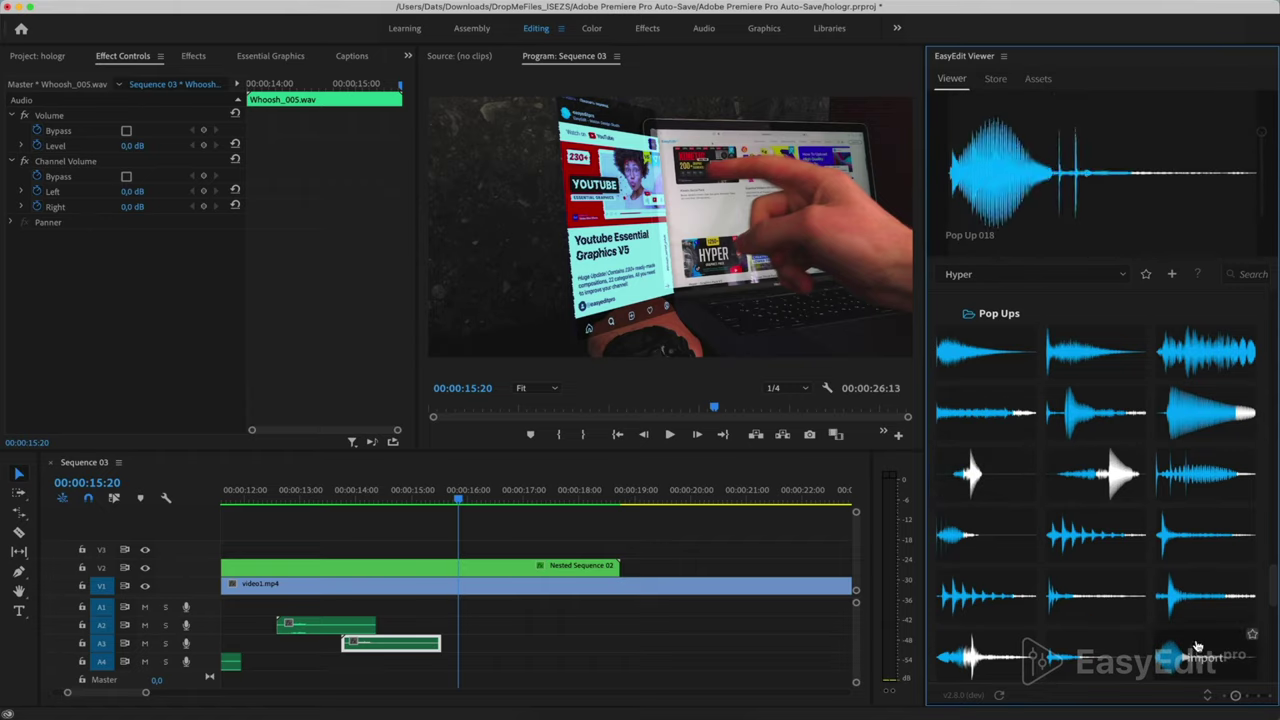
pyautogui.click(1195, 588)
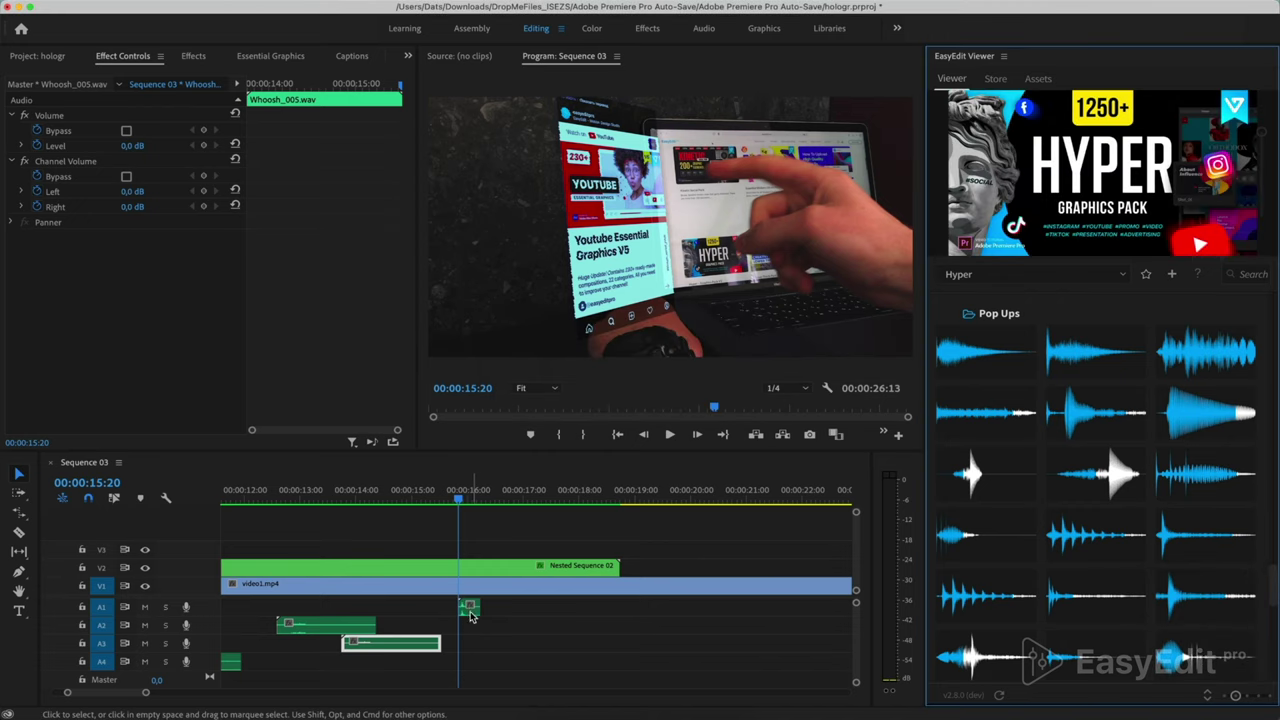
# Move Pop_up_015 to track A2, shift it eight frames later to about 00:00:16:06, and preview
pyautogui.moveTo(470, 612); pyautogui.dragTo(467, 625)
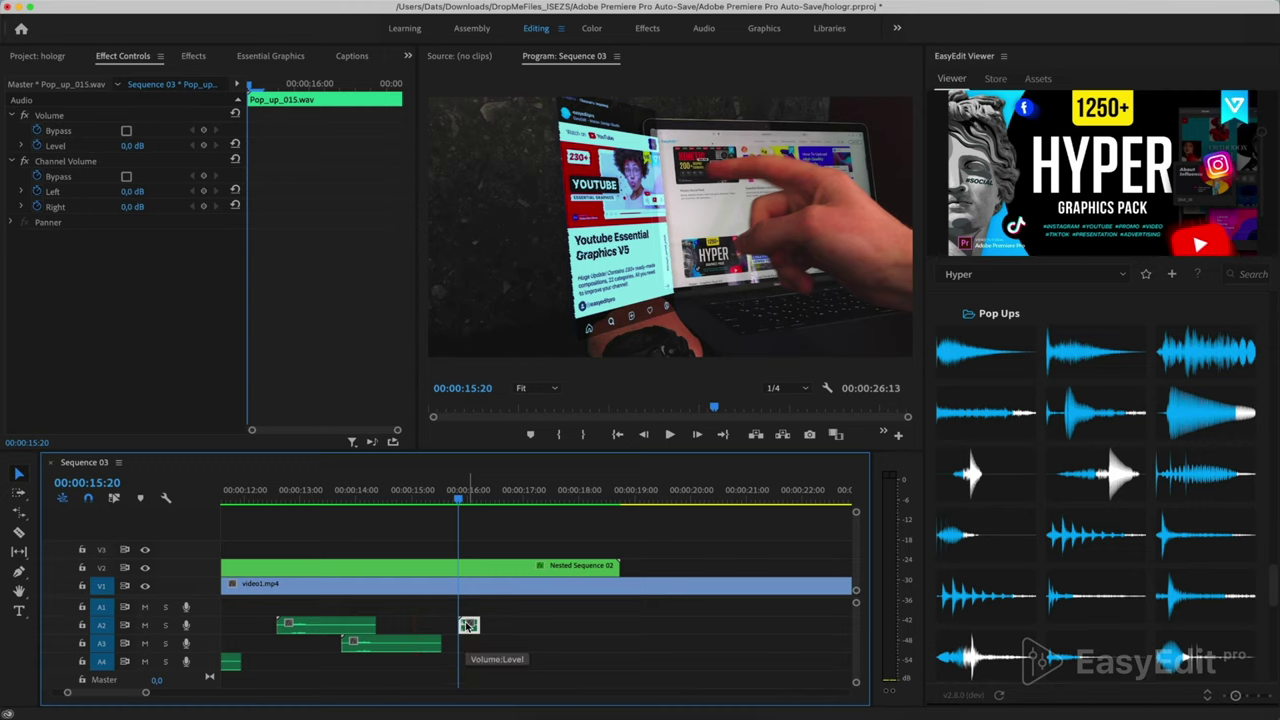
pyautogui.press('space')
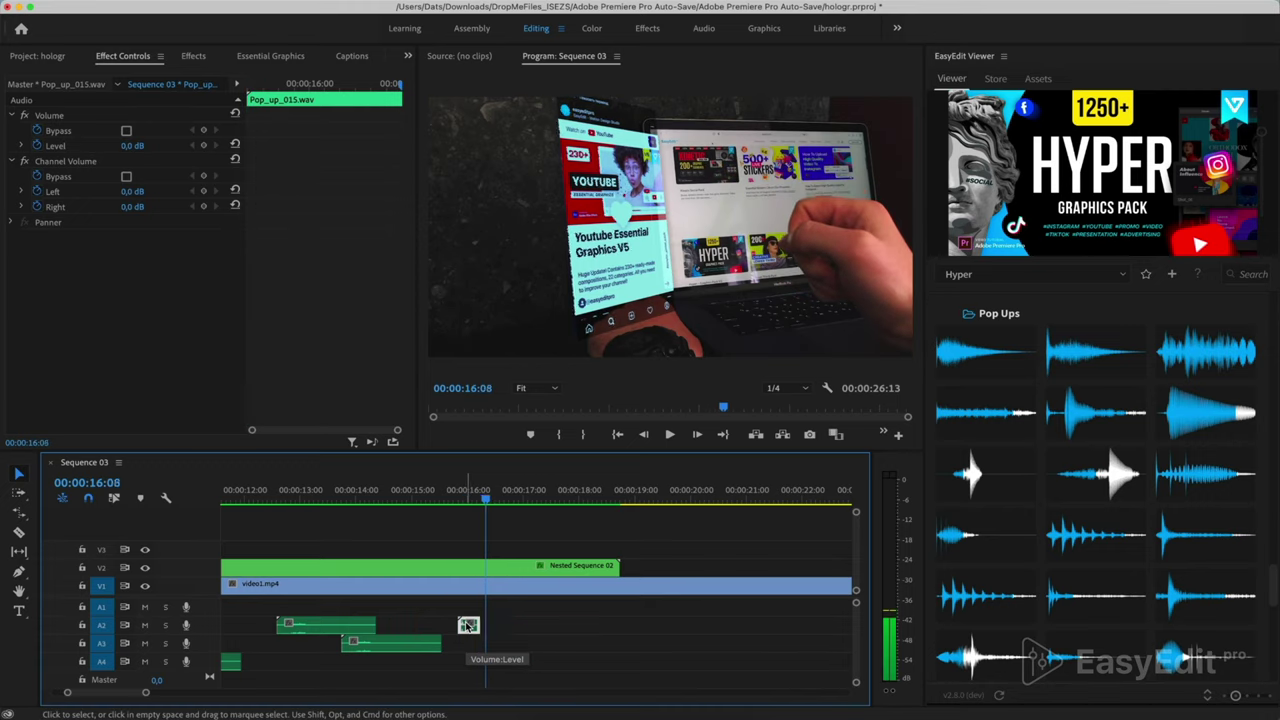
pyautogui.press('Left')
pyautogui.press('Left')
pyautogui.press('Left')
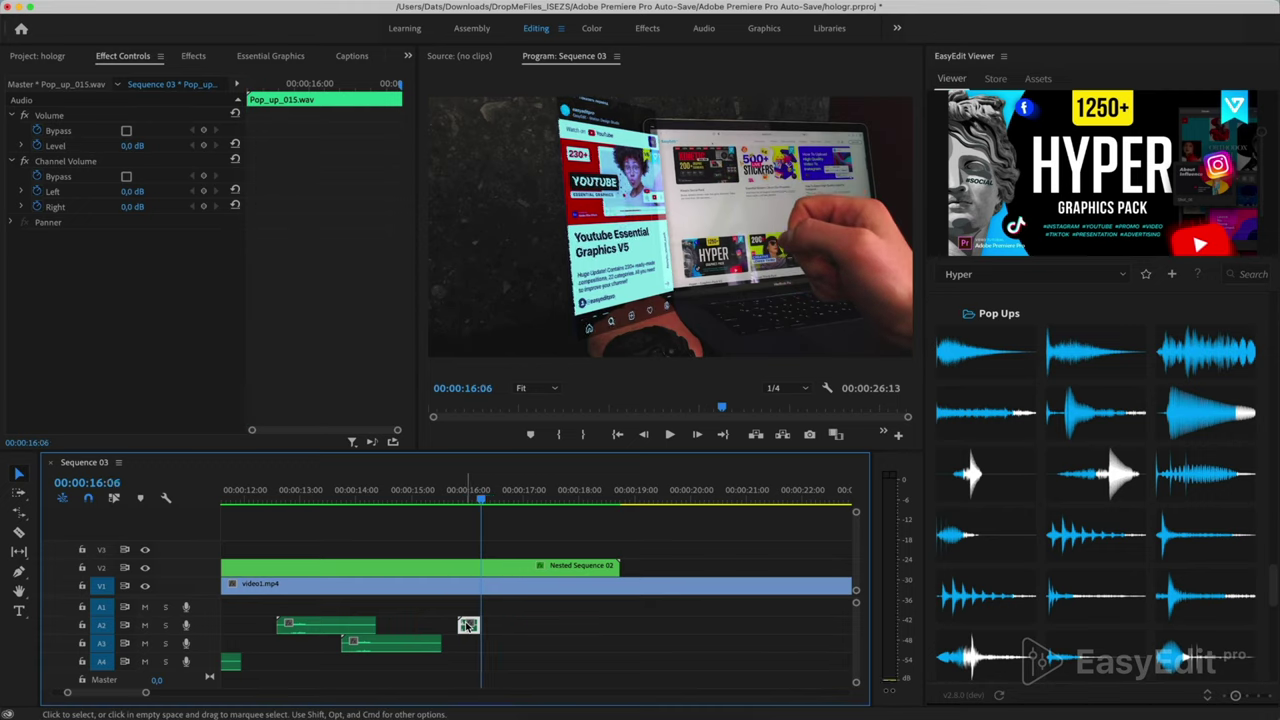
pyautogui.scroll(3, 468, 625)
pyautogui.moveTo(468, 625); pyautogui.dragTo(528, 624)
pyautogui.click(414, 491)
pyautogui.press('space')
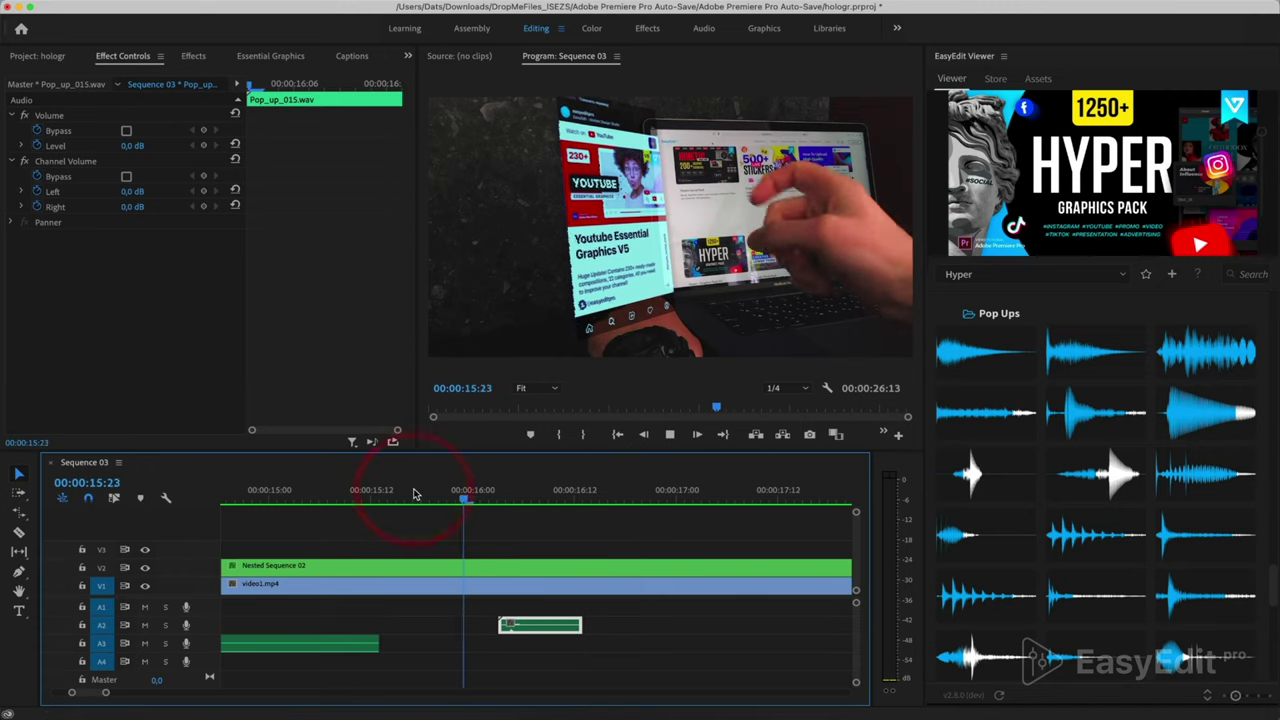
pyautogui.press('space')
pyautogui.scroll(-1, 458, 621)
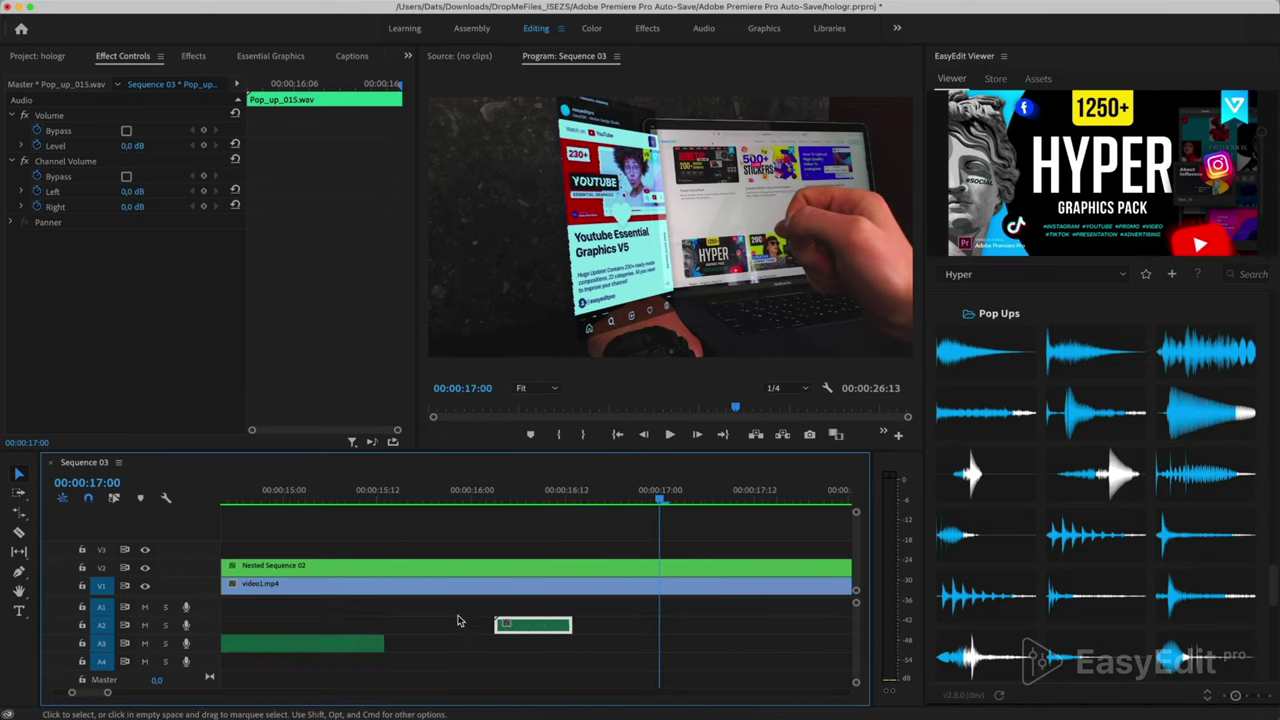
pyautogui.scroll(-3, 458, 621)
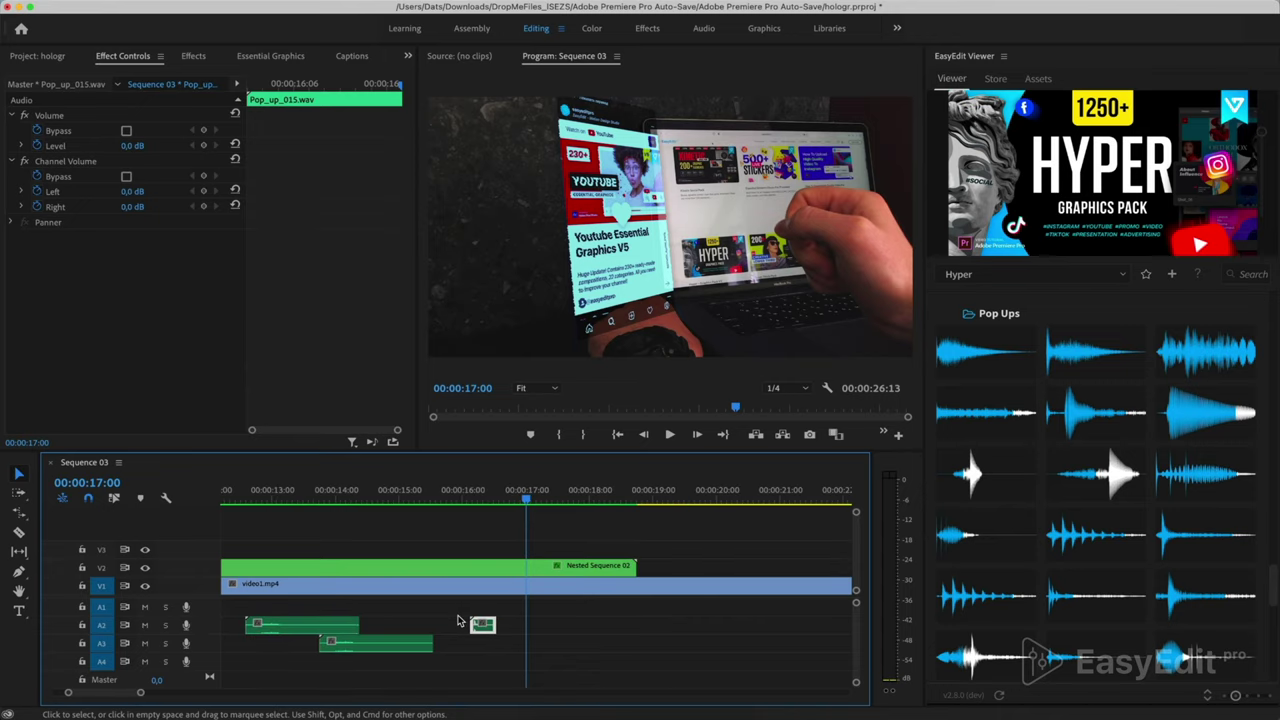
pyautogui.scroll(-4, 530, 640)
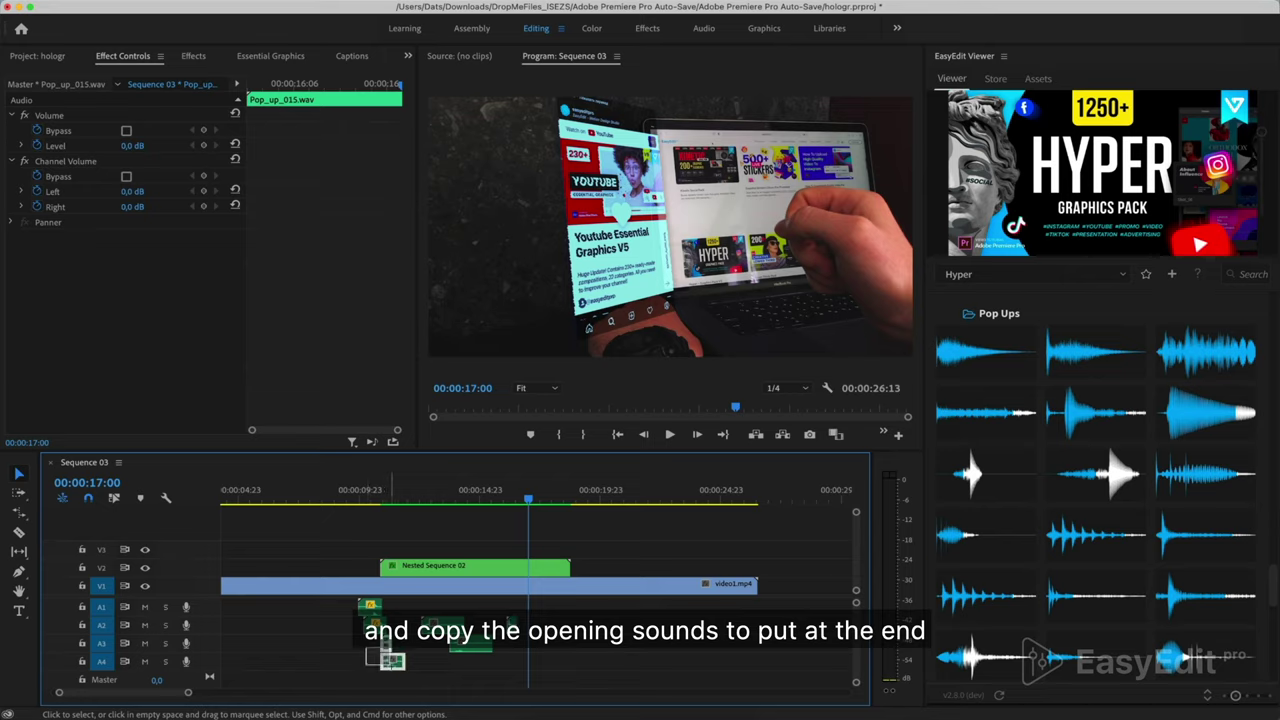
# Duplicate the opening whoosh and pop-up clips and snap the copies to 00:00:17:20
pyautogui.click(390, 662)
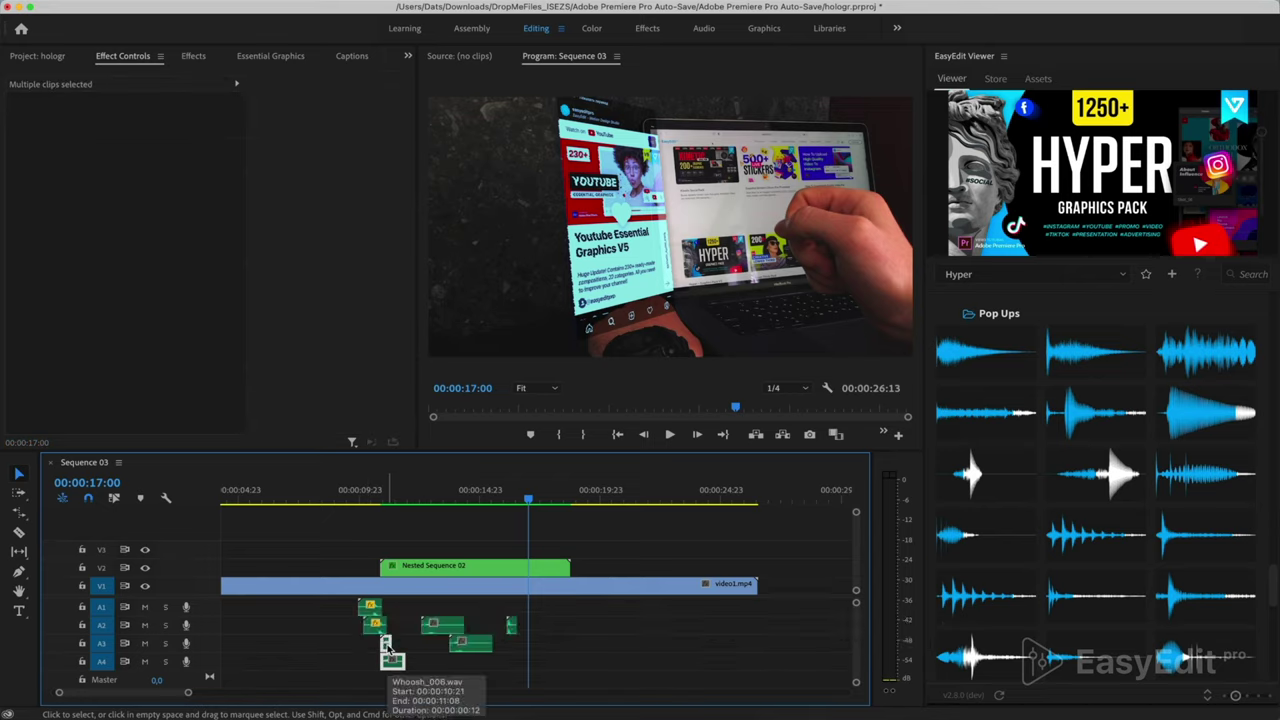
pyautogui.moveTo(387, 648); pyautogui.dragTo(543, 640)
pyautogui.scroll(4, 543, 640)
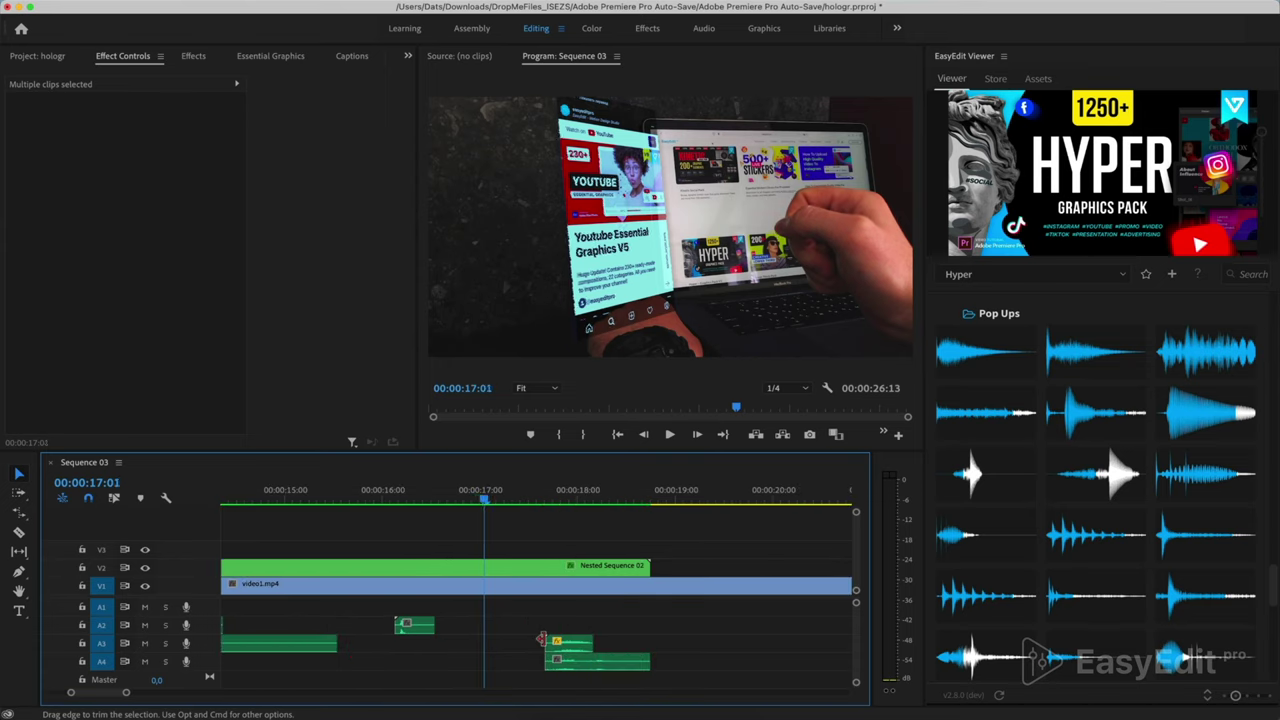
pyautogui.press('Right')
pyautogui.press('Right')
pyautogui.press('Right')
pyautogui.press('Right')
pyautogui.press('Right')
pyautogui.press('Right')
pyautogui.press('Right')
pyautogui.press('Right')
pyautogui.press('Right')
pyautogui.press('Right')
pyautogui.press('Right')
pyautogui.press('Right')
pyautogui.press('Right')
pyautogui.press('Right')
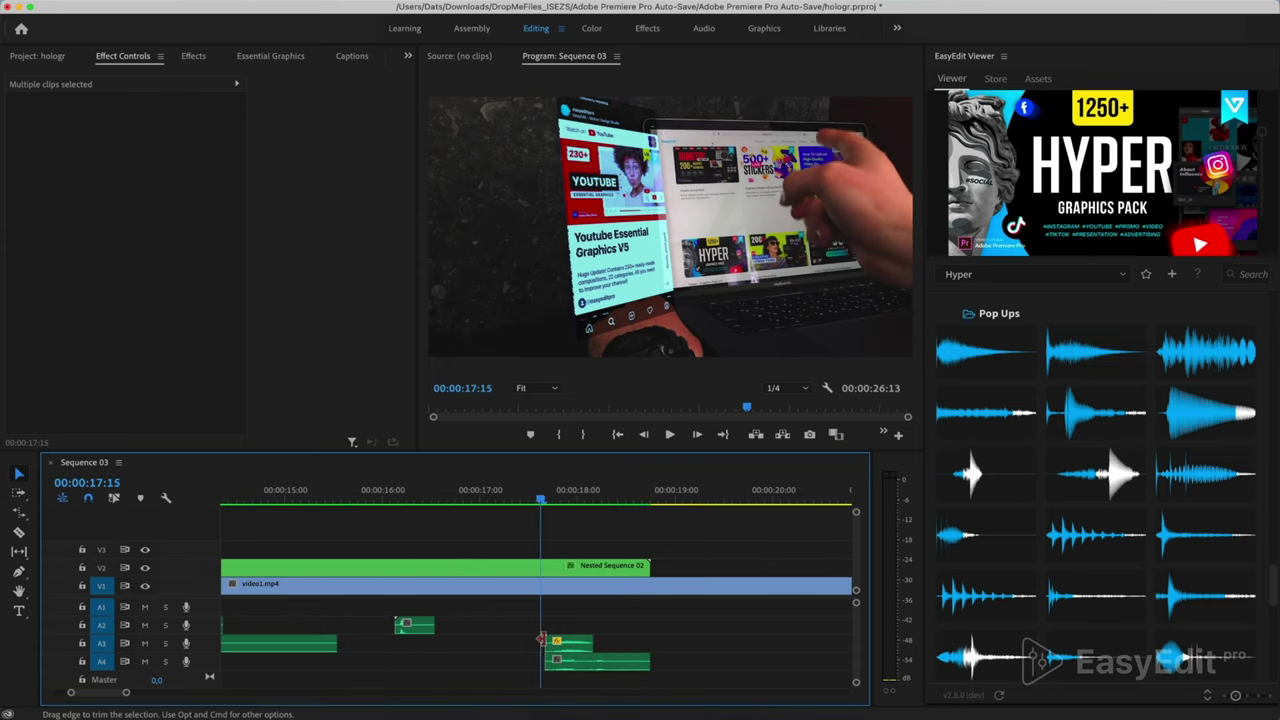
pyautogui.press('Right')
pyautogui.press('Right')
pyautogui.press('Right')
pyautogui.press('Right')
pyautogui.press('Right')
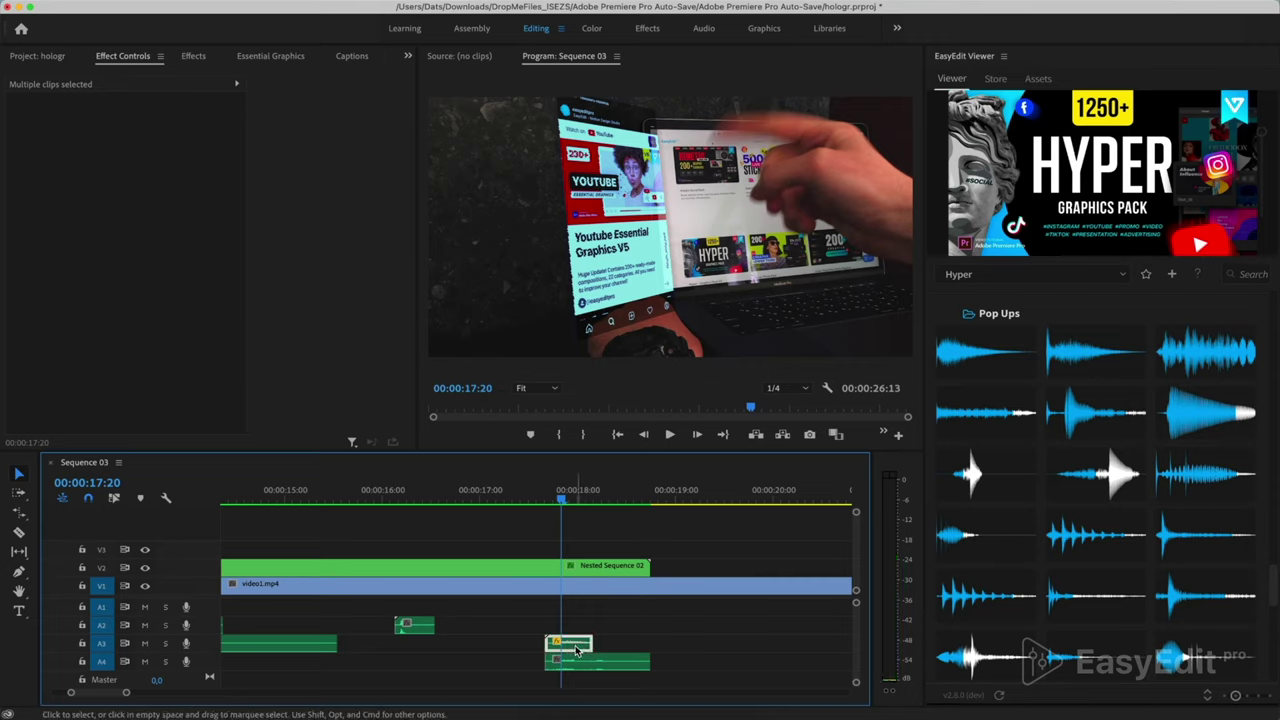
pyautogui.click(576, 651)
pyautogui.moveTo(563, 649); pyautogui.dragTo(590, 631)
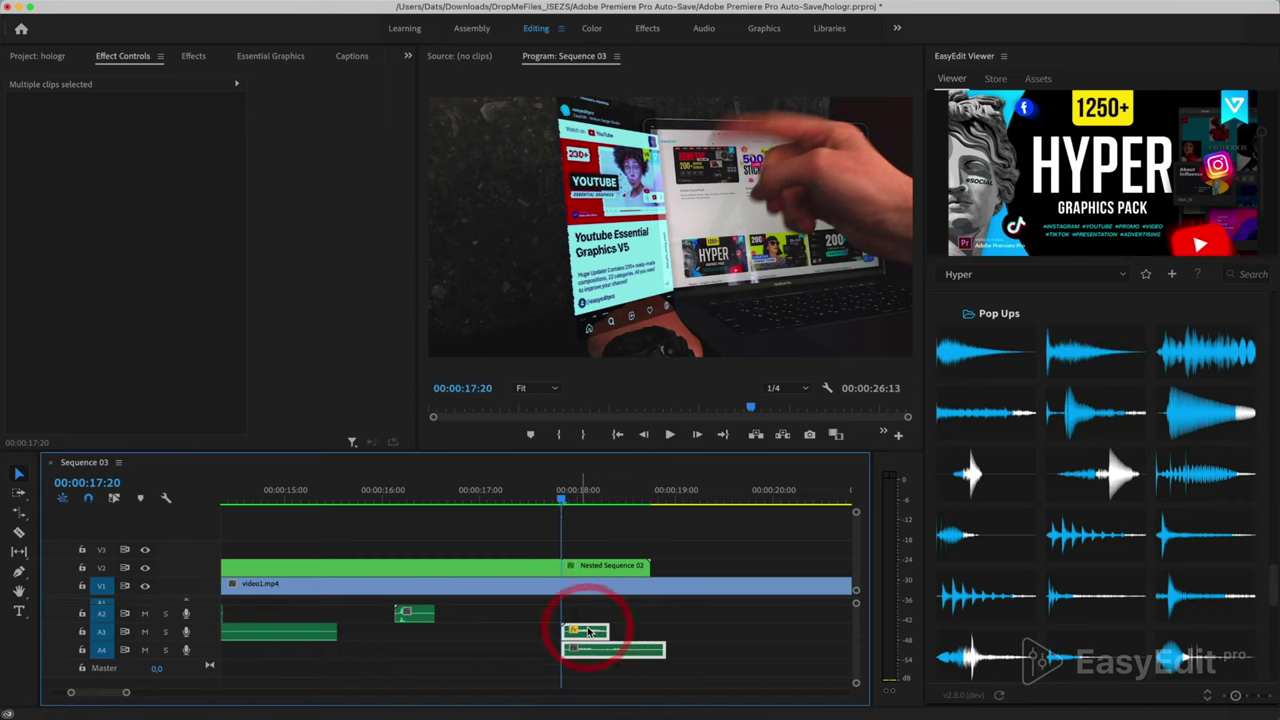
pyautogui.press('space')
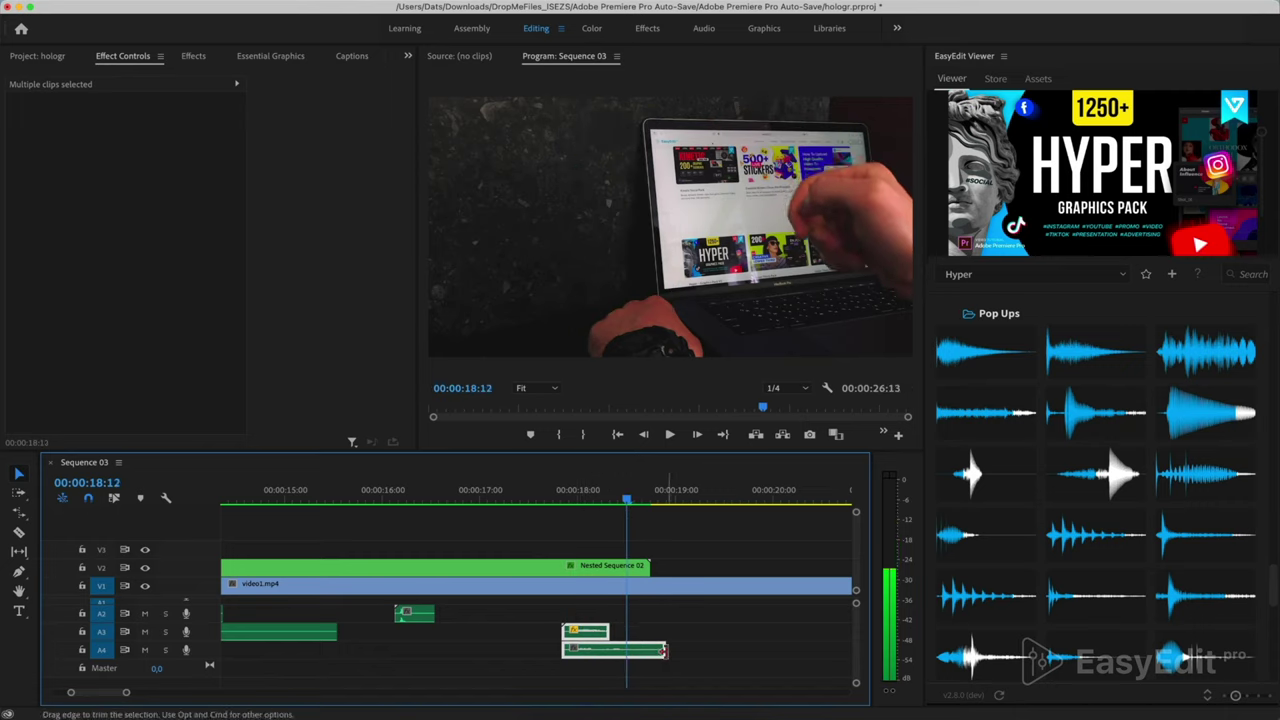
# Trim the end of the copied A4 clip shorter and play back the ending
pyautogui.moveTo(663, 650); pyautogui.dragTo(625, 651)
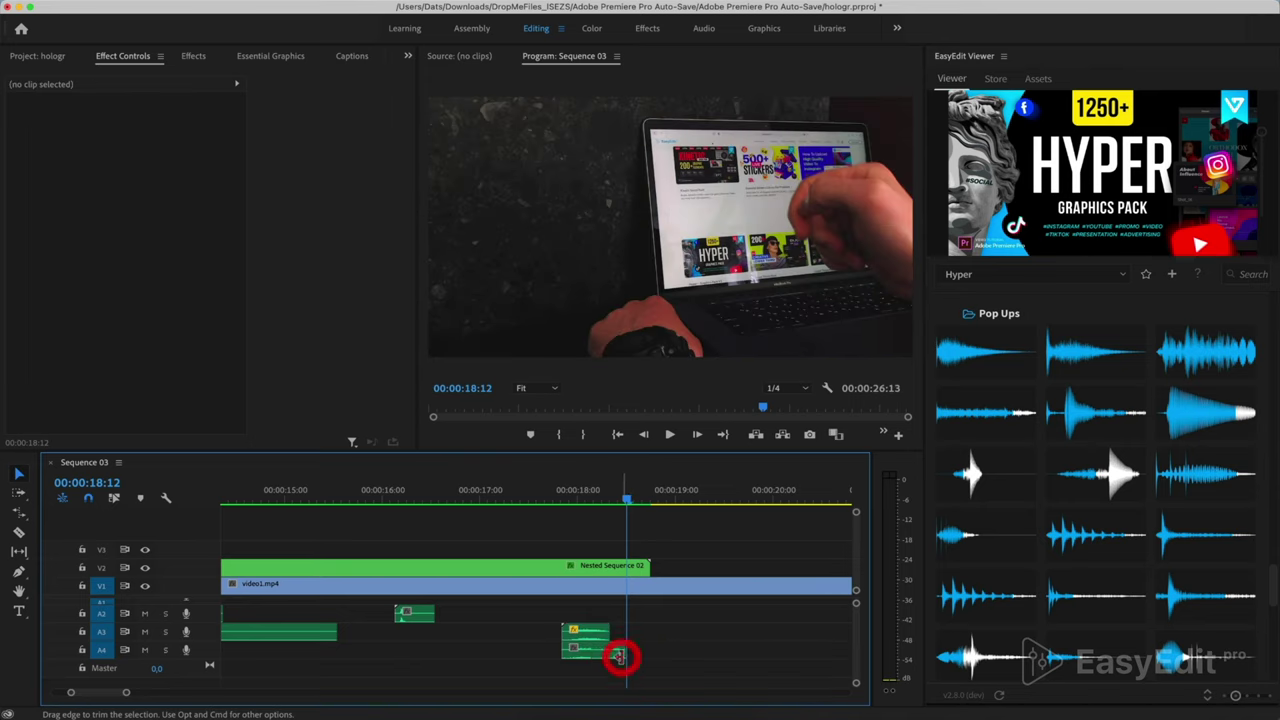
pyautogui.click(523, 500)
pyautogui.press('space')
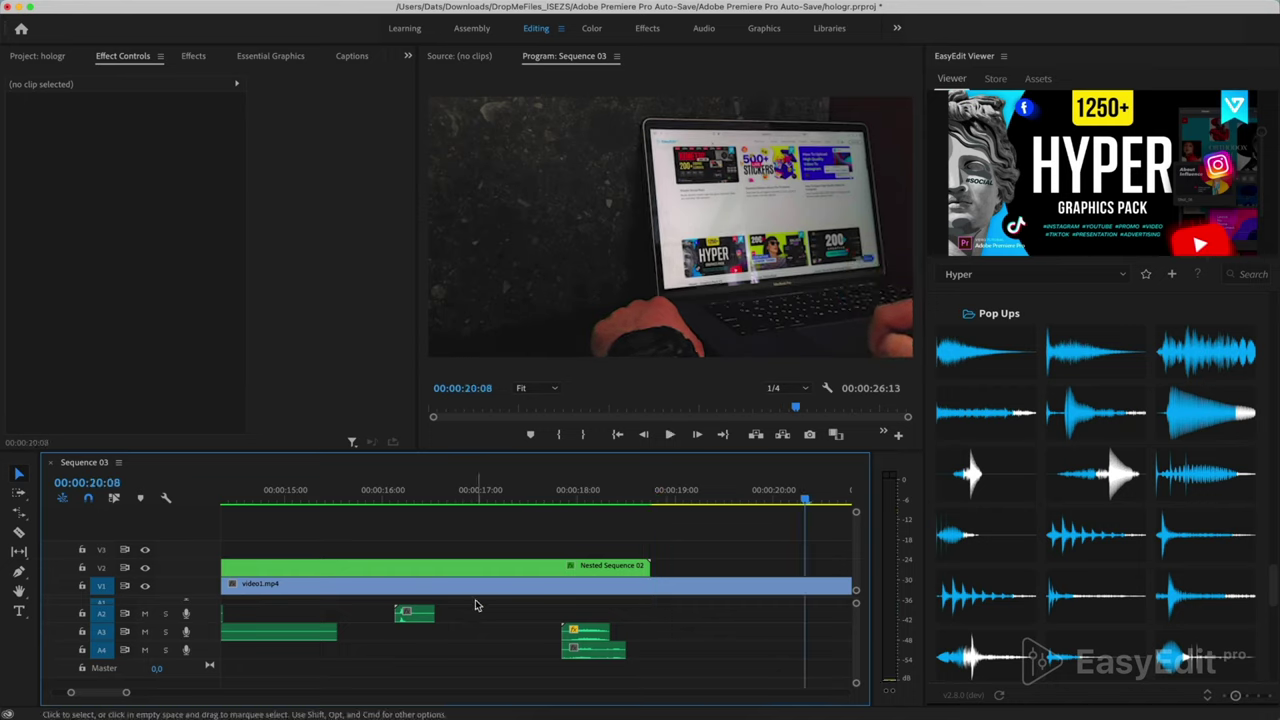
pyautogui.press('-')
pyautogui.press('-')
pyautogui.press('-')
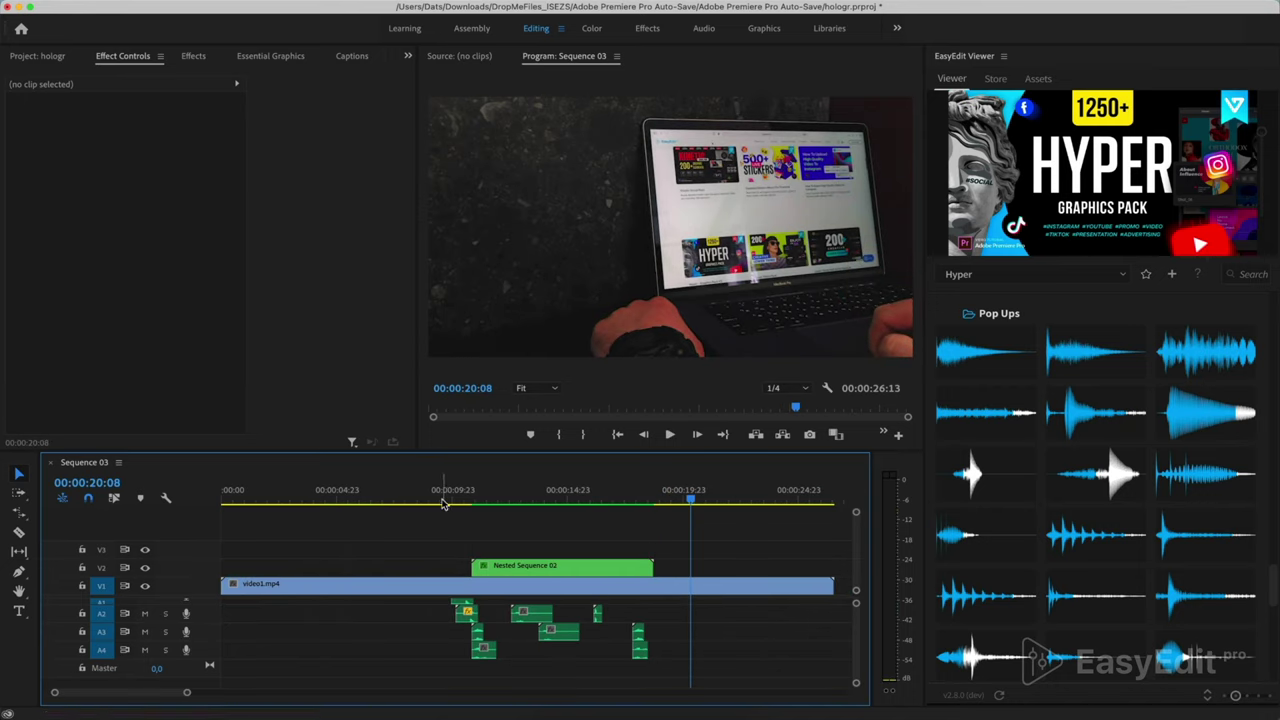
pyautogui.click(436, 502)
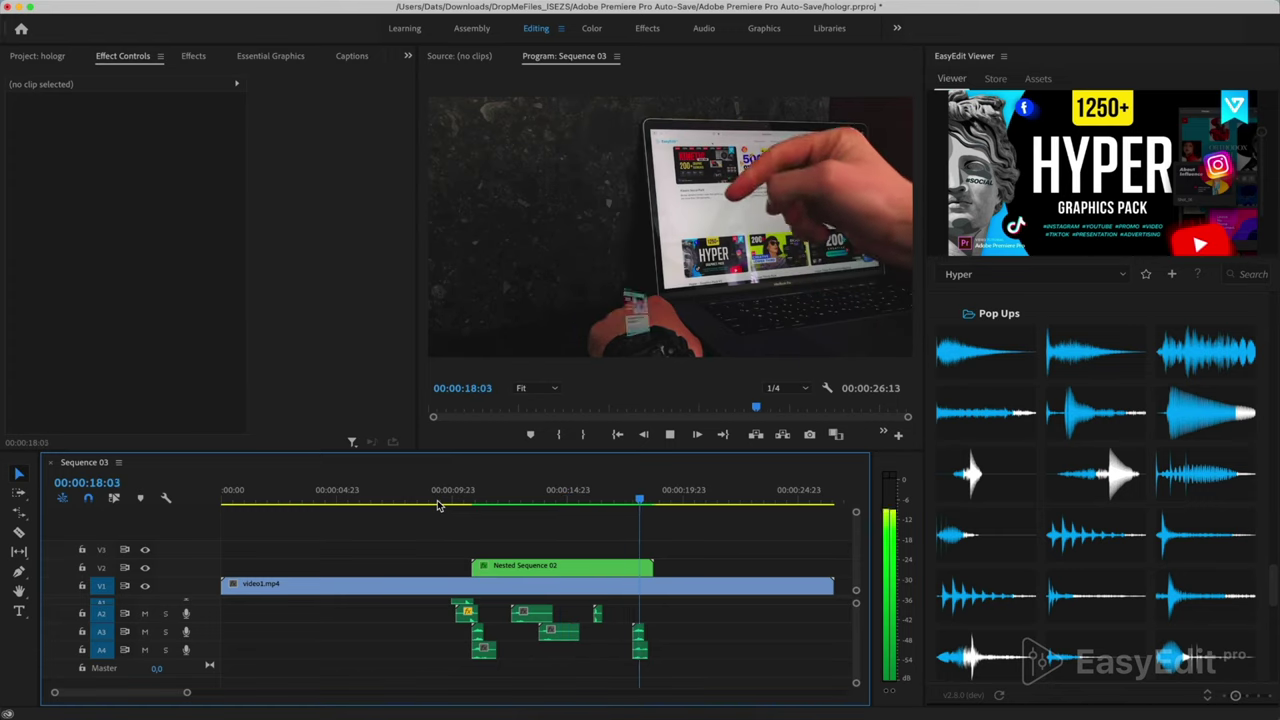
pyautogui.press('space')
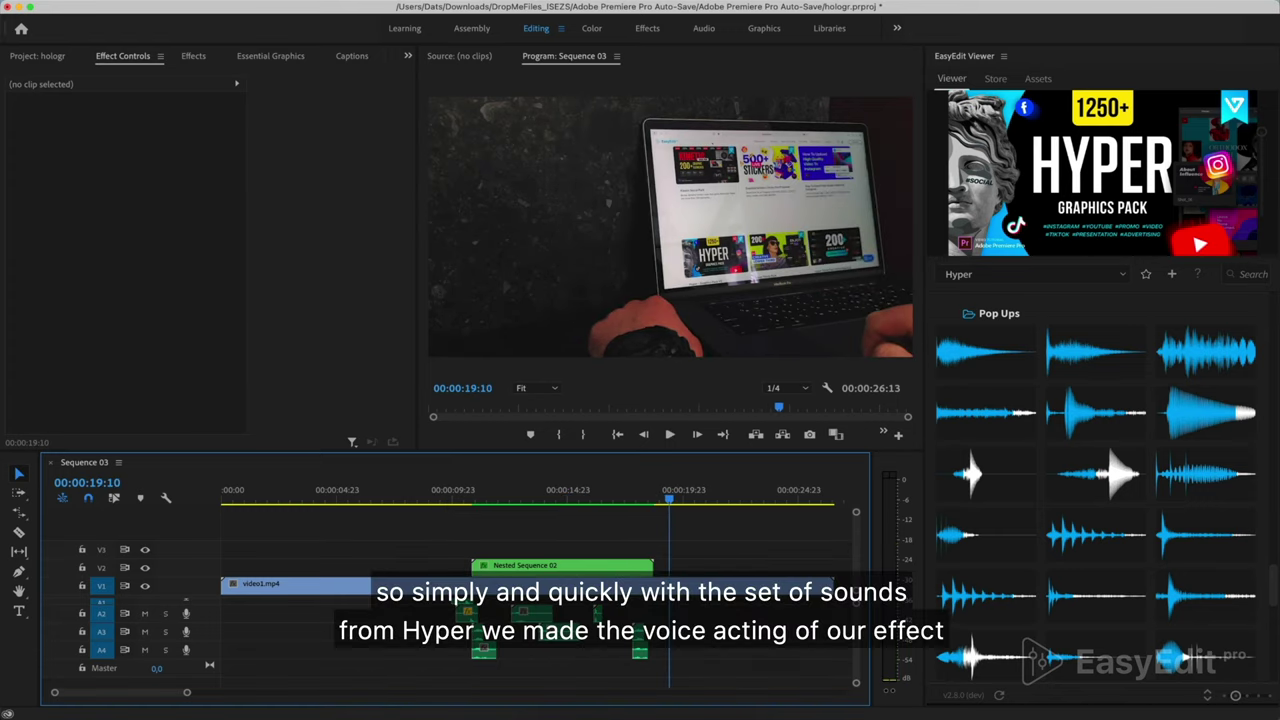
pyautogui.click(36, 55)
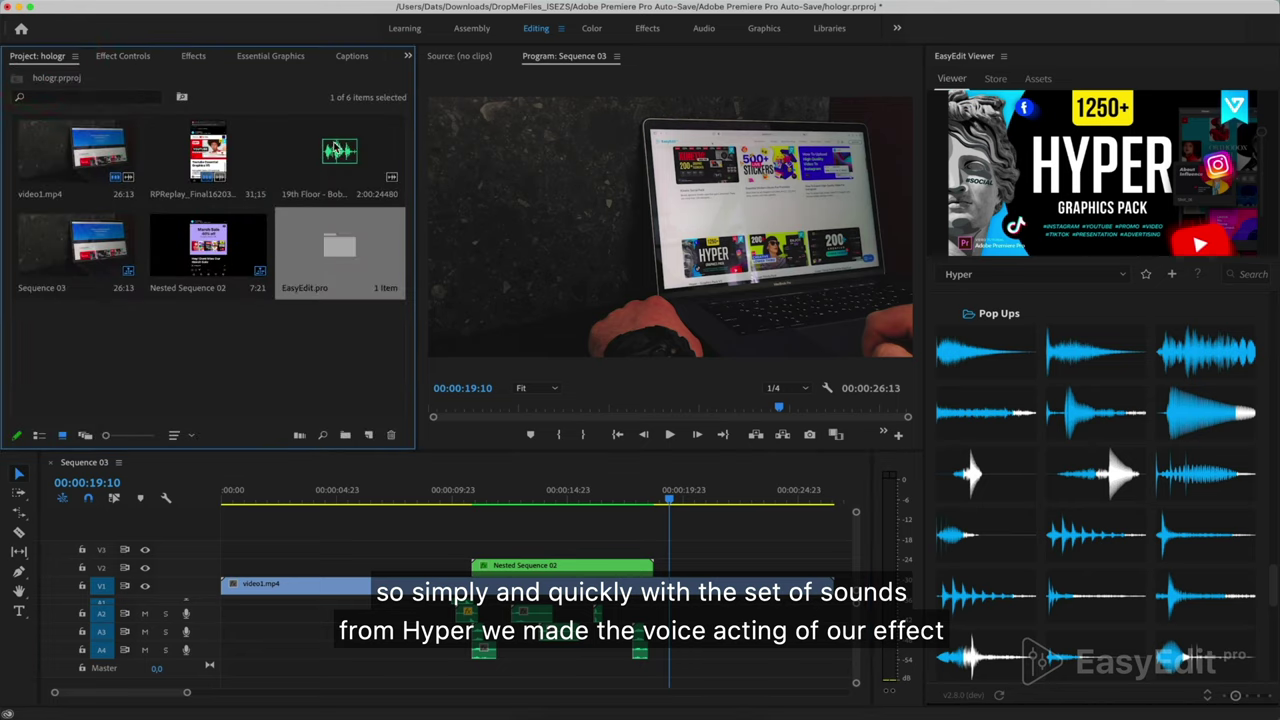
# Add the 19th Floor music clip on new track A5 below A4, aligned to the sequence start
pyautogui.click(336, 149)
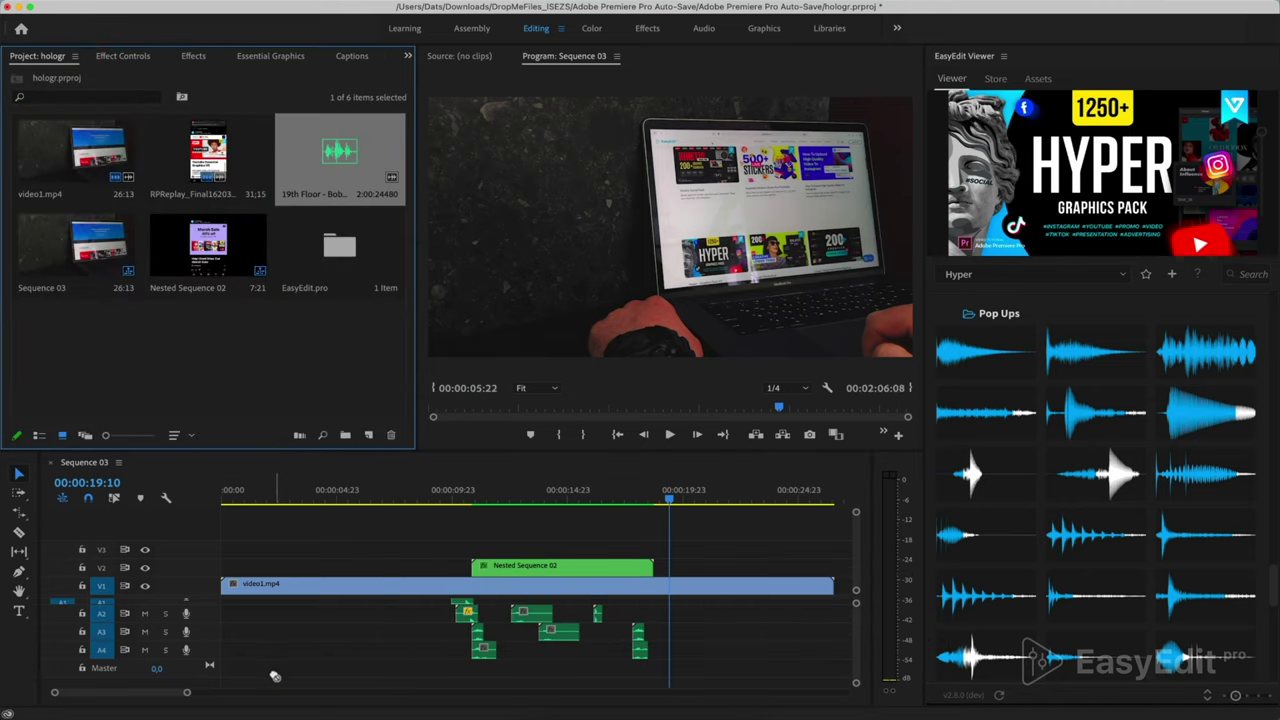
pyautogui.moveTo(255, 680); pyautogui.dragTo(256, 680)
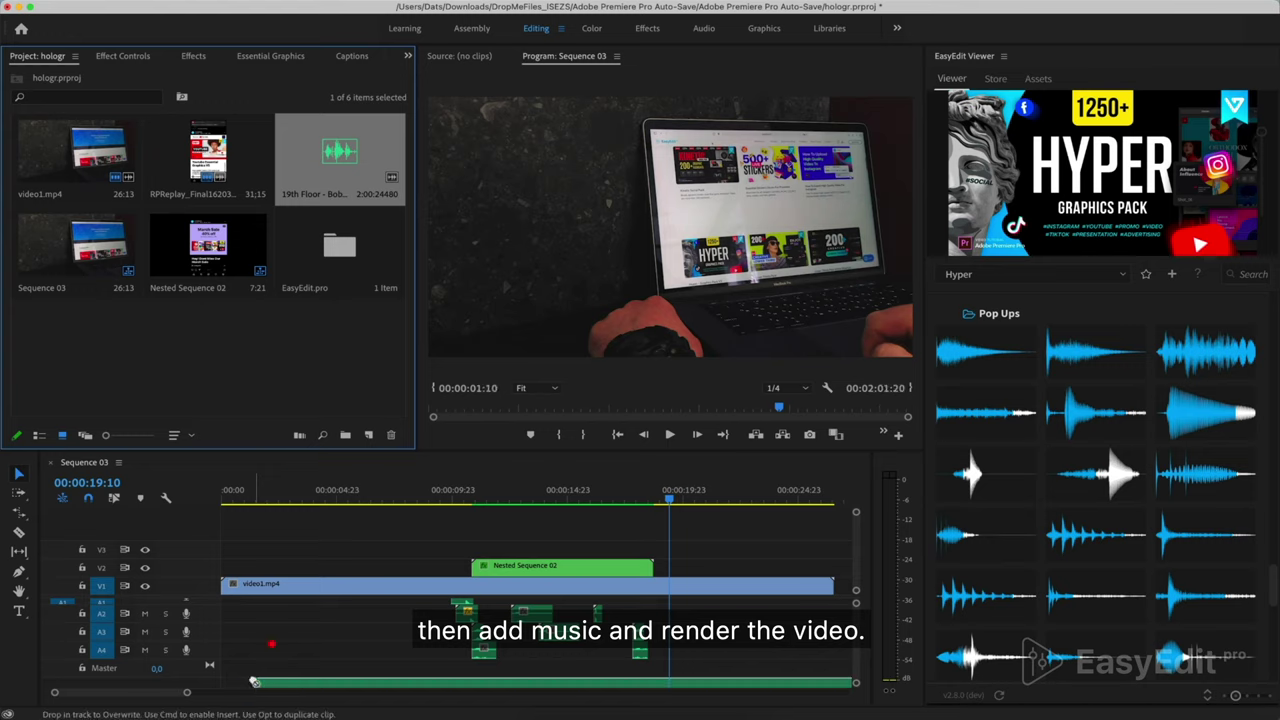
pyautogui.press('-')
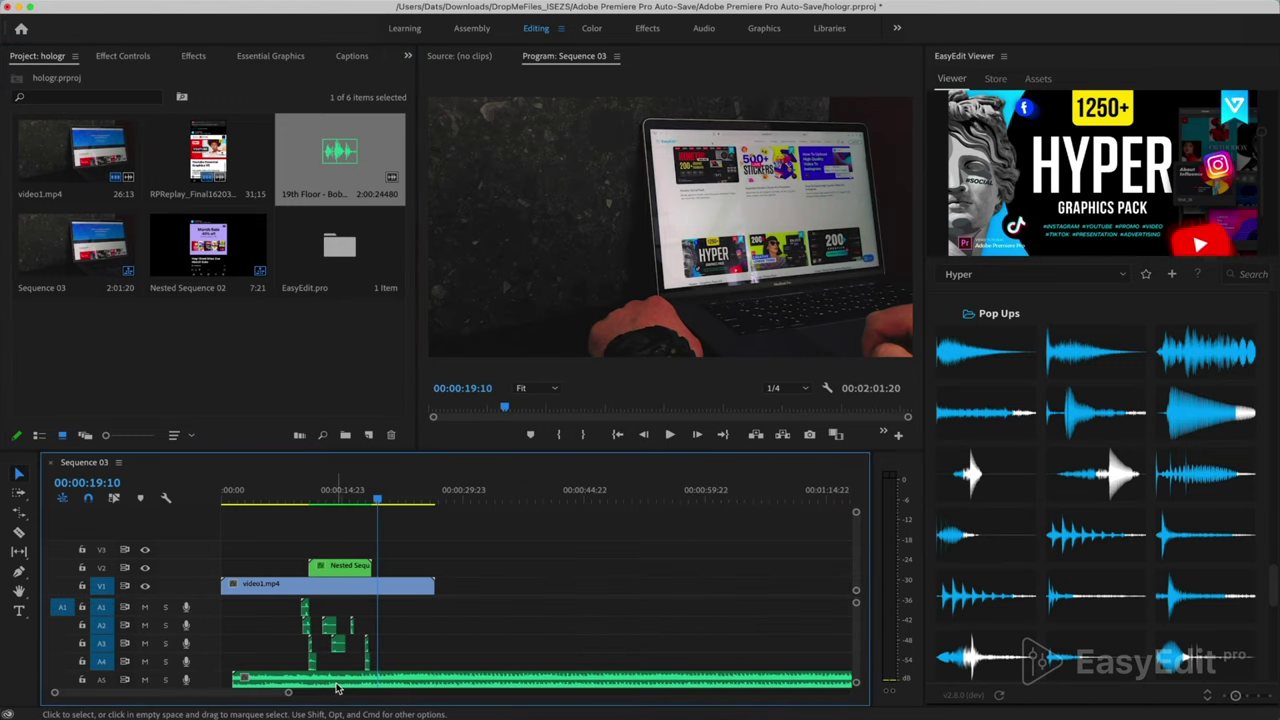
pyautogui.moveTo(336, 688); pyautogui.dragTo(229, 682)
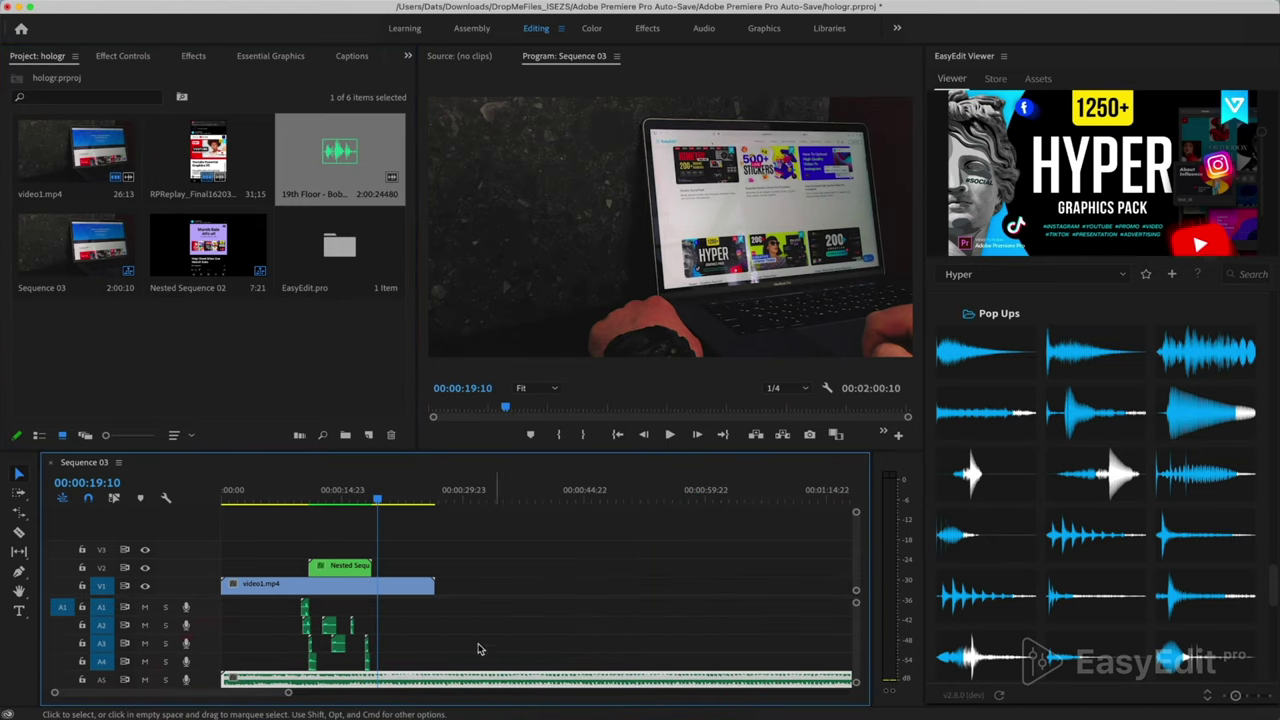